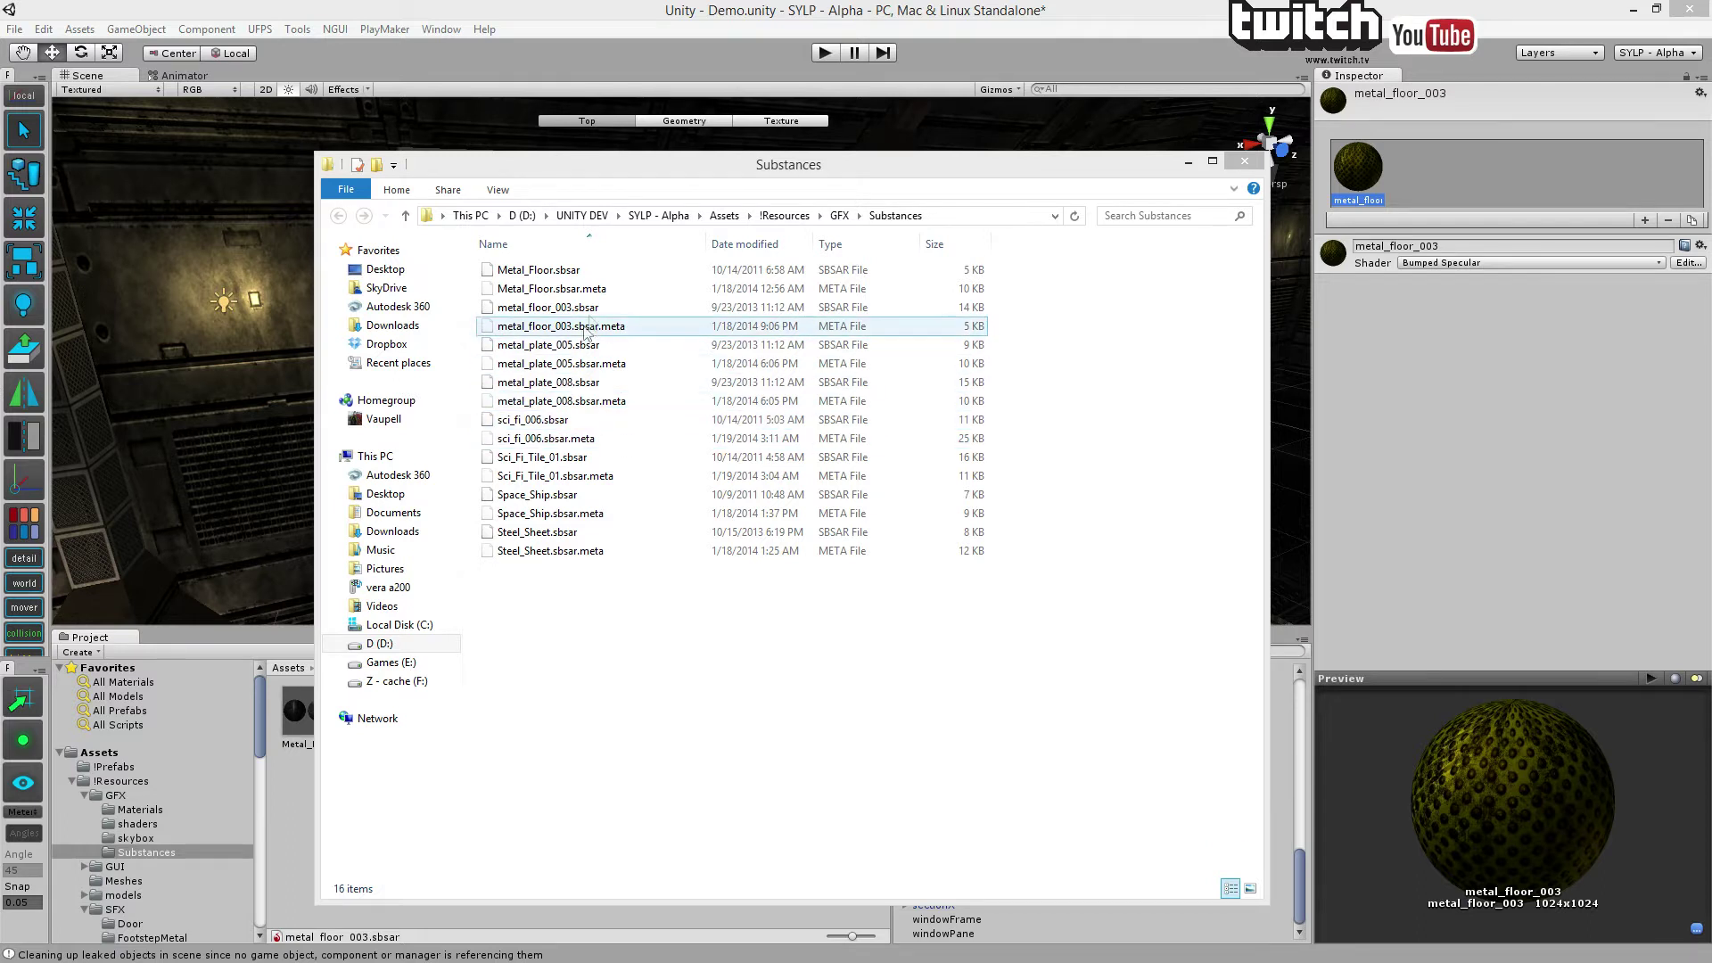
Check the sci_fi_006.sbsar and Metal_Floor.sbsar files in the Substances folder, then close Explorer.
left_click(573, 288)
left_click(588, 419)
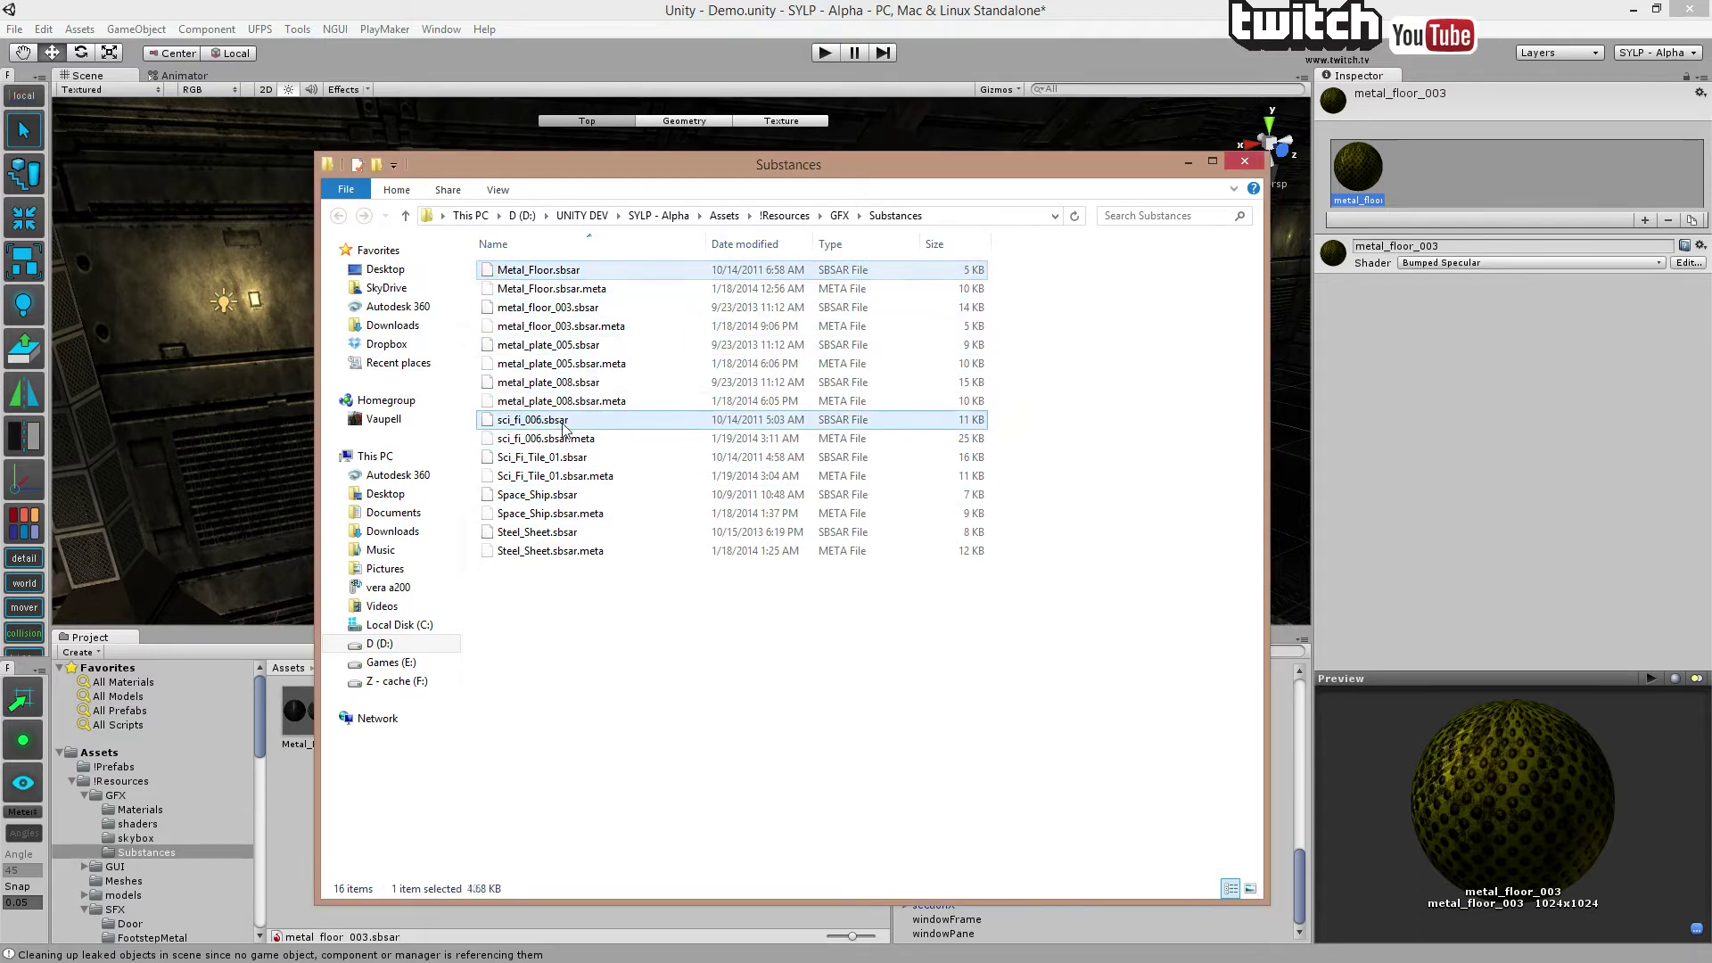
left_click(596, 267)
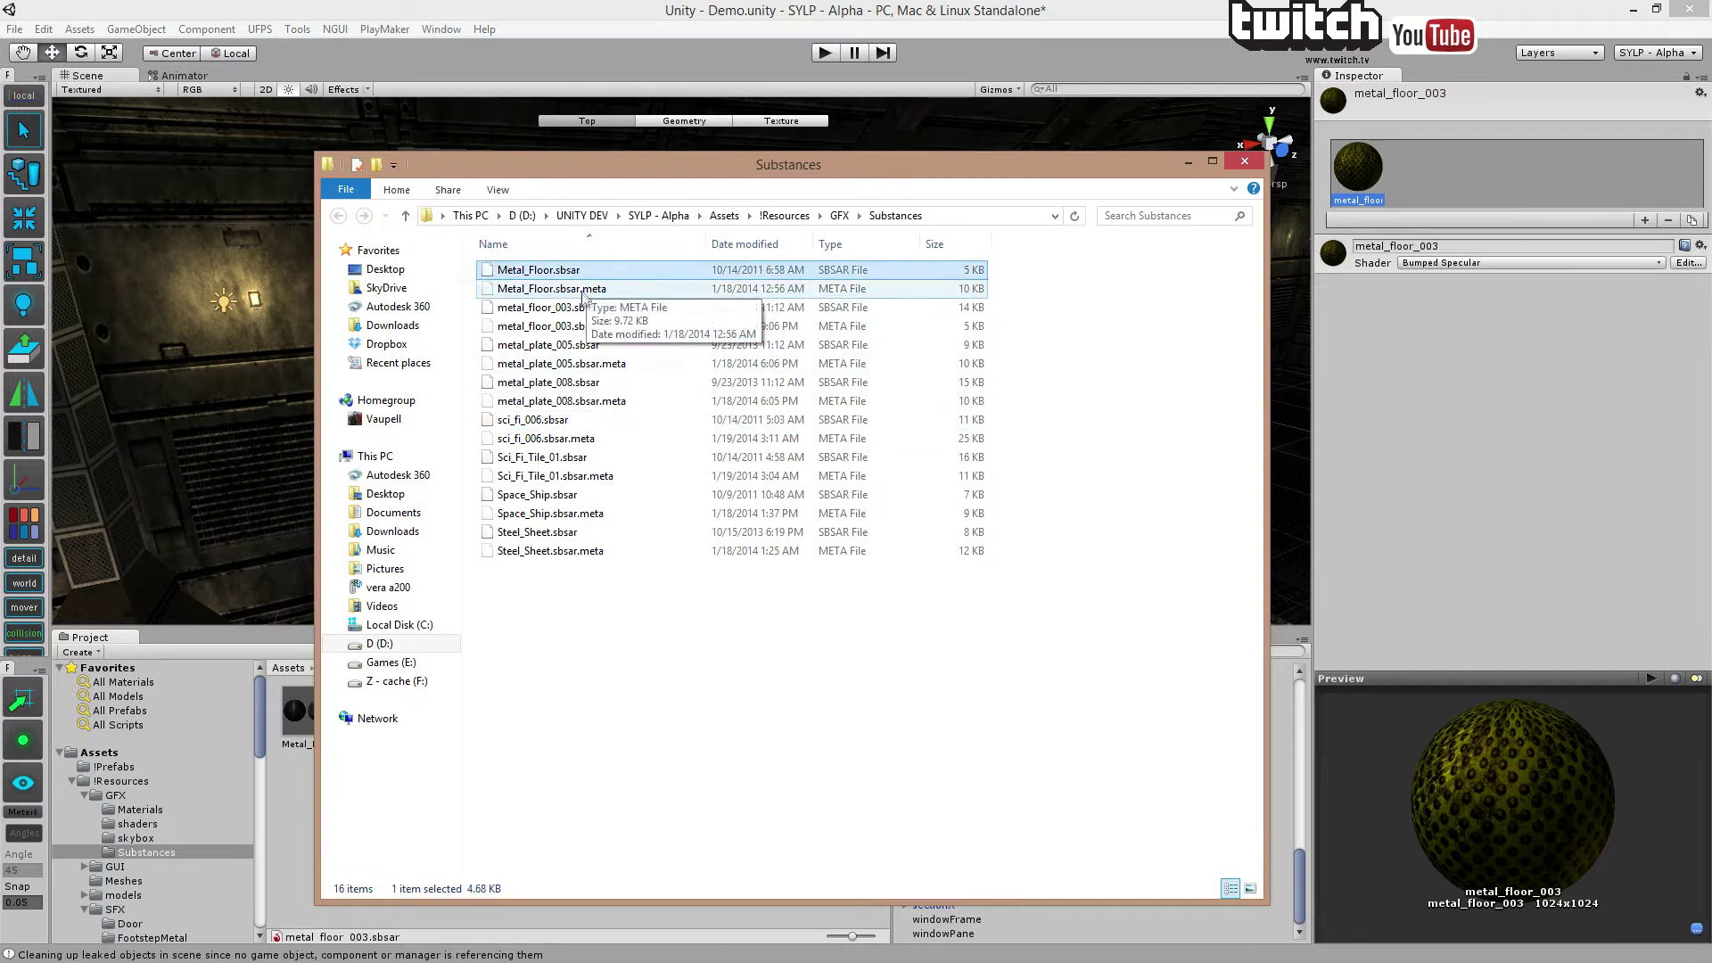
left_click(1245, 161)
Frame the window wall, then browse the metal_plate_008, sci_fi_006, Space_Ship and Steel_Sheet substances.
right_click_drag(924, 348, 708, 379)
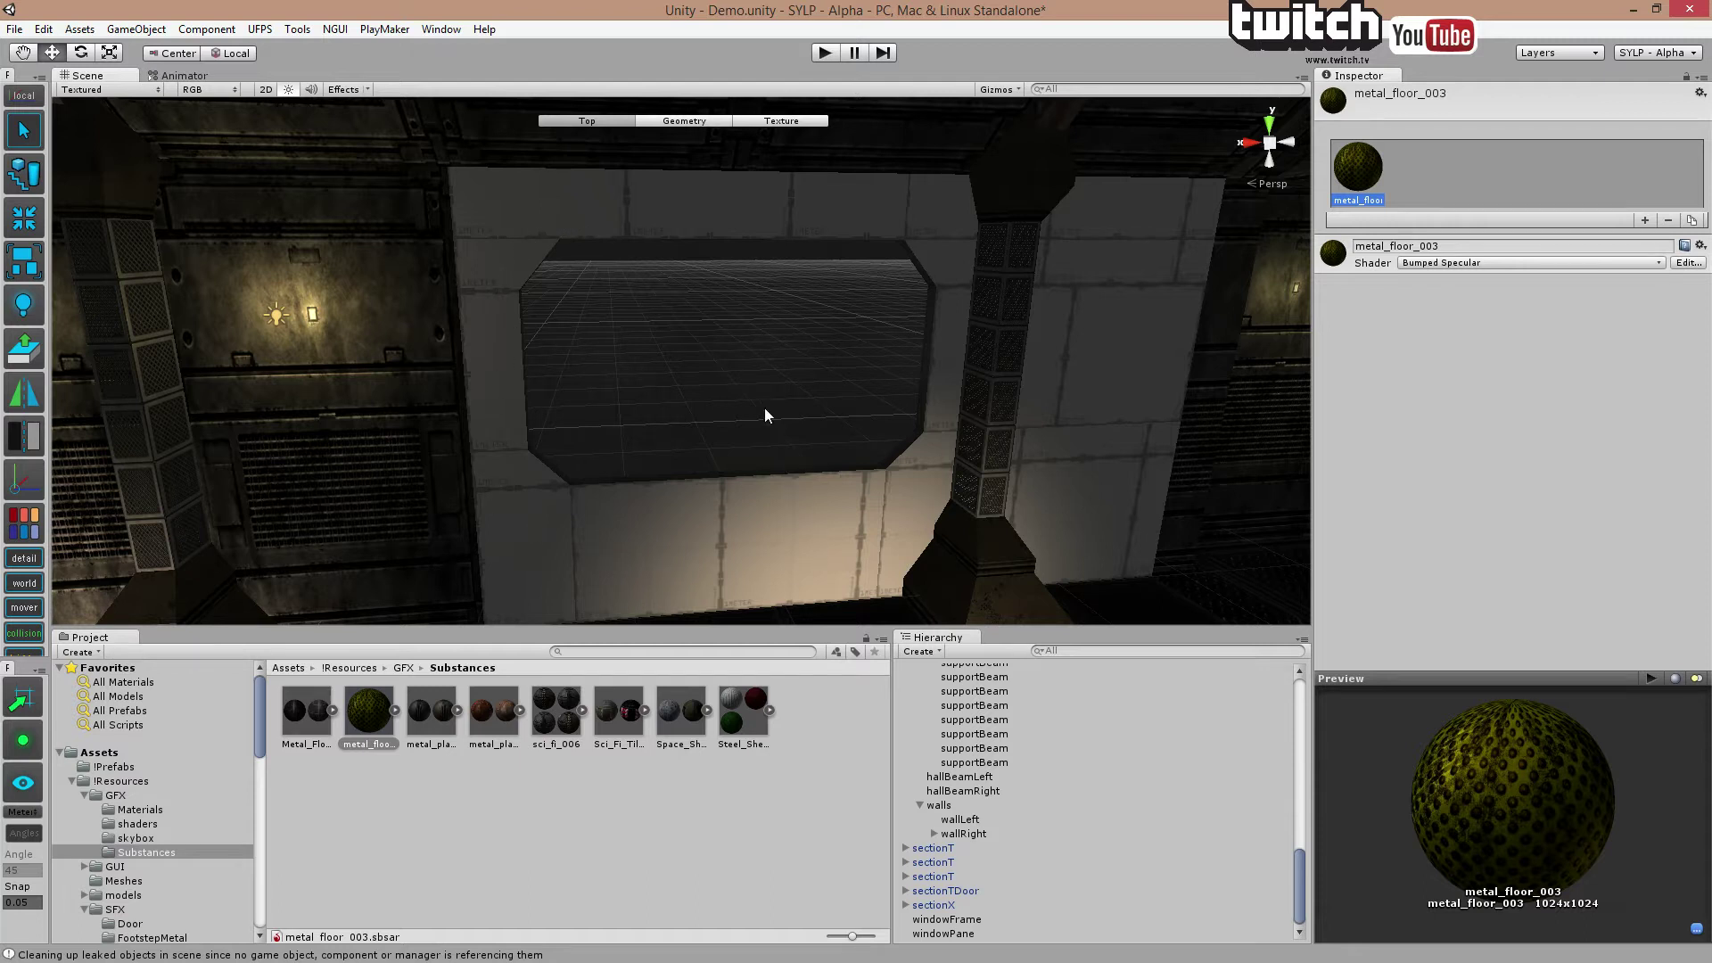
right_click_drag(764, 413, 811, 447)
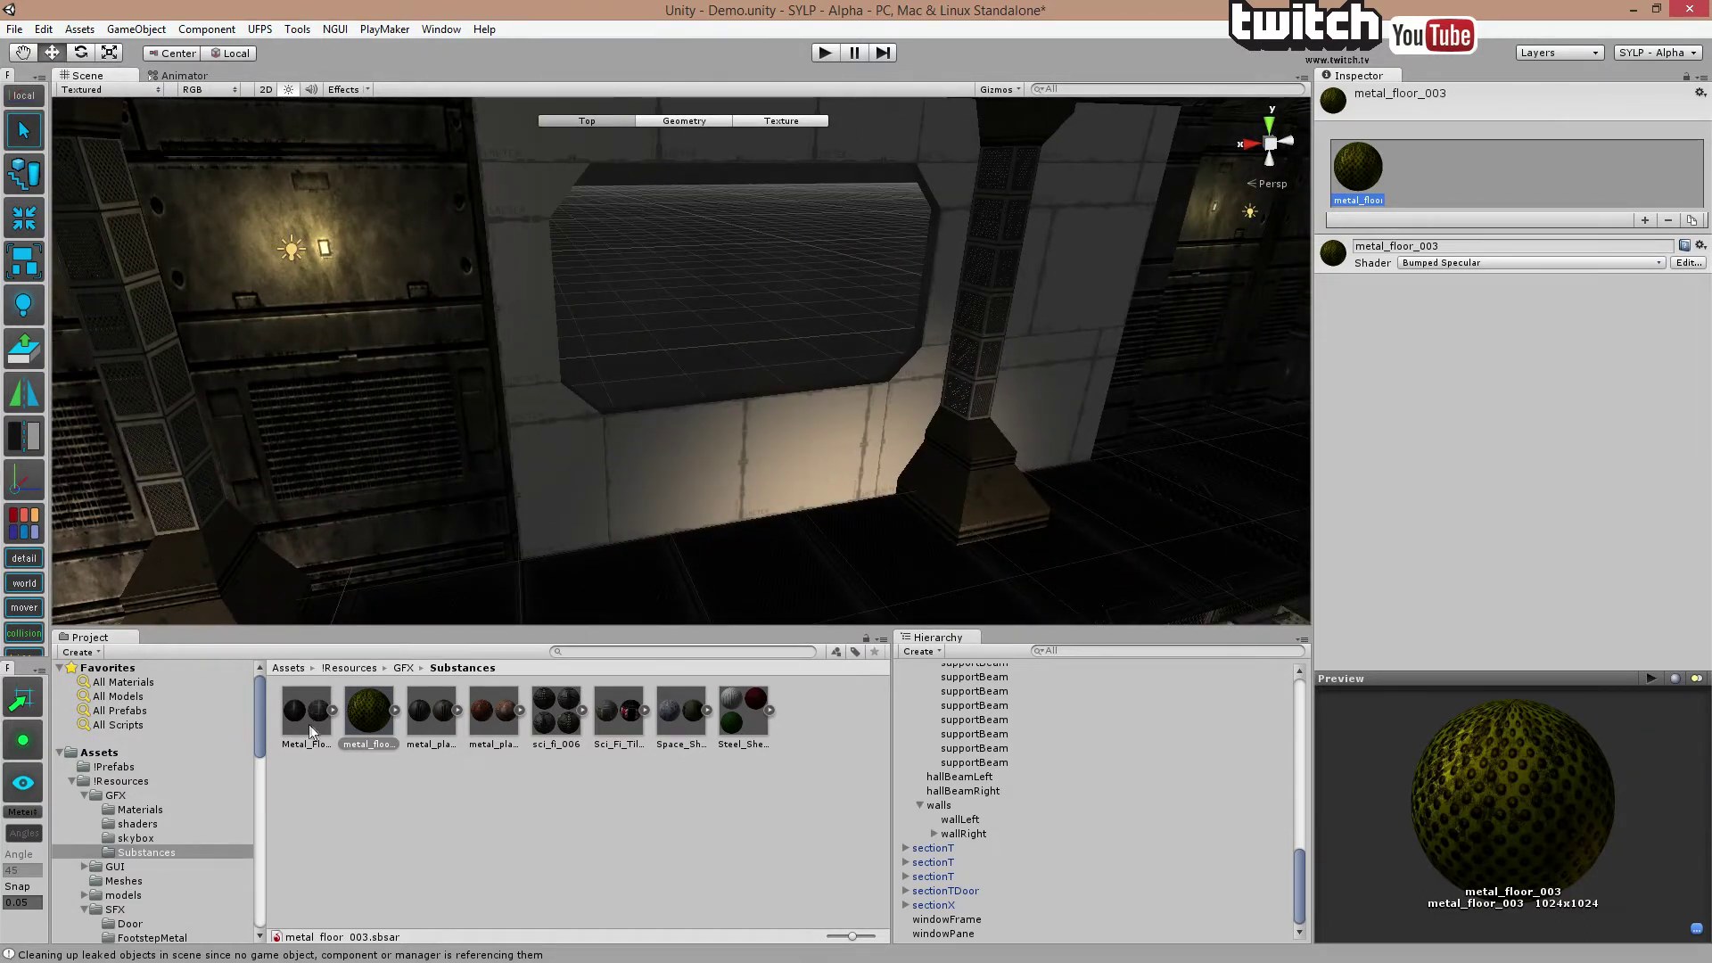
left_click(446, 711)
left_click(582, 710)
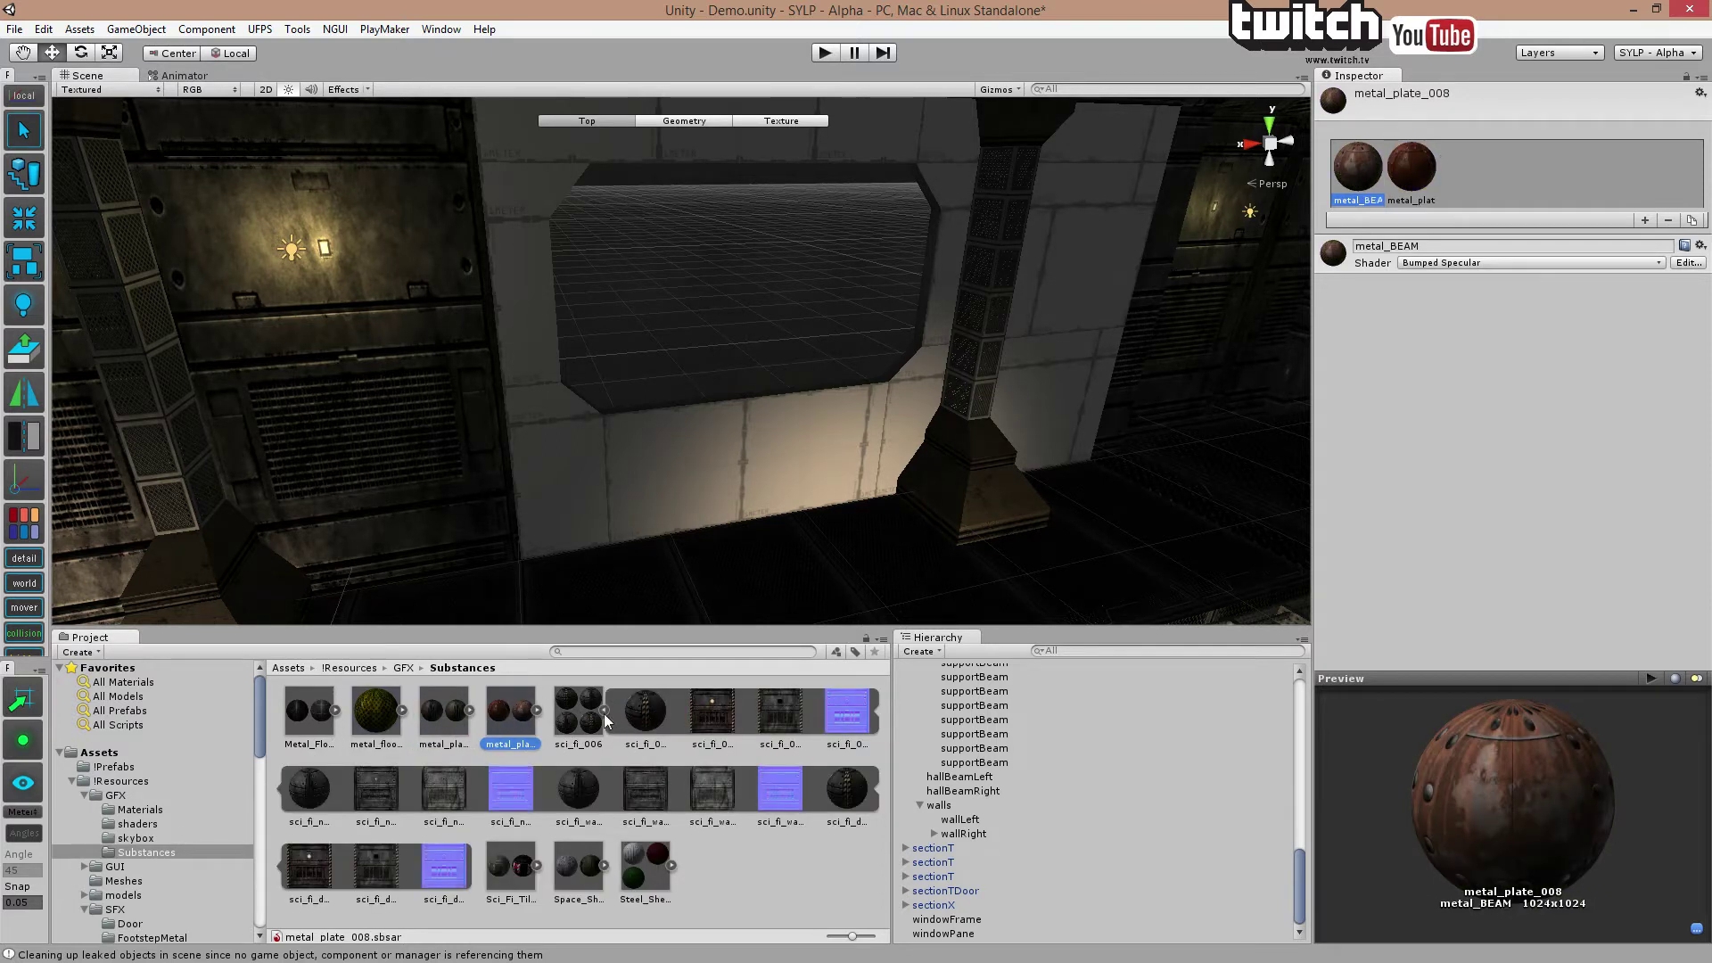
left_click(612, 722)
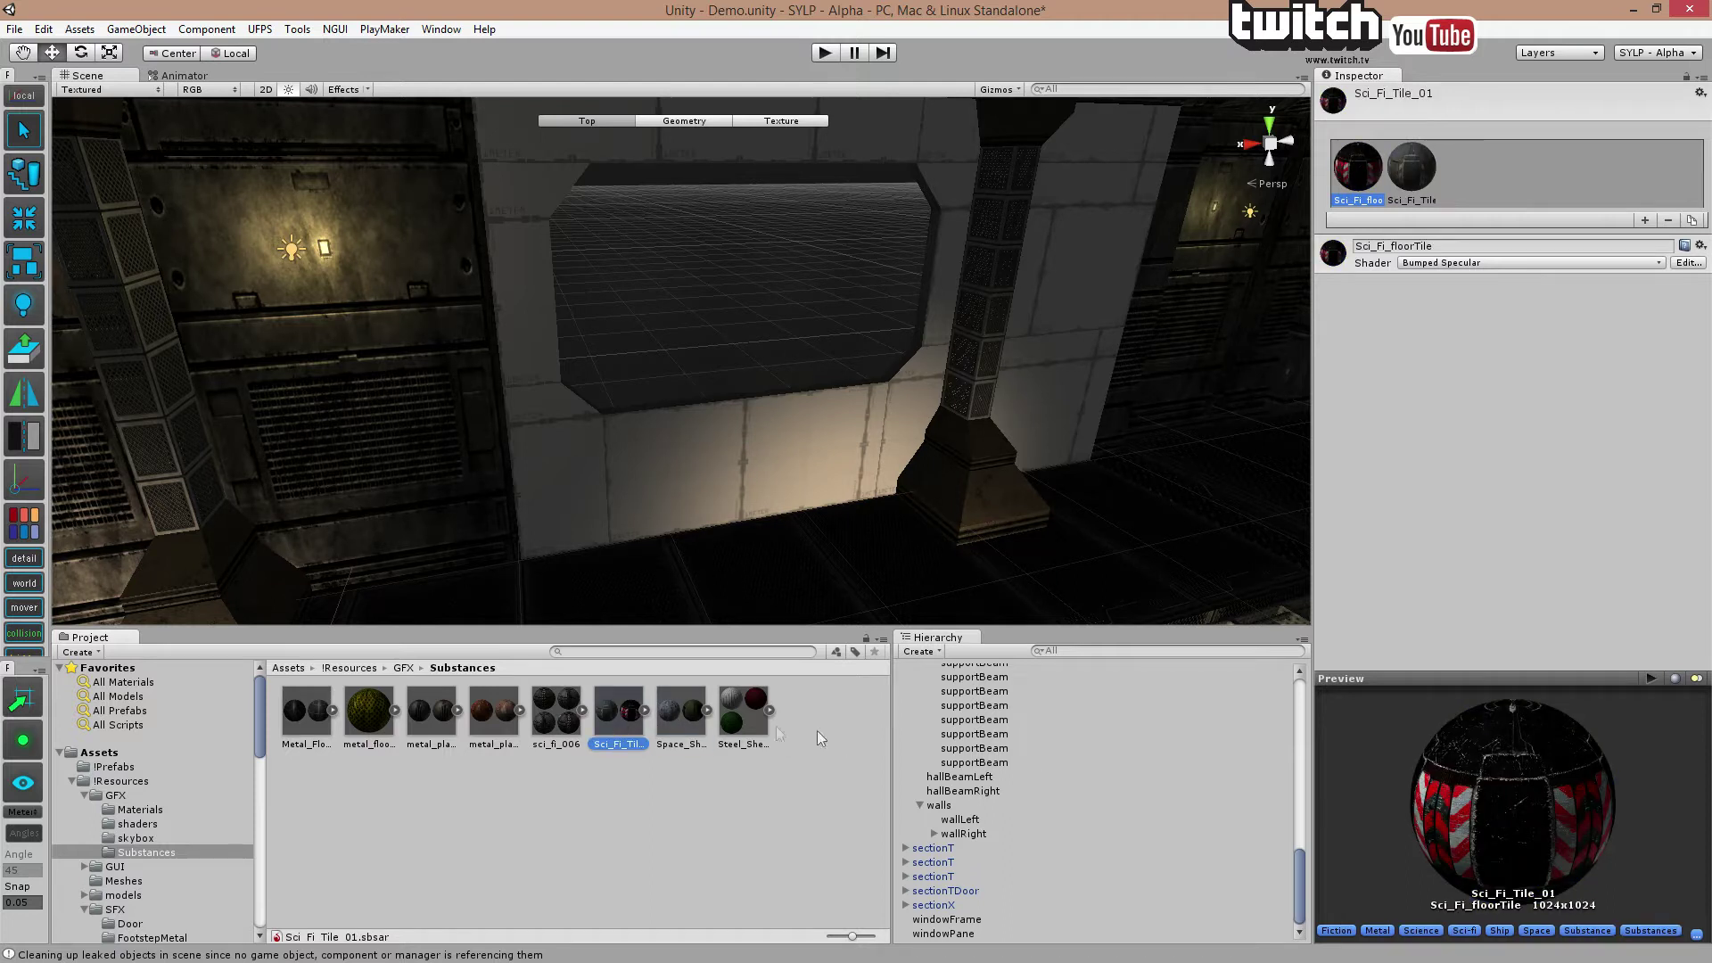
left_click(691, 713)
left_click(742, 712)
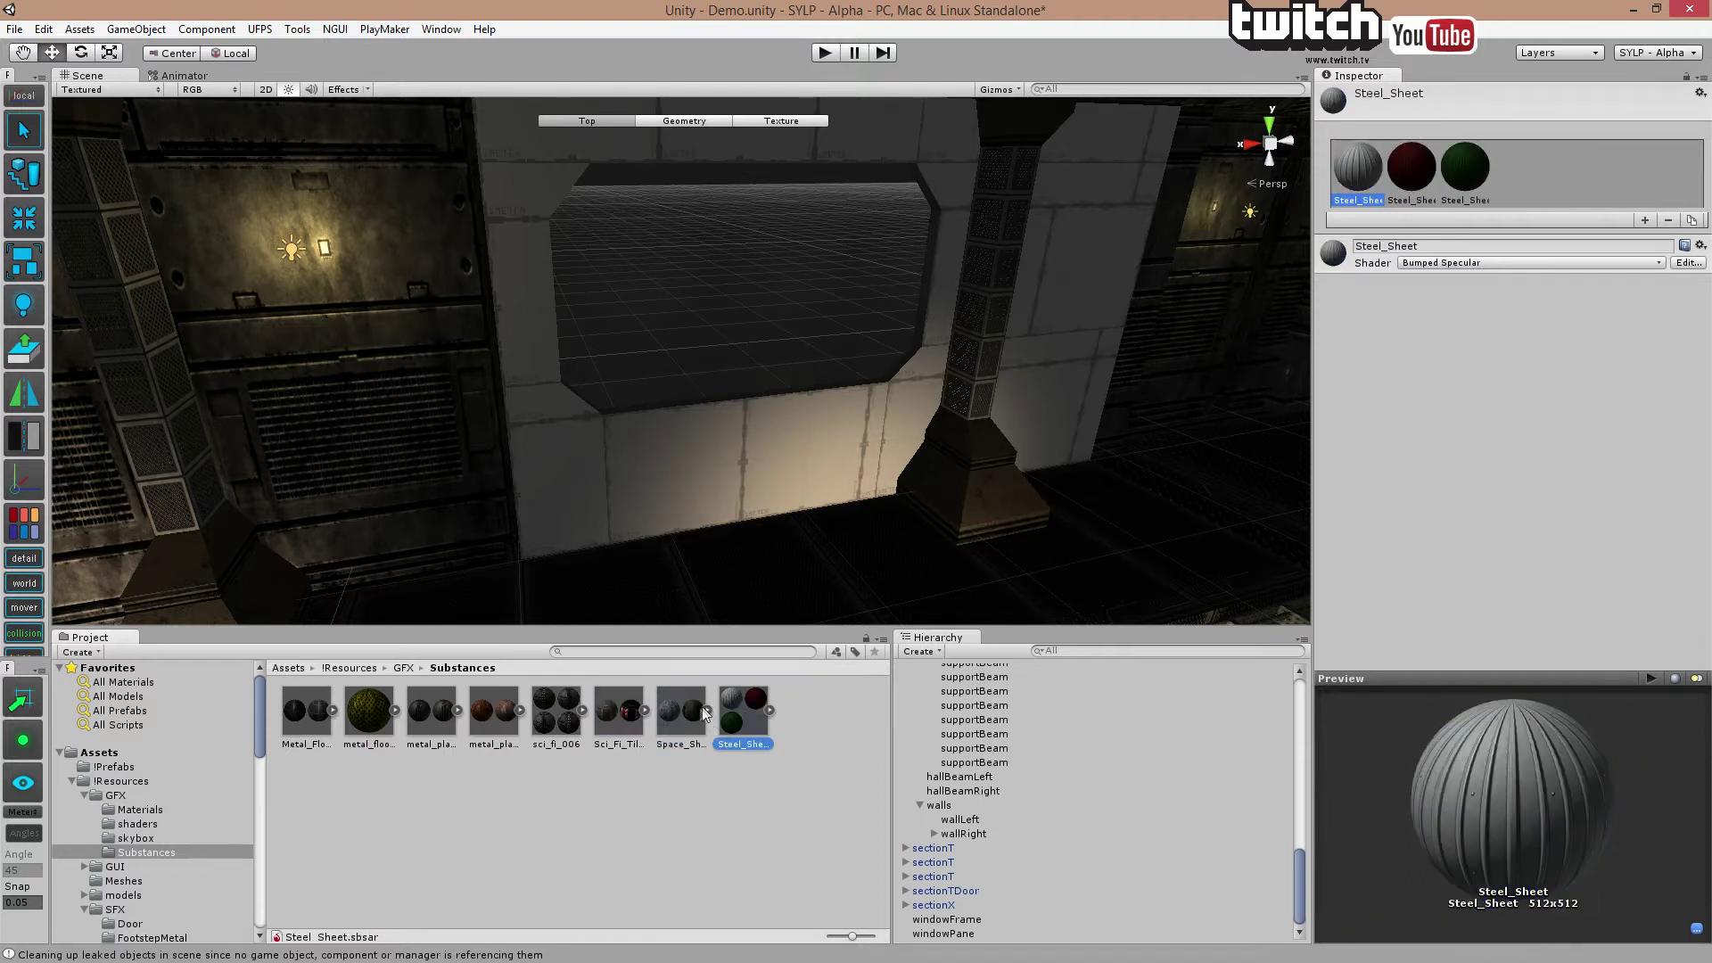
left_click(627, 722)
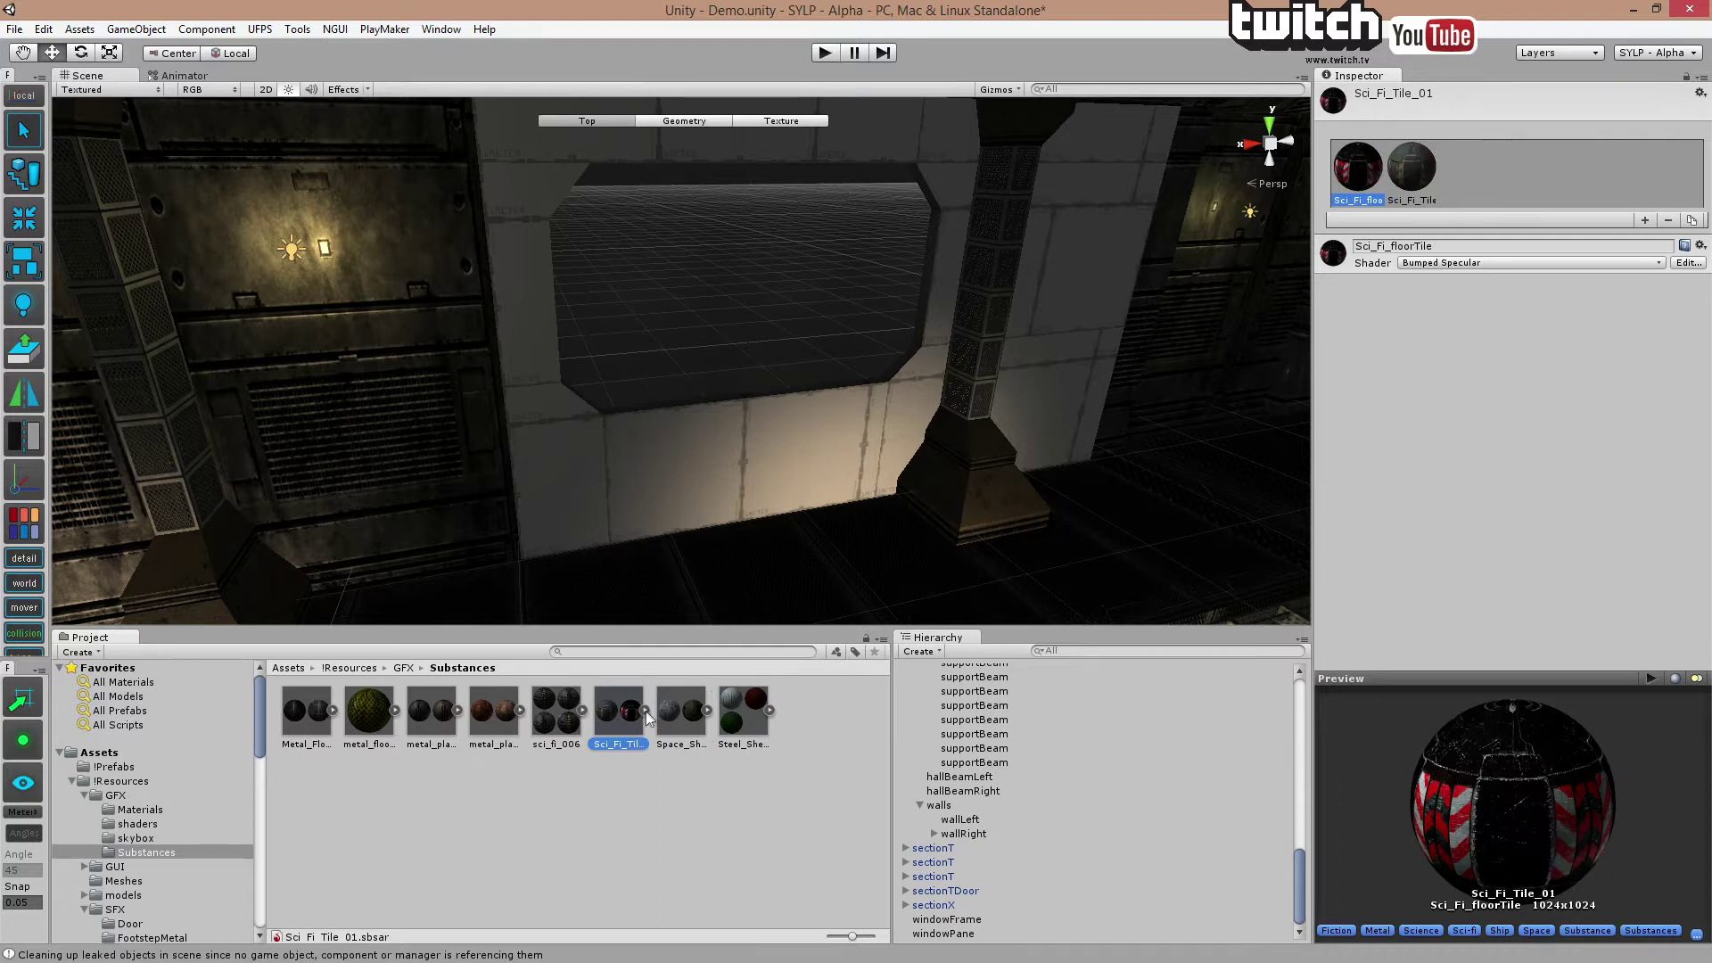
Expand Sci_Fi_Tile_01 and inspect its Diffuse and Specular textures, then collapse it.
left_click(646, 710)
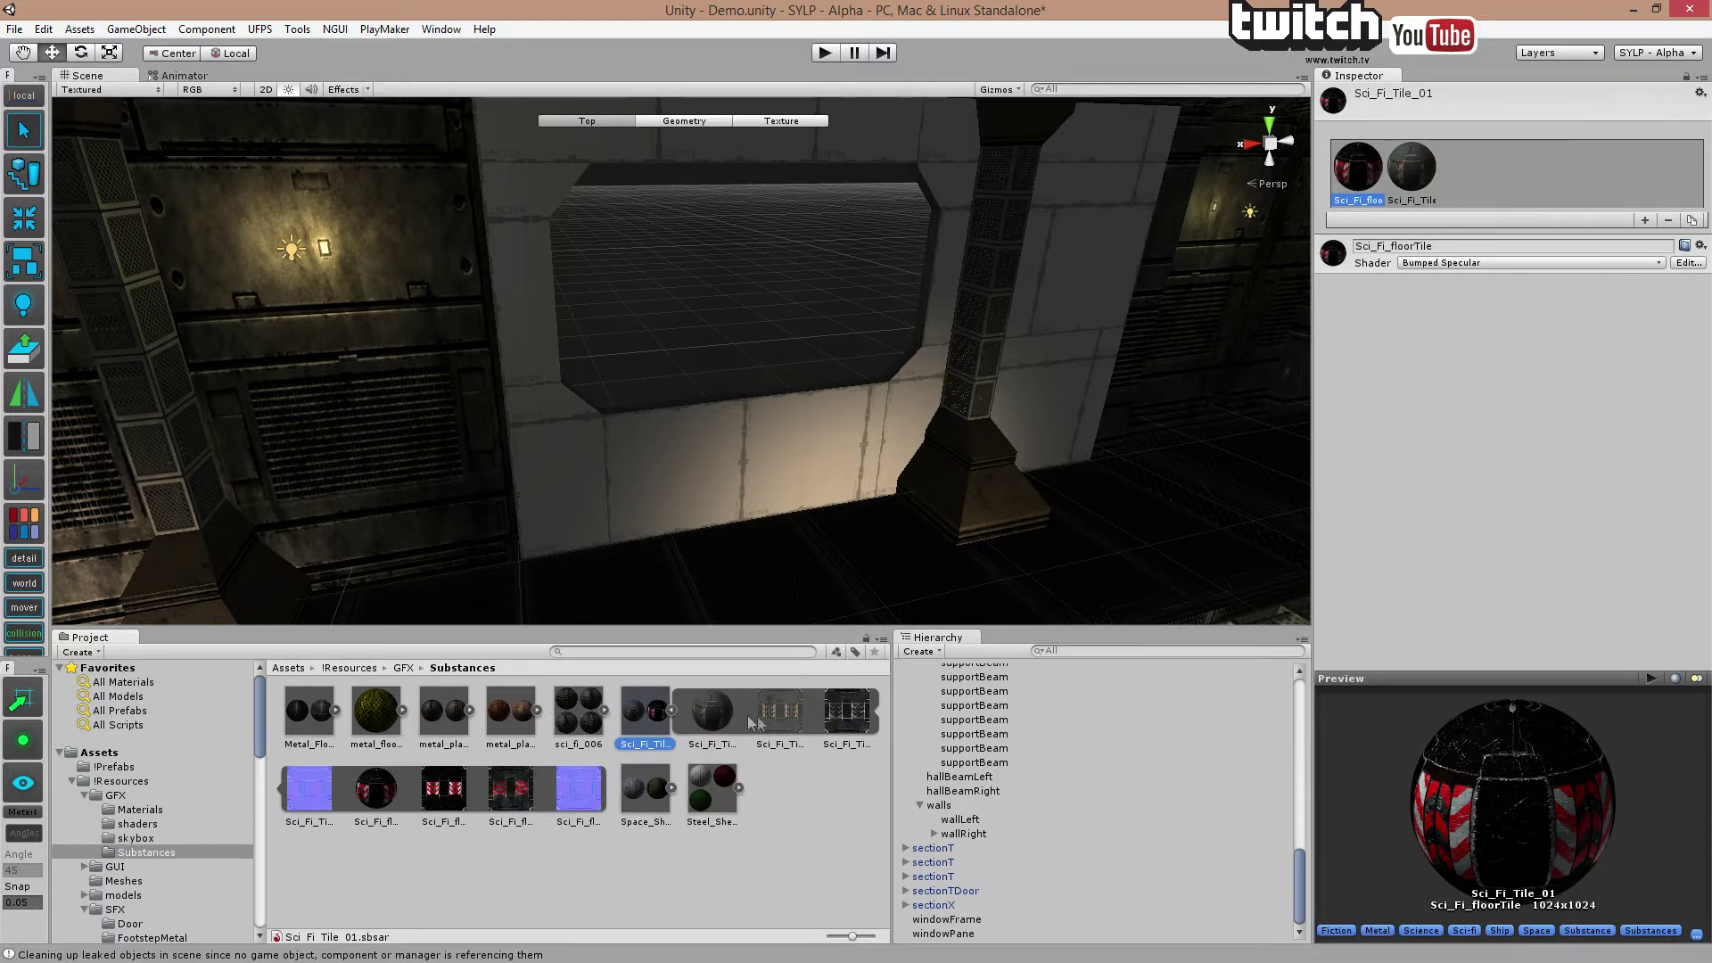
left_click(781, 720)
left_click(827, 720)
left_click(789, 713)
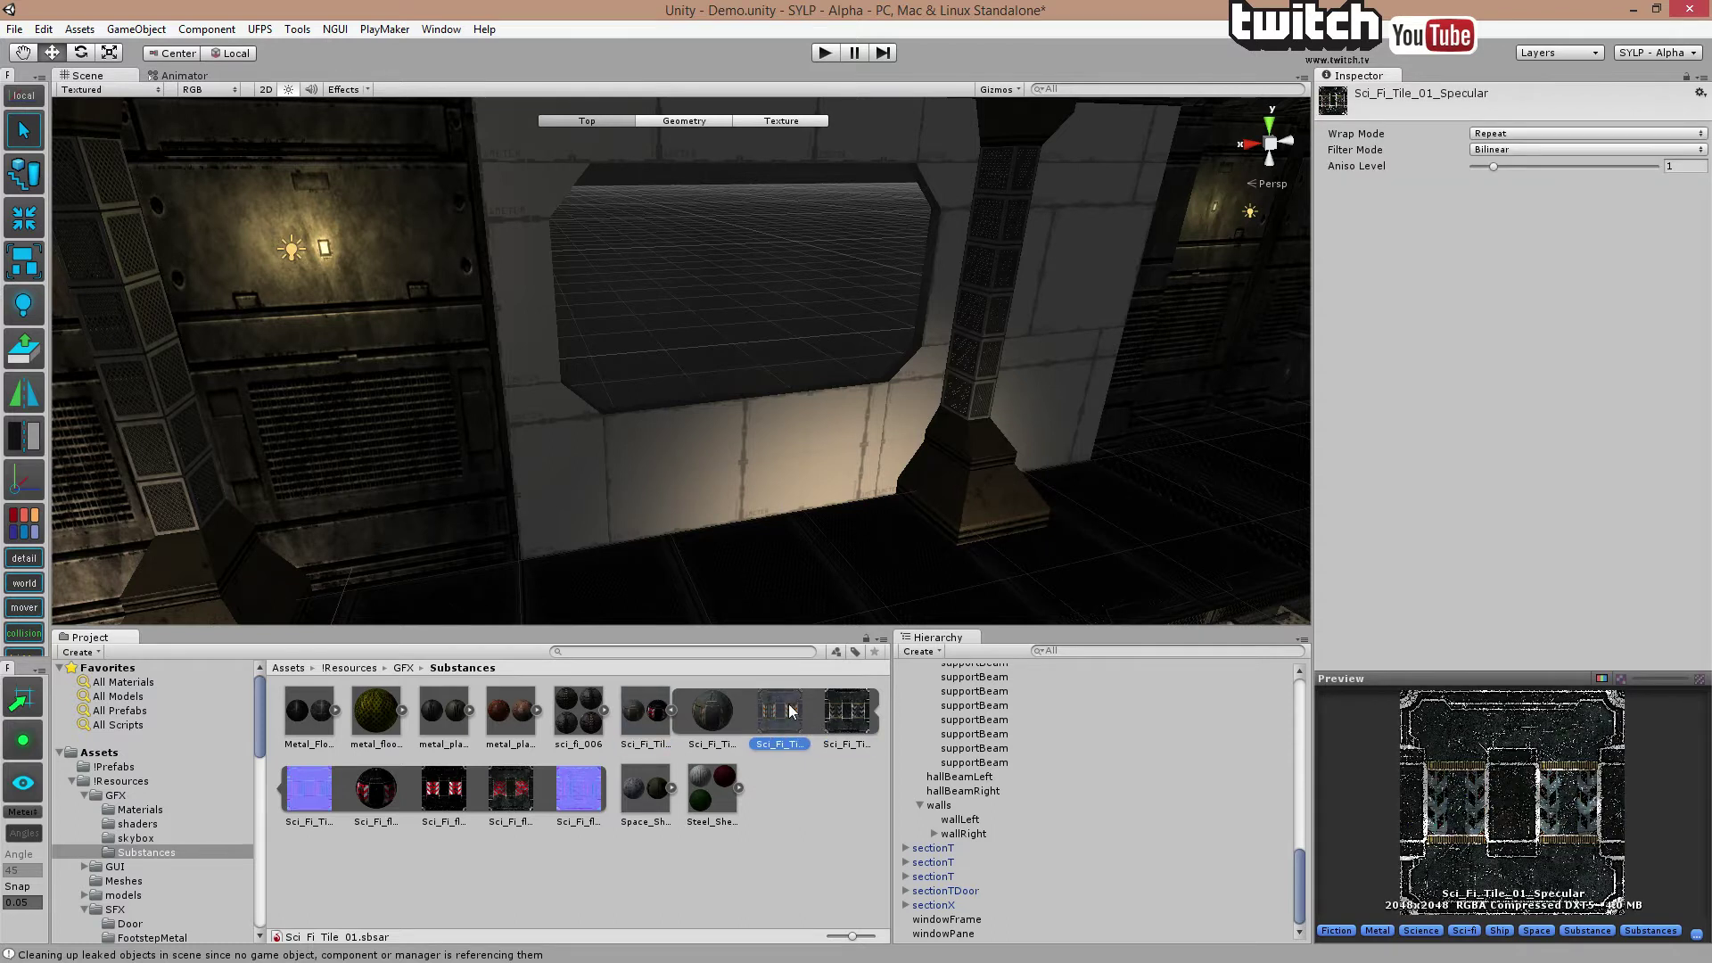
left_click(845, 716)
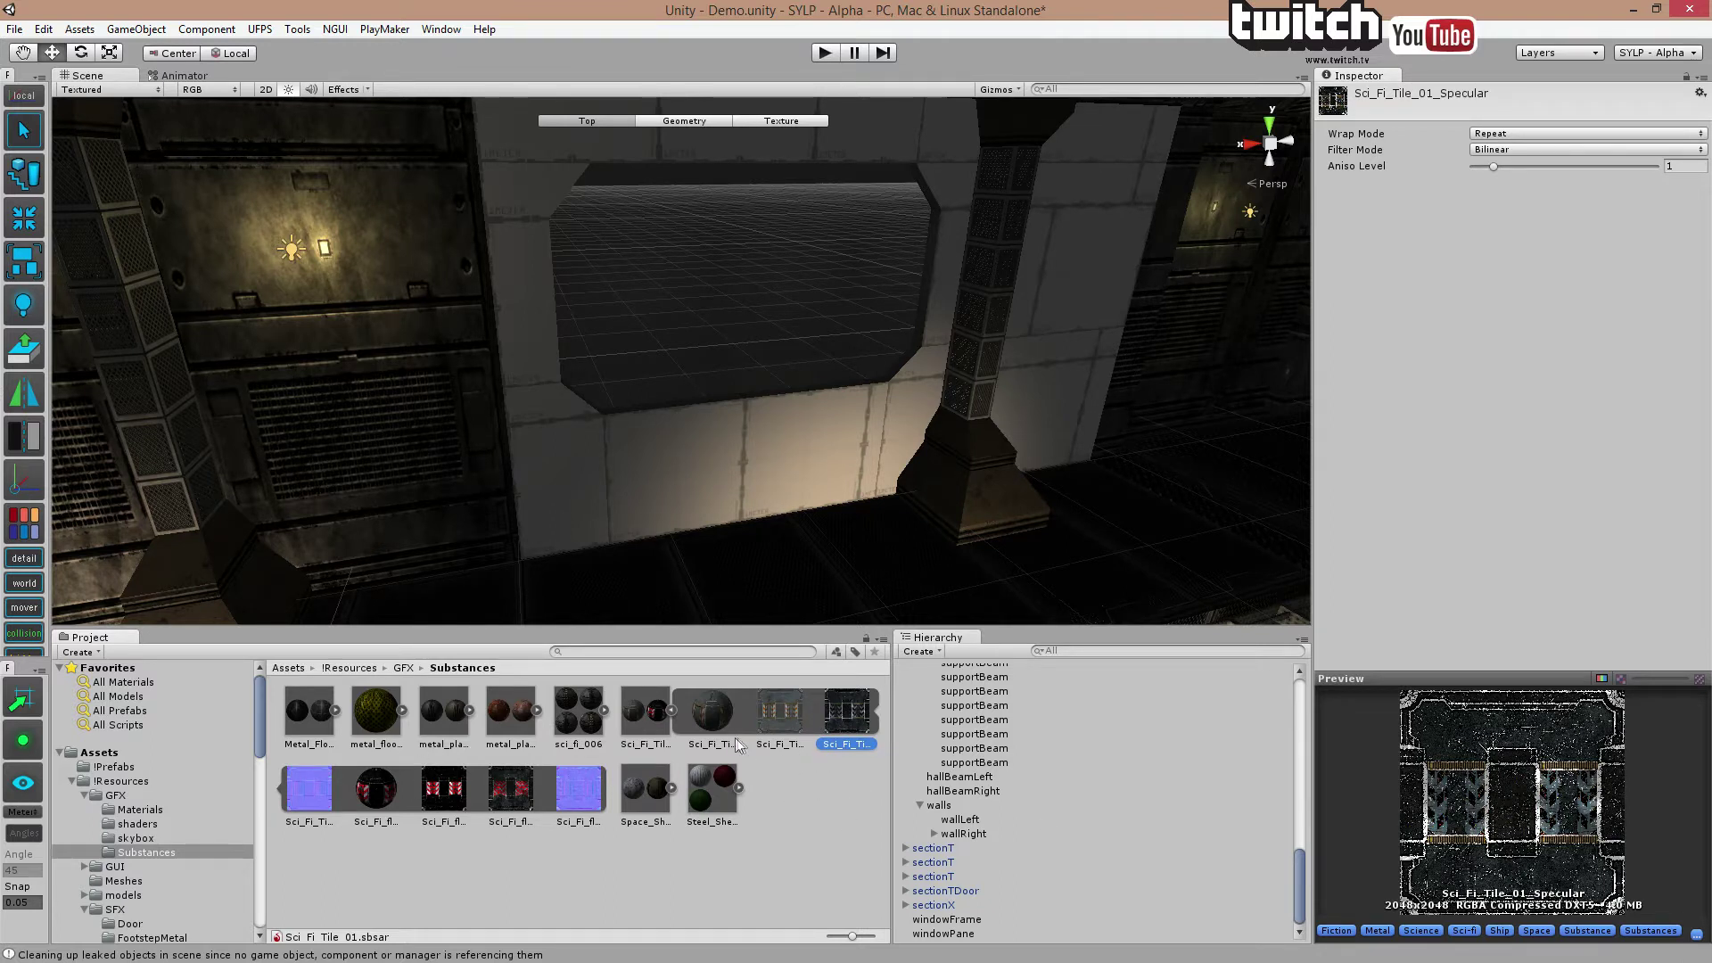
left_click(672, 709)
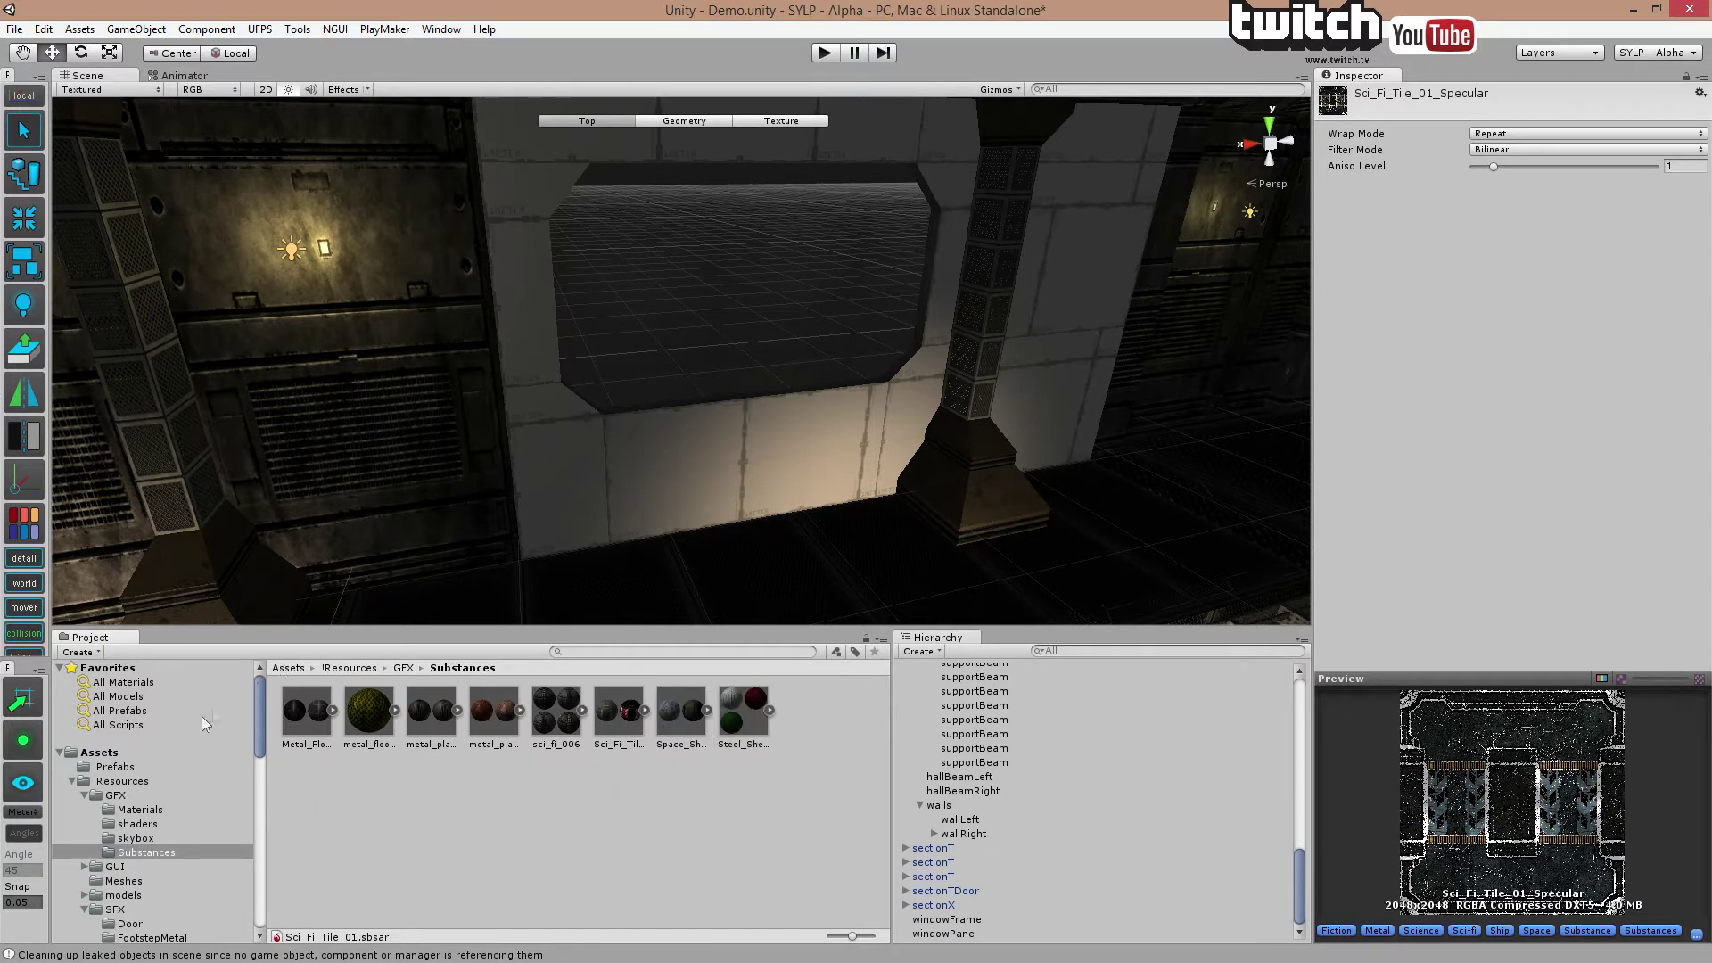
Browse the Materials, shaders and skybox folders, inspecting the transWin material, then return to Substances.
left_click(373, 722)
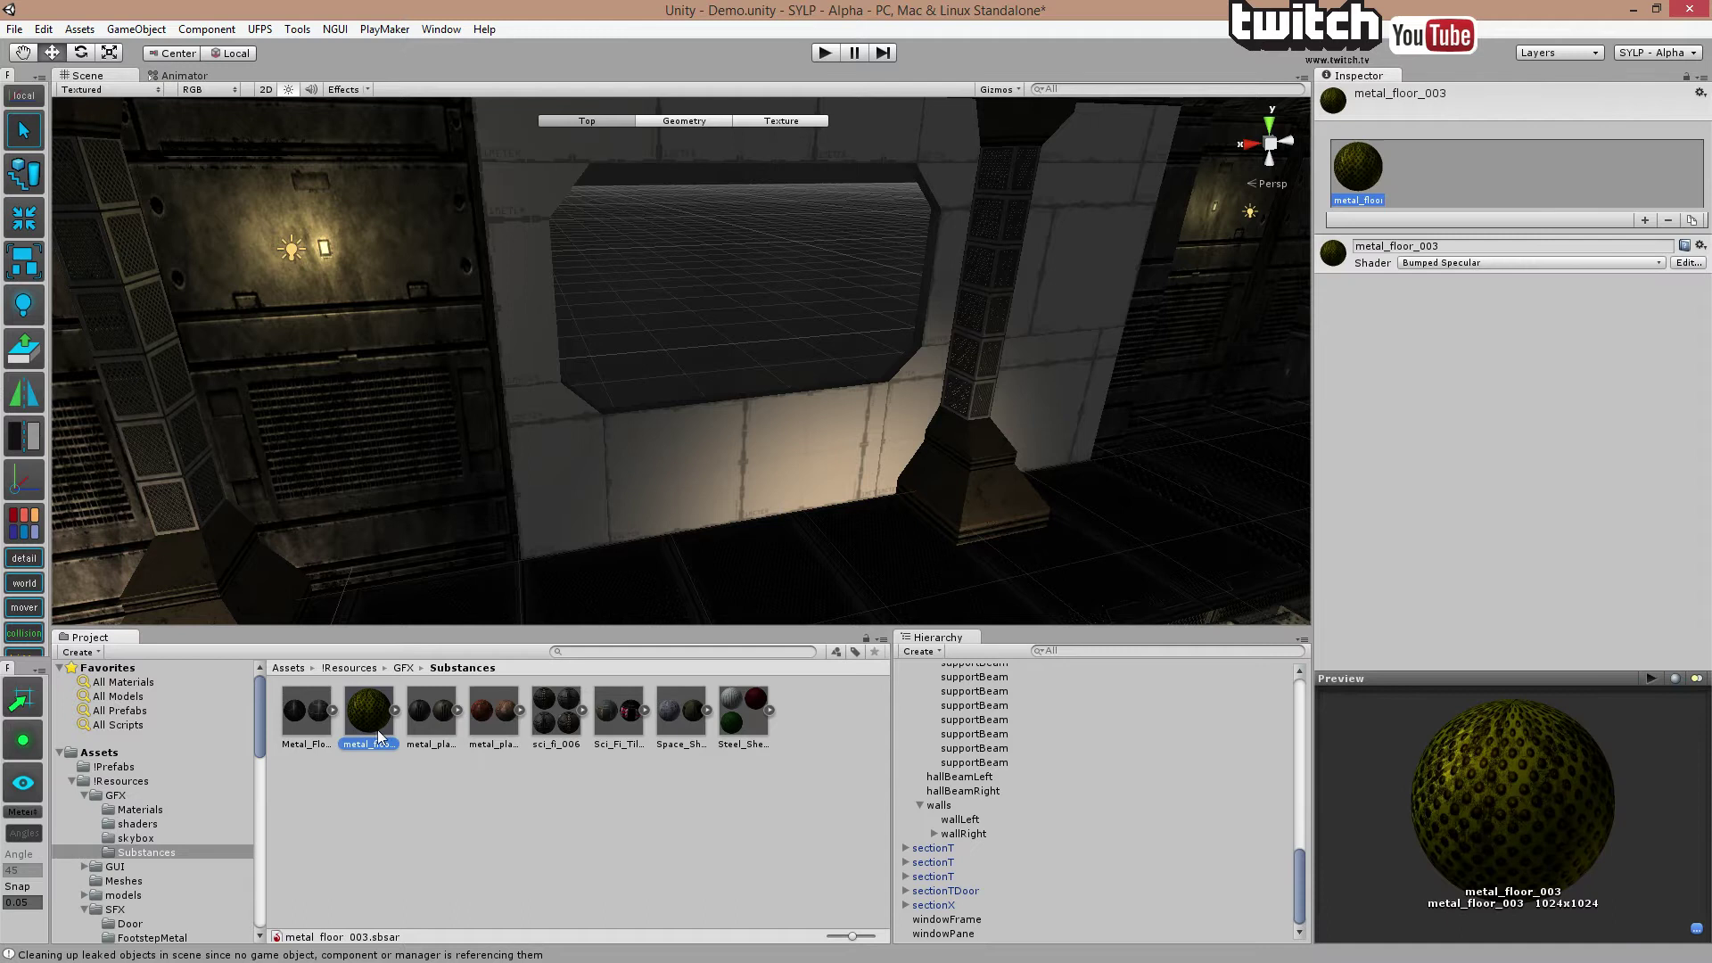
left_click(140, 810)
left_click(431, 713)
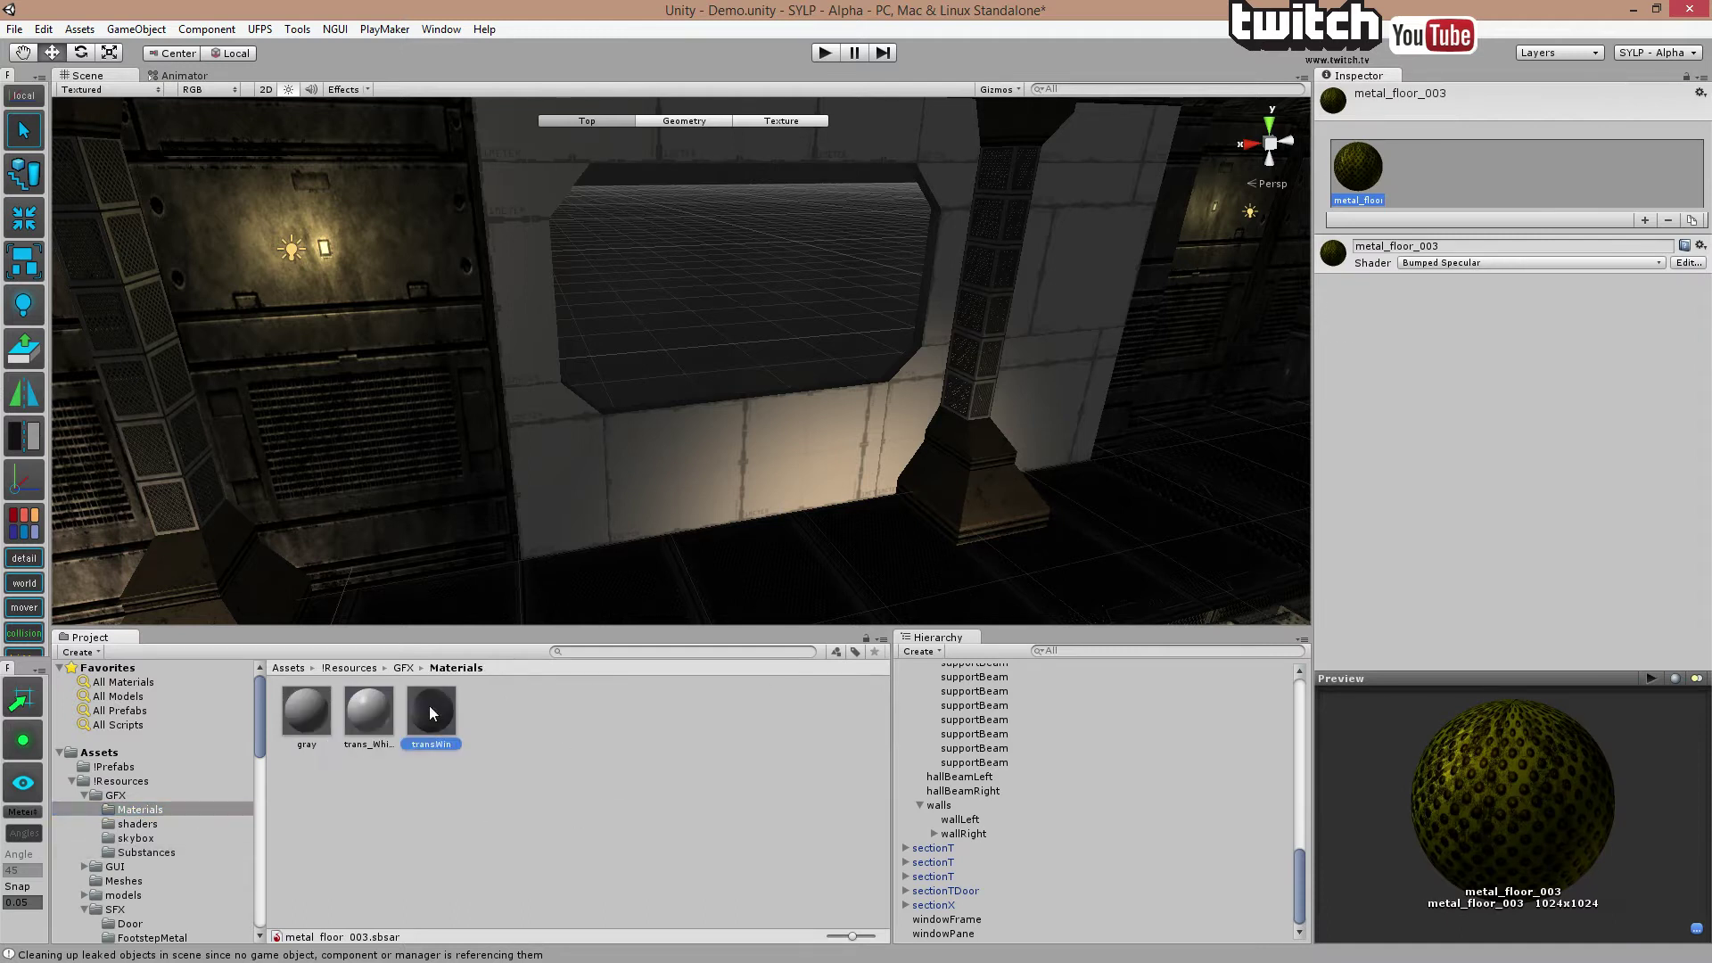
left_click(138, 824)
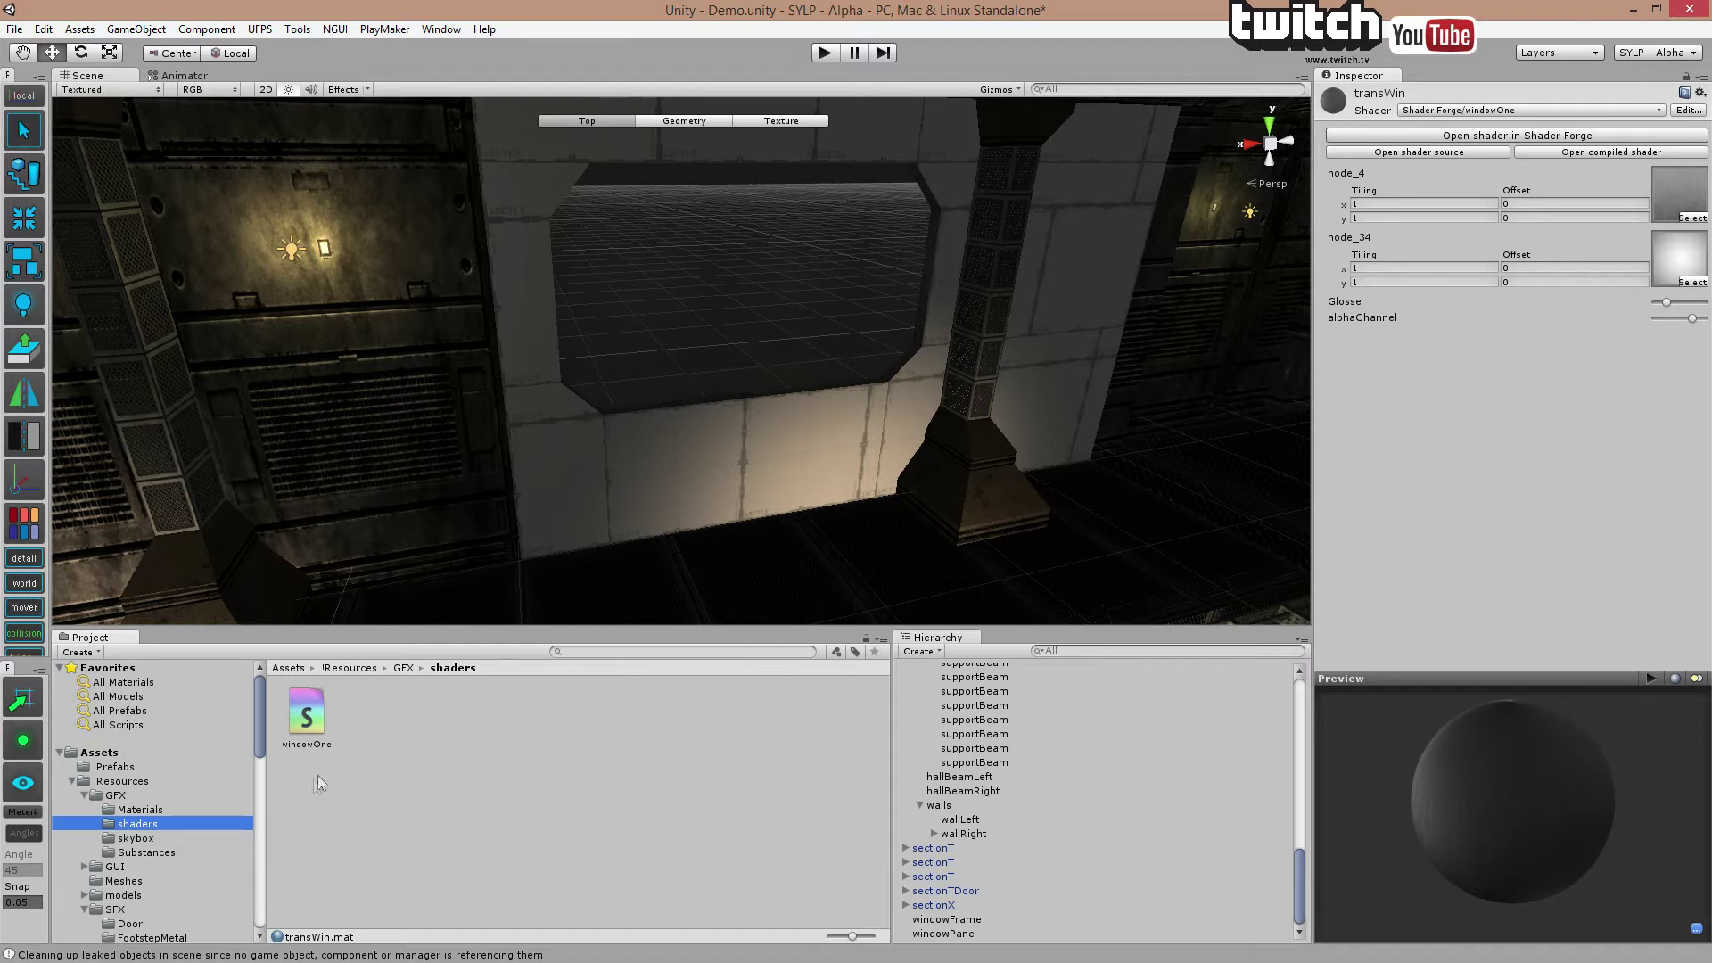
left_click(160, 836)
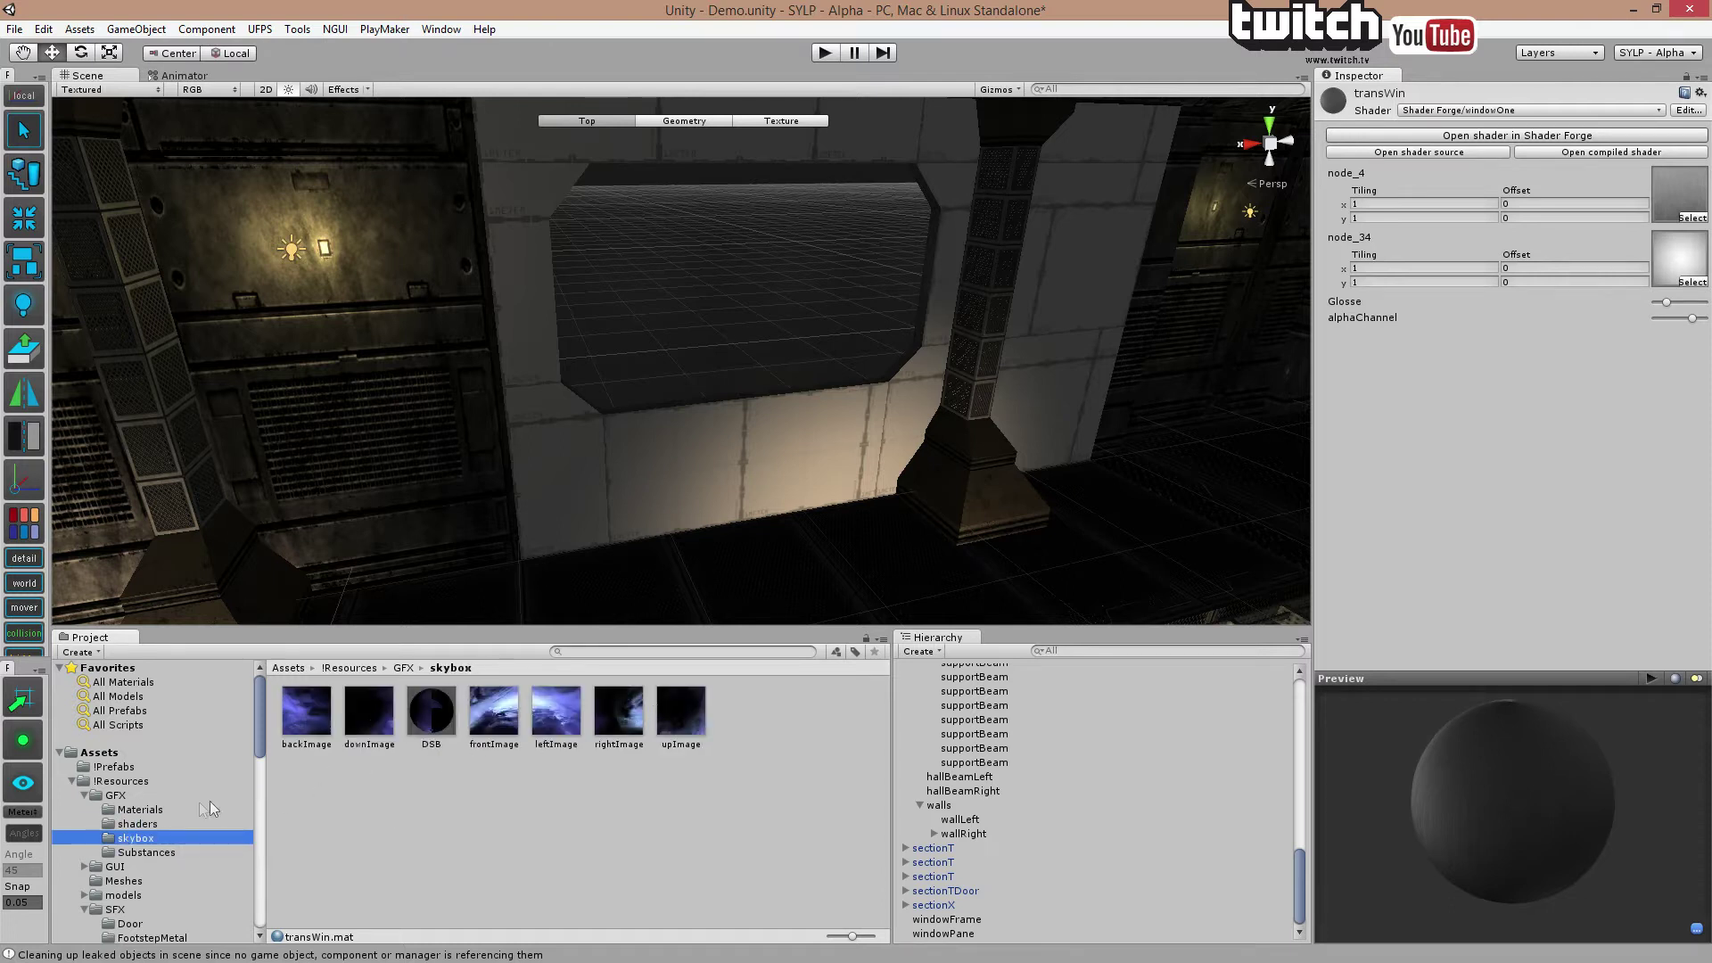
left_click(161, 852)
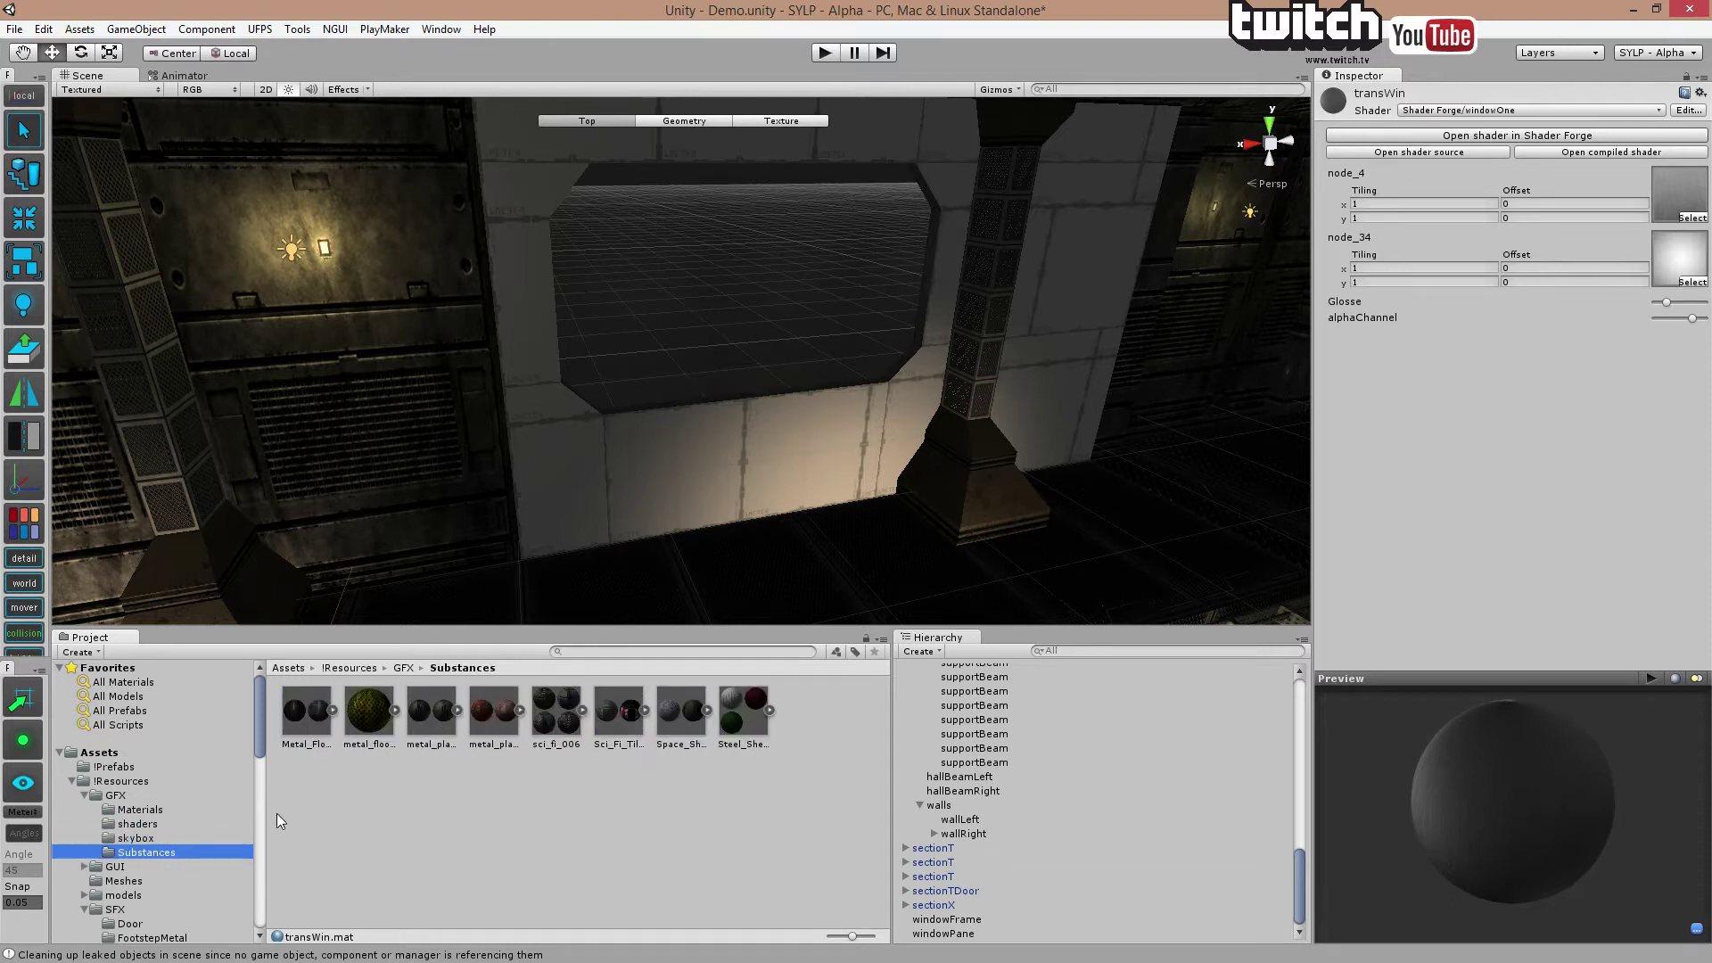
Compare the sci_fi_006, Sci_Fi_Tile_01, Space_Ship and metal_plate_008 substances, ending on metal_floor_003.
left_click(368, 718)
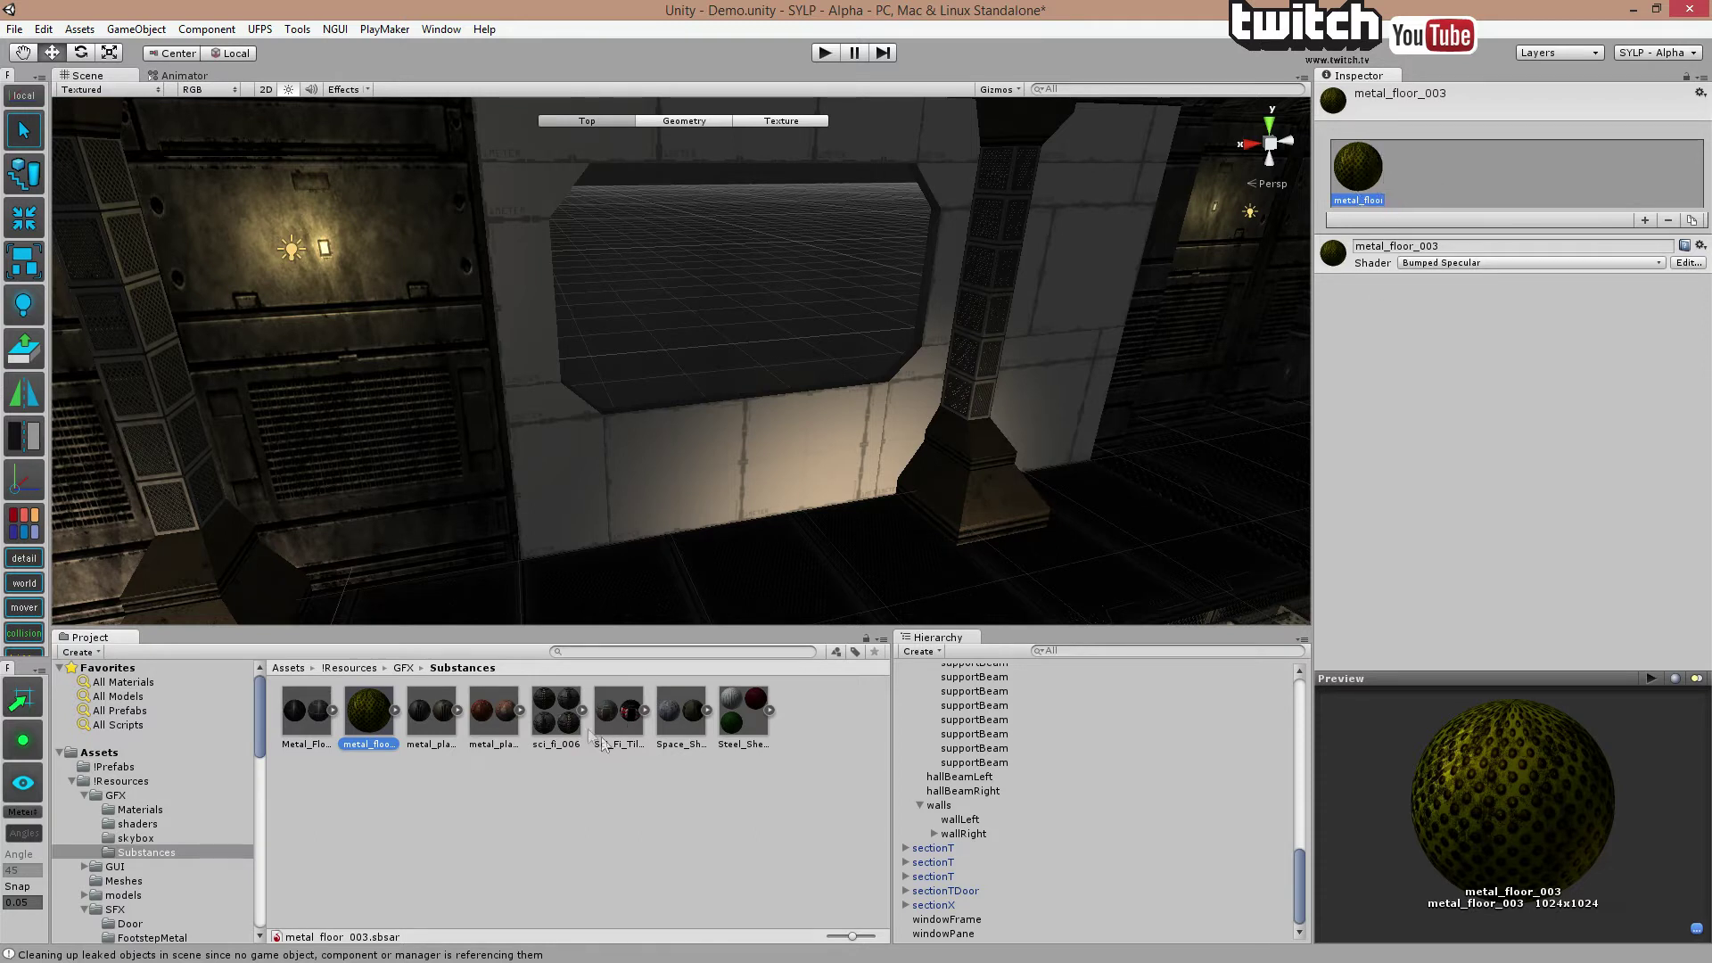
left_click(566, 713)
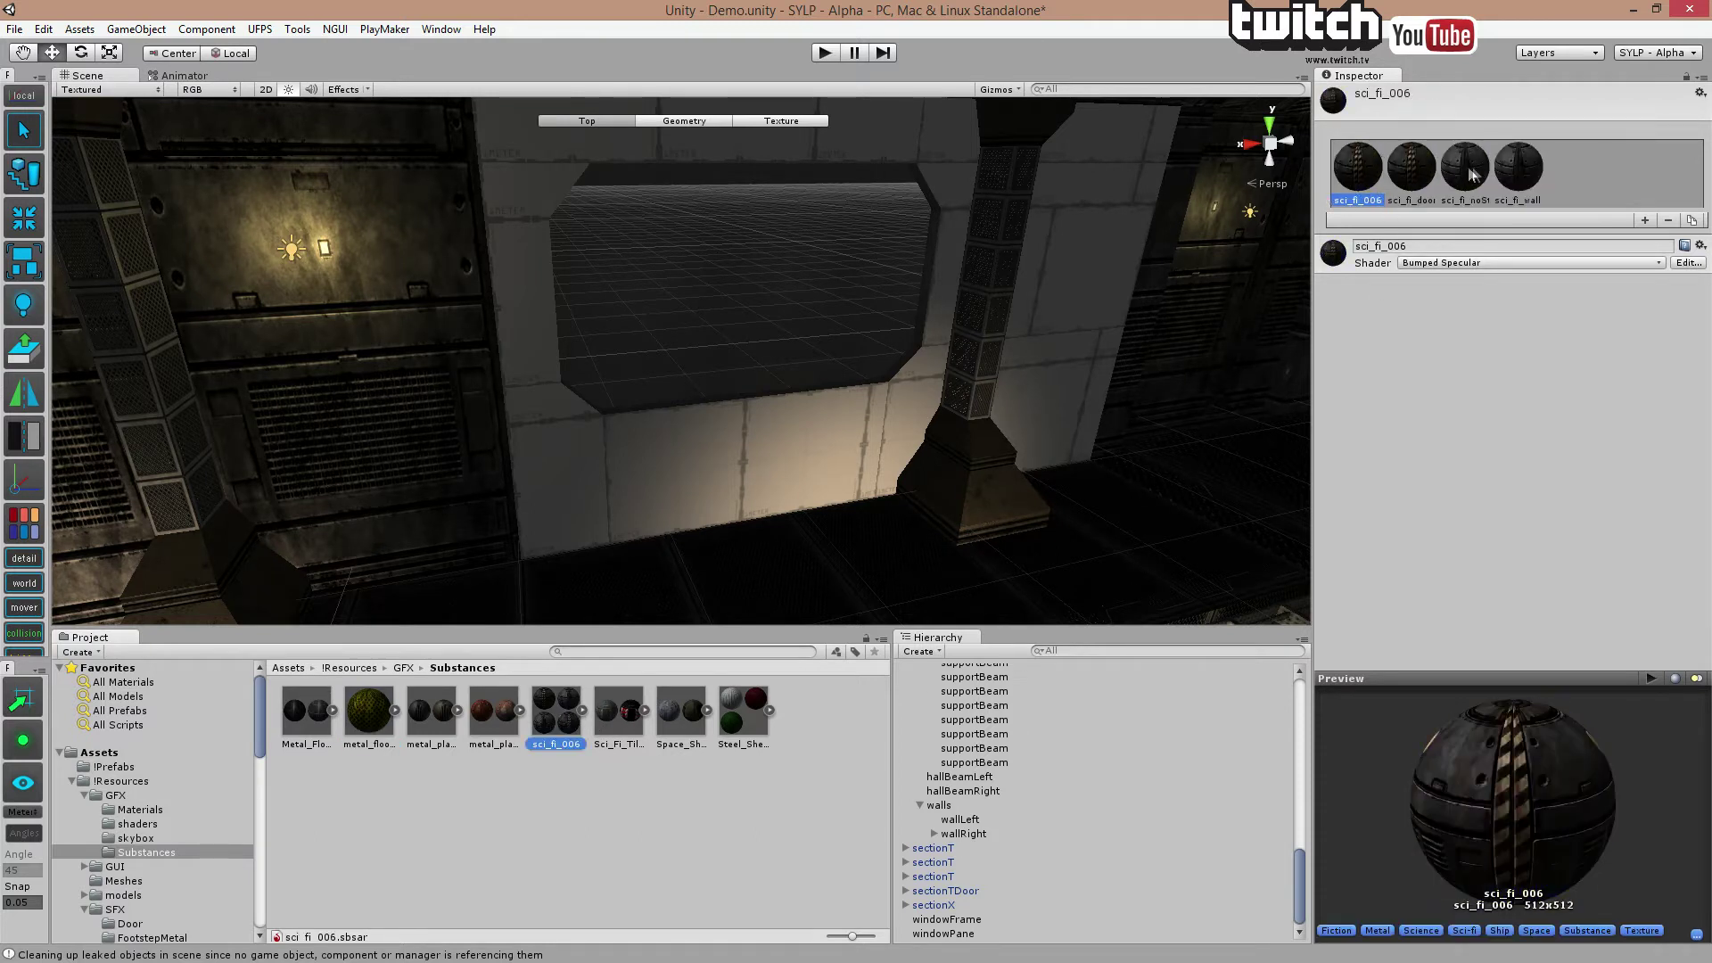
left_click(629, 717)
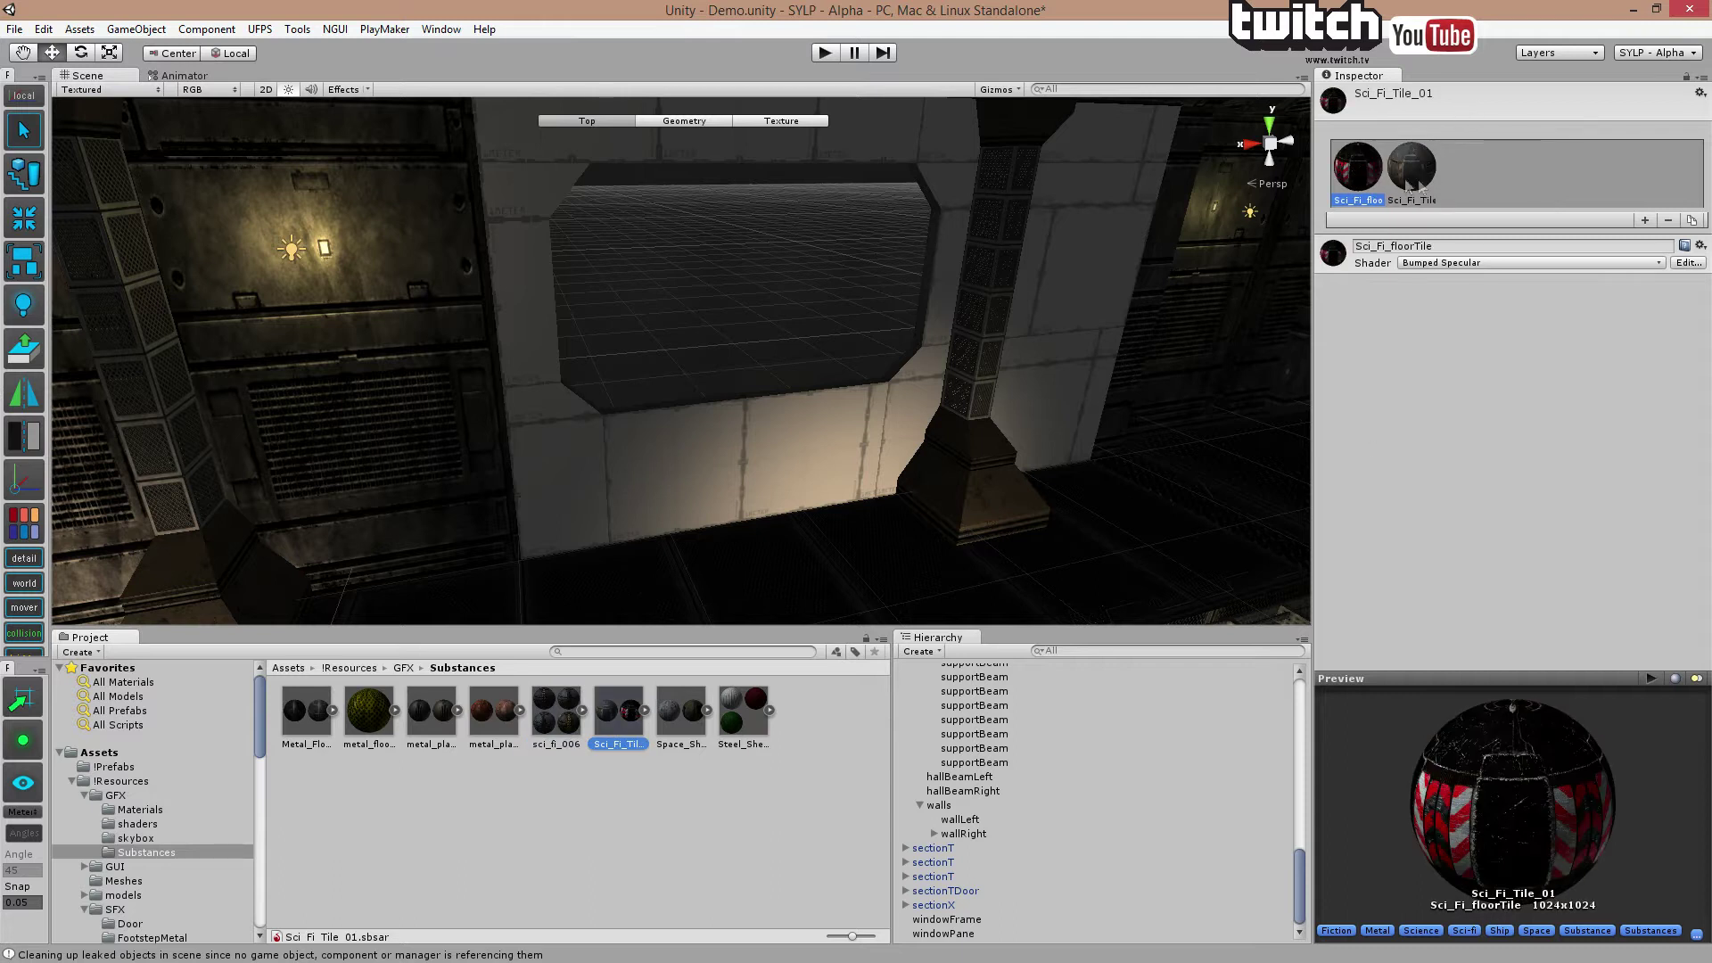
left_click(680, 711)
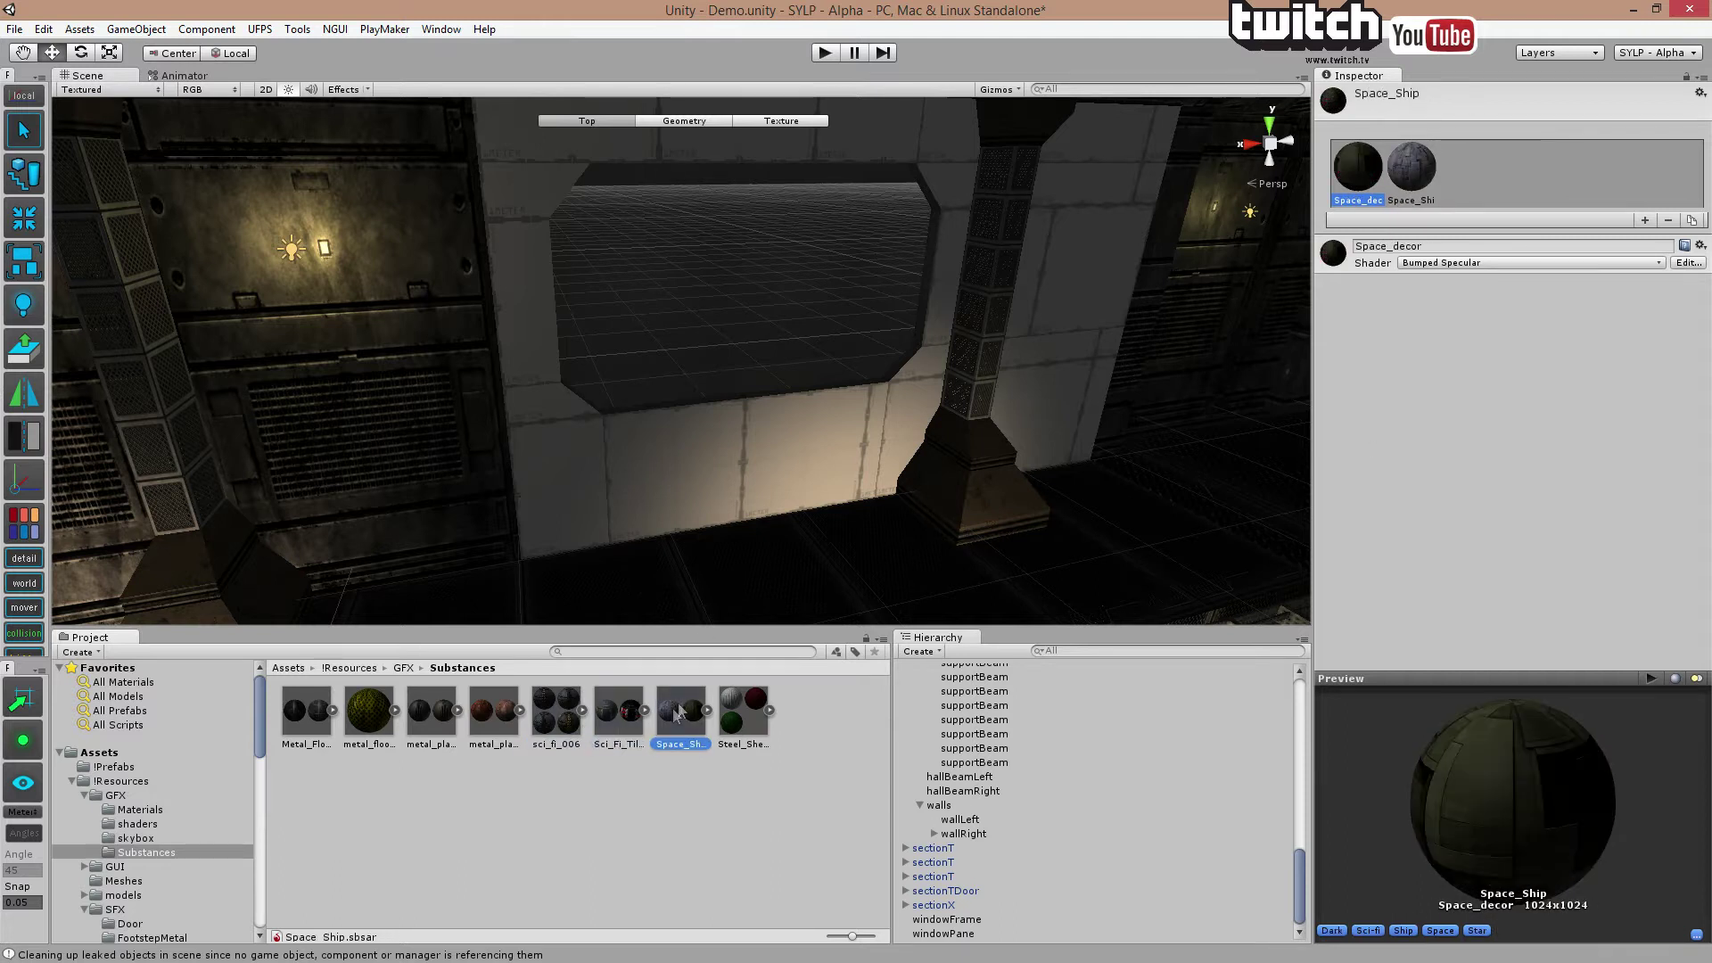
left_click(514, 723)
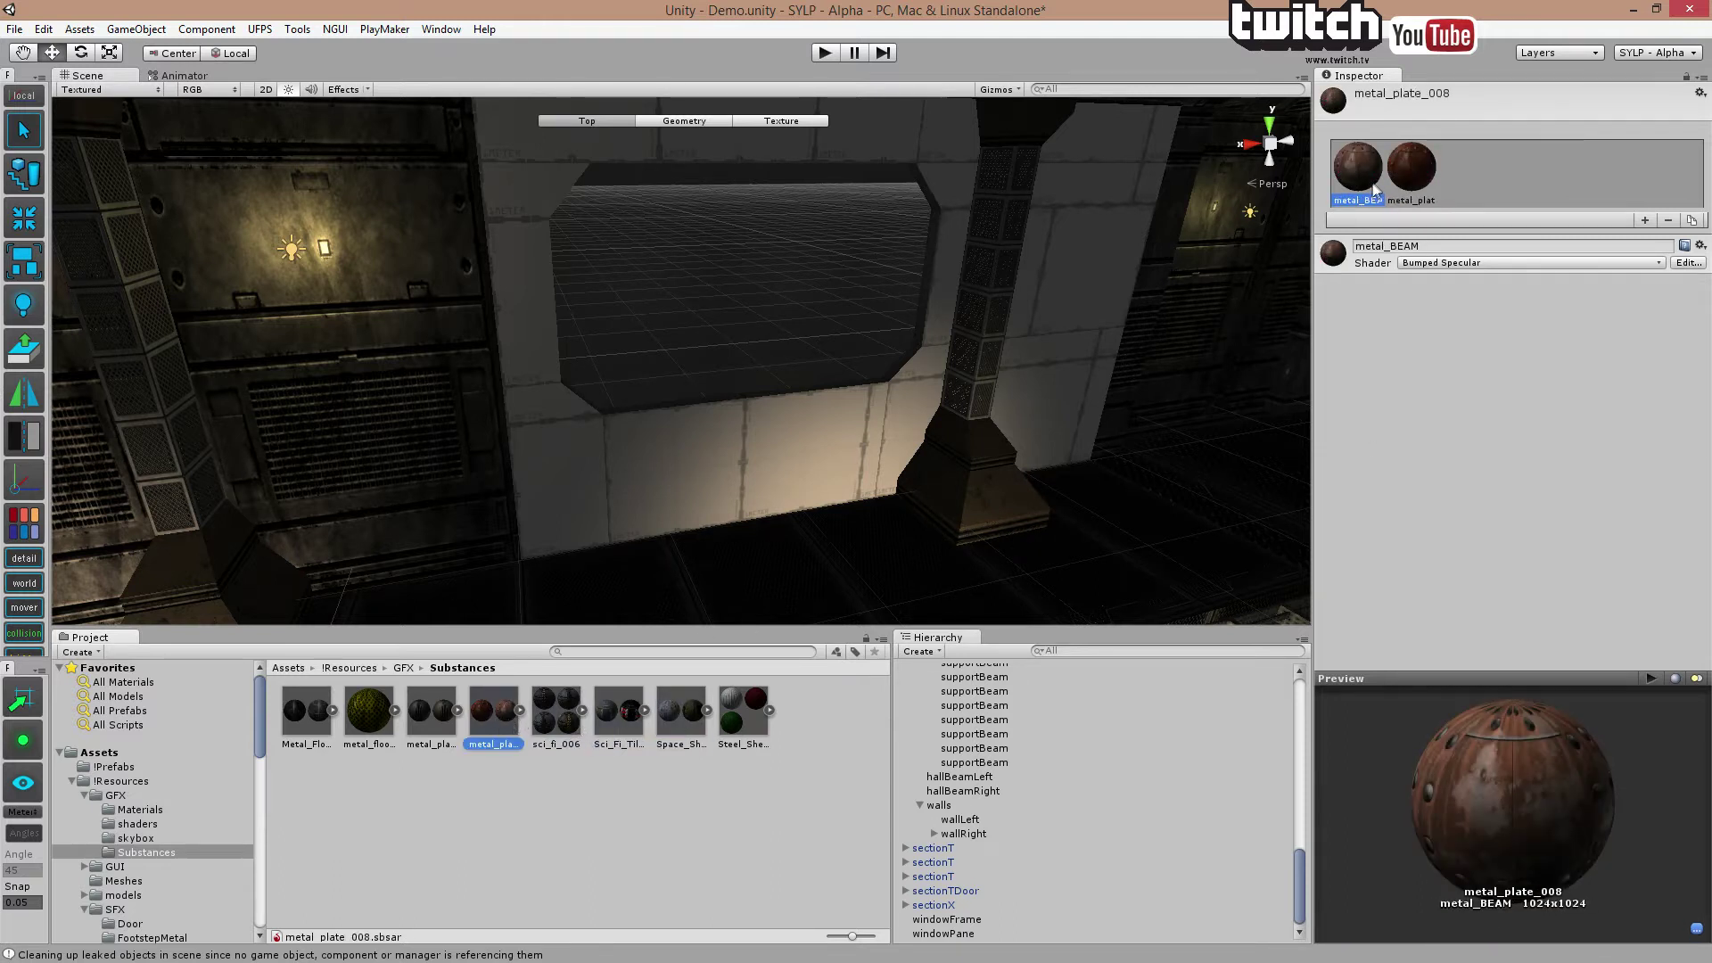
left_click(369, 713)
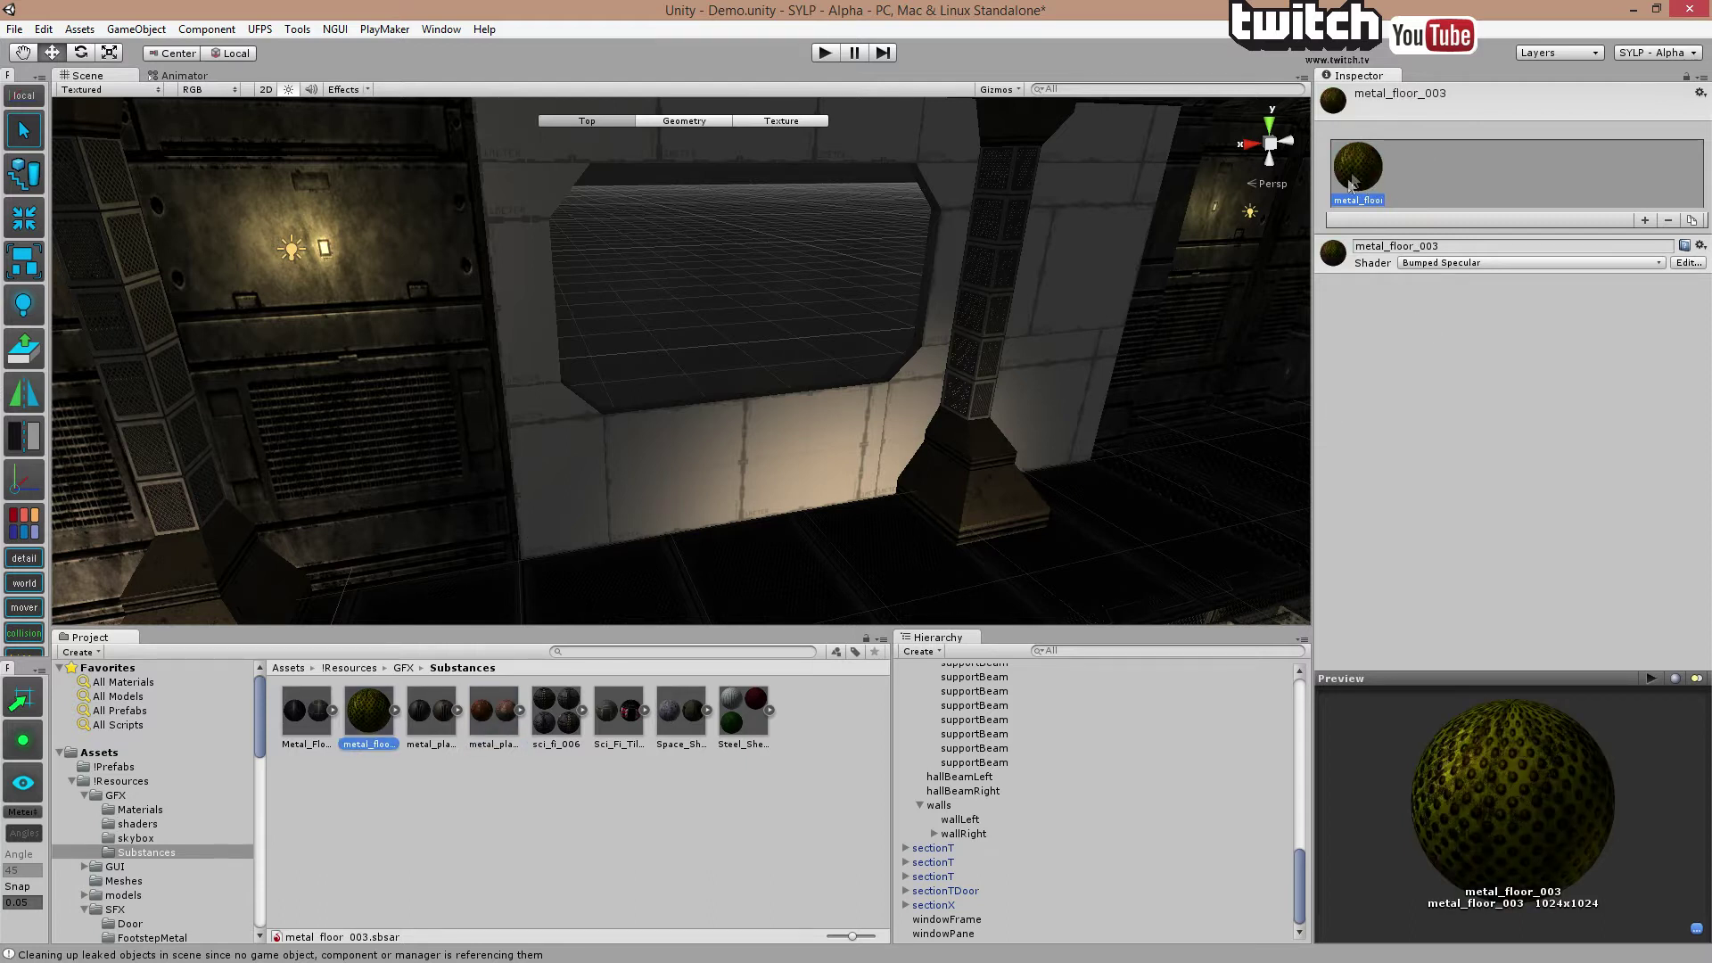
Orbit the scene past the floor panels and pillar, back to the window wall.
right_click_drag(990, 430, 1300, 300)
right_click_drag(825, 414, 943, 395)
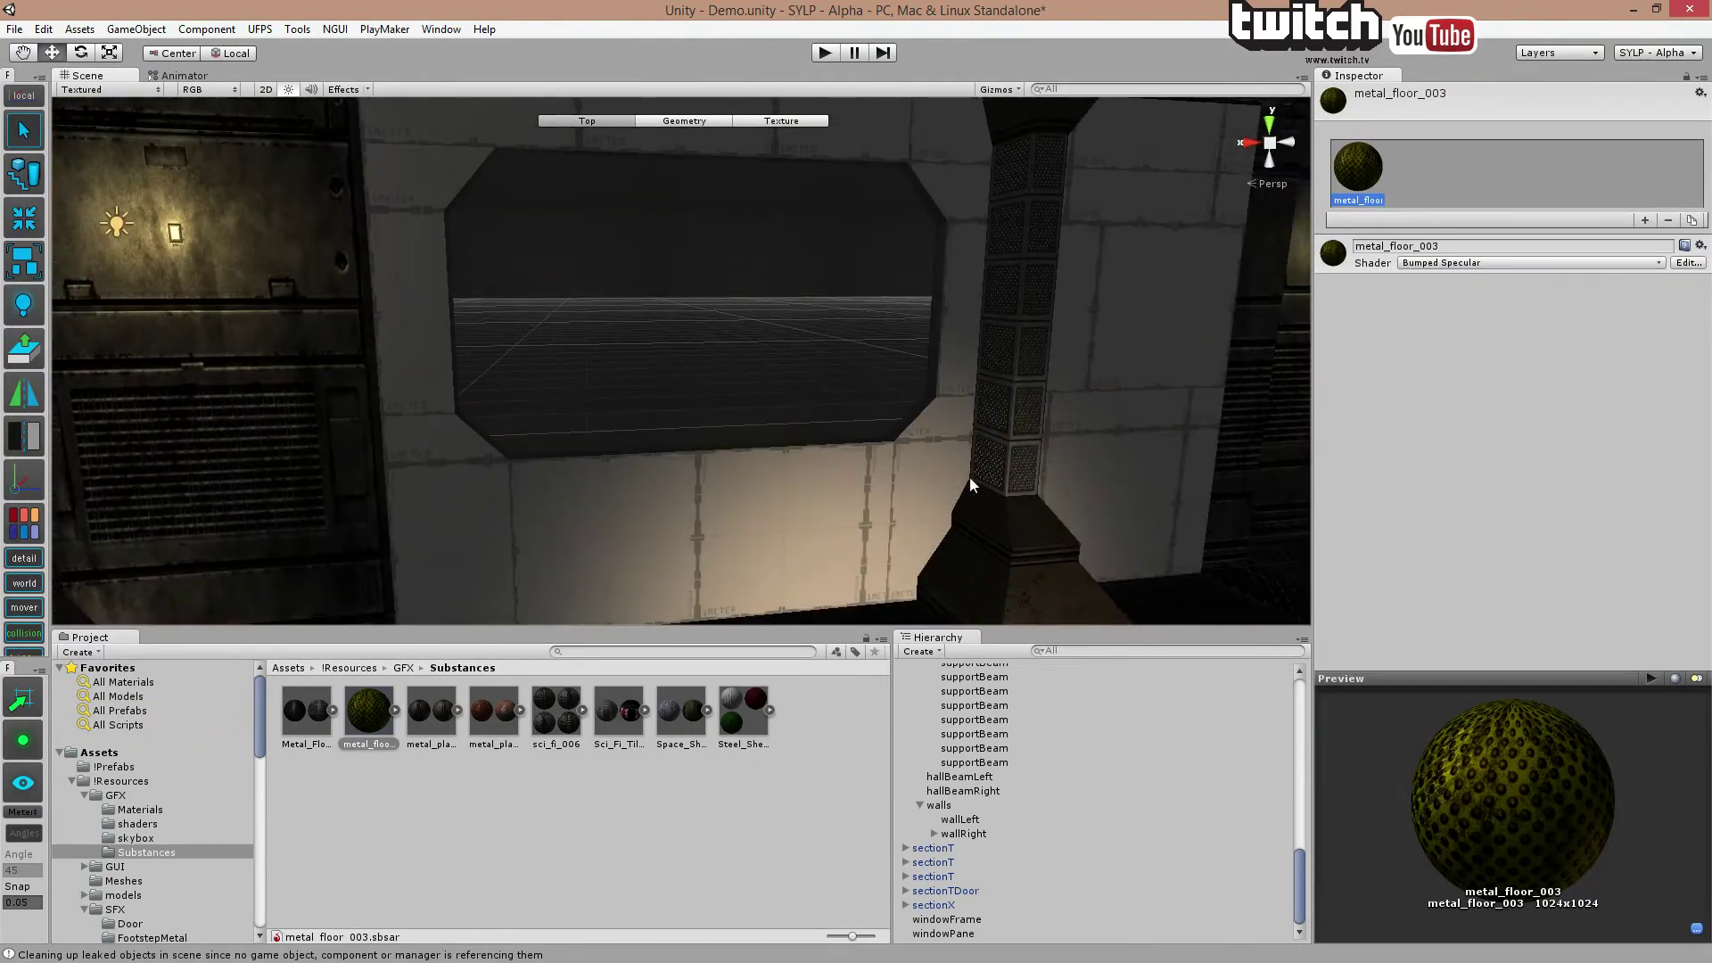
right_click_drag(305, 361, 533, 347)
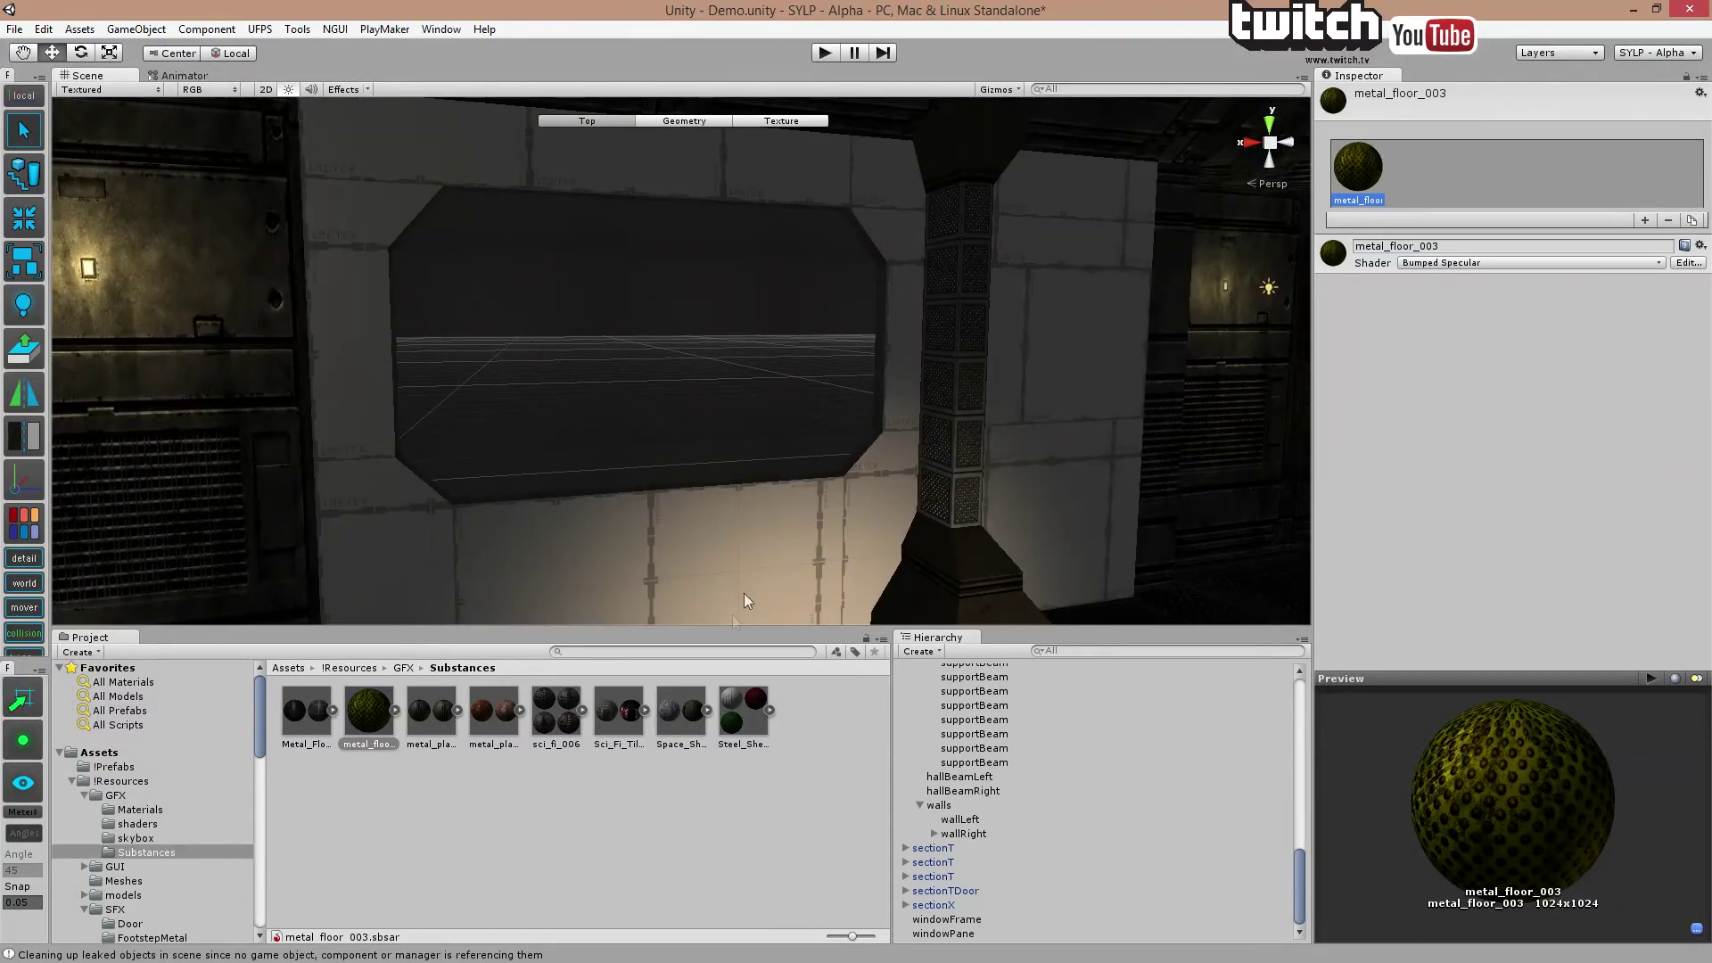
Show the Space_Ship material in the Inspector, spin its preview, and expand its procedural properties.
left_click(678, 721)
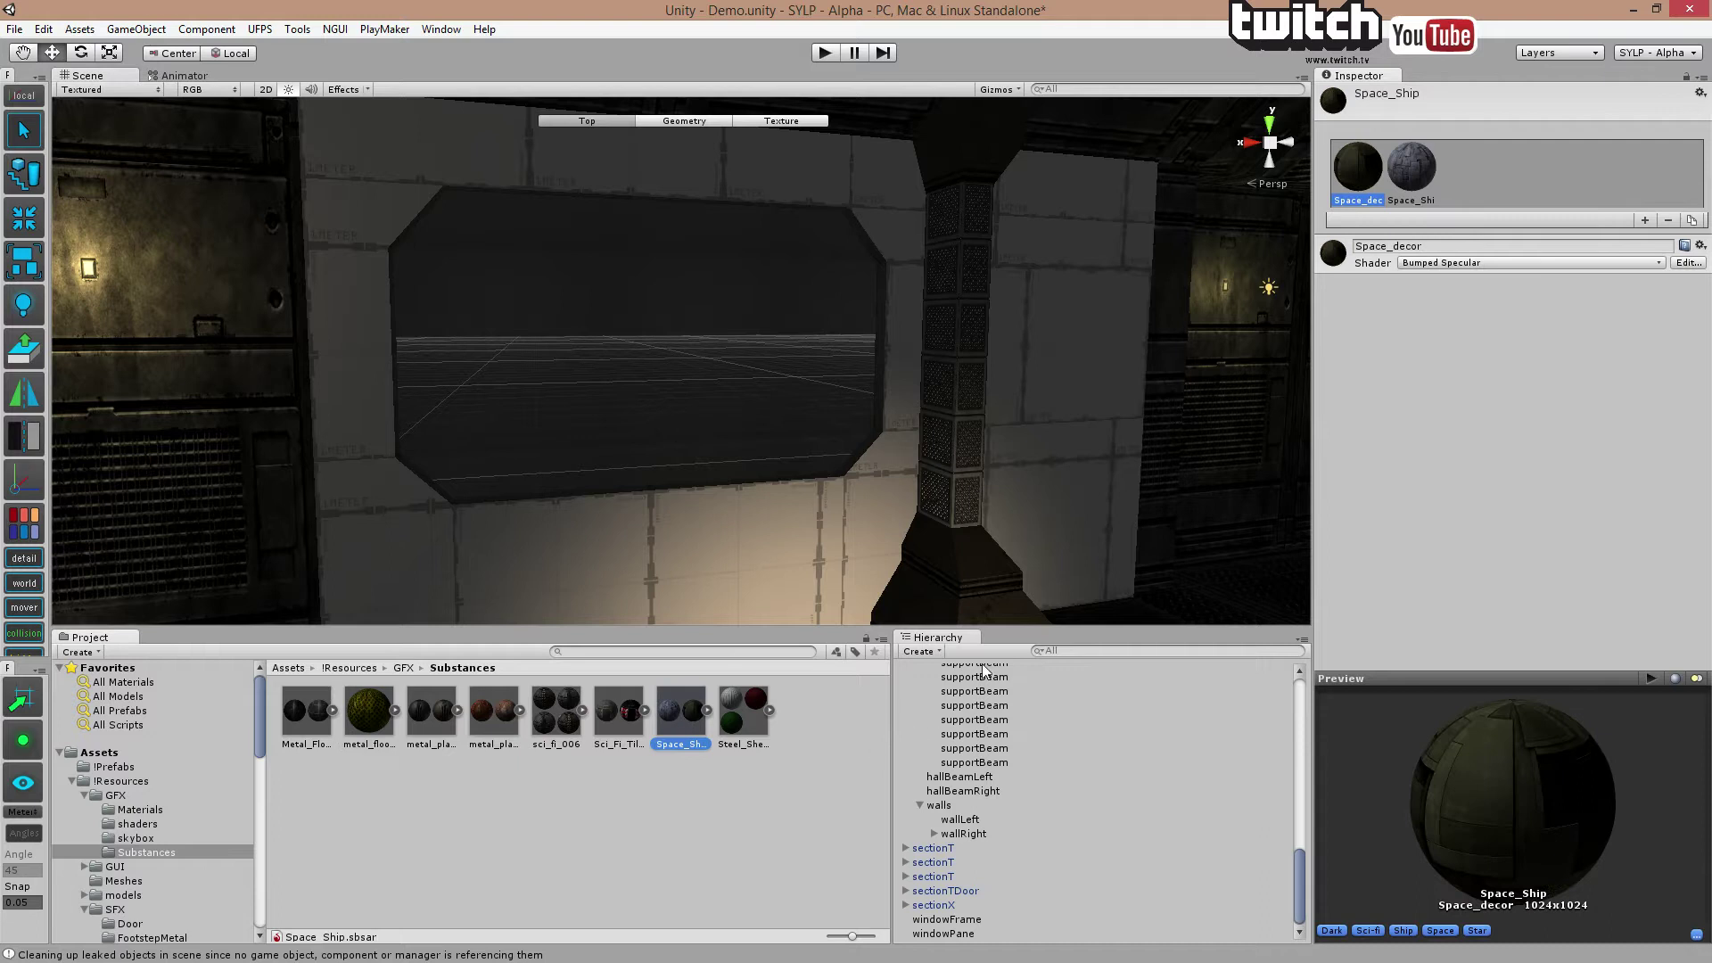
left_click(1416, 178)
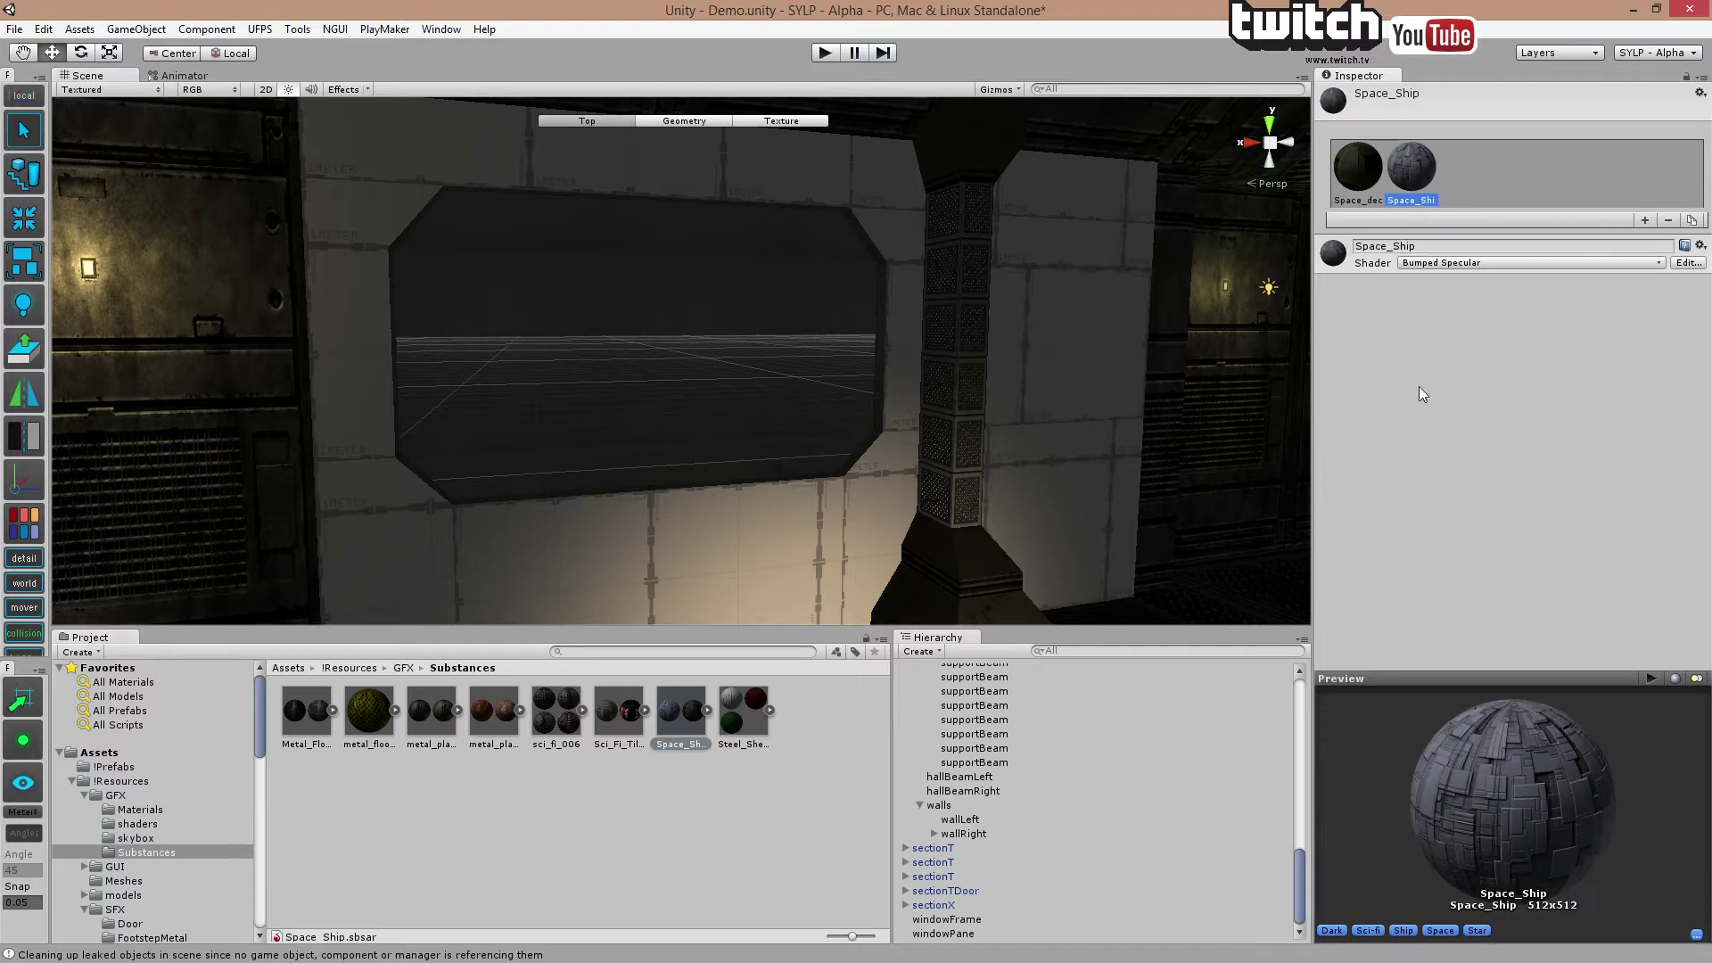
left_click_drag(1523, 921, 1491, 735)
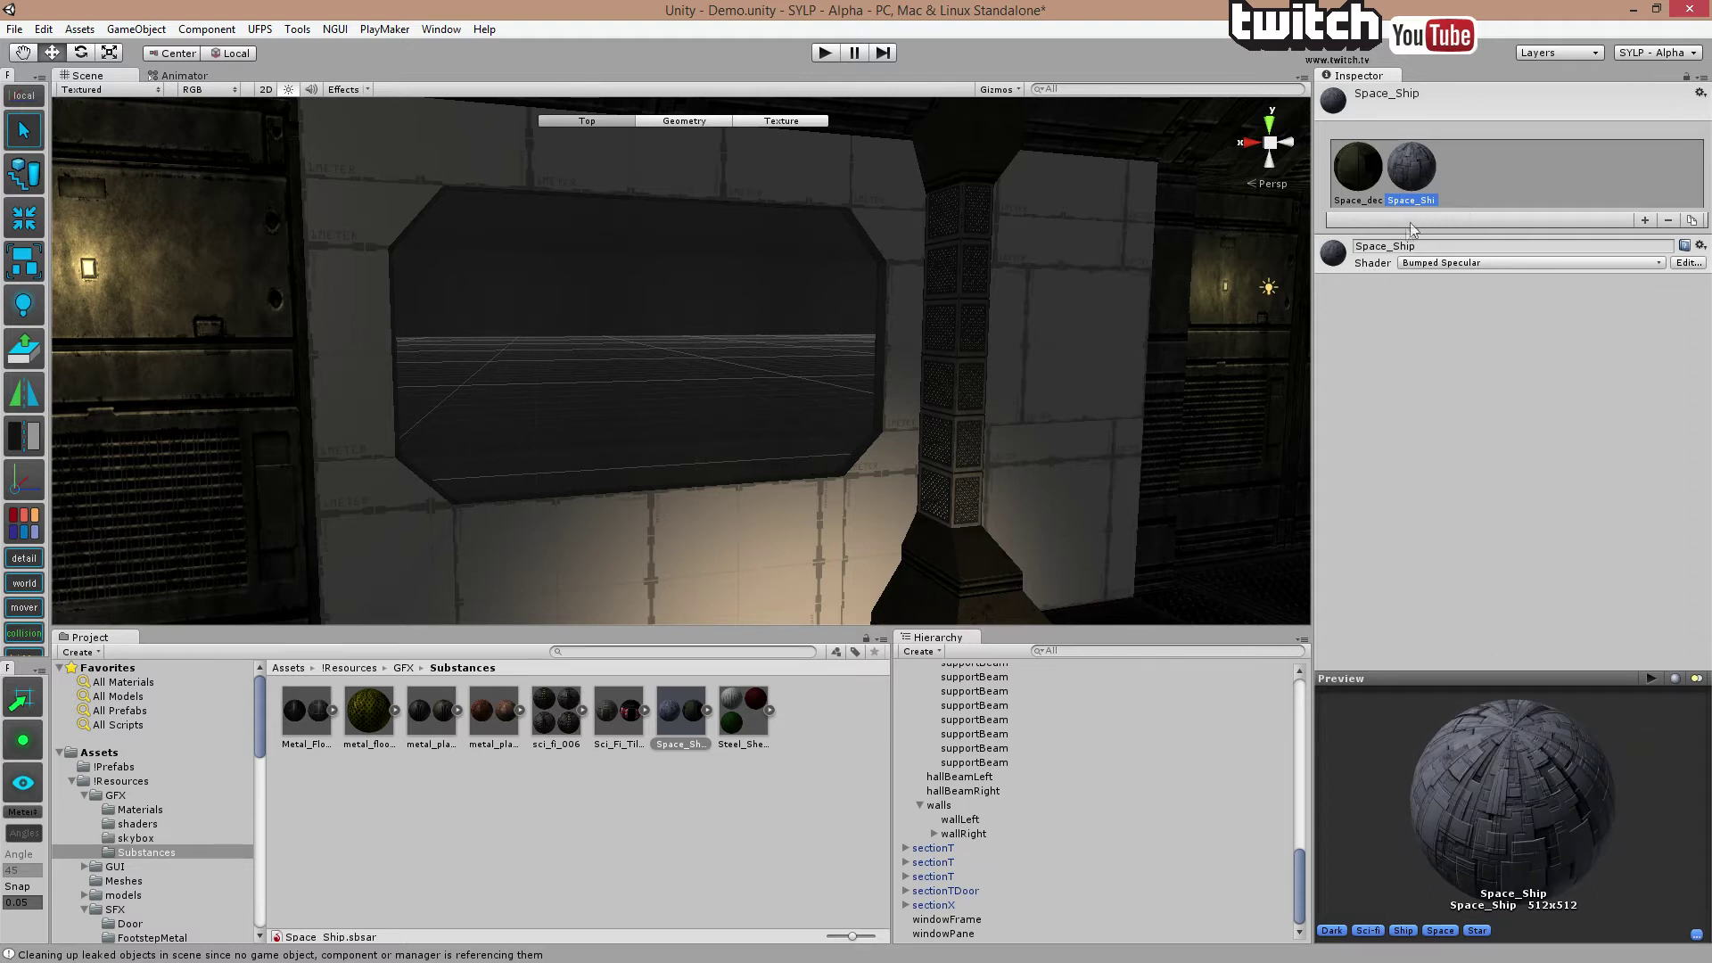
left_click(680, 717)
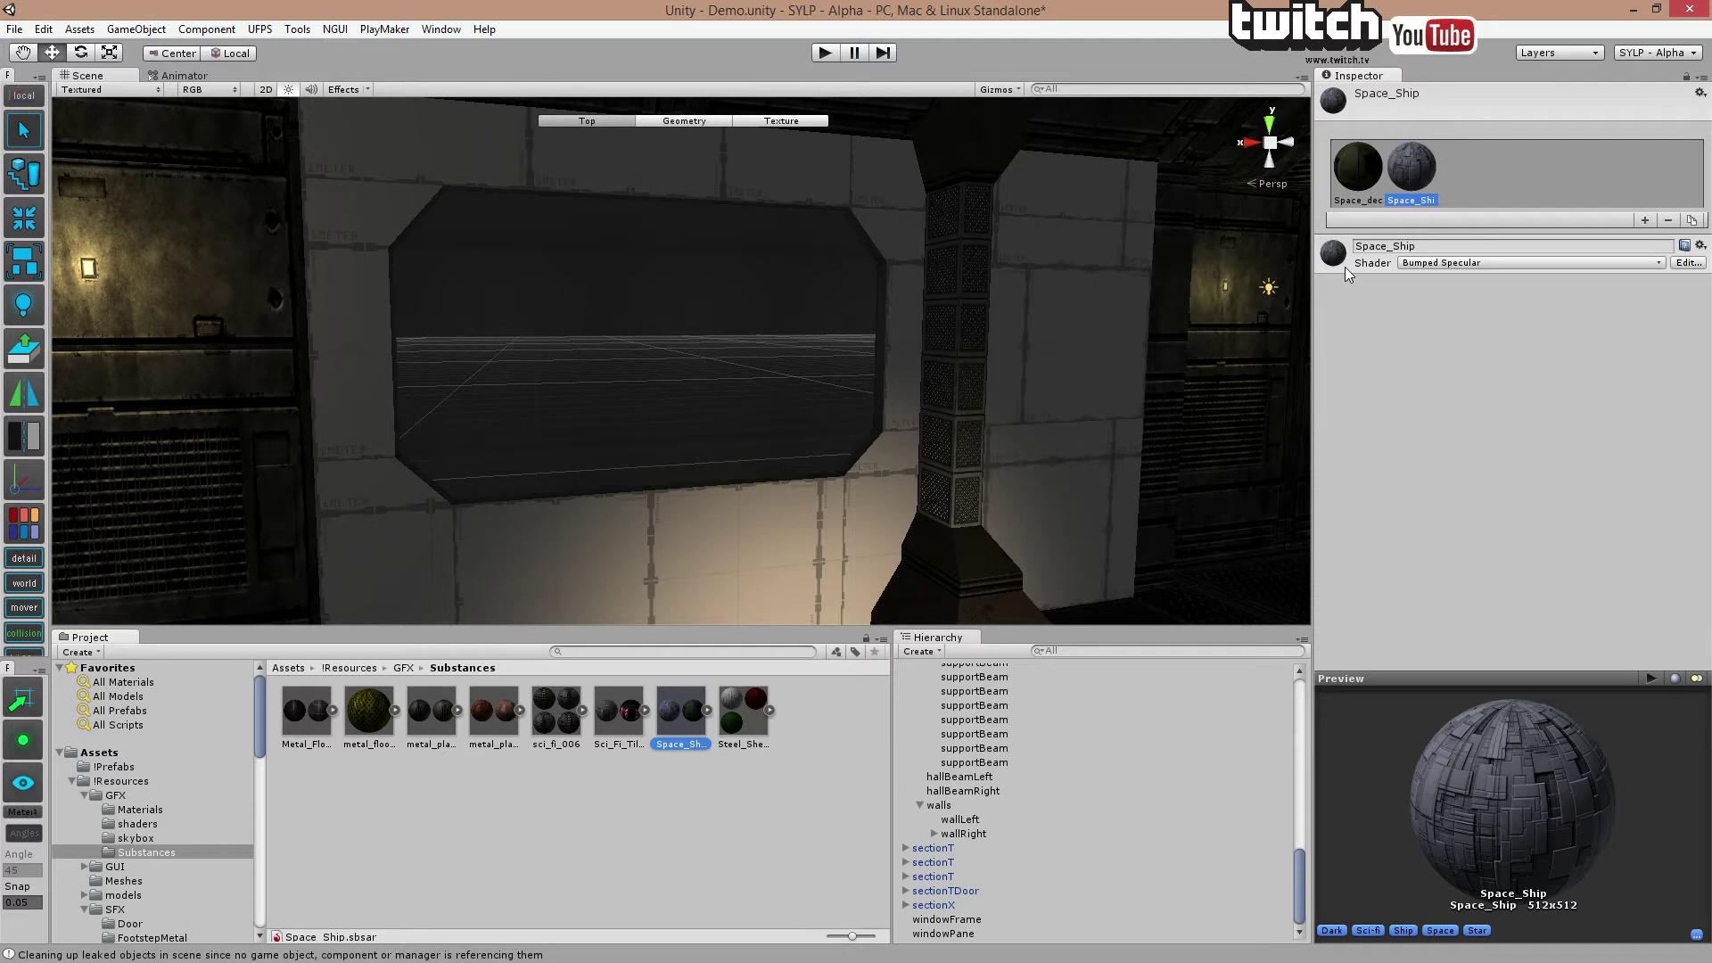
left_click(1346, 272)
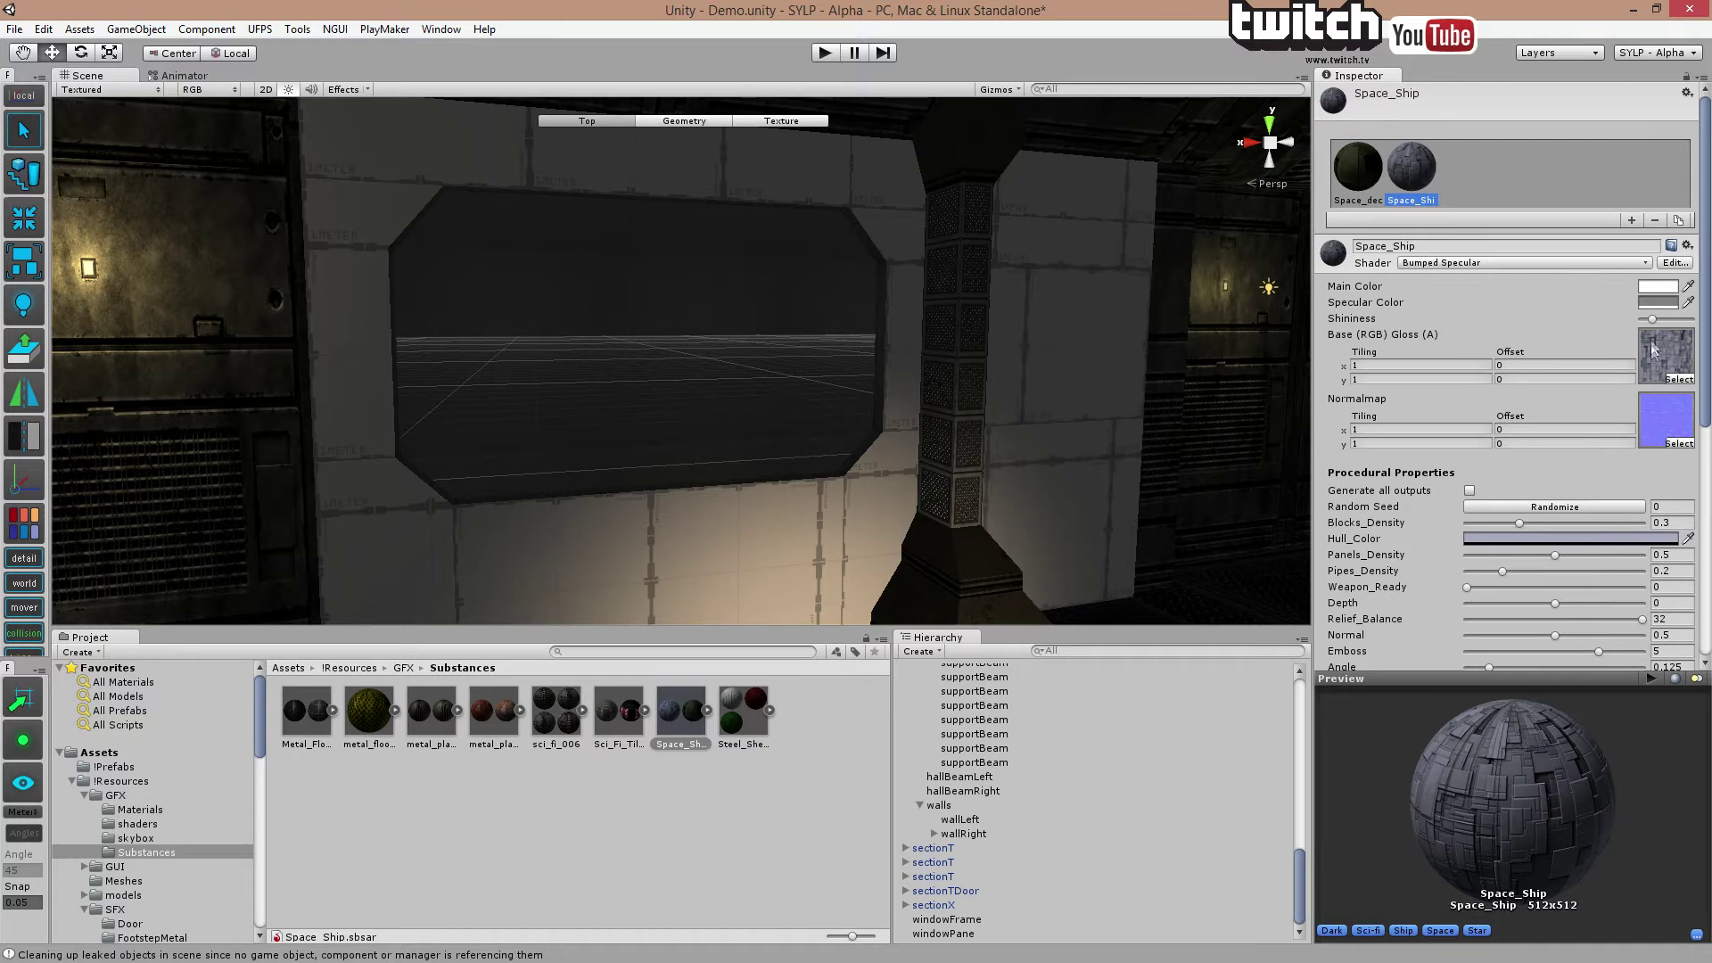
Try a different Shininess value, restore it, and reselect the Space_Ship substance.
mouse_move(1652, 321)
left_mouse_down()
mouse_move(1681, 323)
mouse_move(1657, 323)
left_mouse_up()
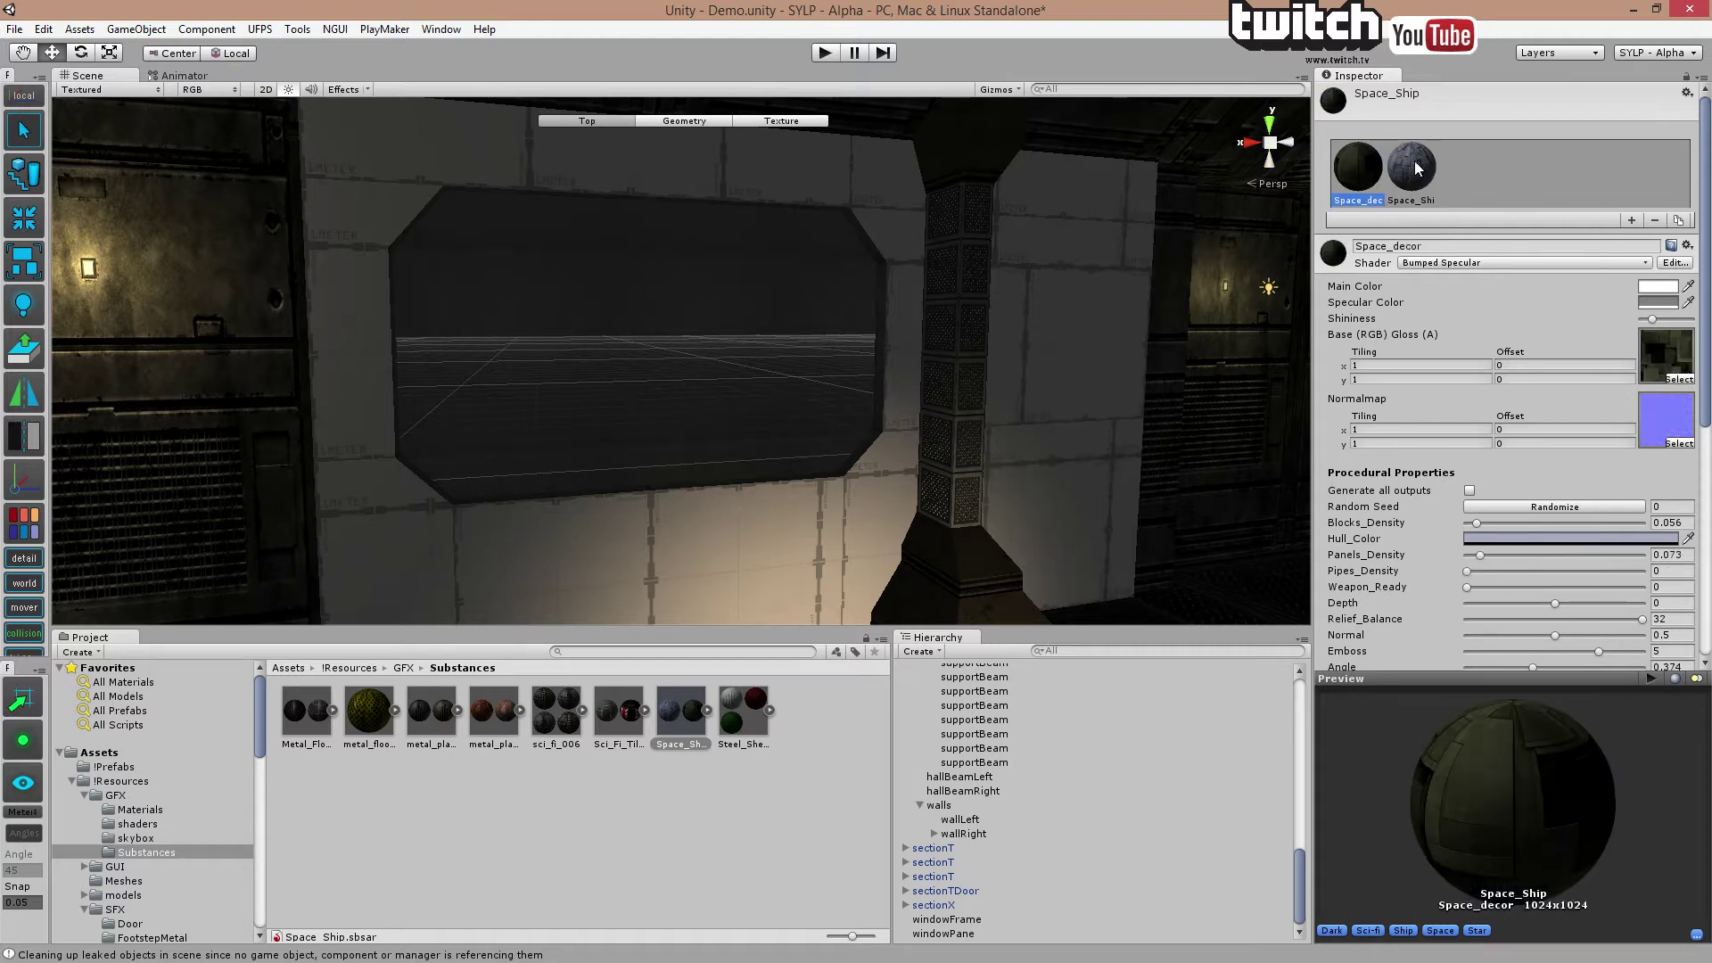
left_click(1415, 168)
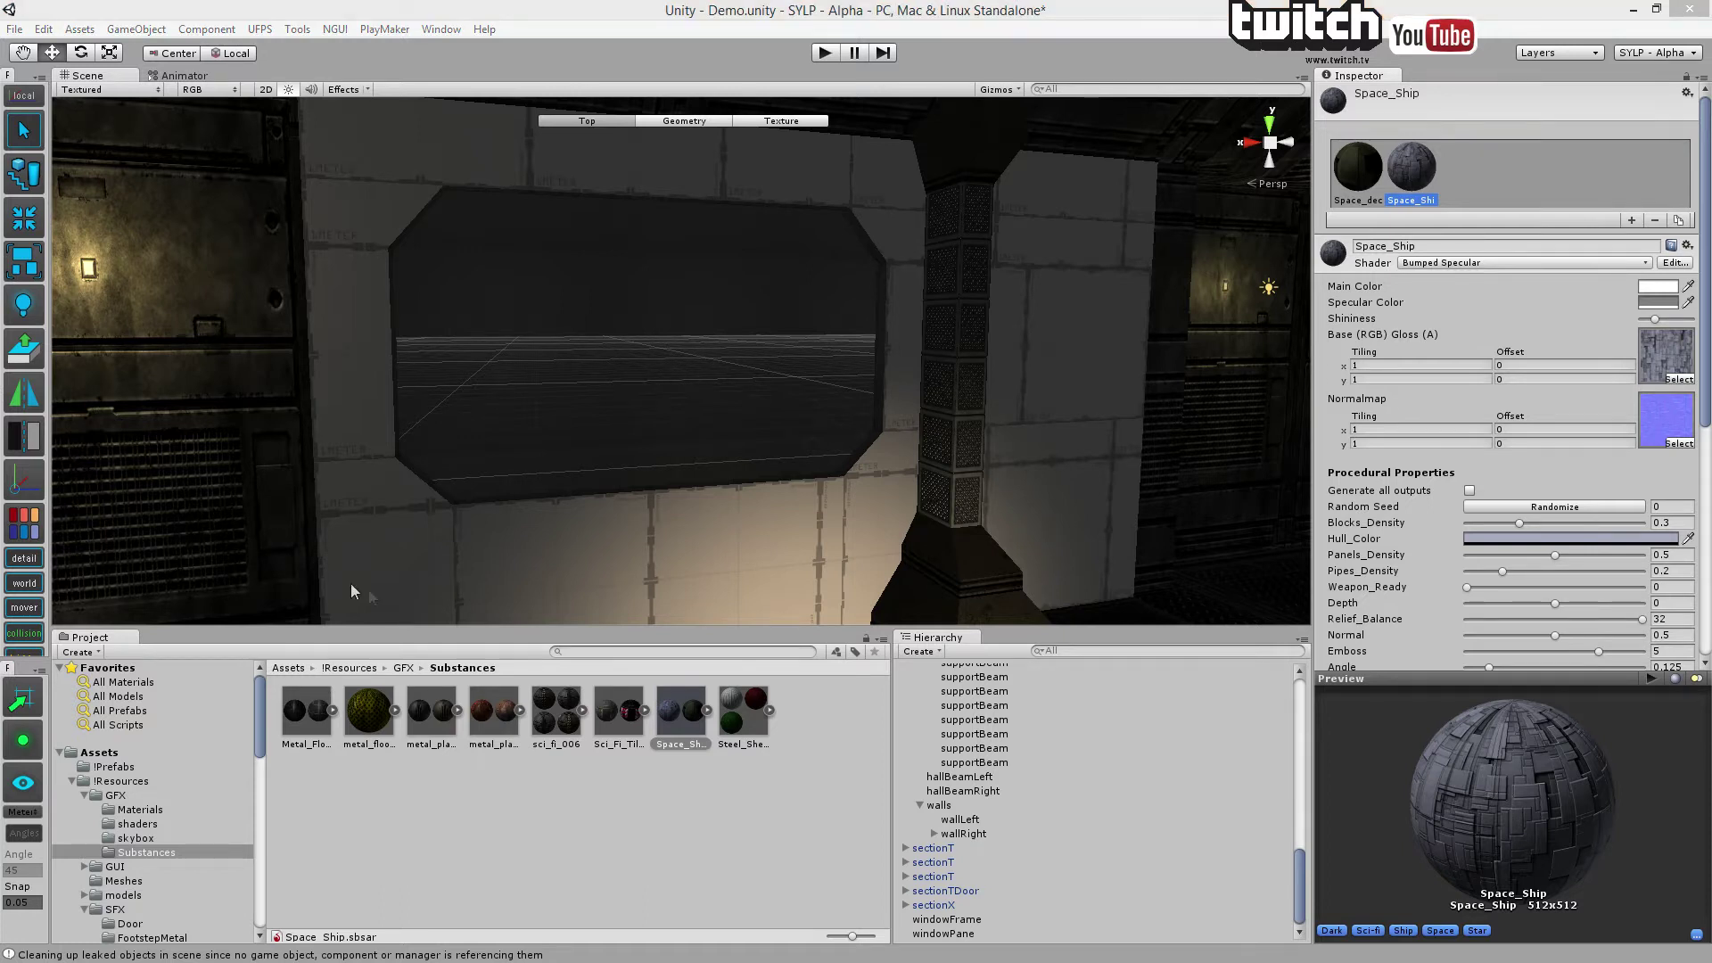
right_click(474, 728)
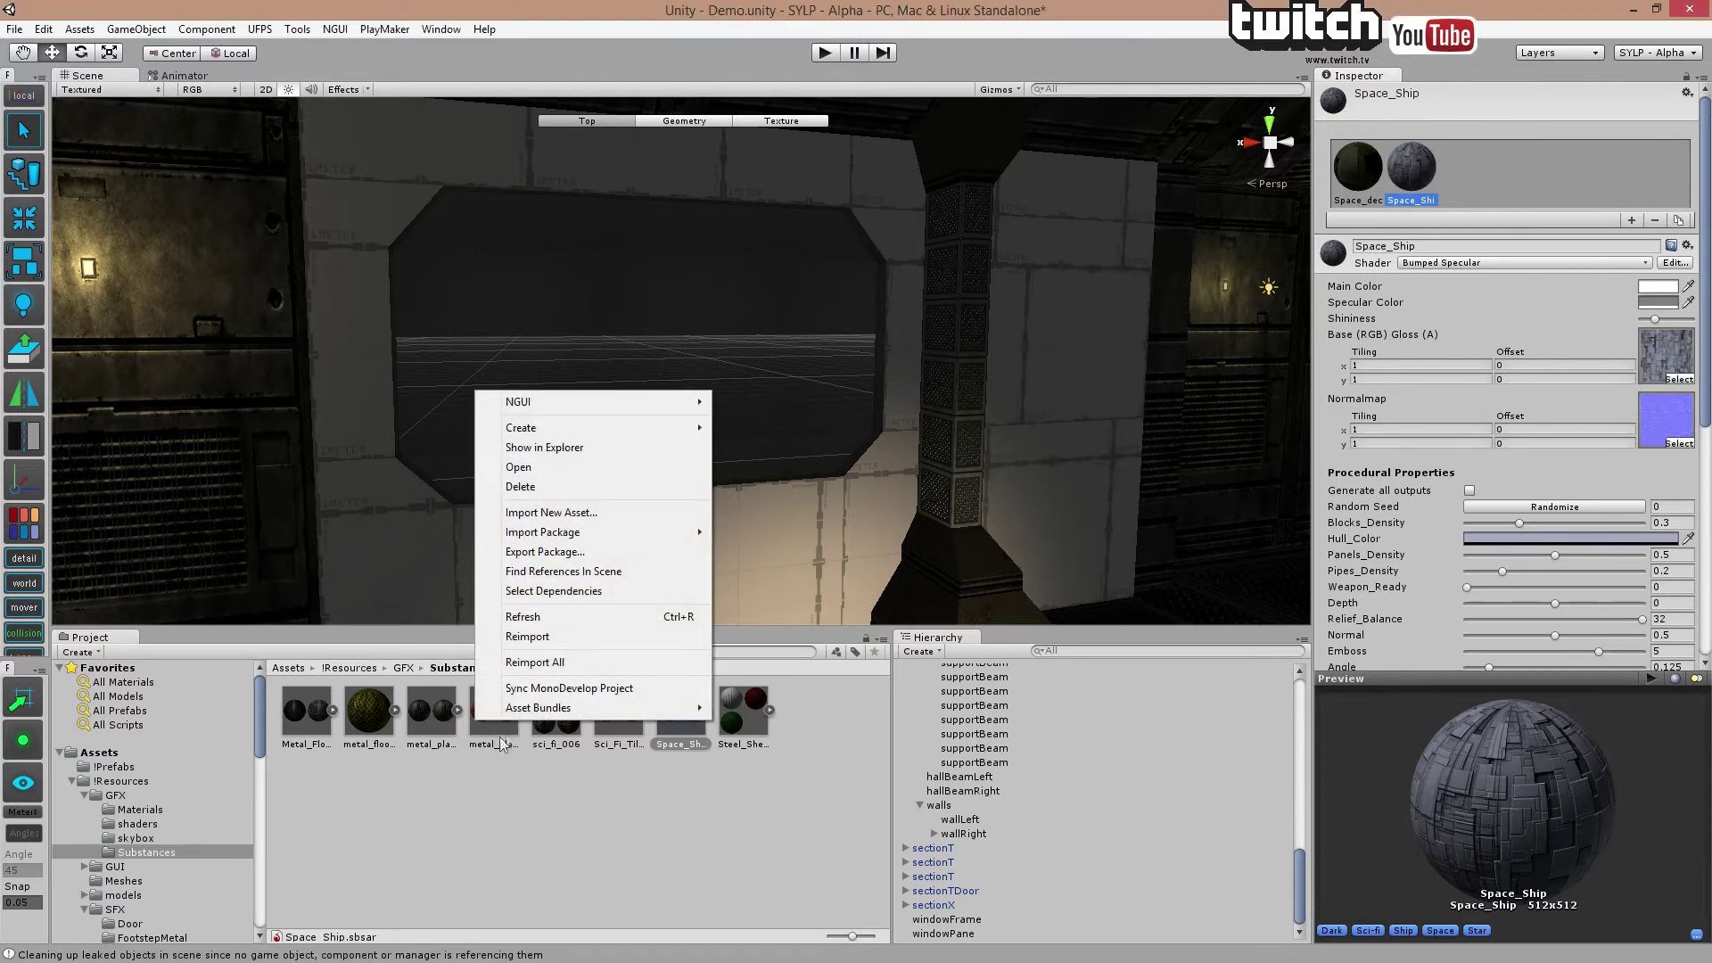
left_click(622, 453)
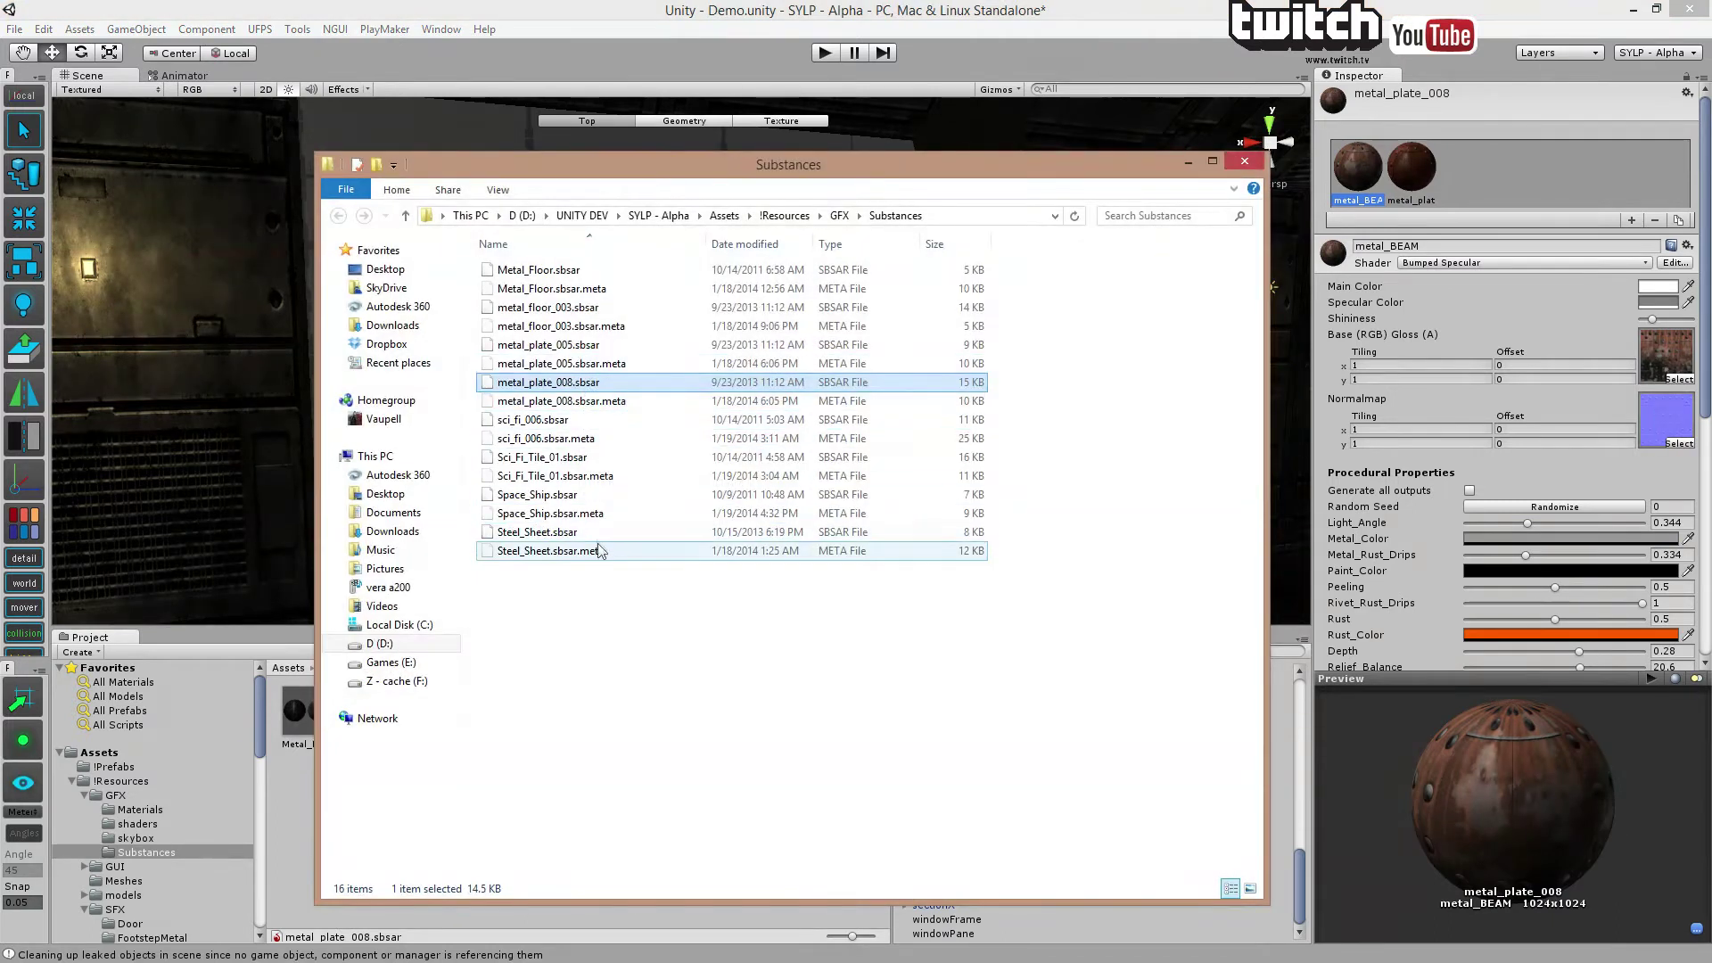
left_click(597, 516)
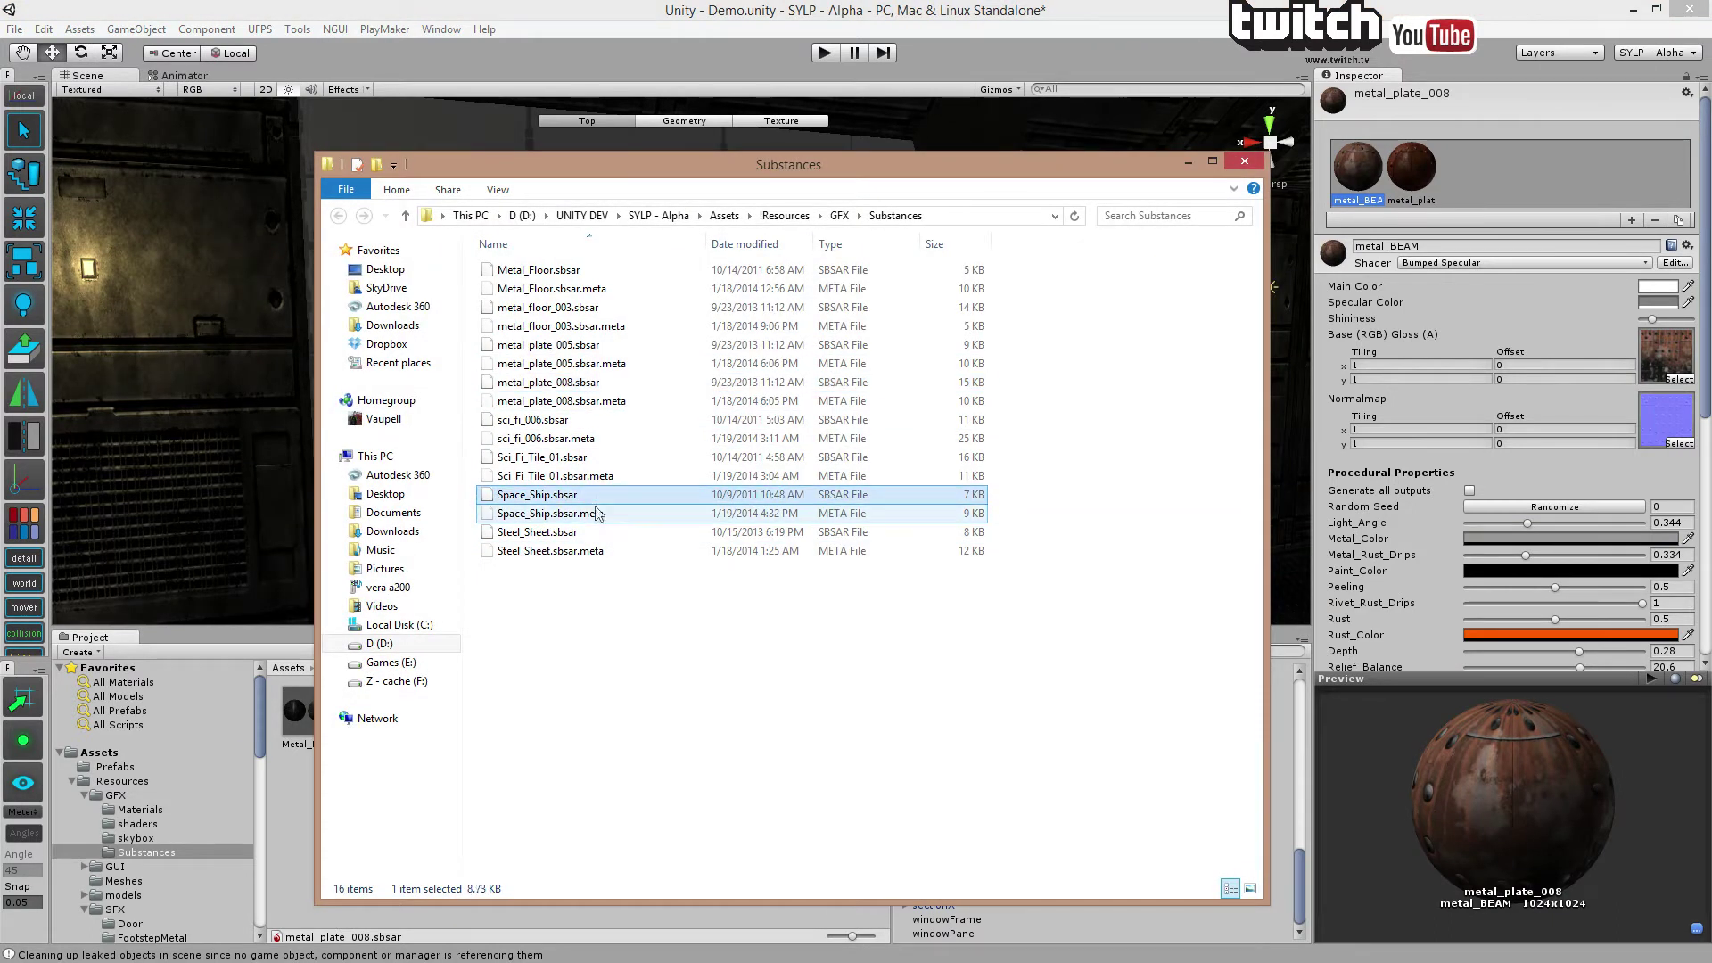
left_click(562, 496)
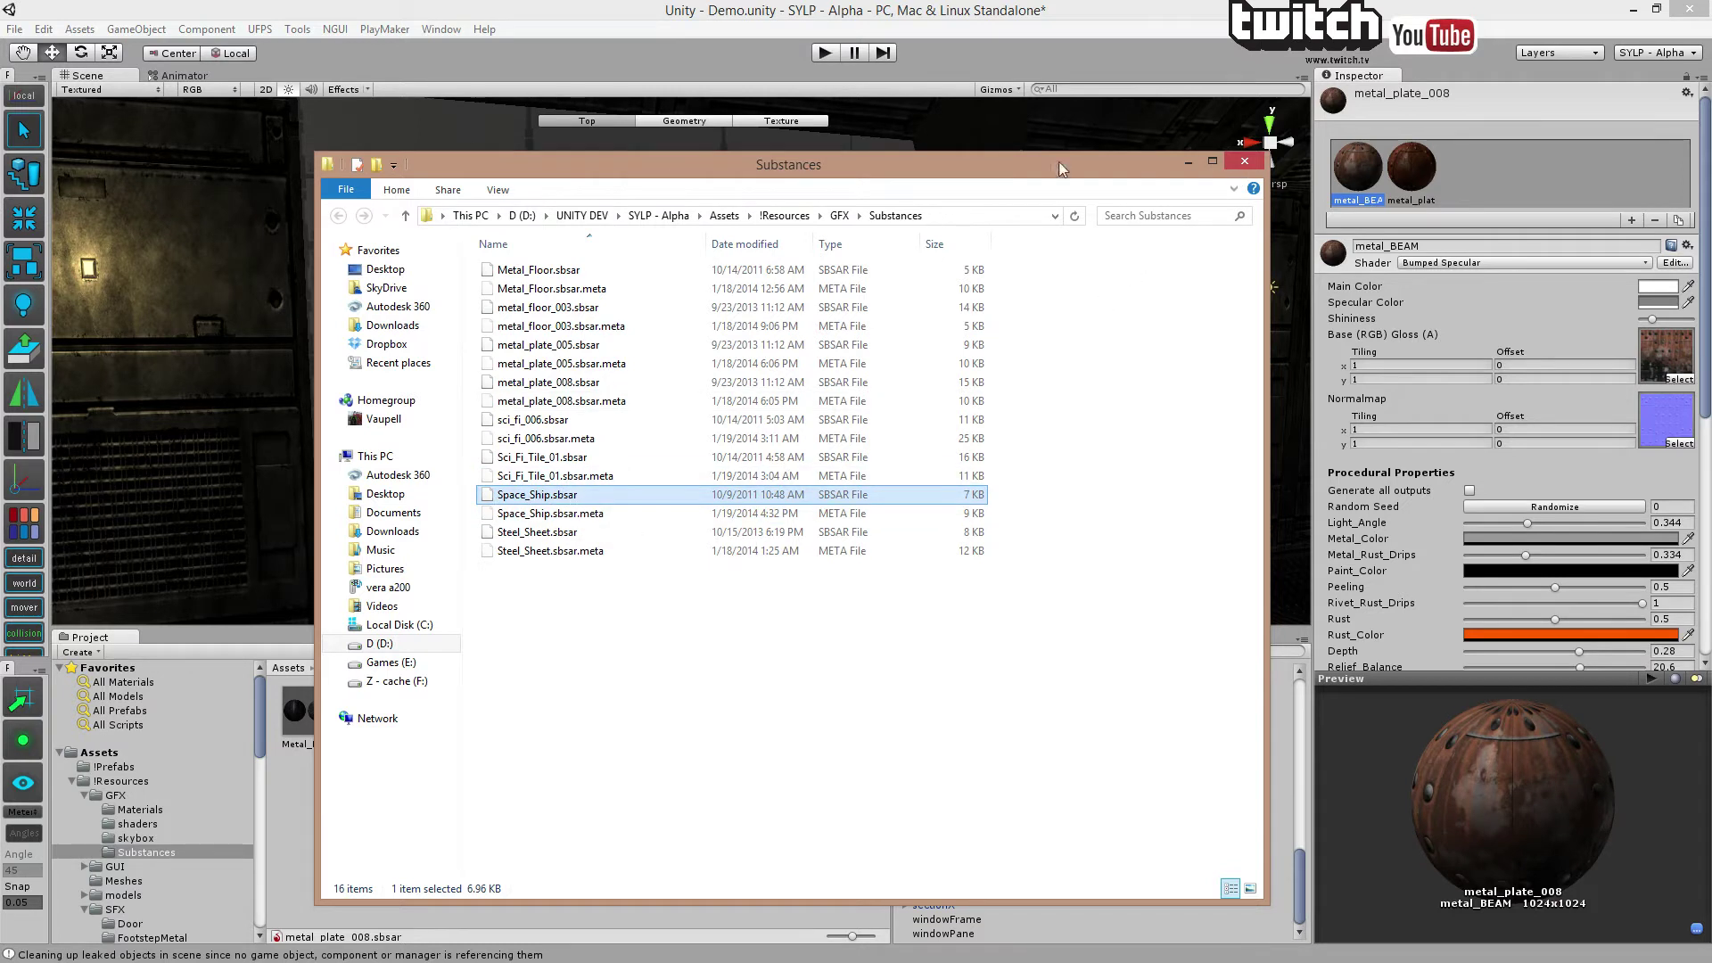
left_click(1244, 160)
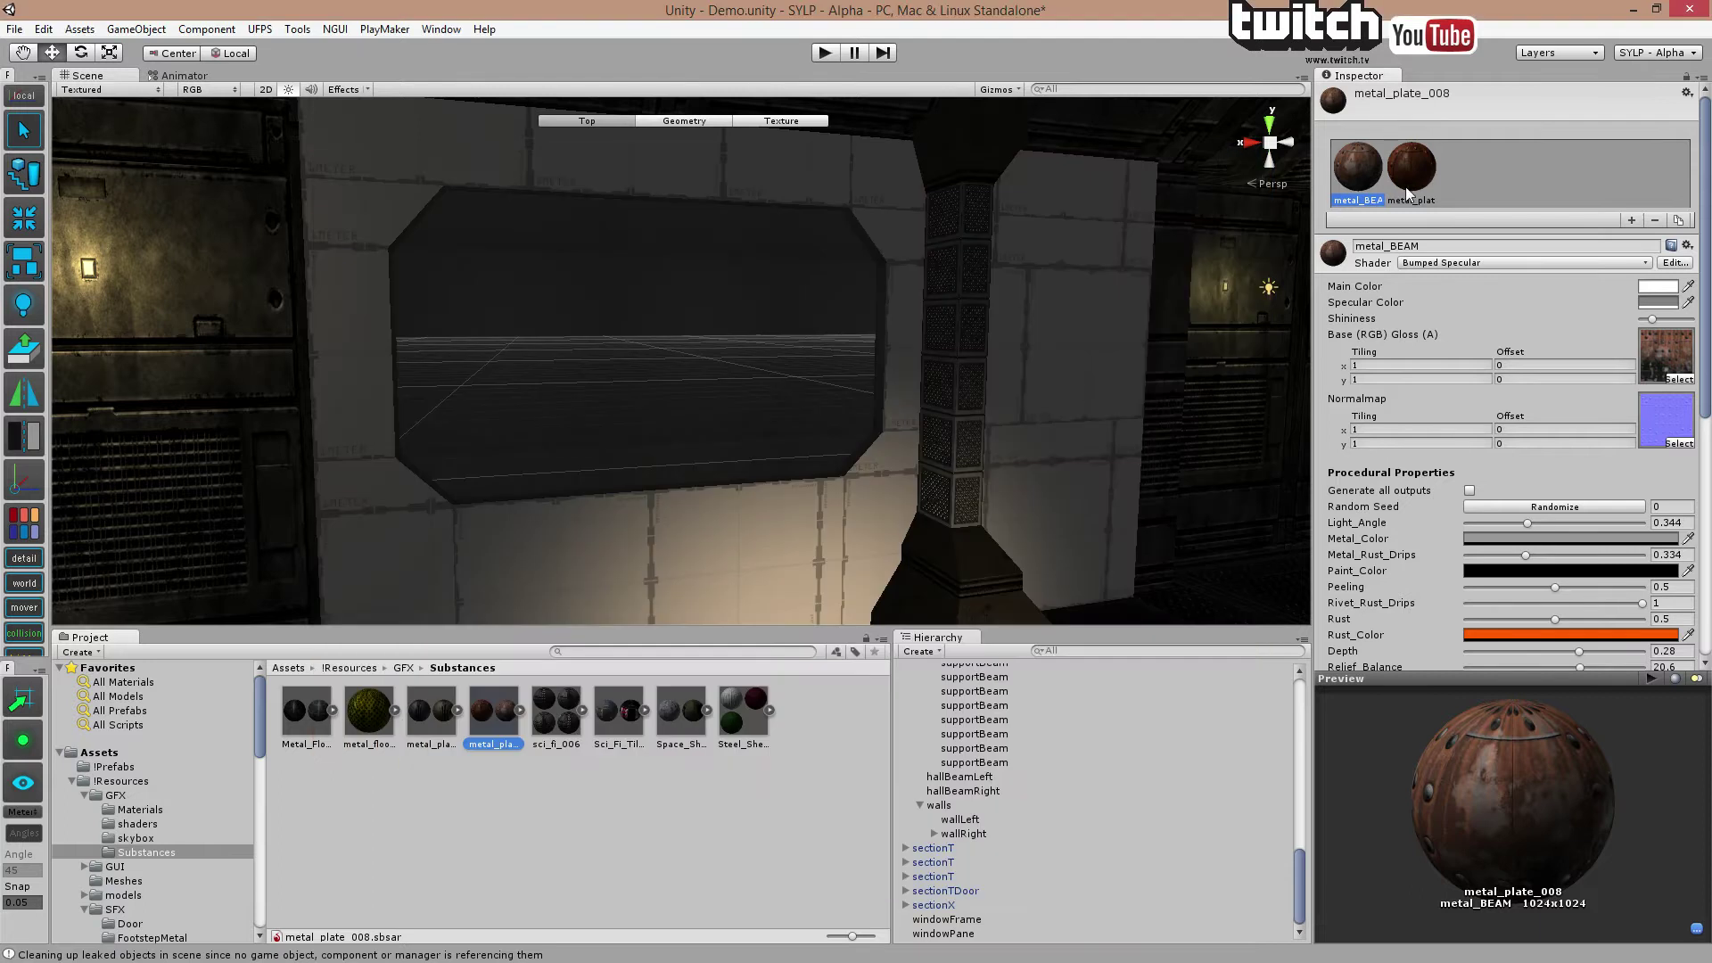
Add a new material to the Space_Ship substance and name it testfun.
left_click(667, 721)
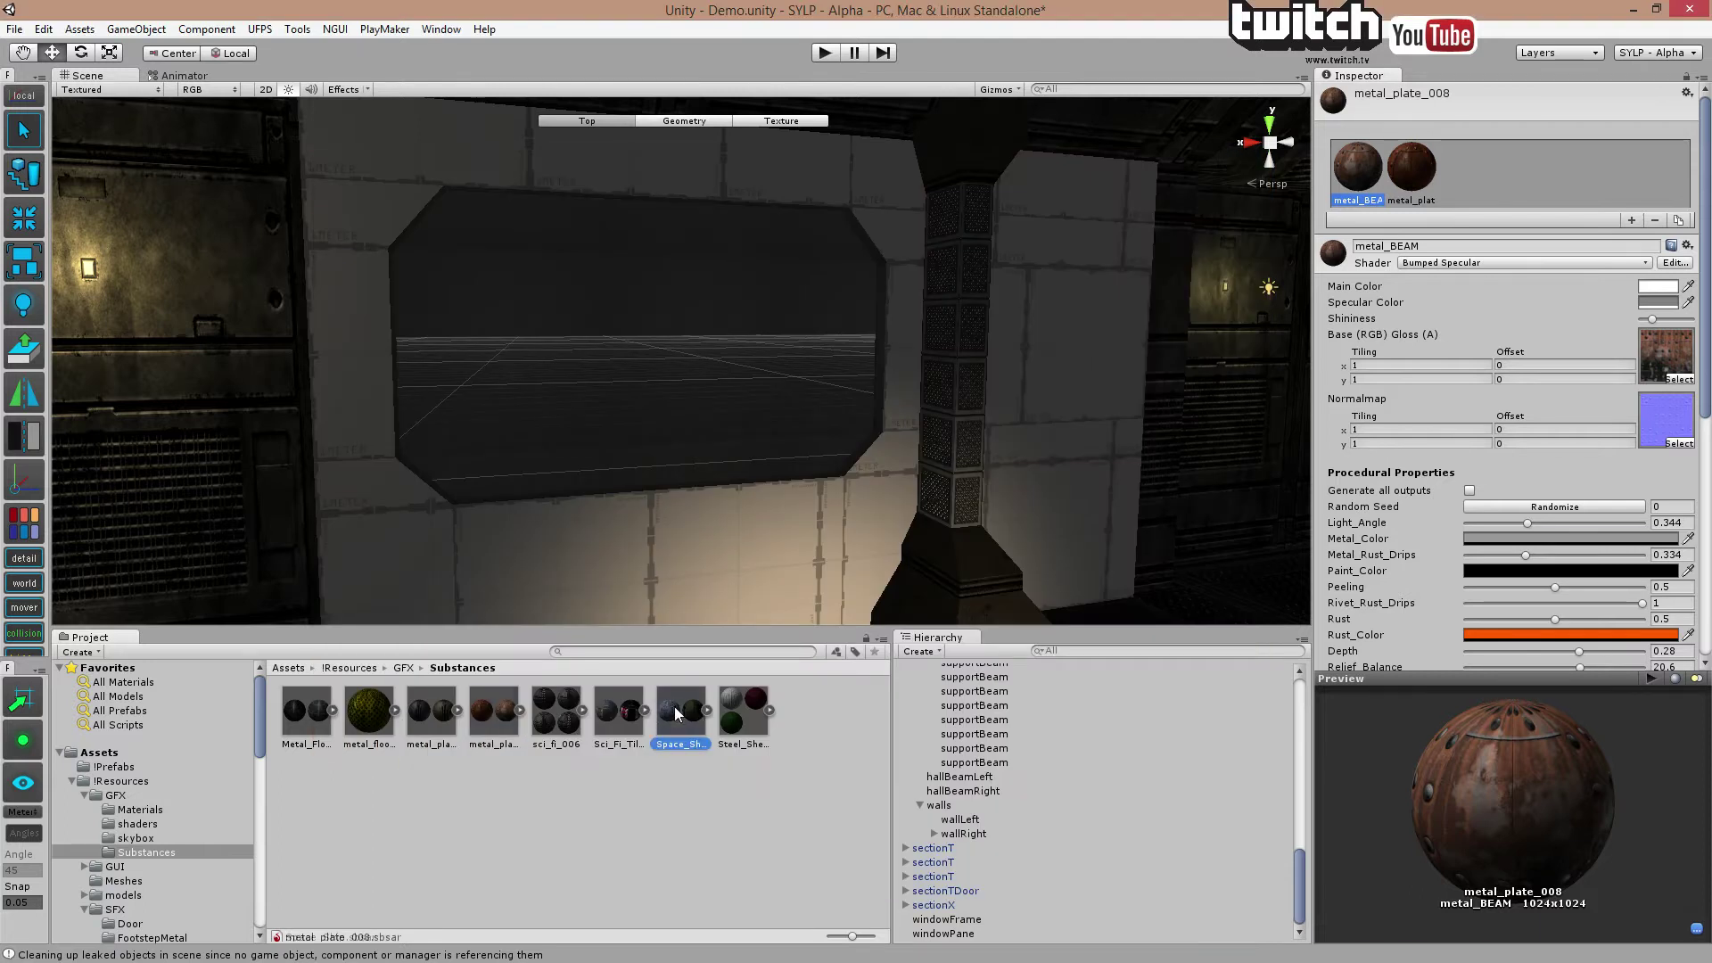
left_click(1632, 220)
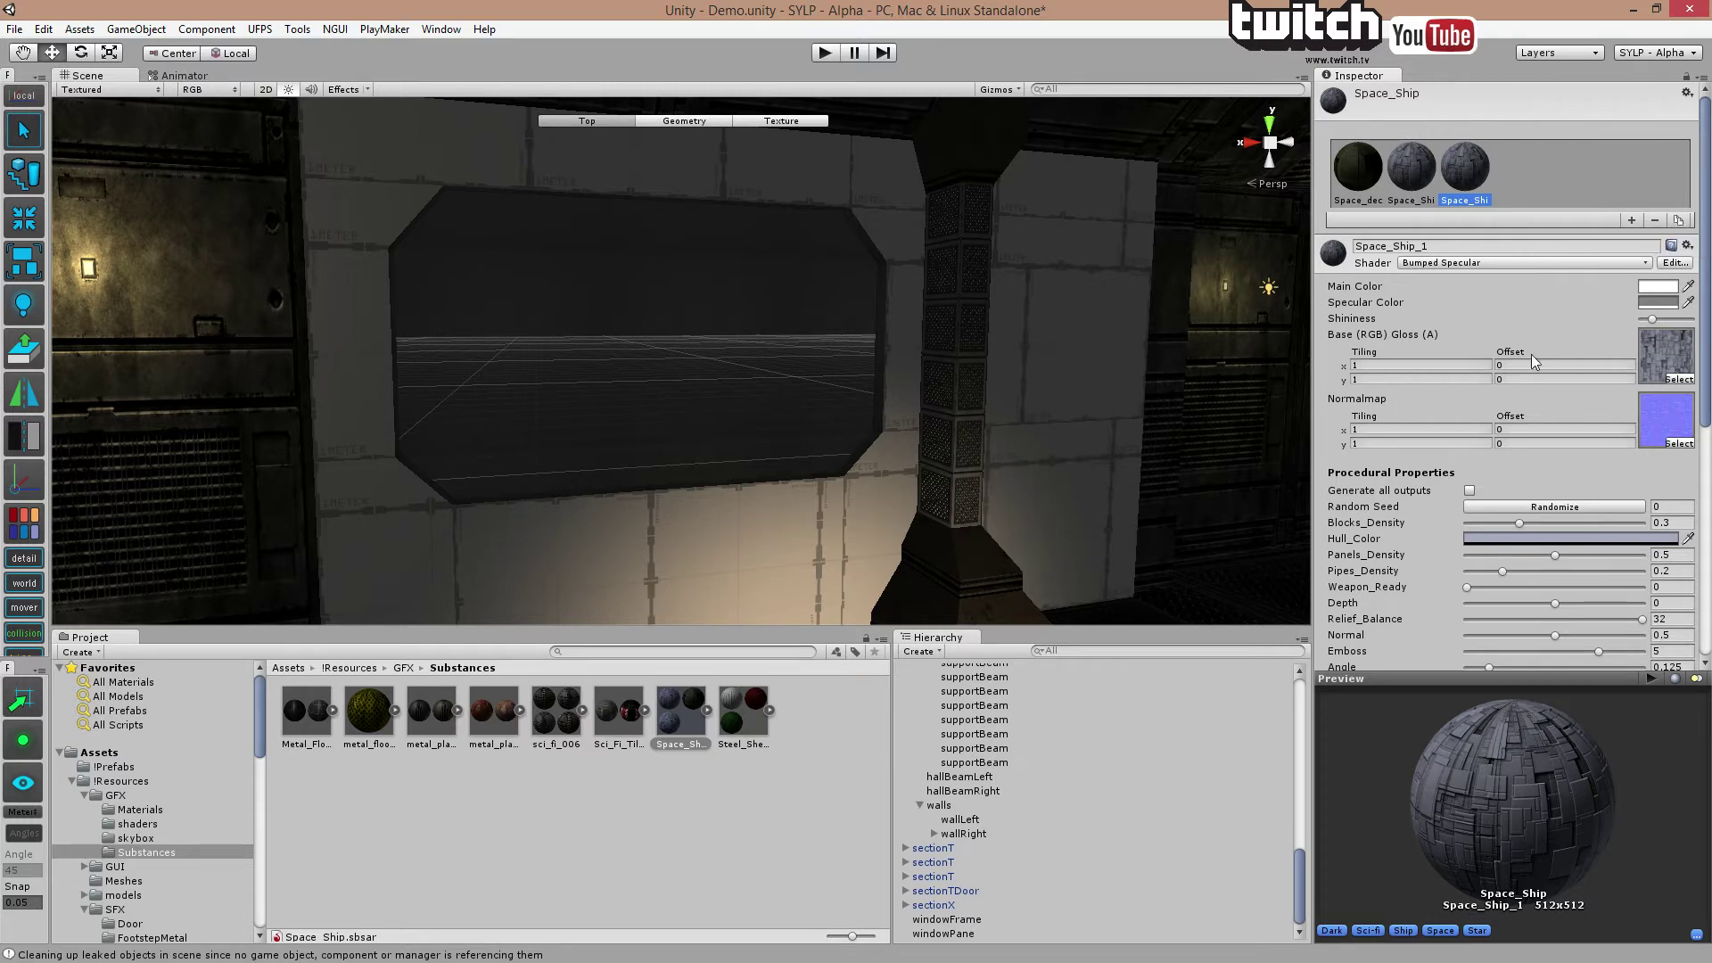
left_click(1462, 246)
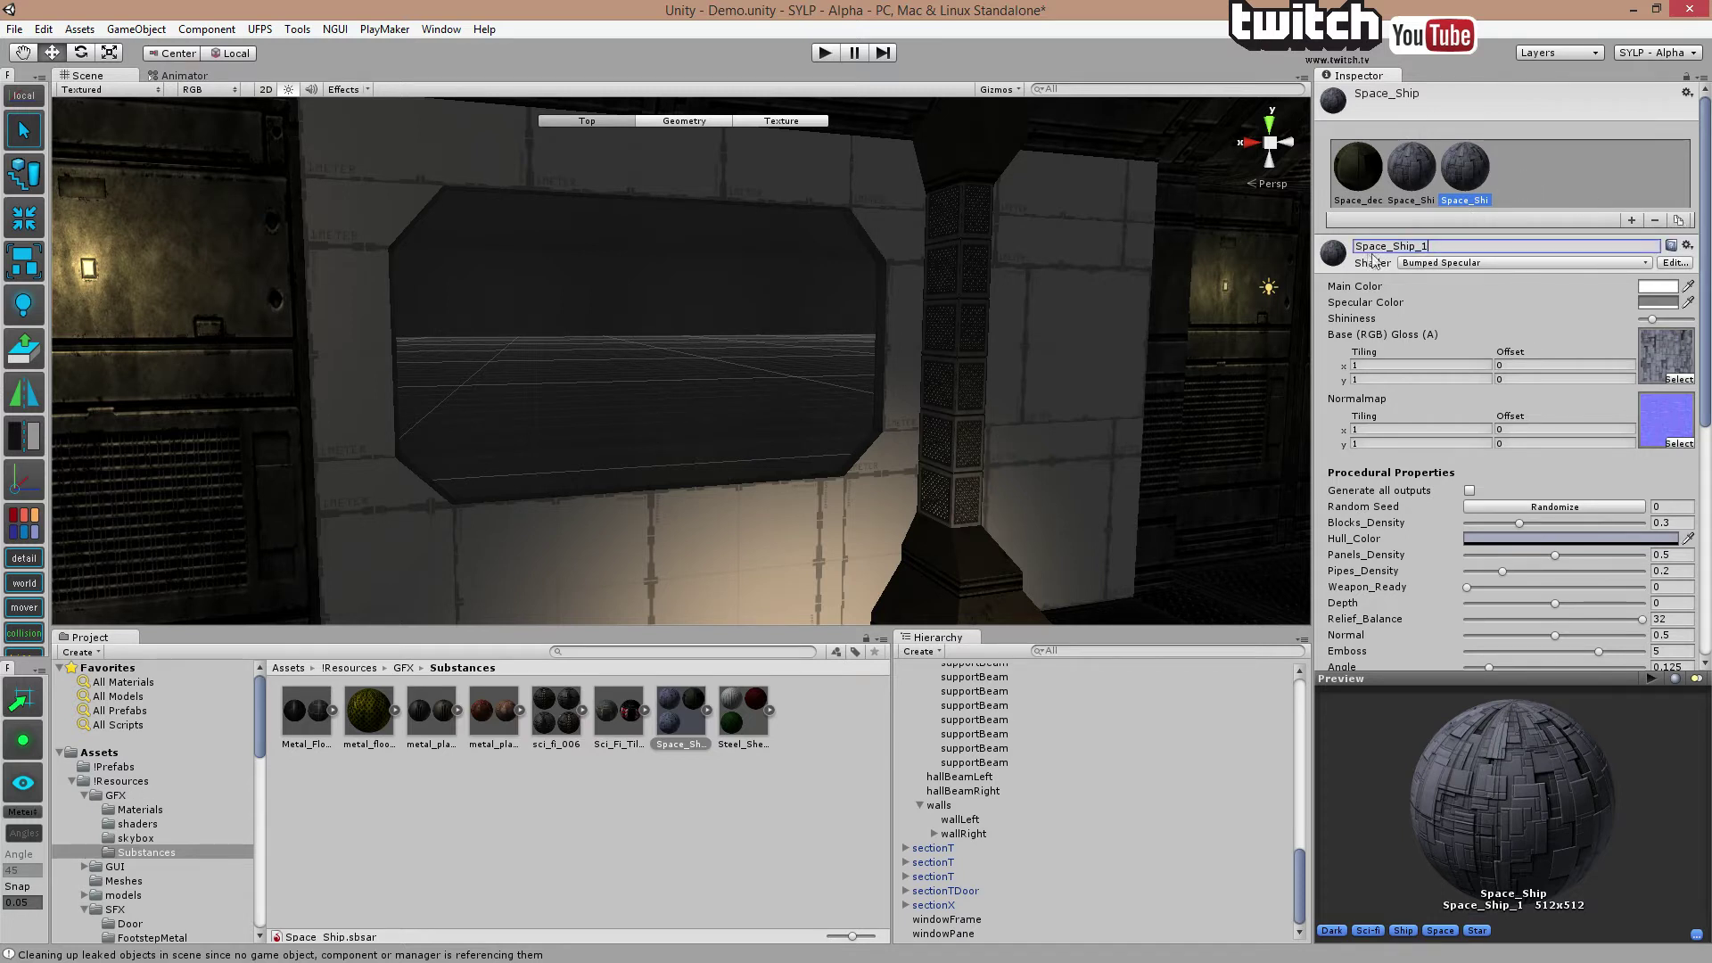
double_click(1397, 251)
left_click_drag(1396, 251, 1350, 252)
type("testfun")
key("Return")
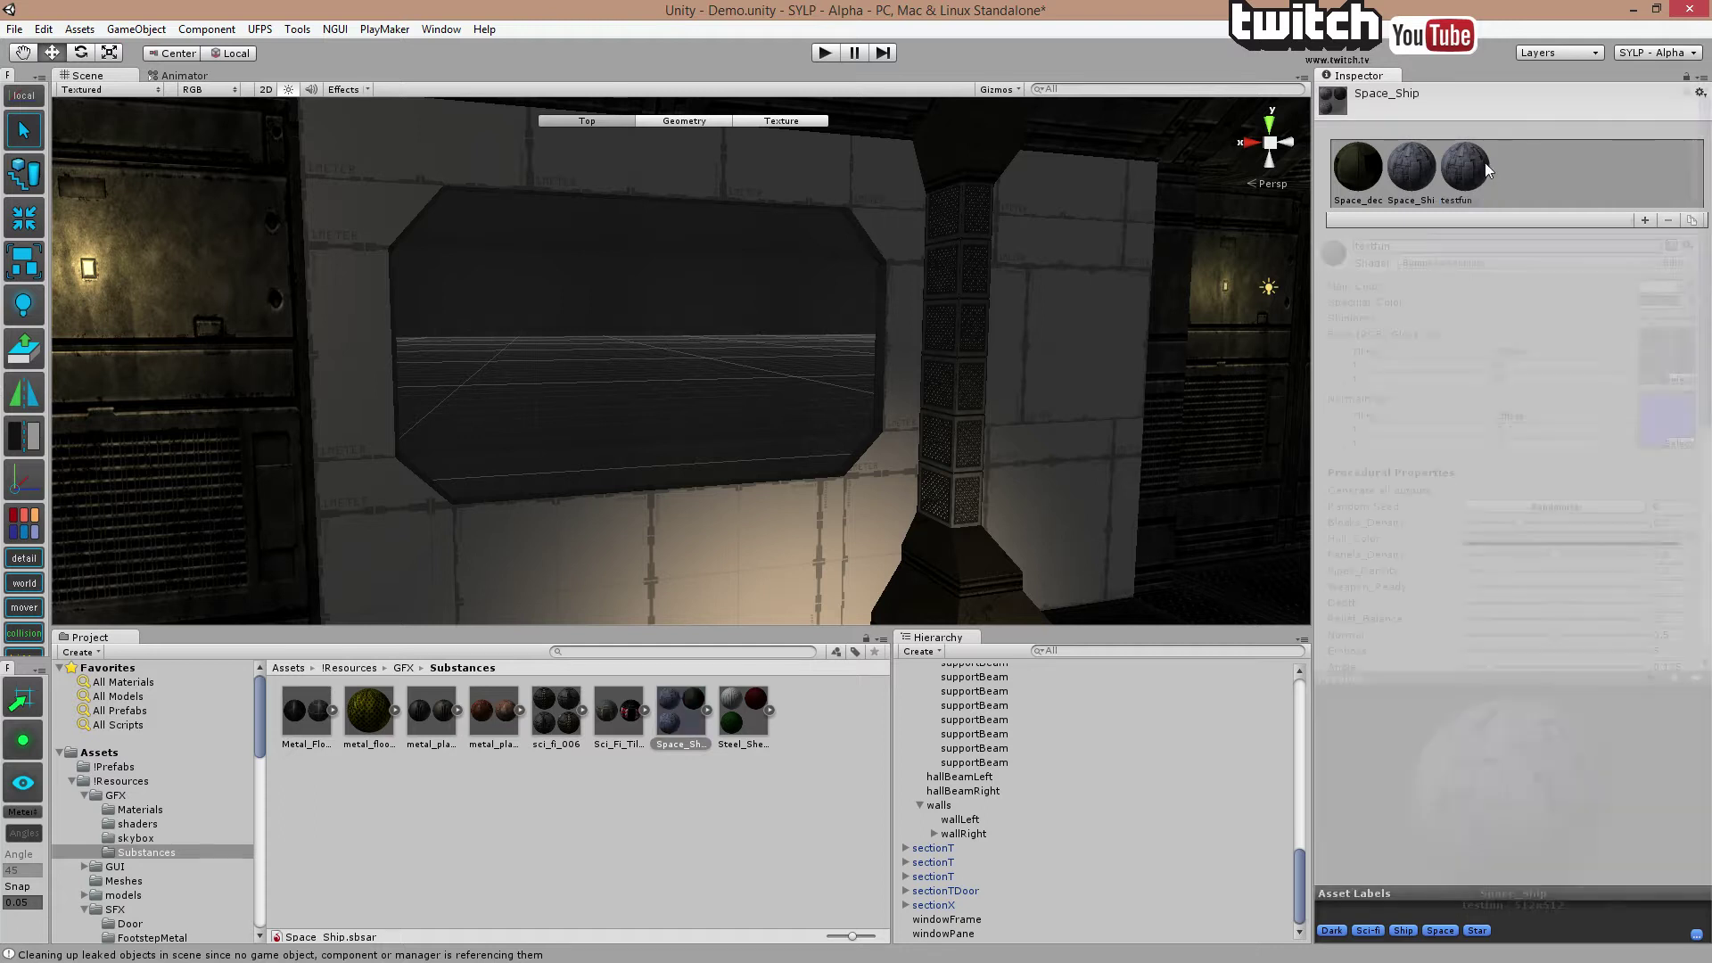
left_click(1471, 162)
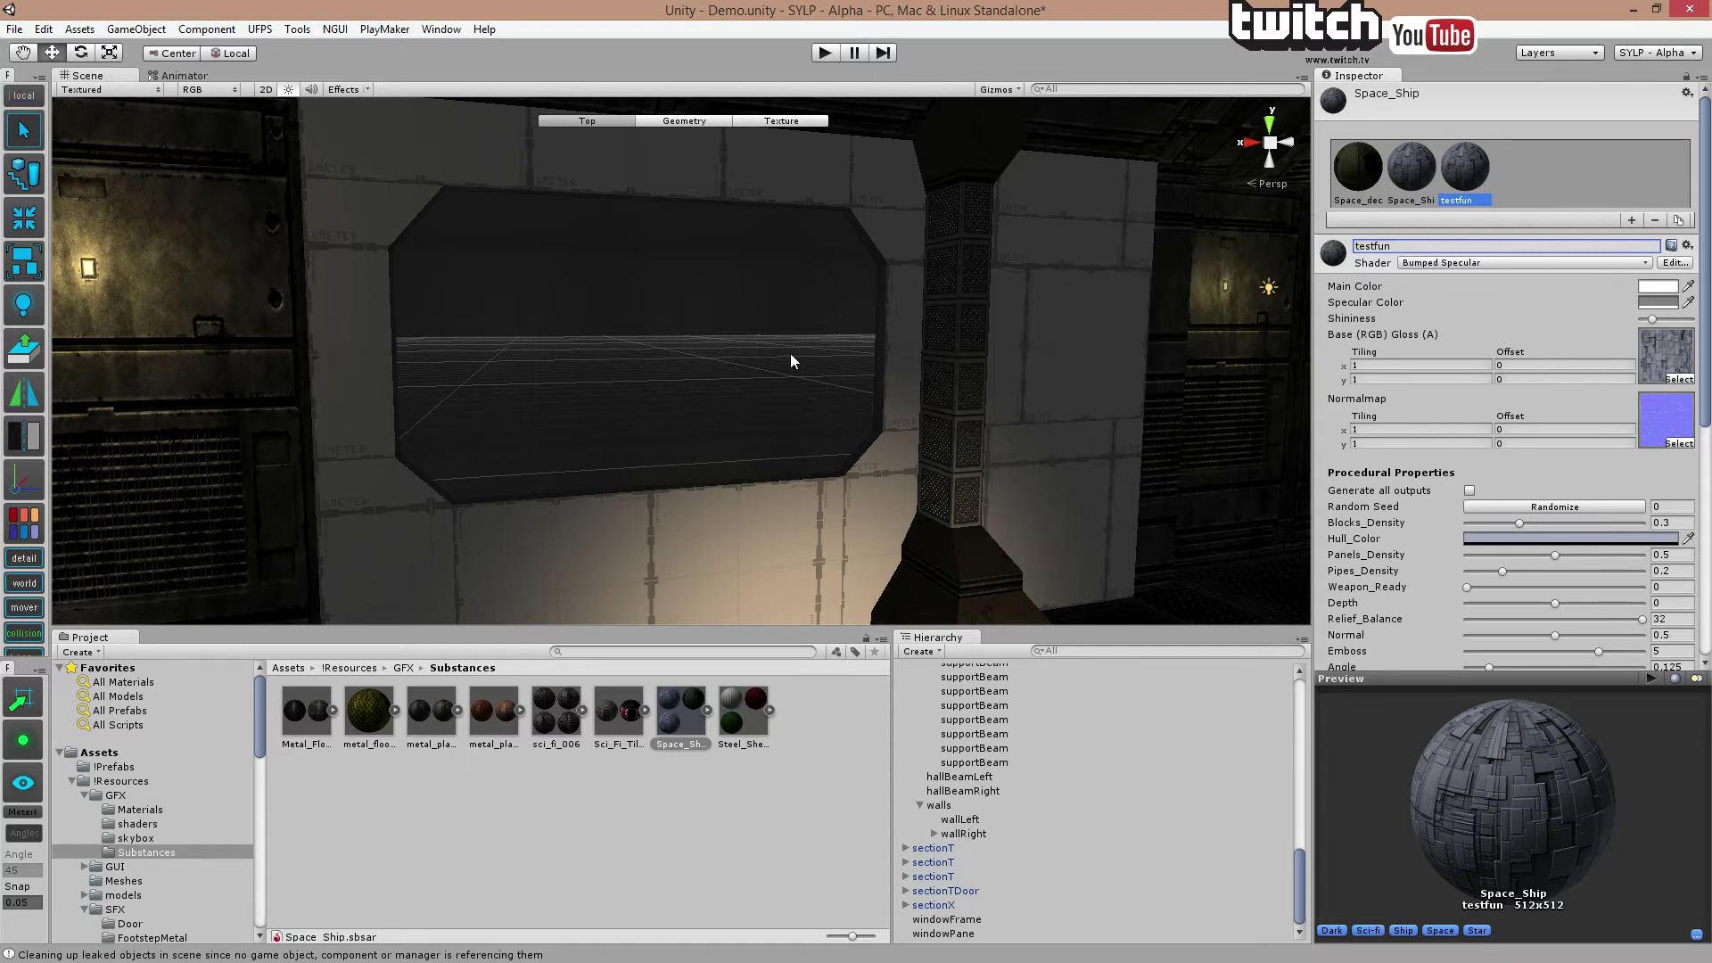
Select the windowFrame wall mesh and enter ProBuilder Texture Mode.
right_click_drag(933, 324, 842, 359)
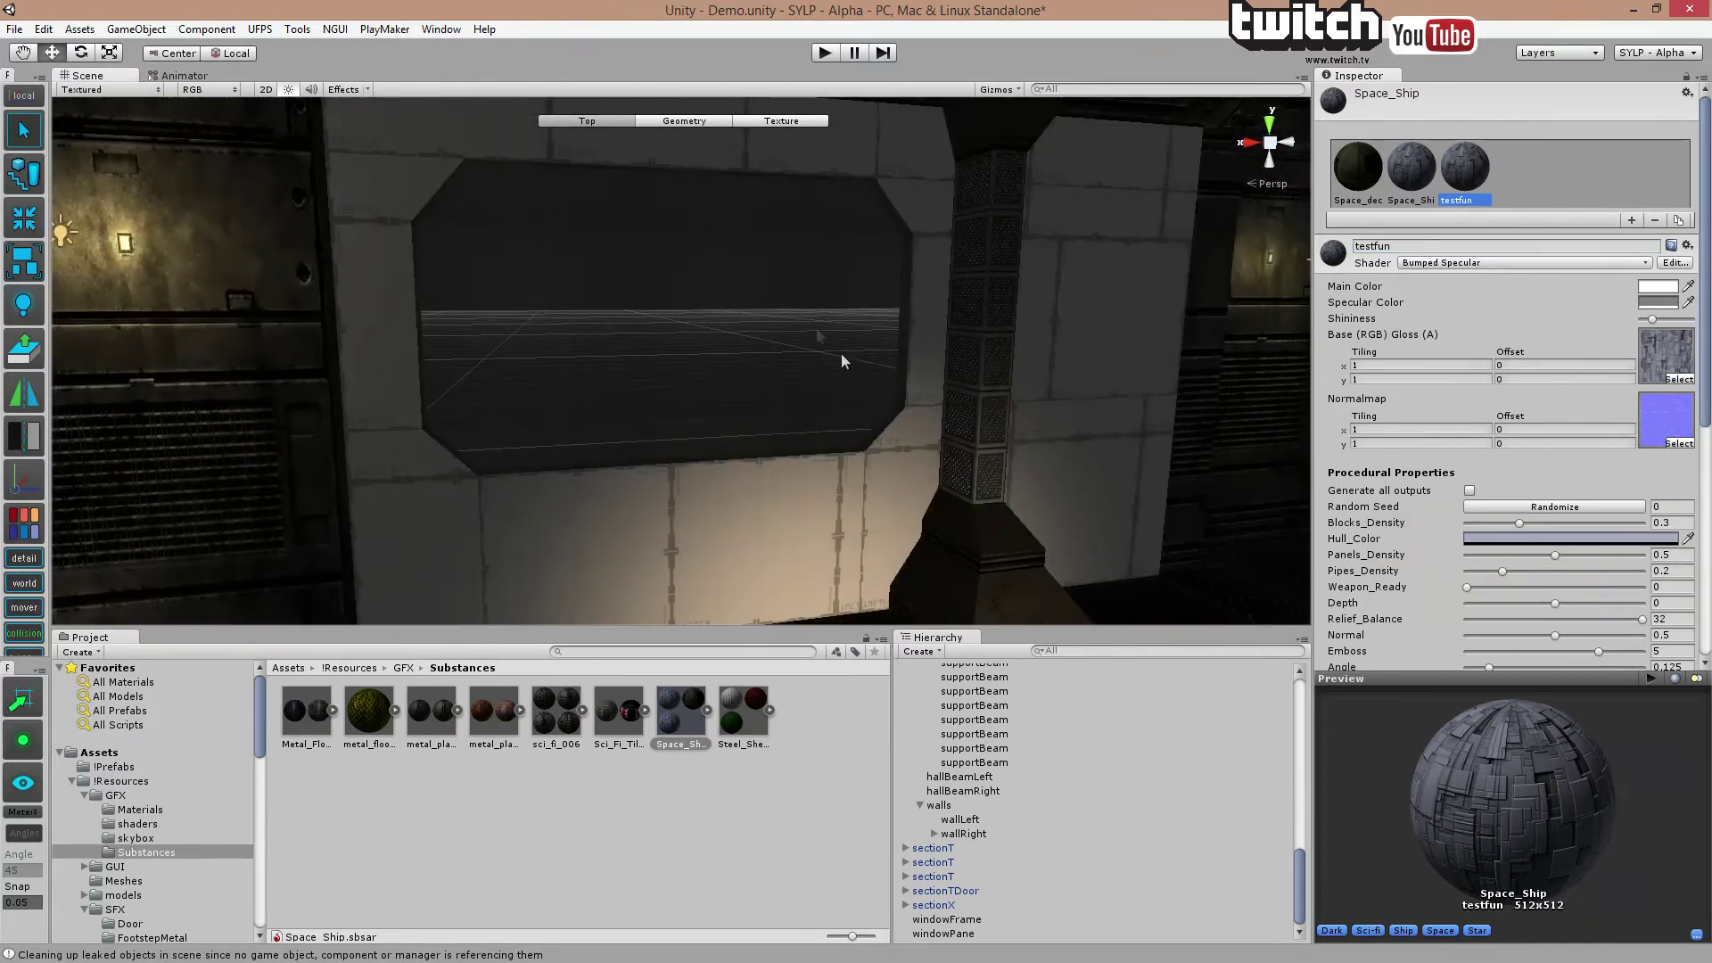
left_click(805, 494)
key("j")
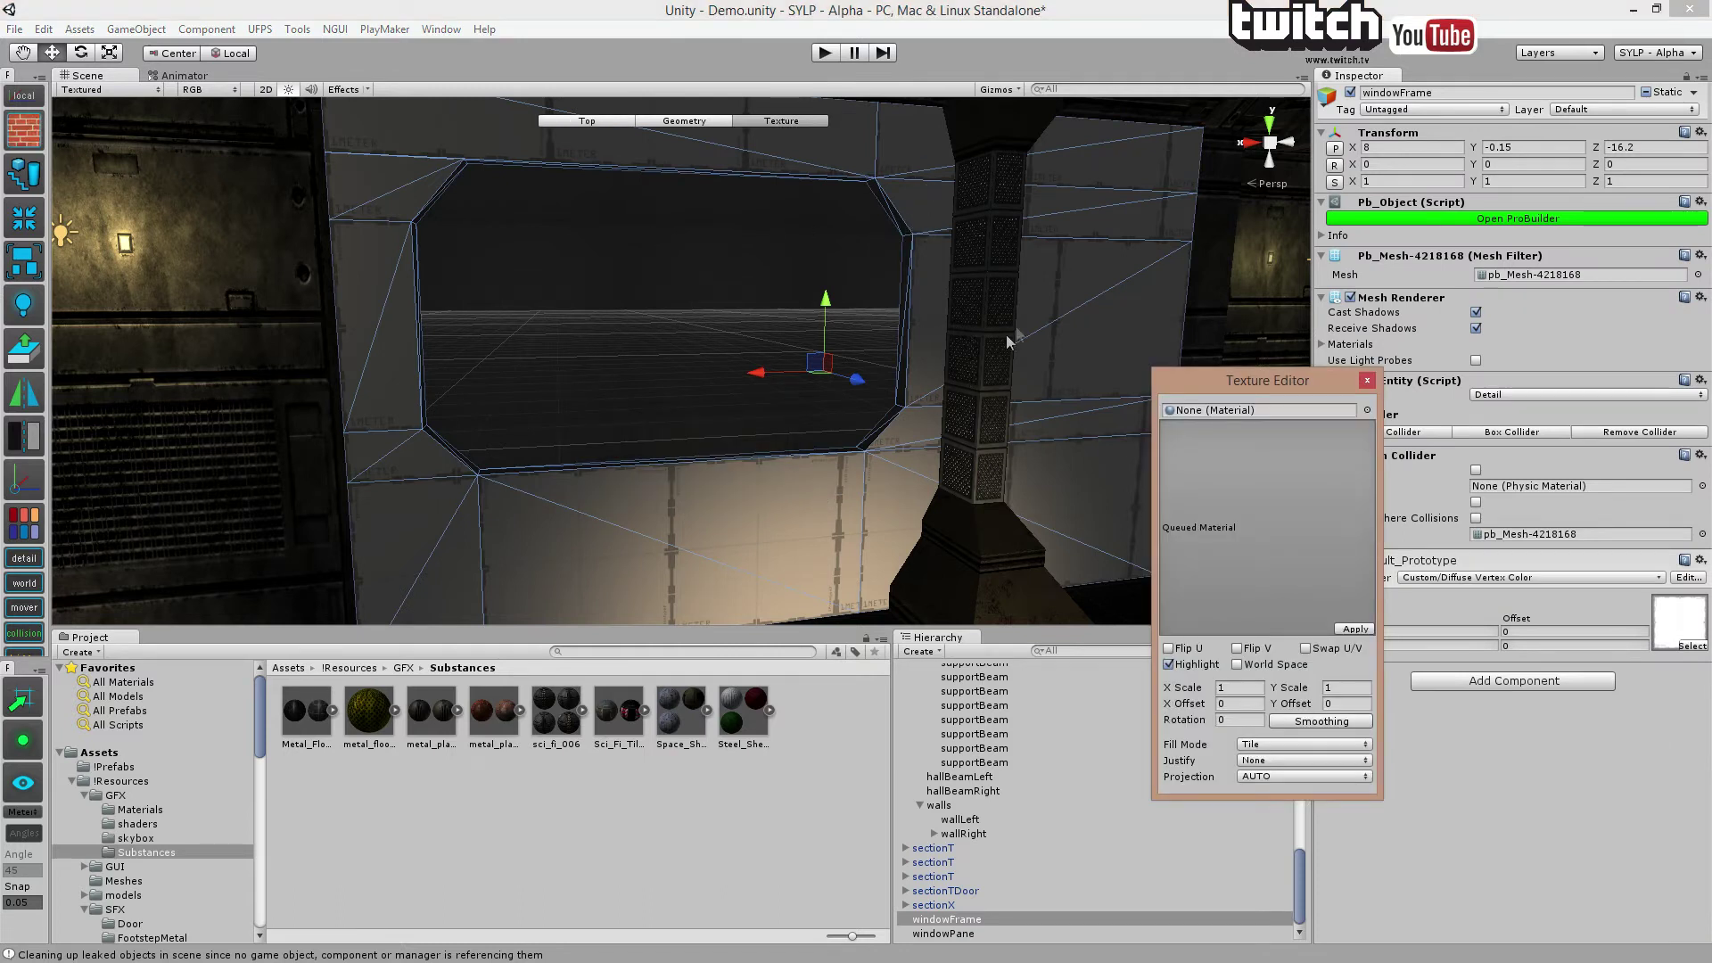
Choose testfun as the Texture Editor's material, searching for 'test'.
left_click(706, 711)
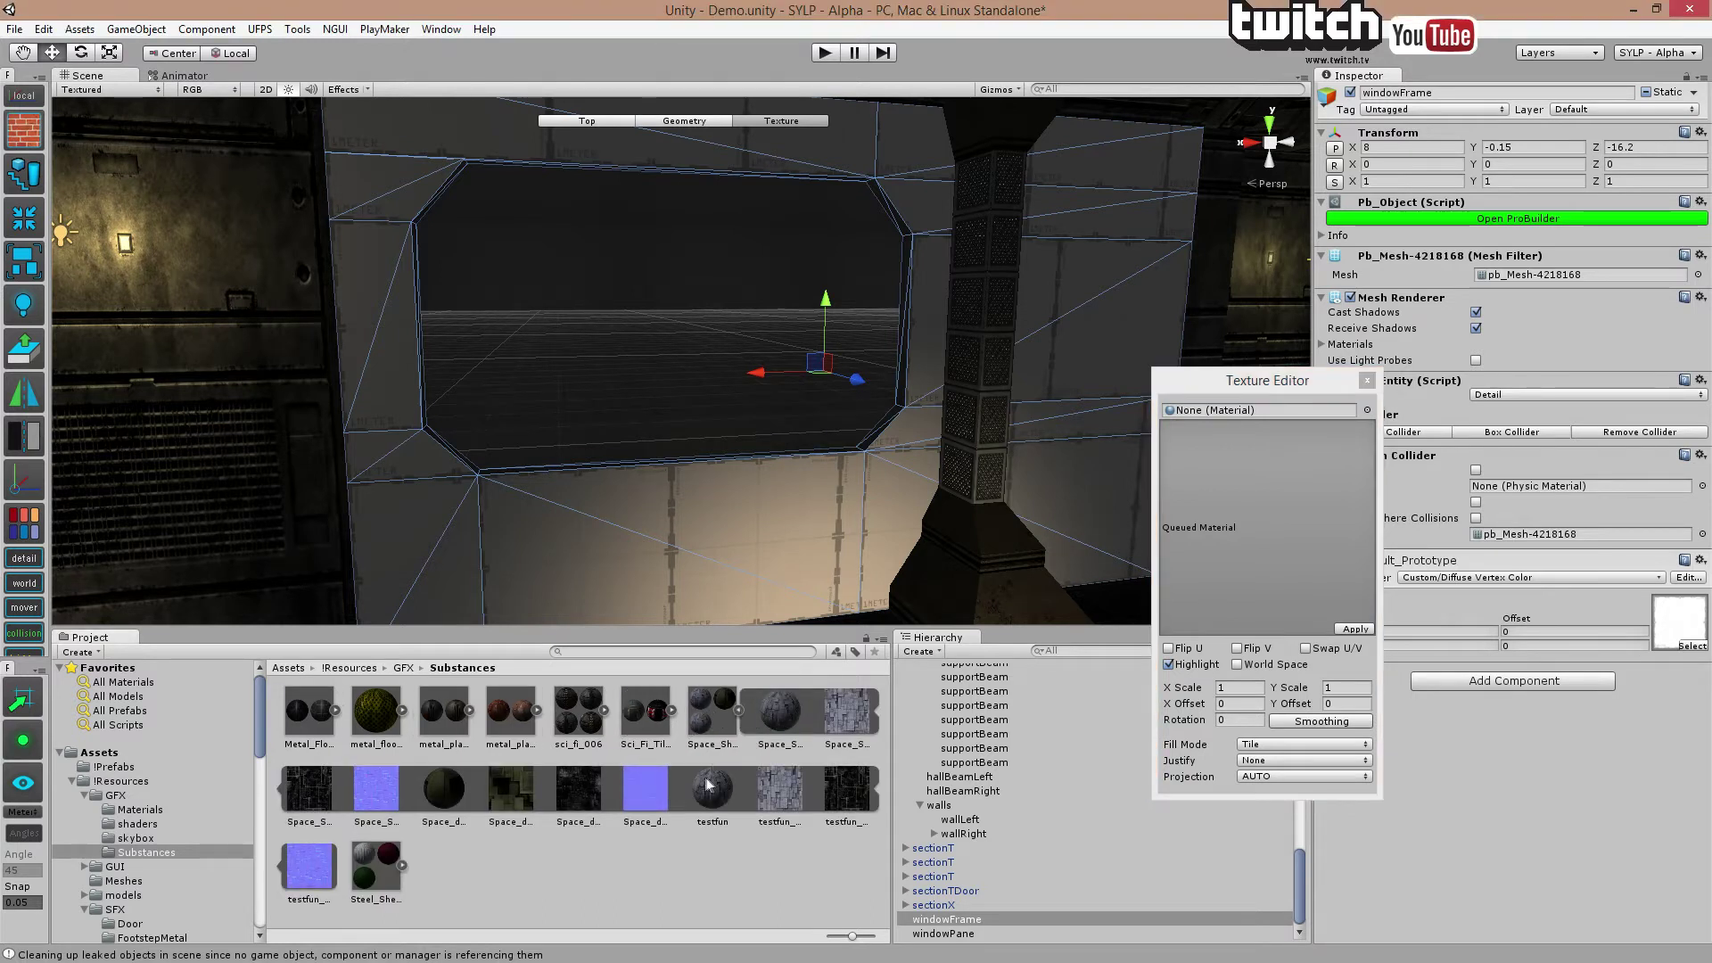
left_click(739, 711)
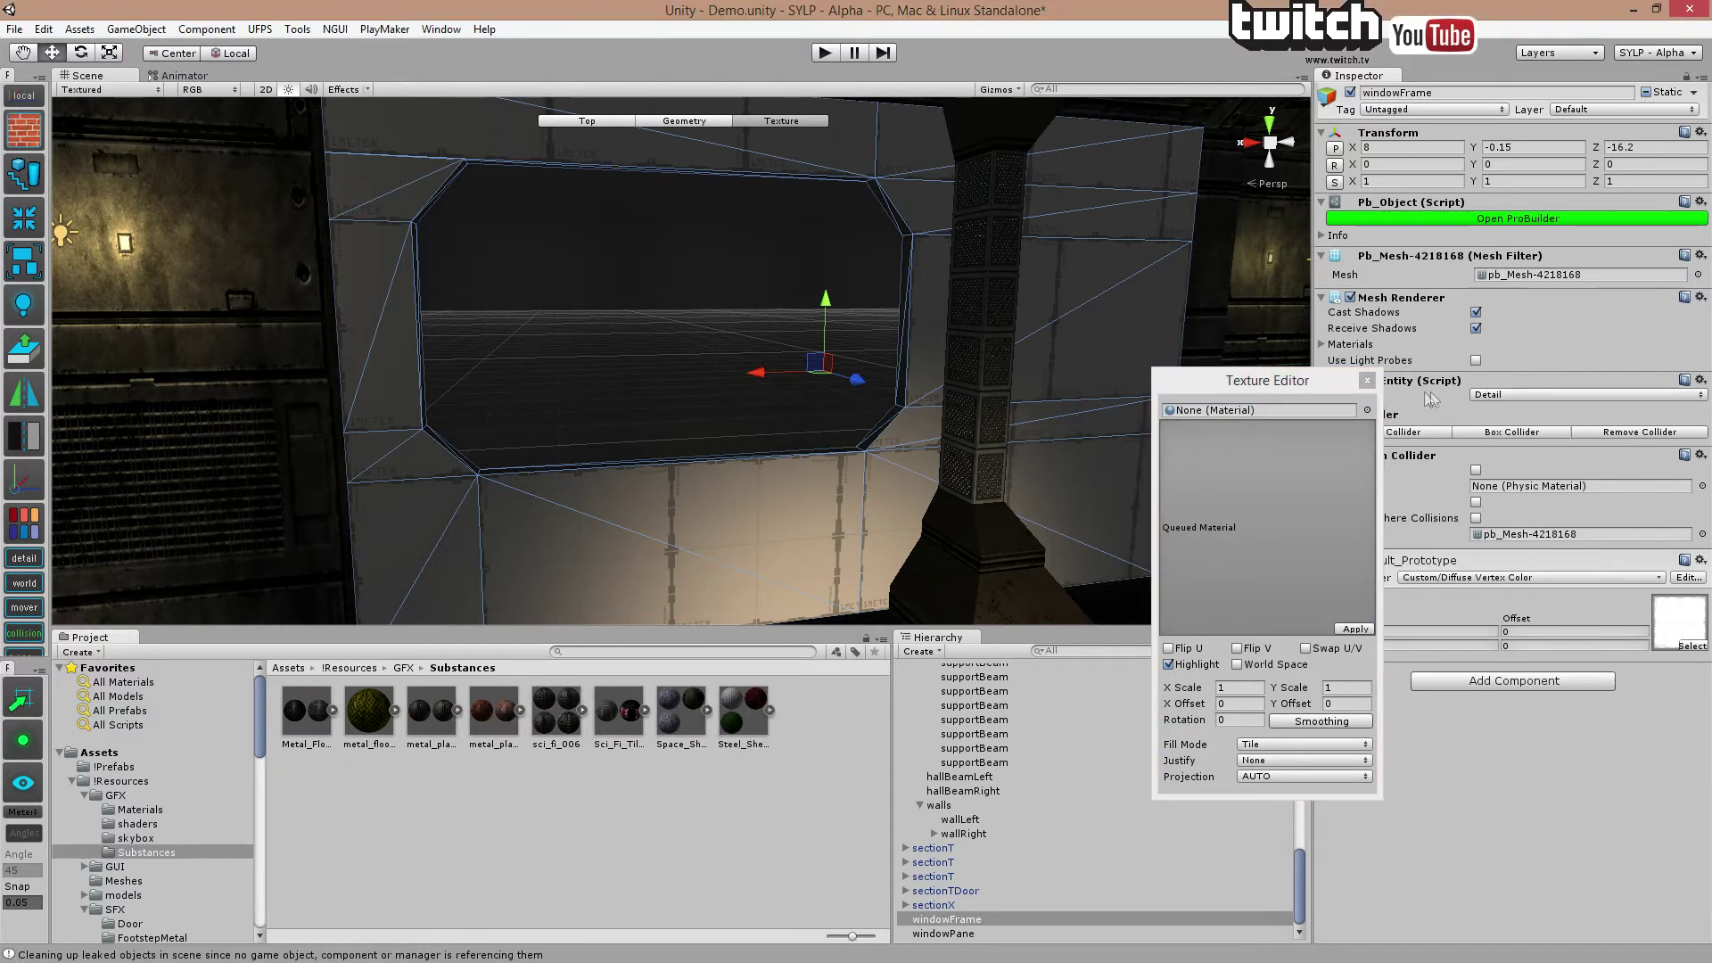
left_click(1367, 411)
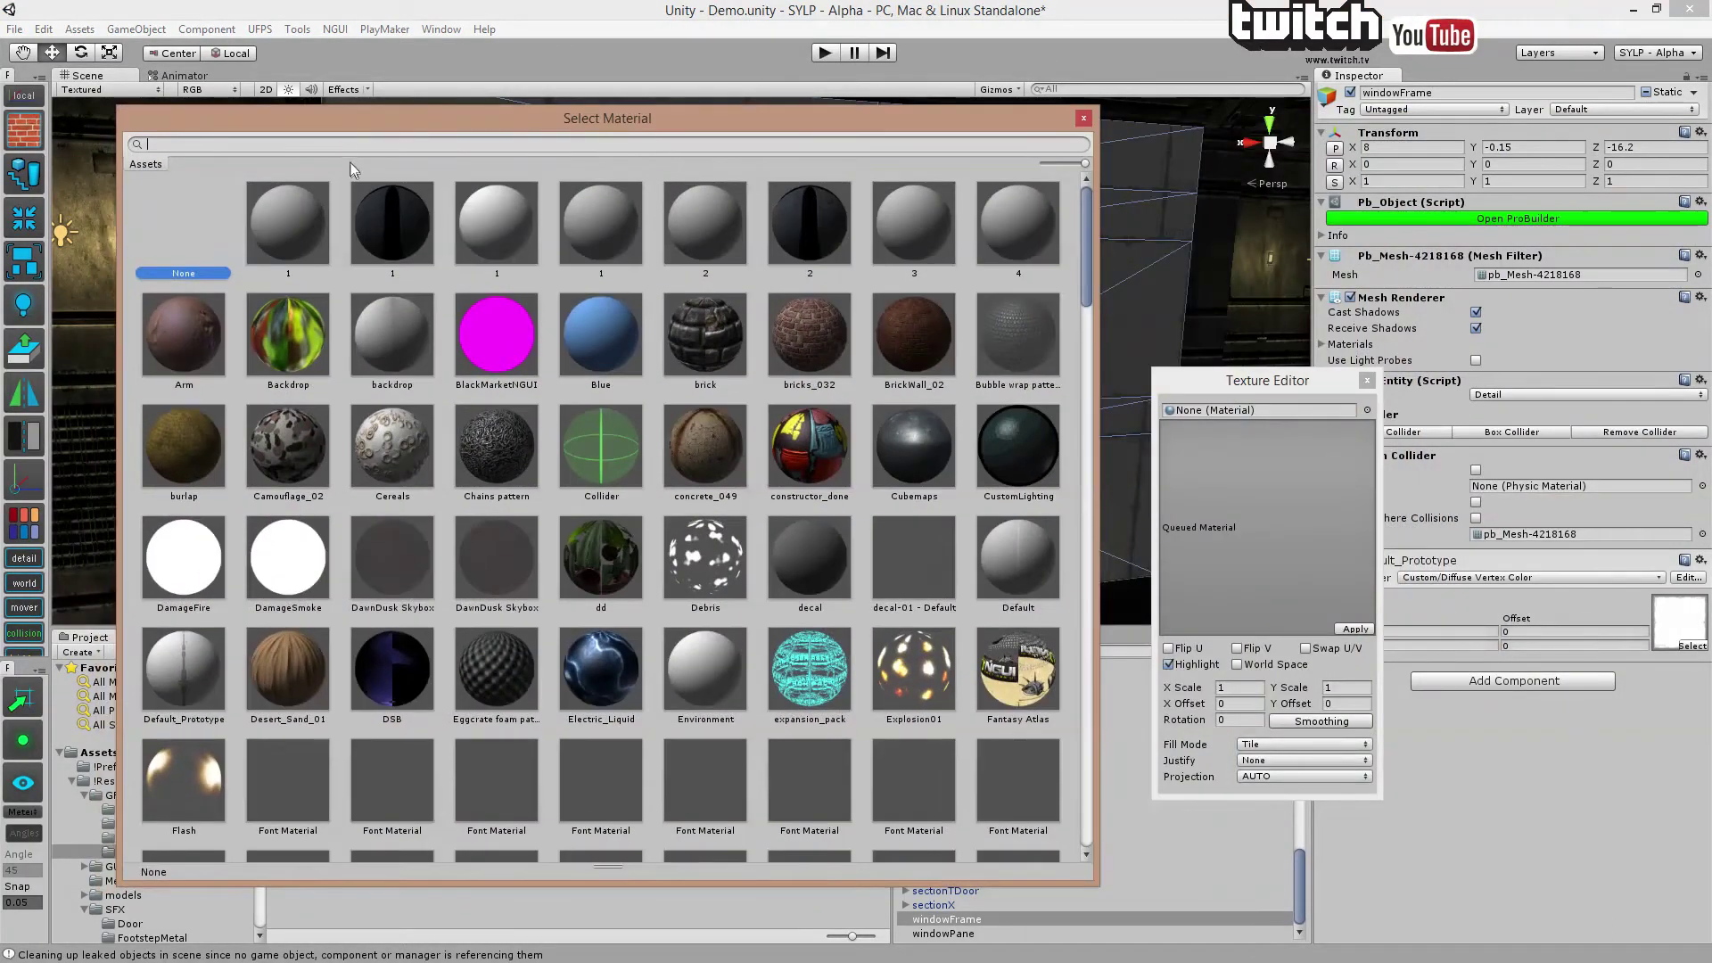
type("test")
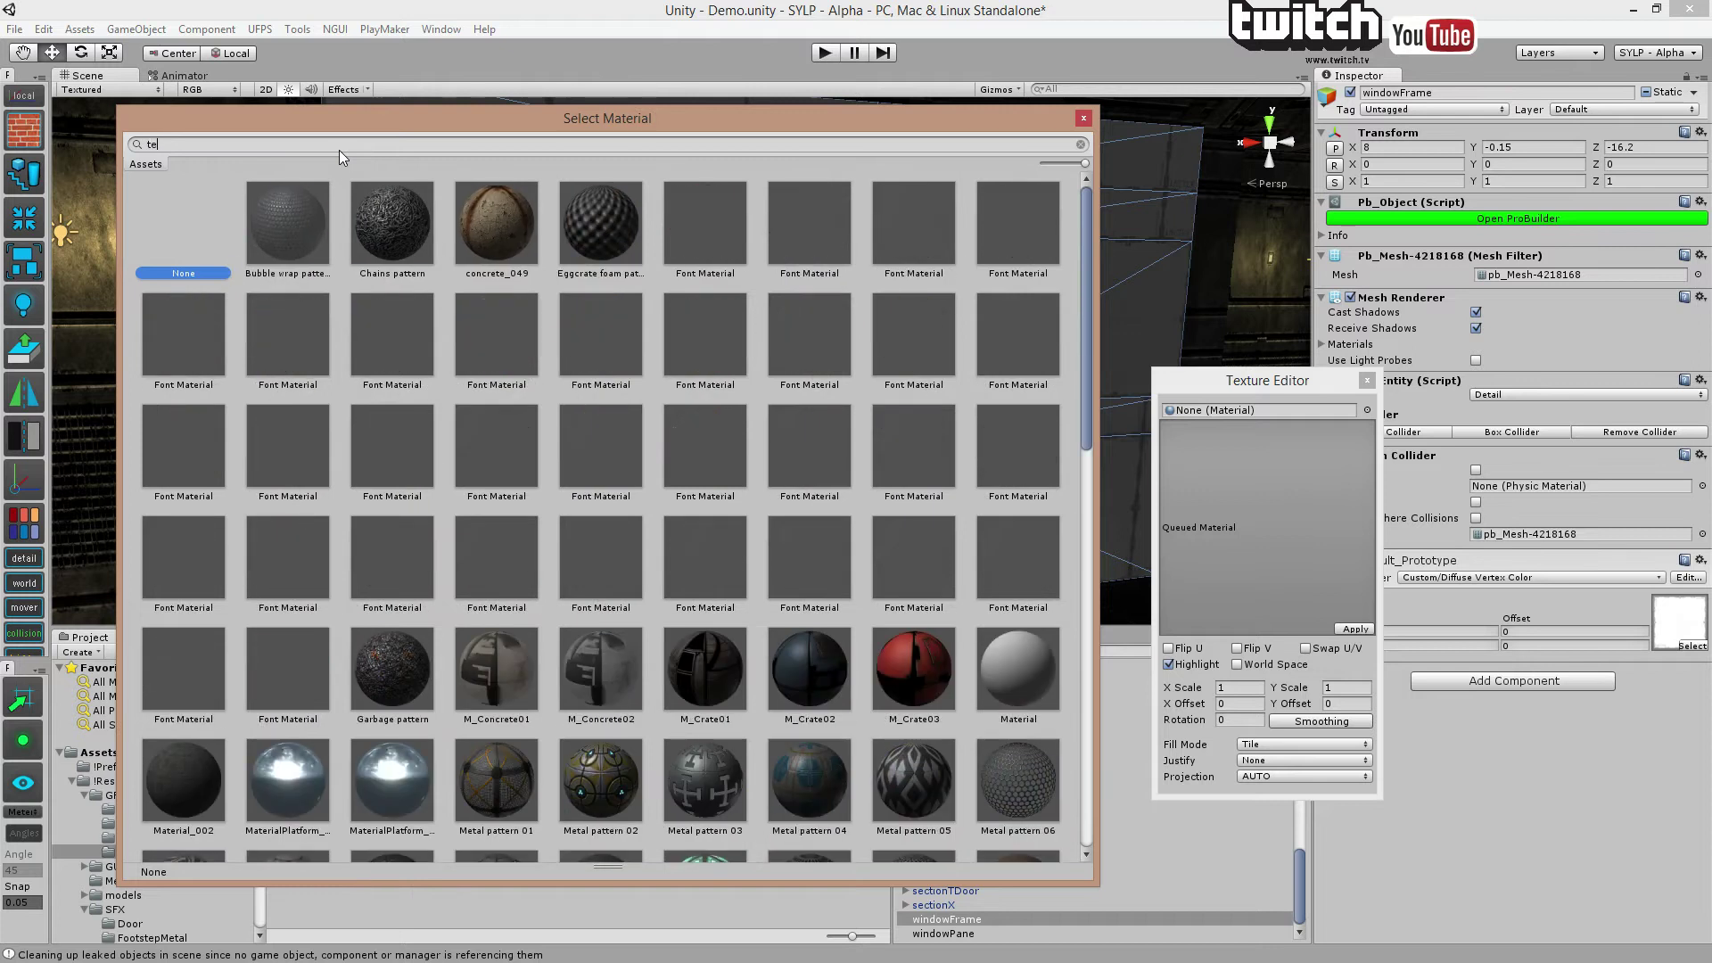
left_click(301, 242)
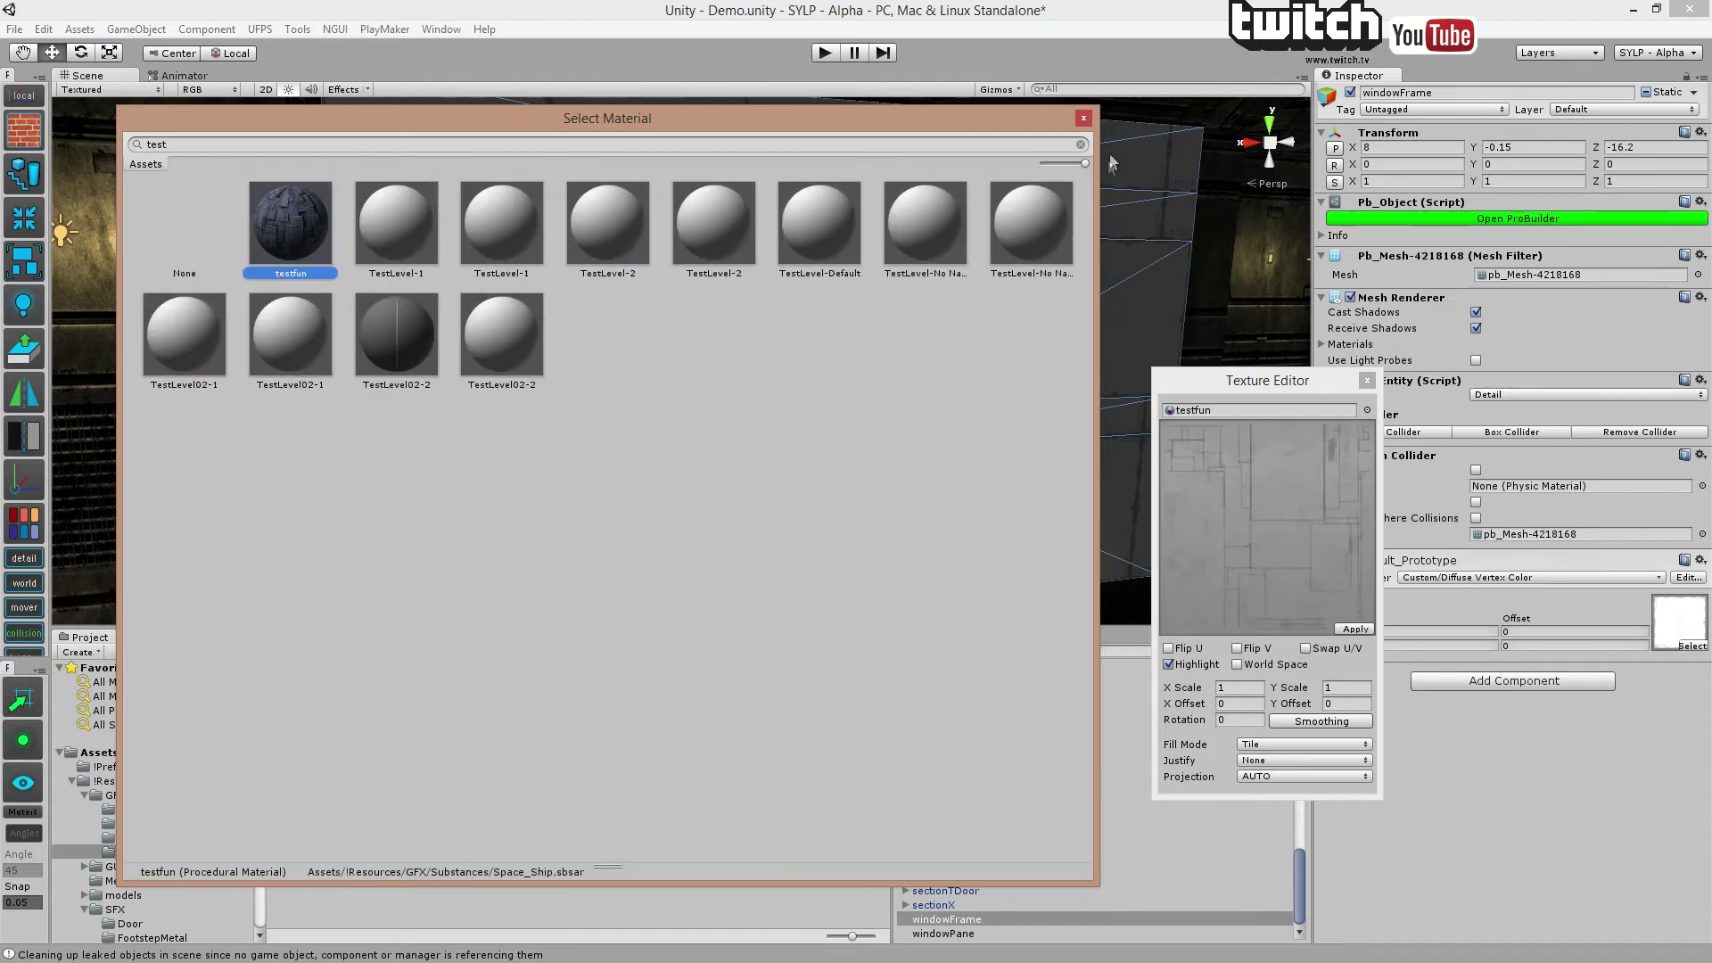
left_click(1083, 119)
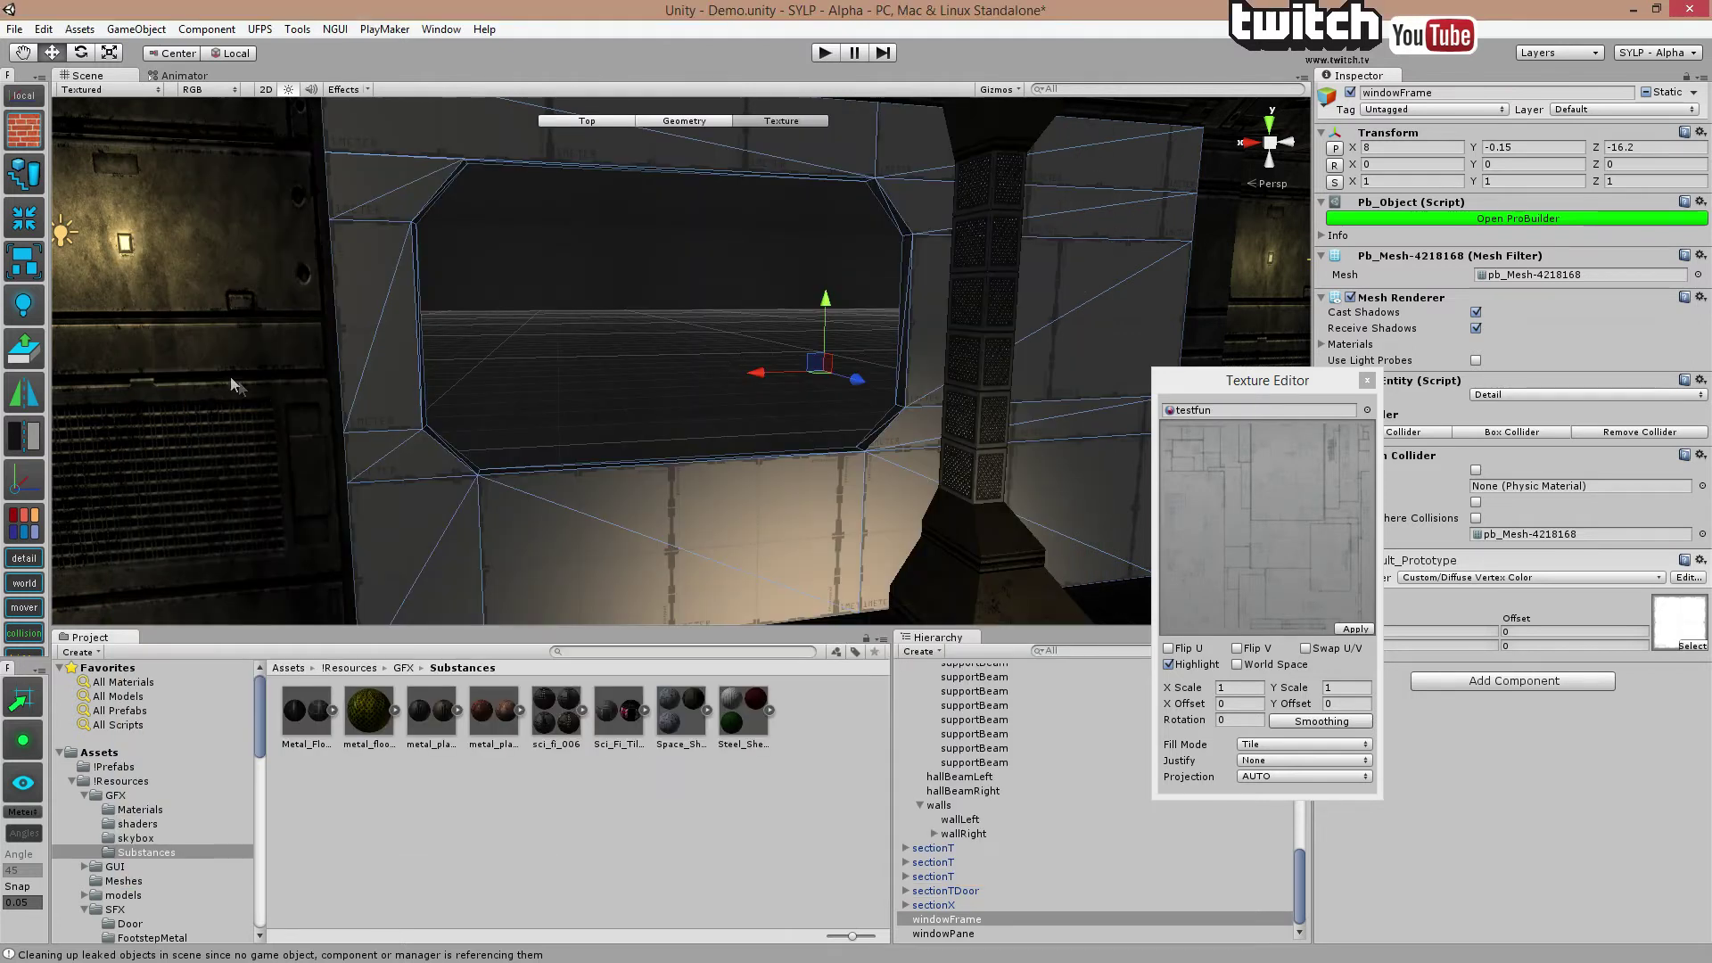
Apply testfun to all windowFrame faces and orbit around the result.
left_click(373, 324)
double_click(387, 363)
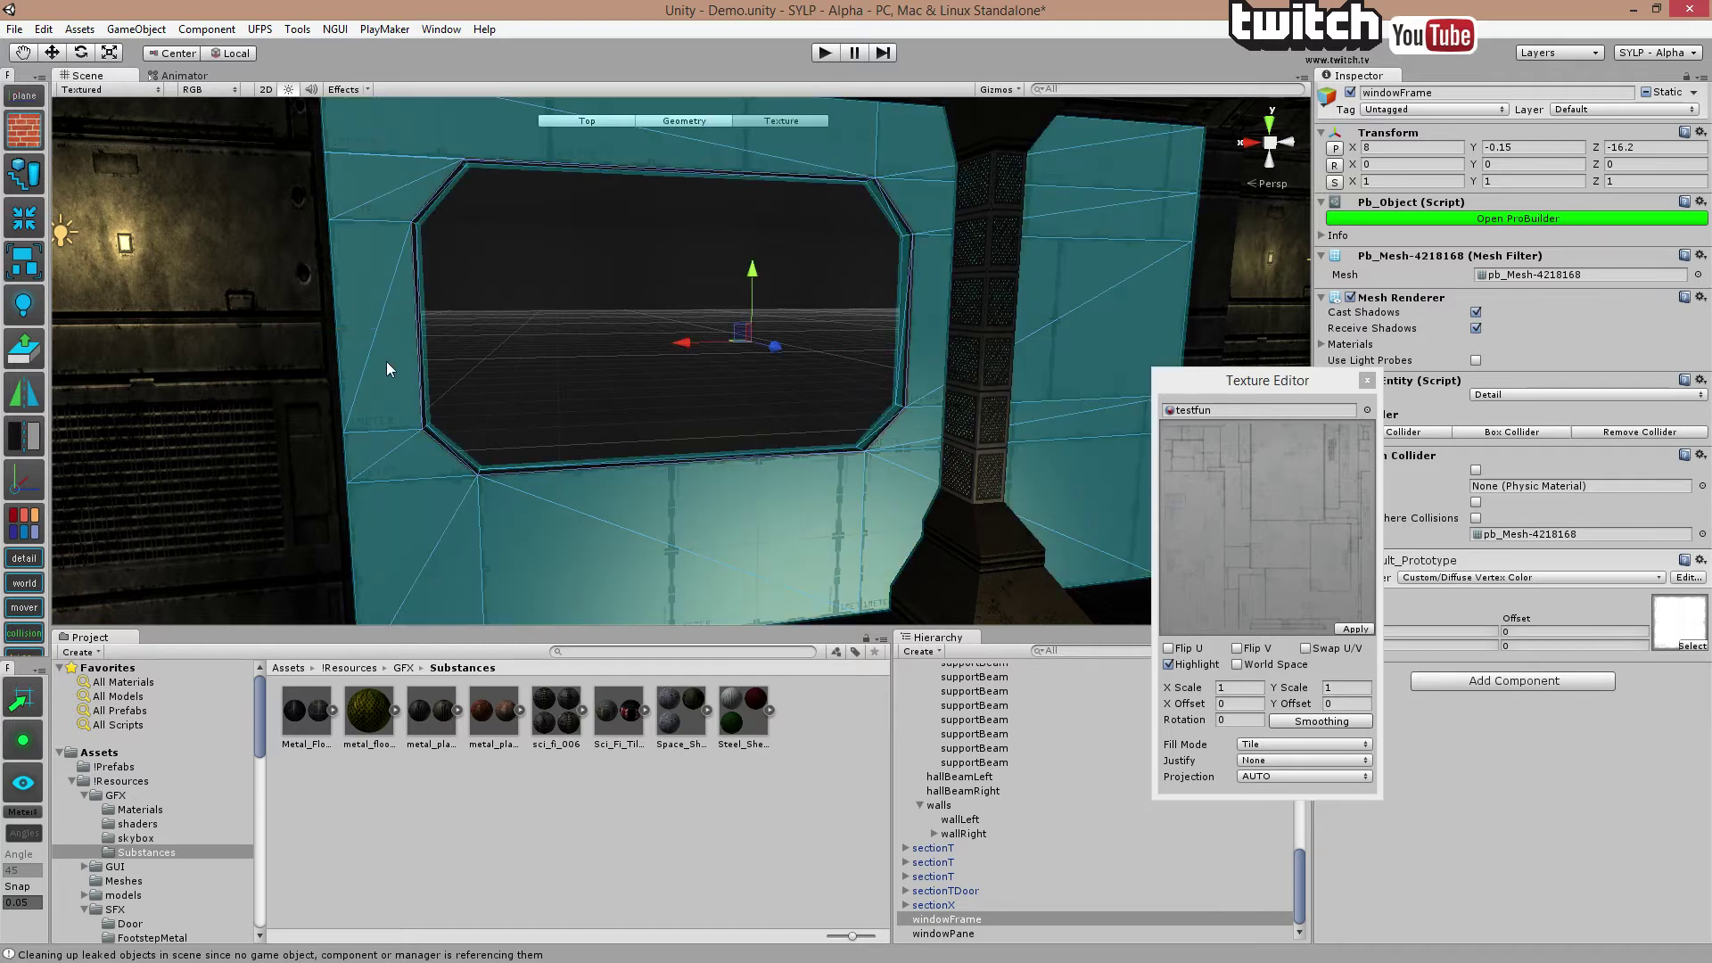
left_click(1365, 630)
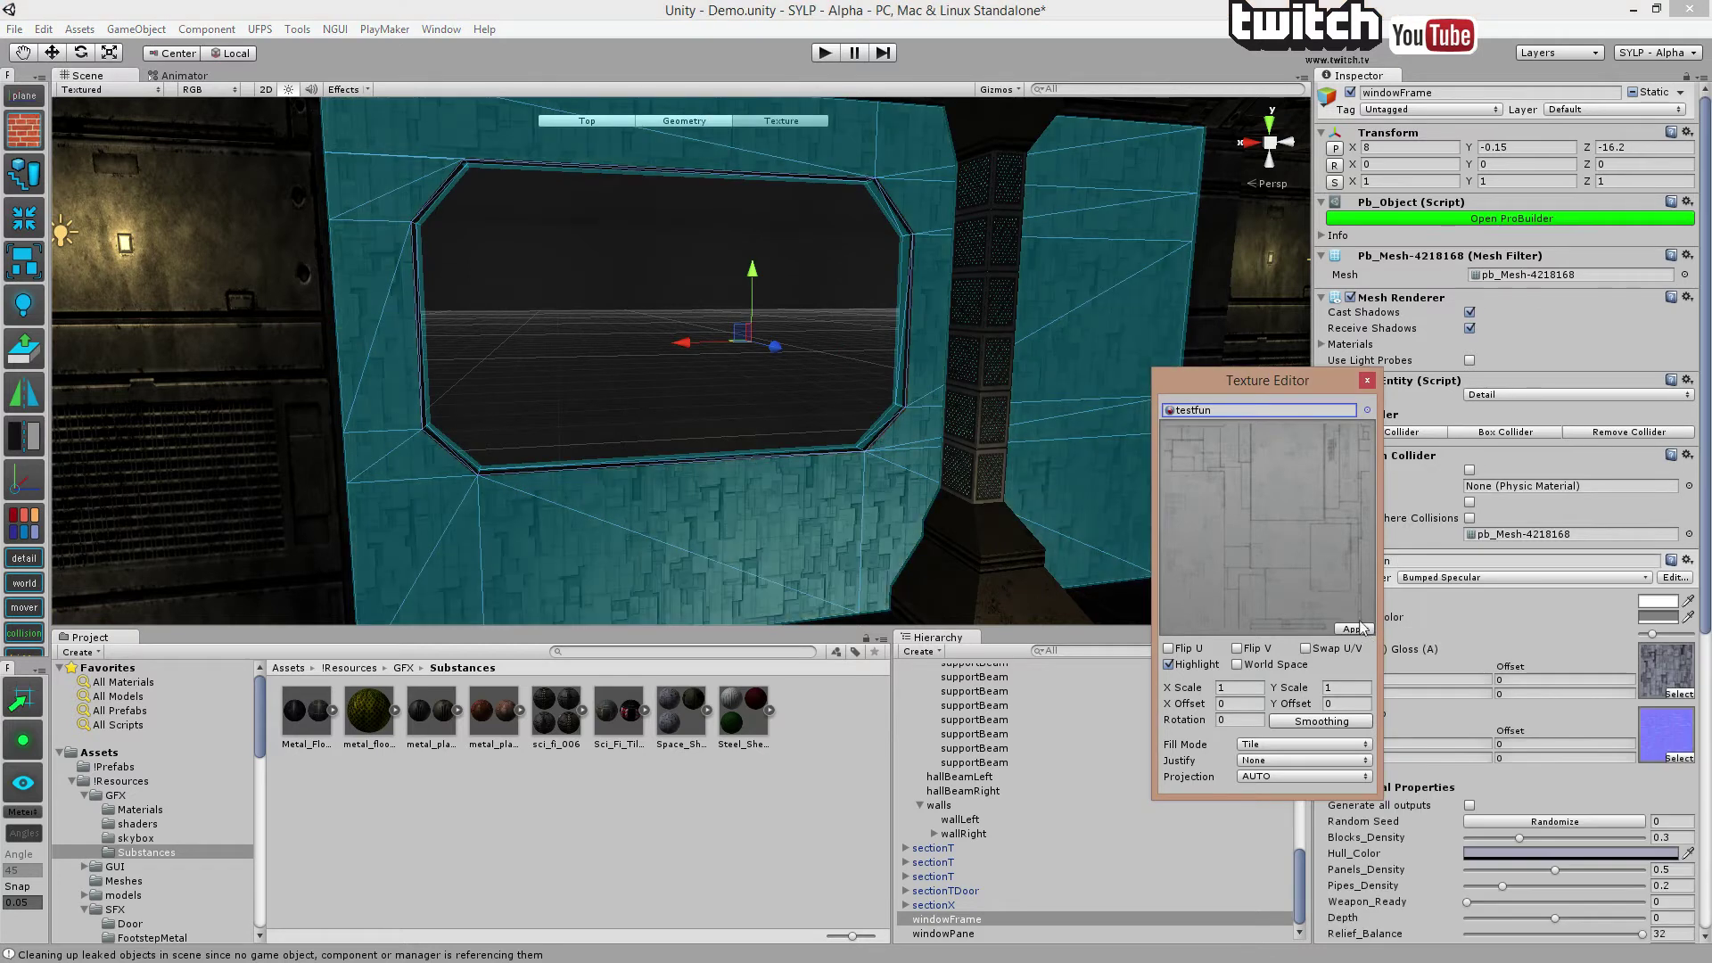
left_click(1365, 383)
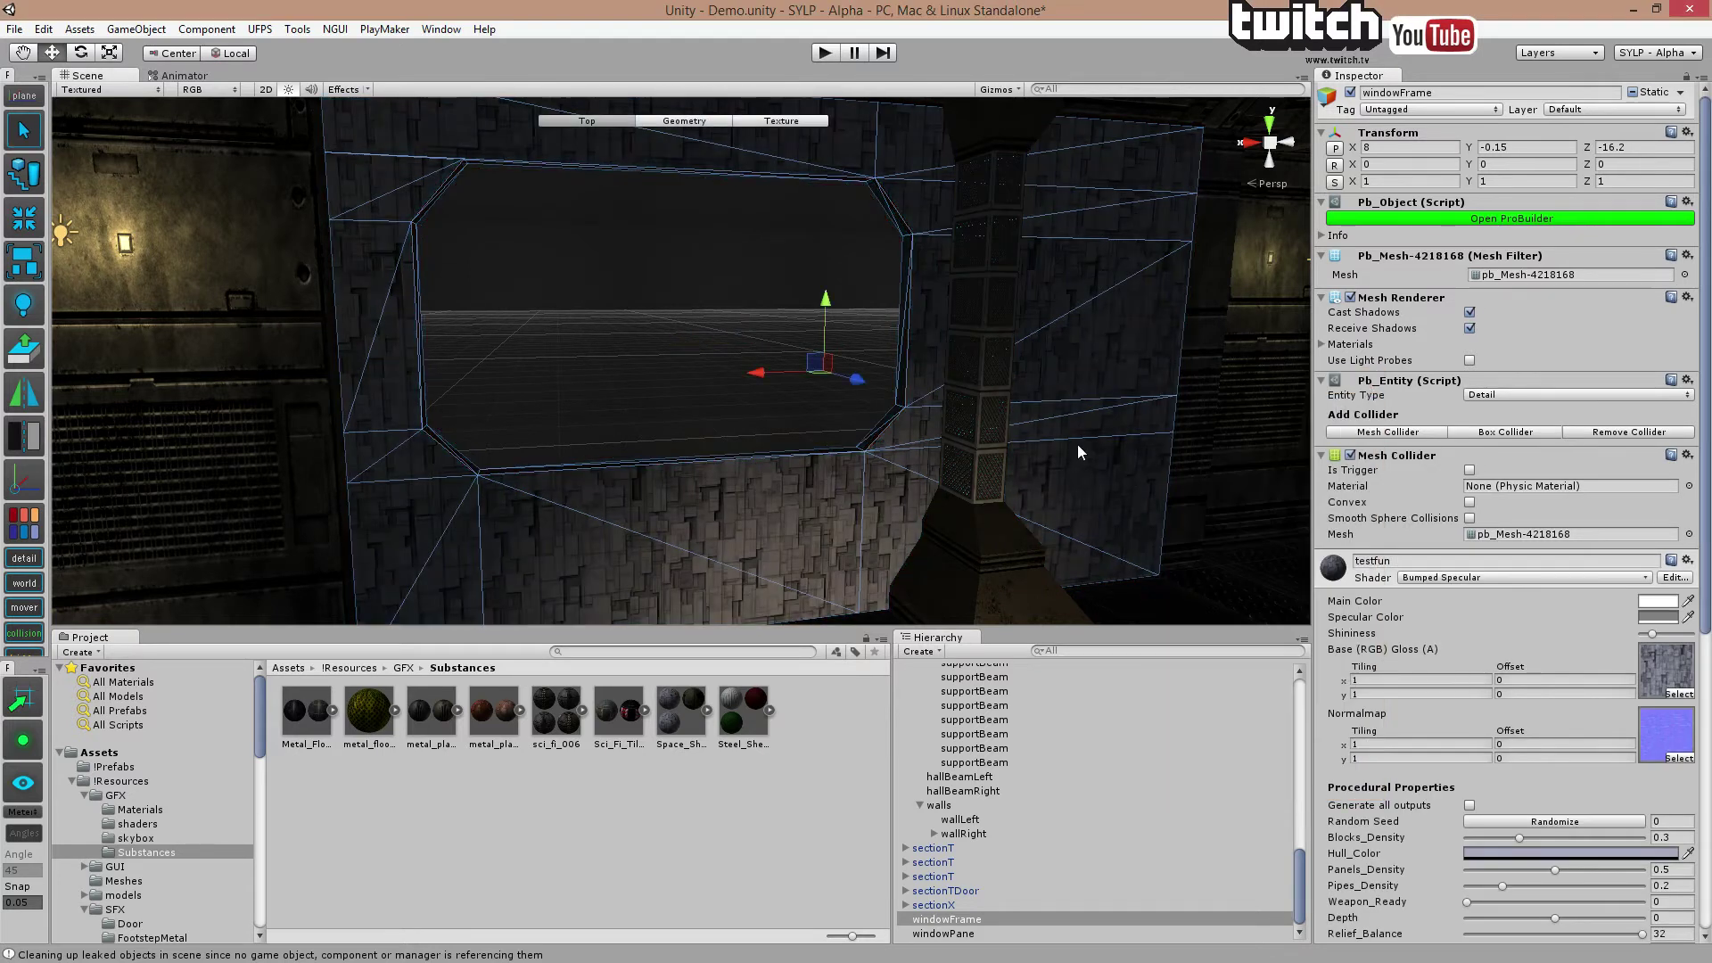
left_click_drag(990, 434, 847, 432, "alt")
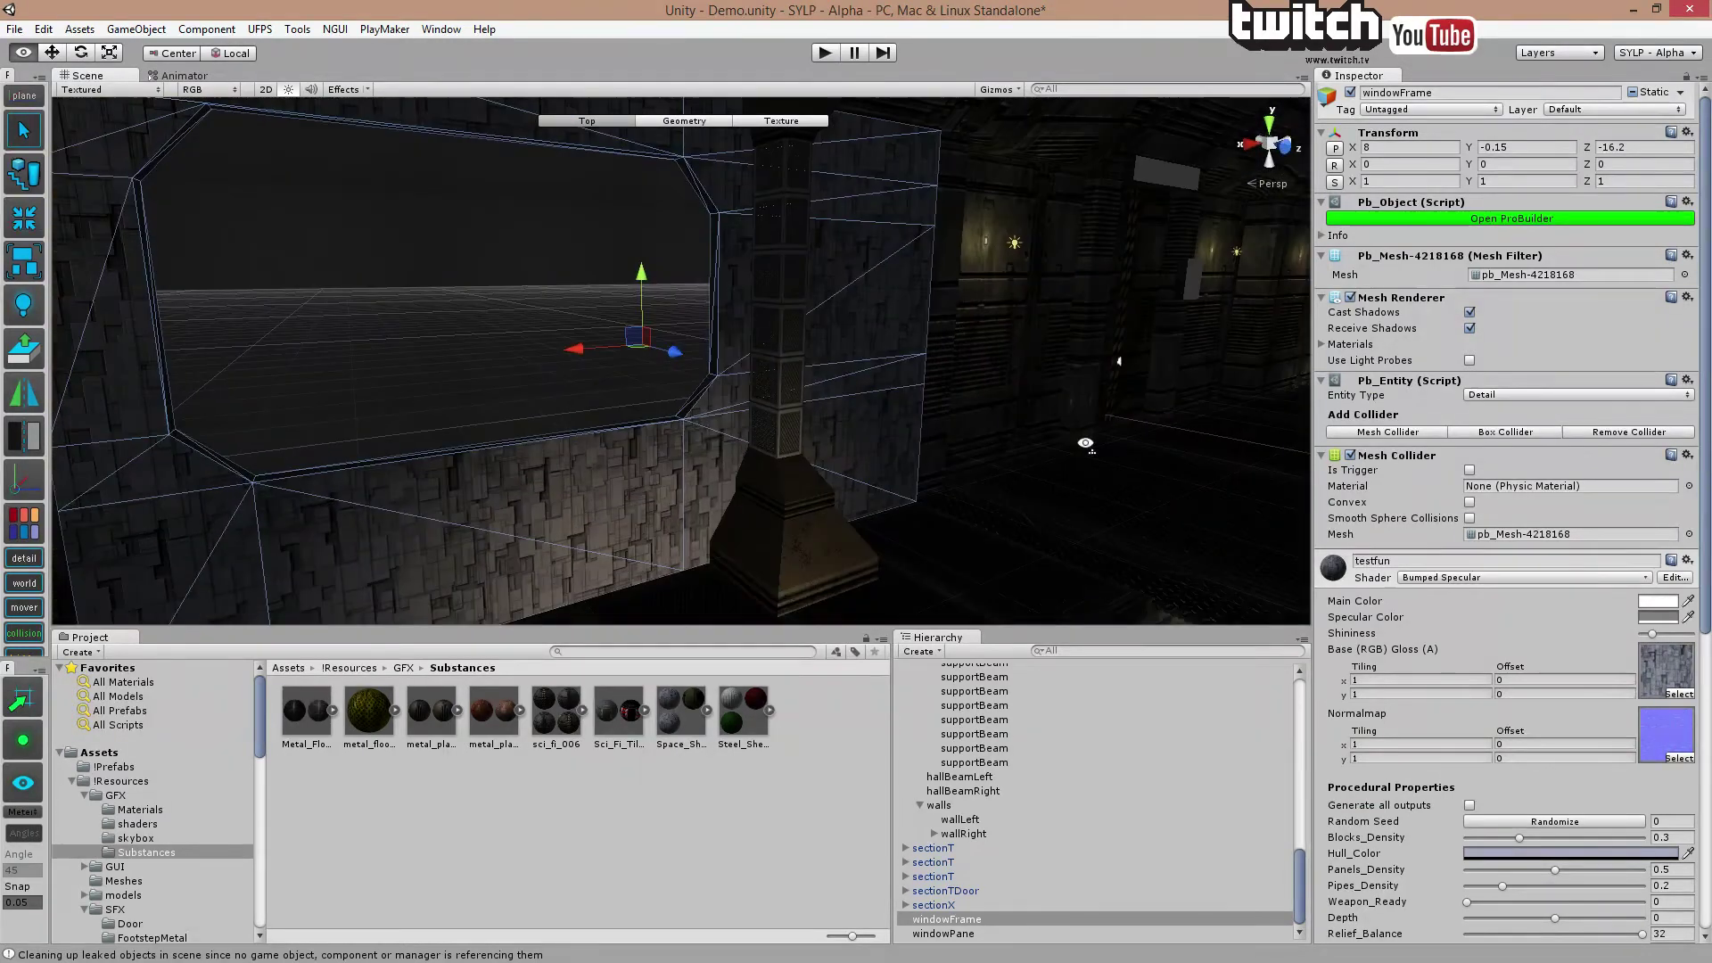
Bring up the testfun material's properties from the Space_Ship substance.
left_click(669, 700)
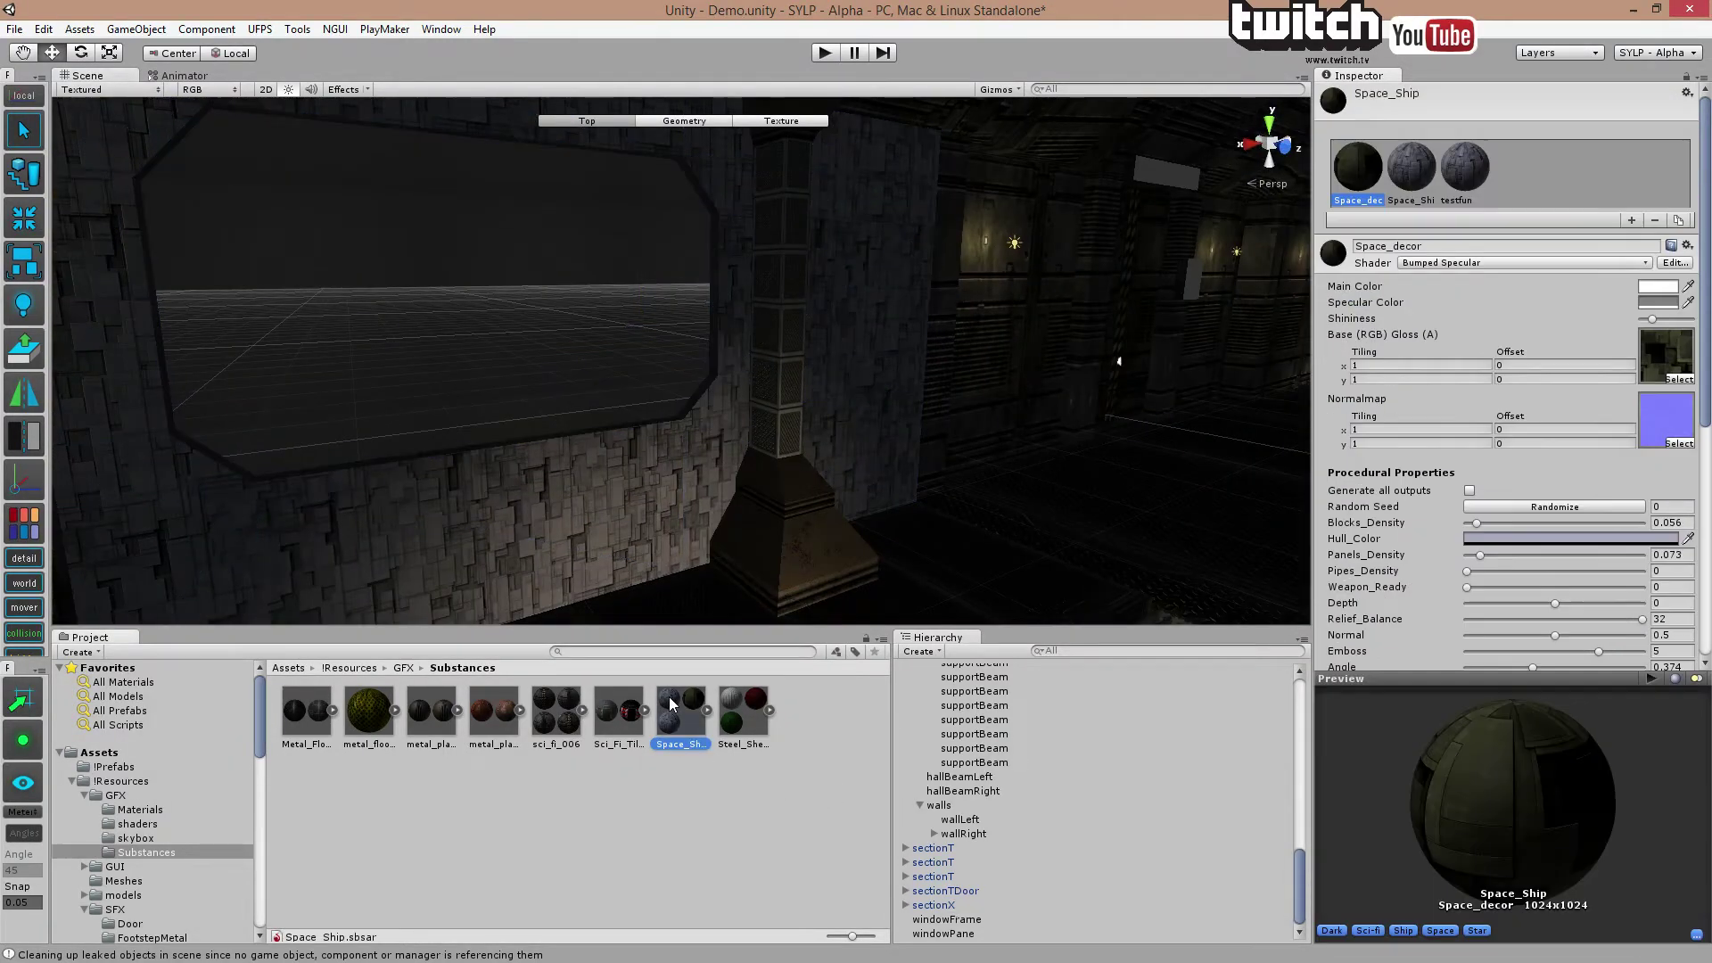
left_click_drag(950, 562, 1257, 268, "alt")
left_click(1464, 166)
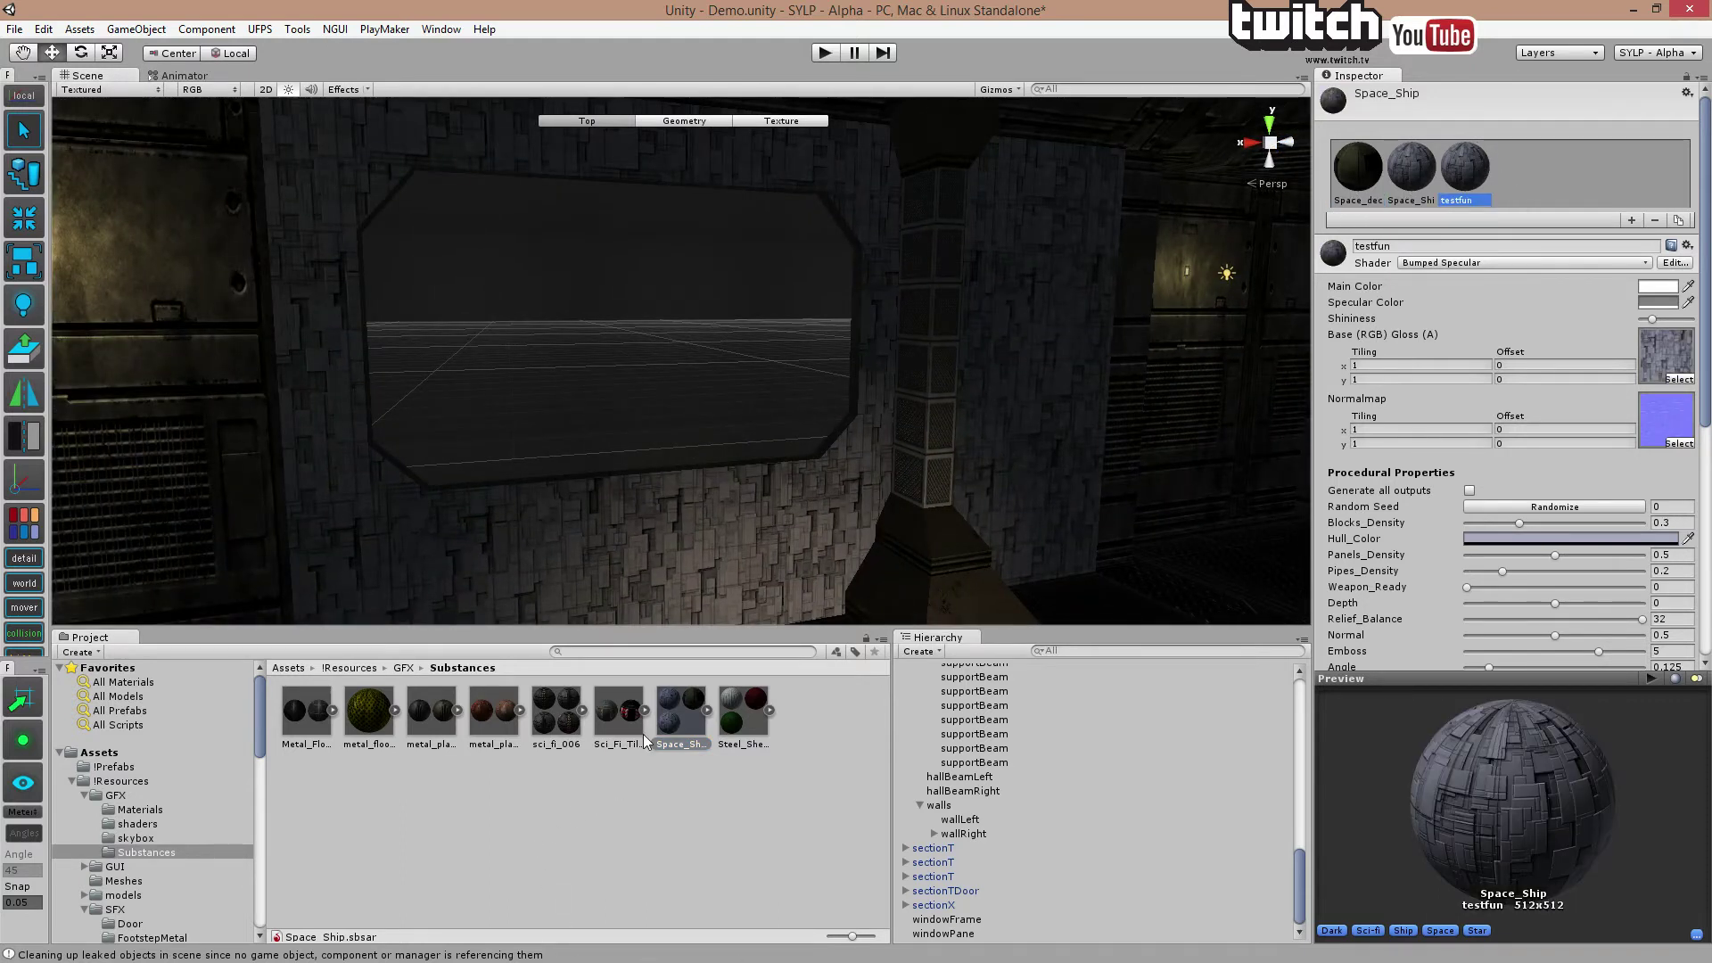
left_click(682, 713)
left_click(1479, 163)
Try several Blocks_Density values, settling at 0.035 for sparser wall blocks.
scroll(1420, 310, "down", 5)
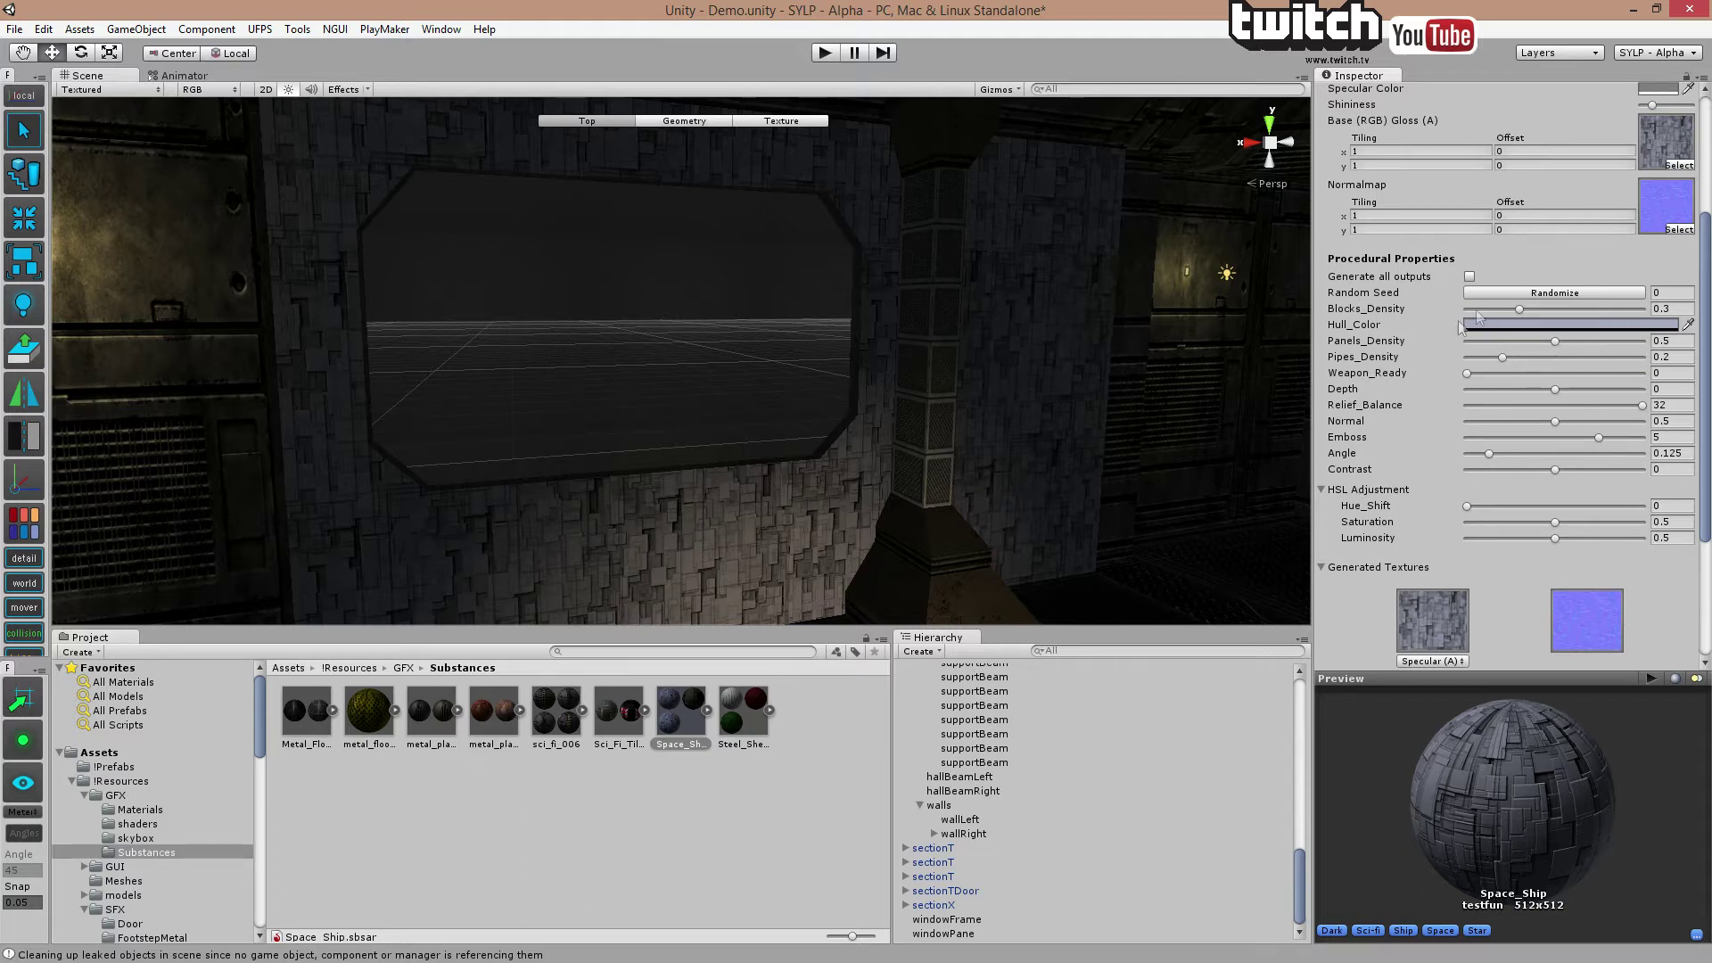
left_click_drag(1520, 310, 1564, 309)
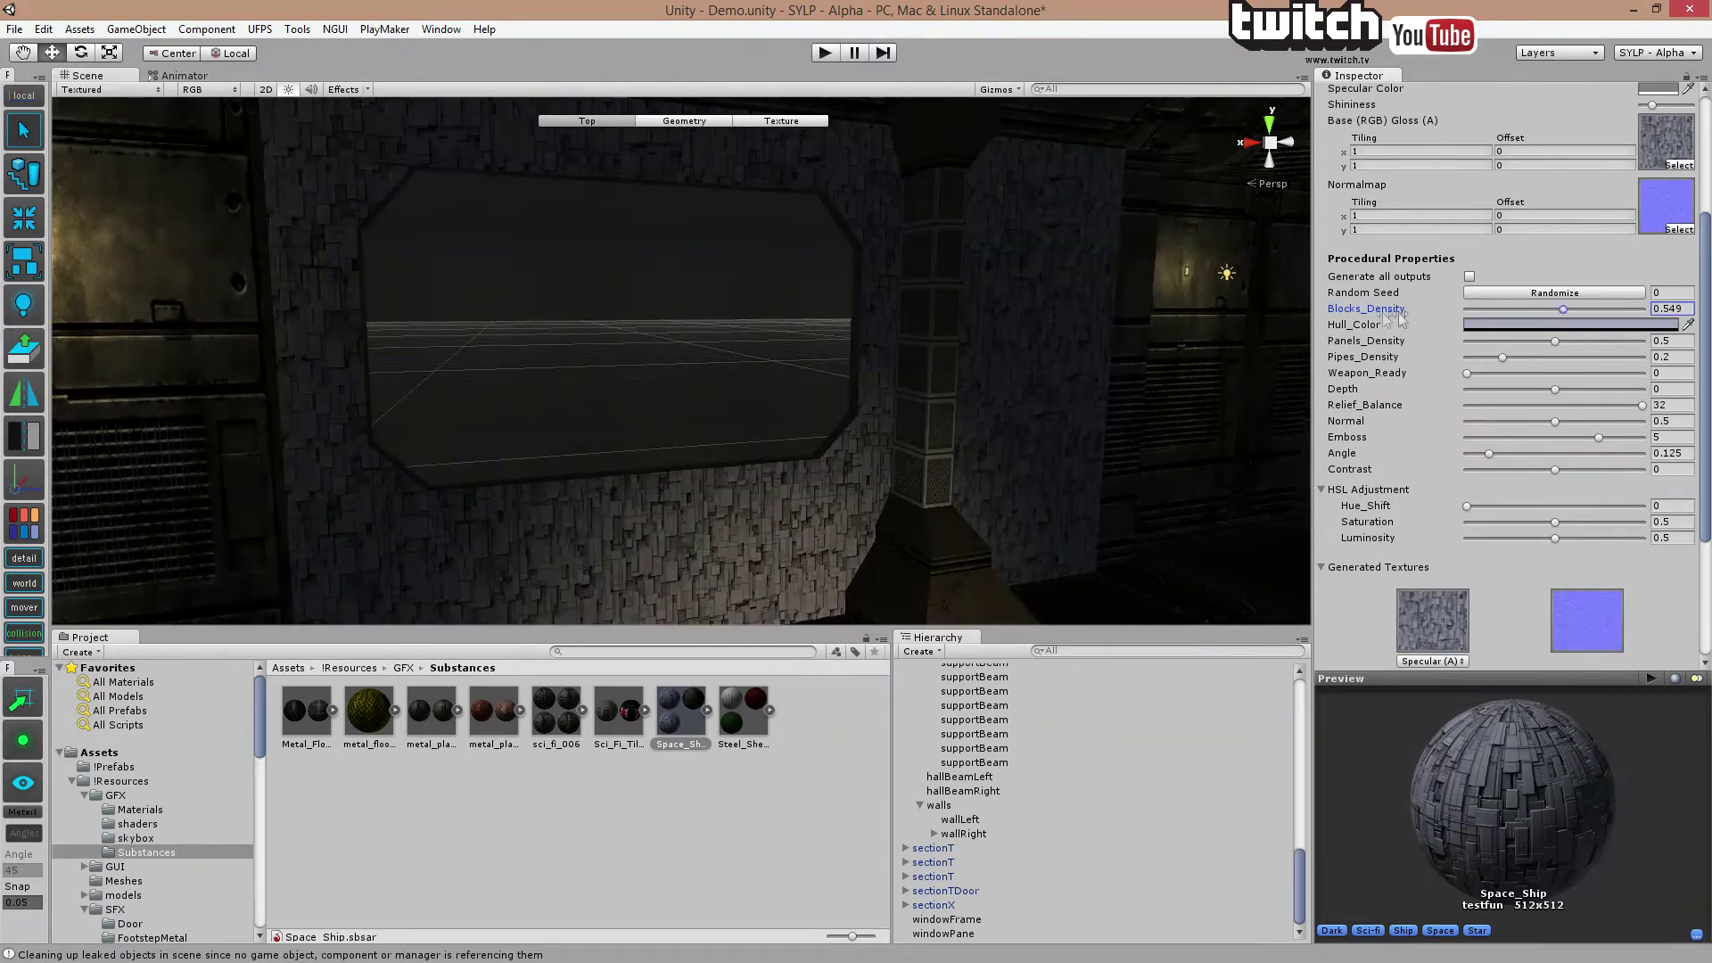
left_click_drag(1560, 312, 1439, 324)
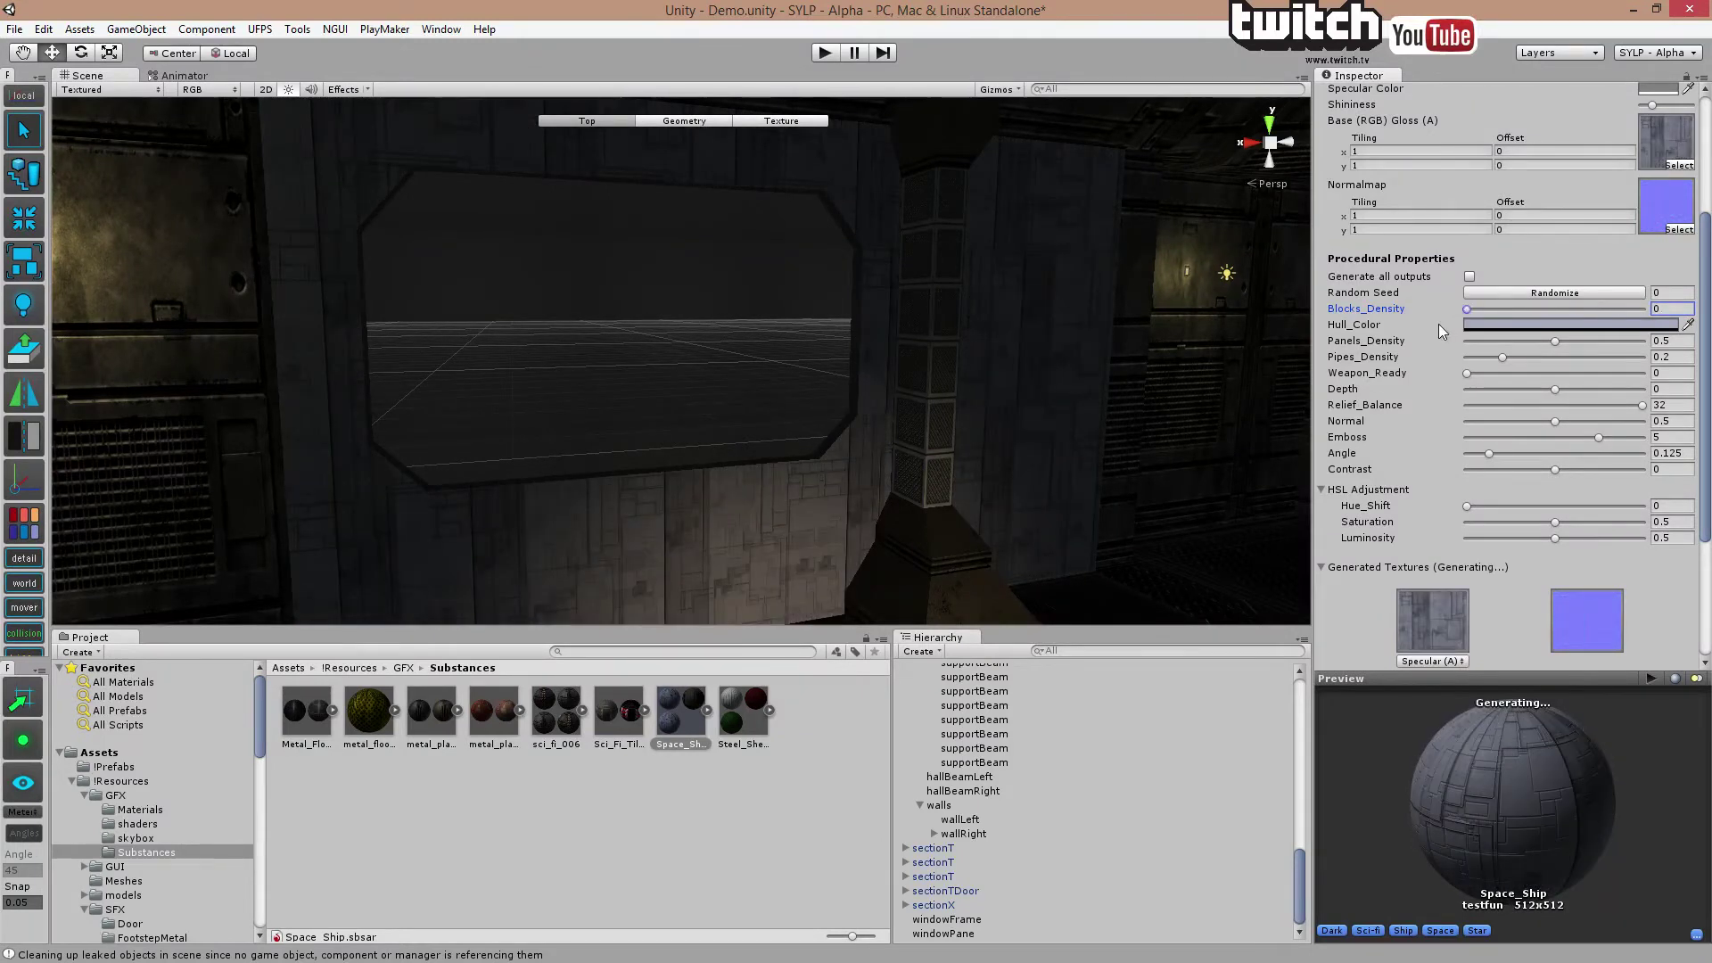
left_click_drag(1443, 325, 1474, 324)
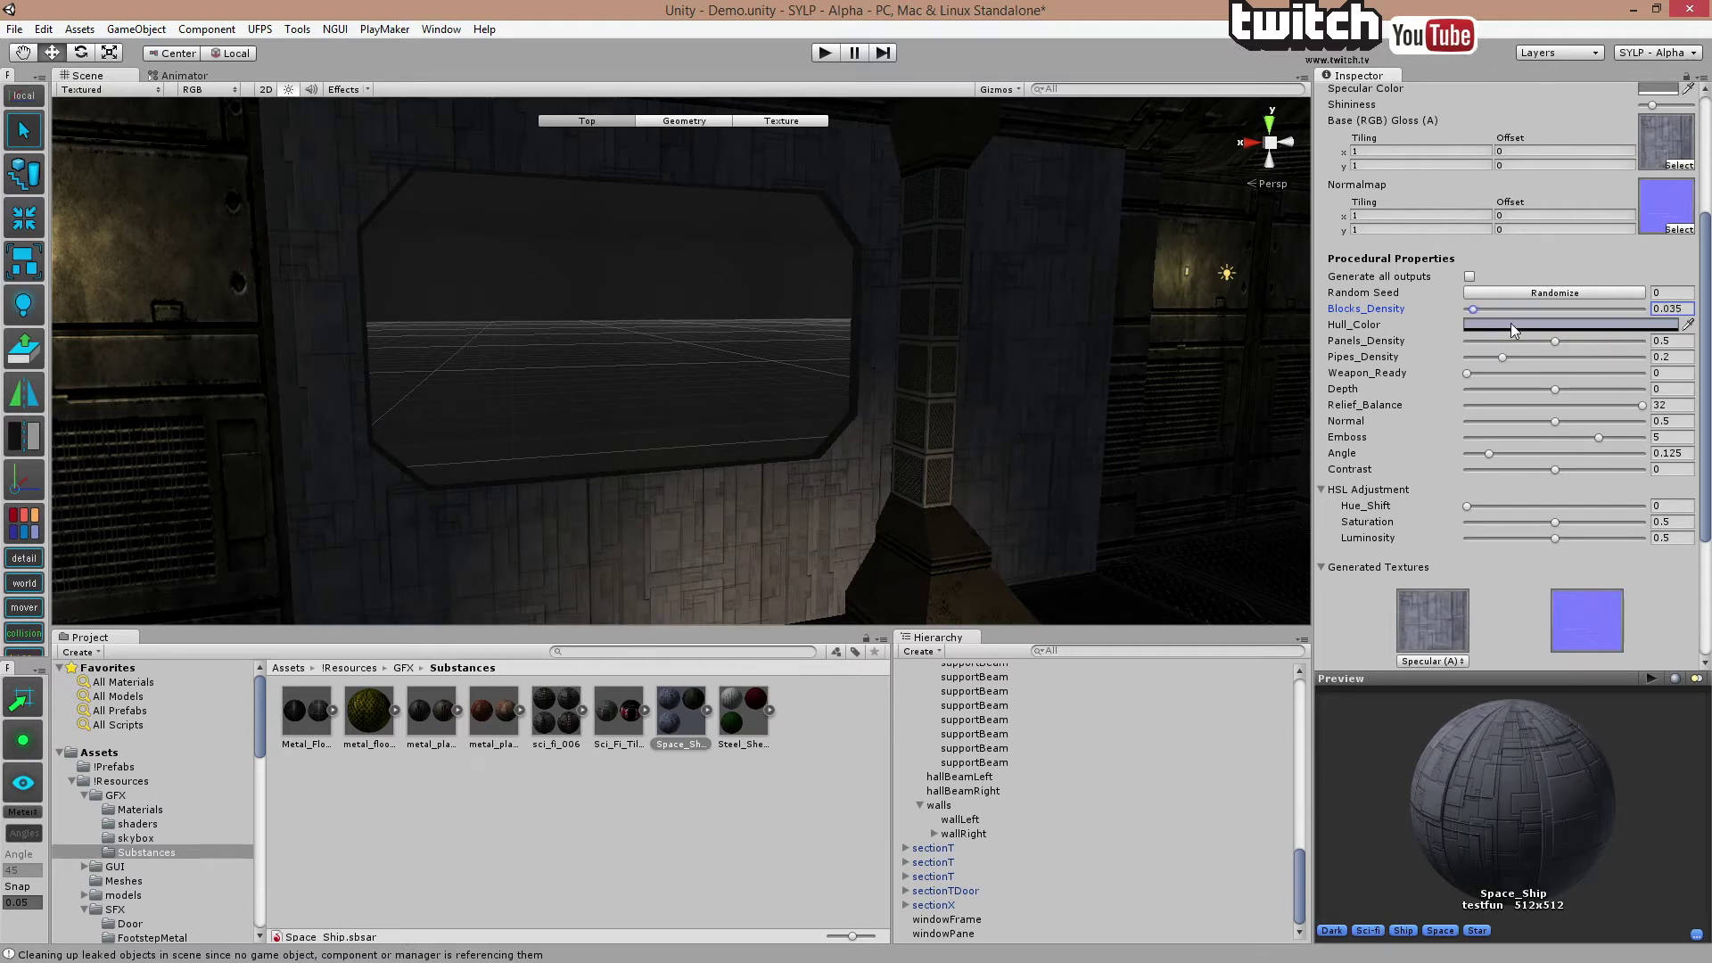
left_click(1511, 323)
Tint Hull_Color to a pale yellow-grey (191, 190, 166).
left_click(1052, 489)
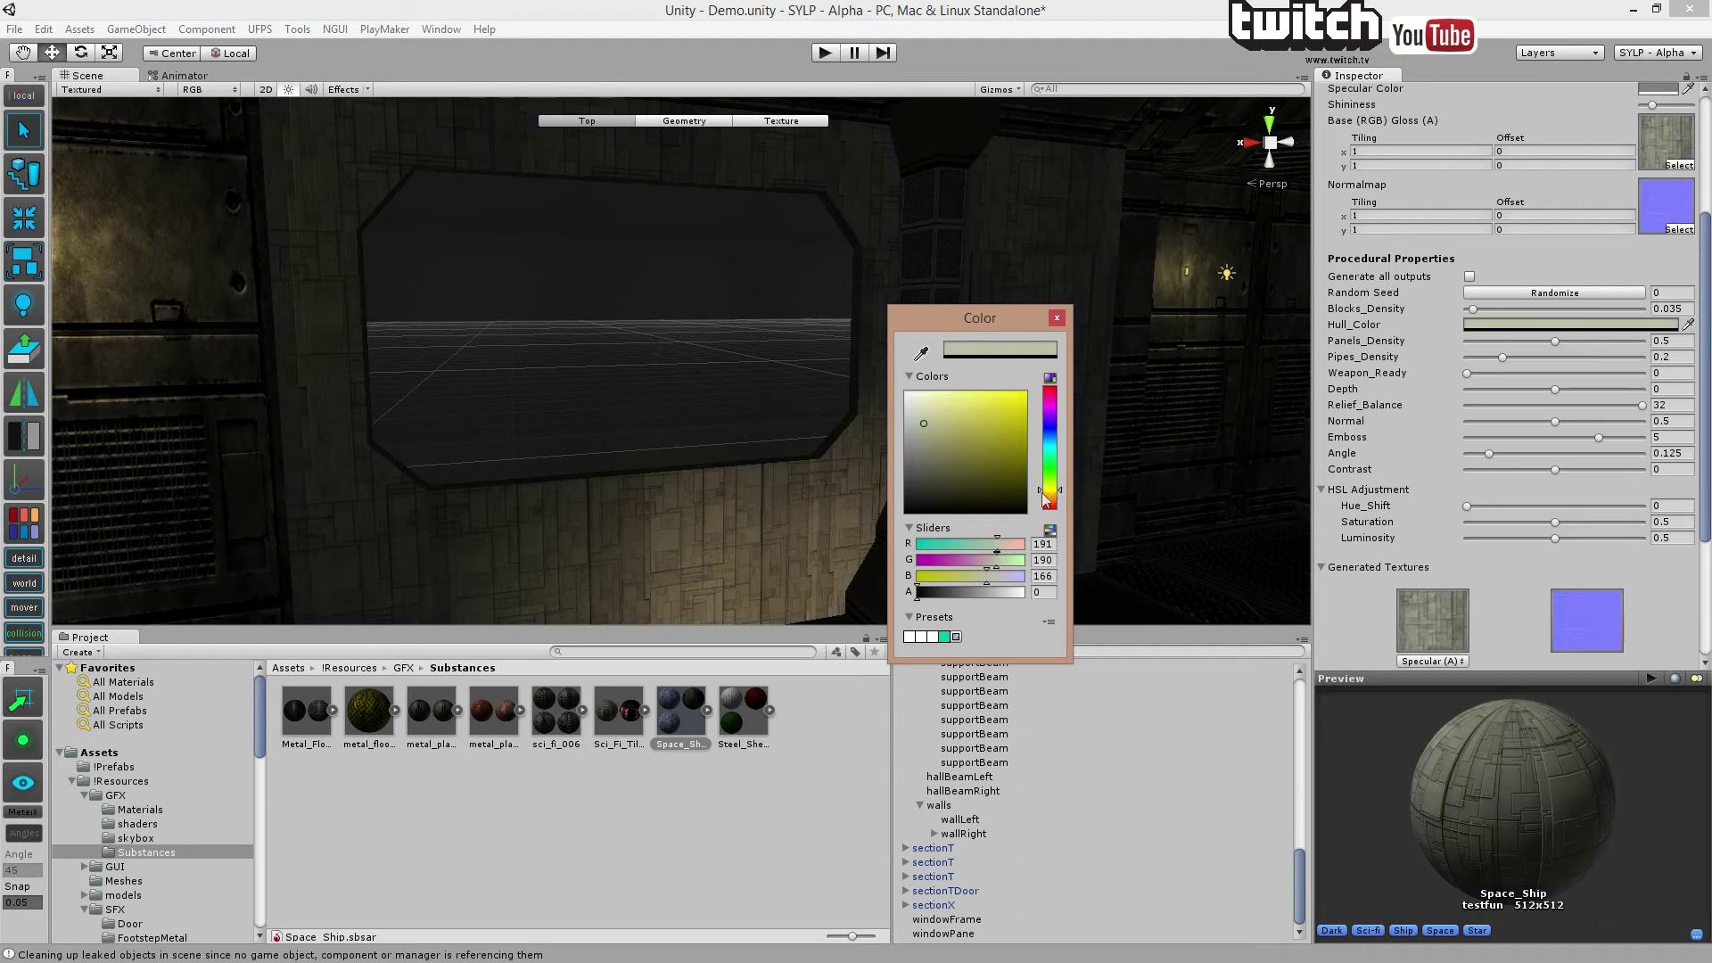
left_click(970, 485)
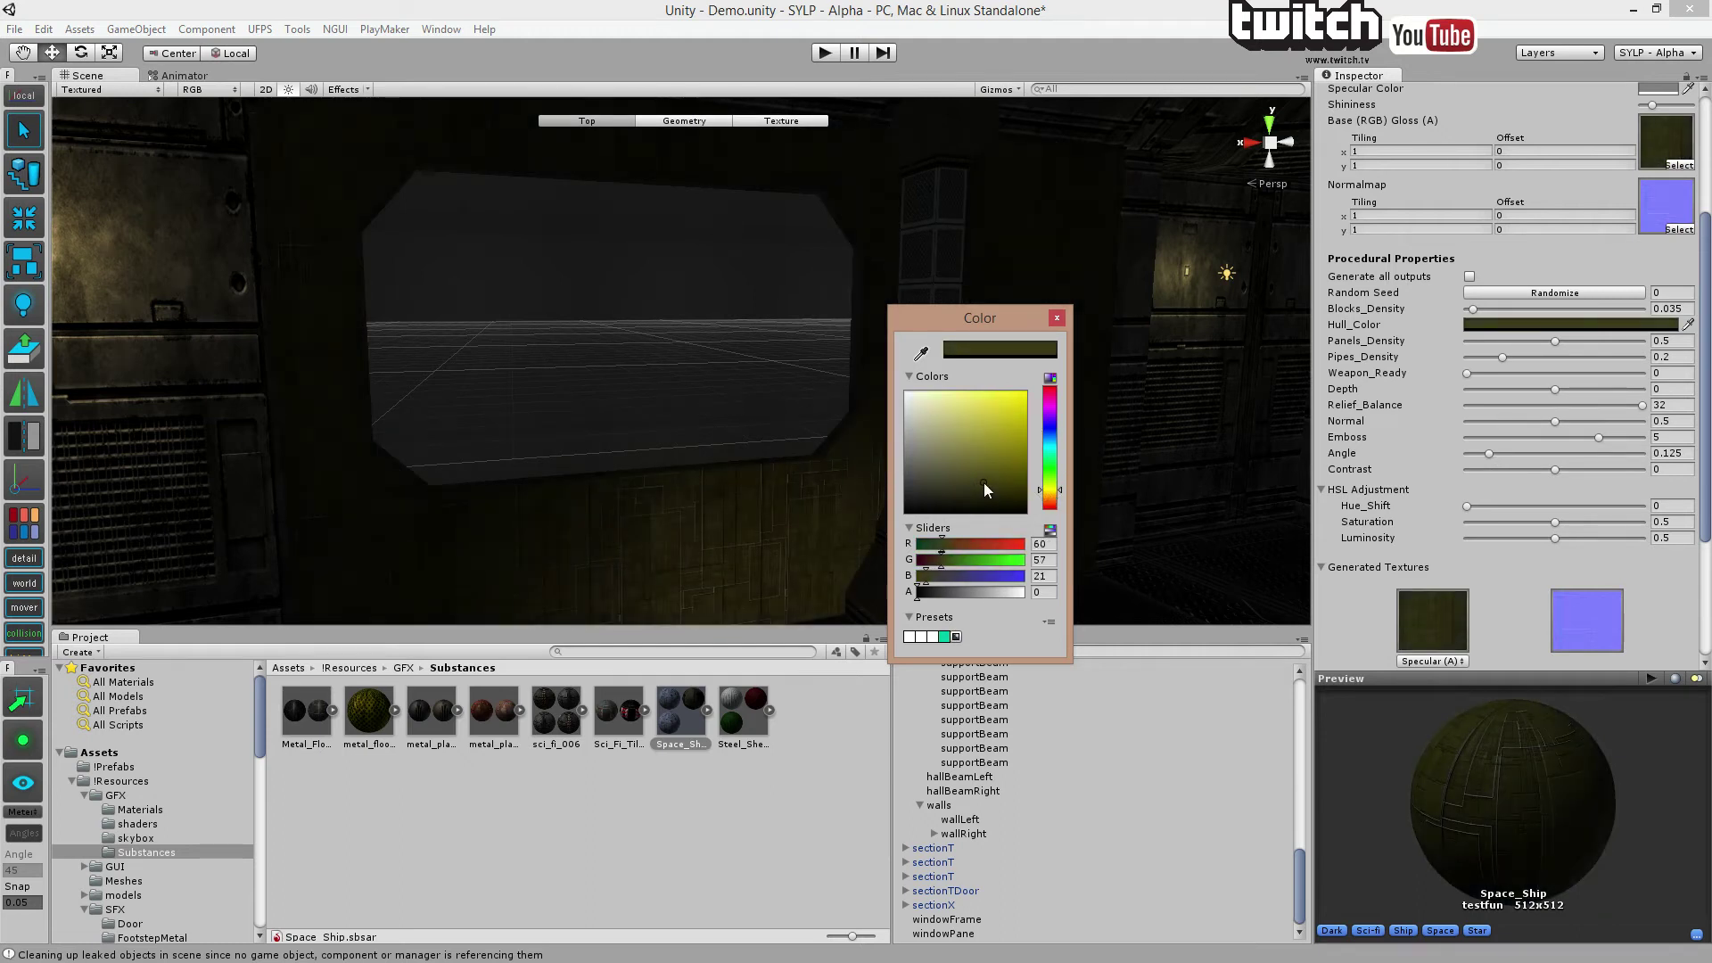
left_click(954, 485)
left_click(951, 485)
left_click(1055, 319)
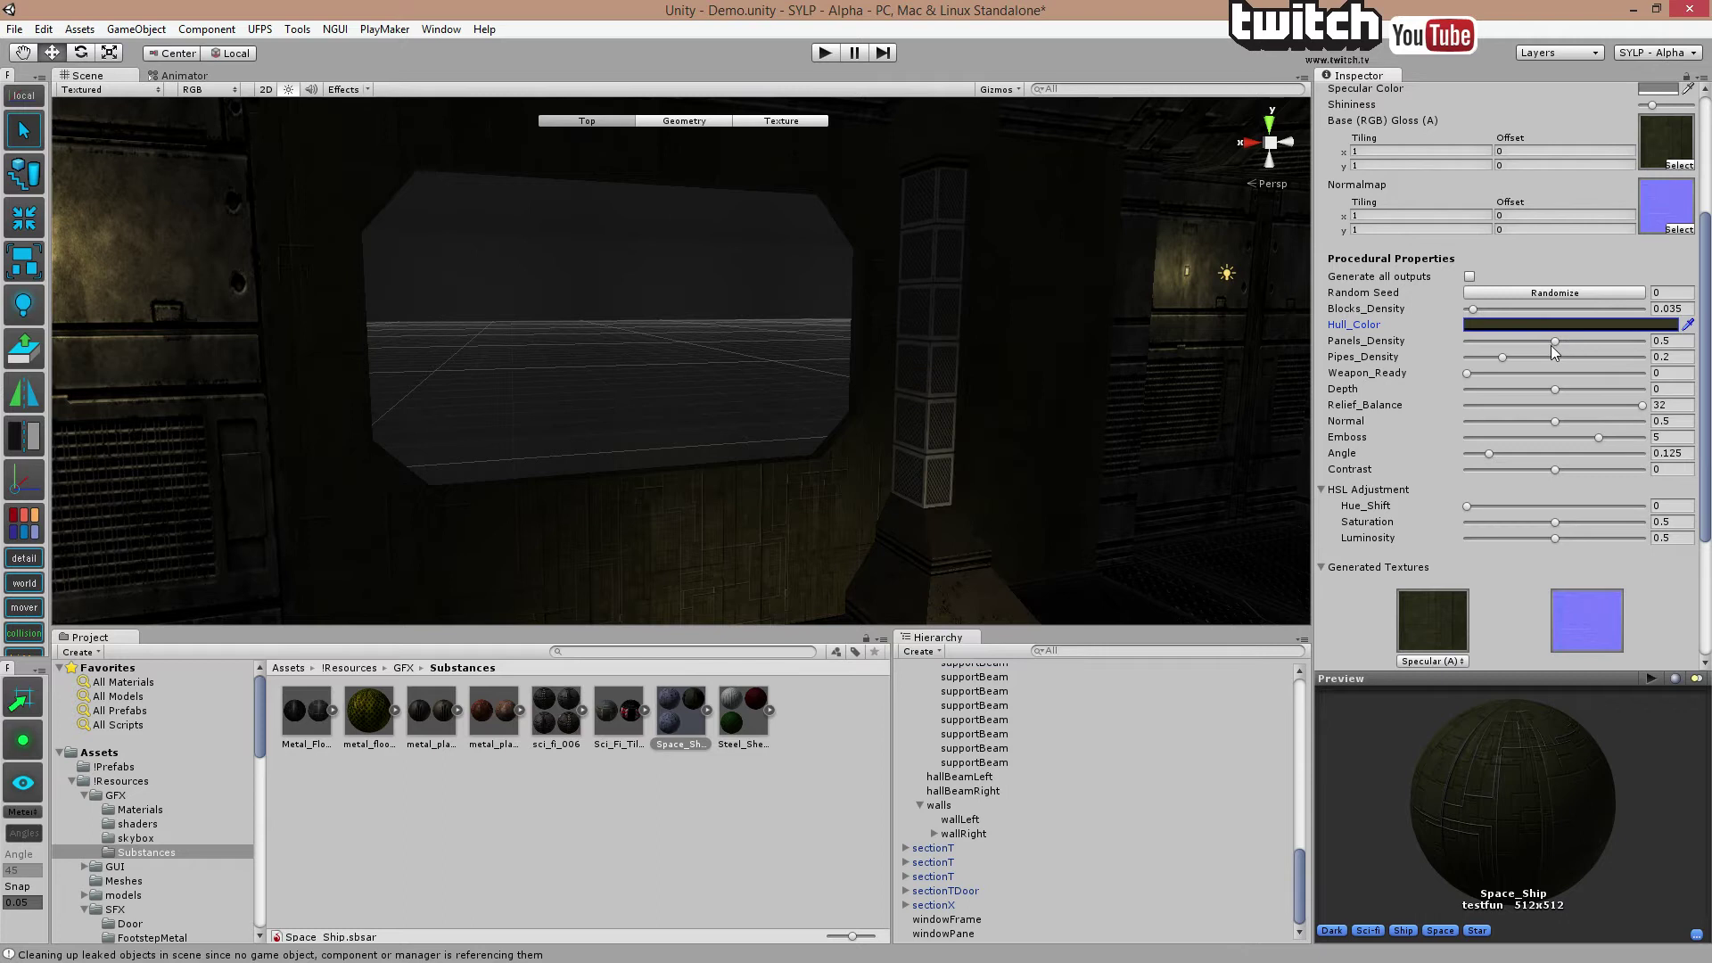
Set Panels_Density 0.576, Hull_Color near-white (251, 251, 251), and Pipes_Density 0.308.
left_click_drag(1555, 341, 1568, 341)
left_click(1575, 324)
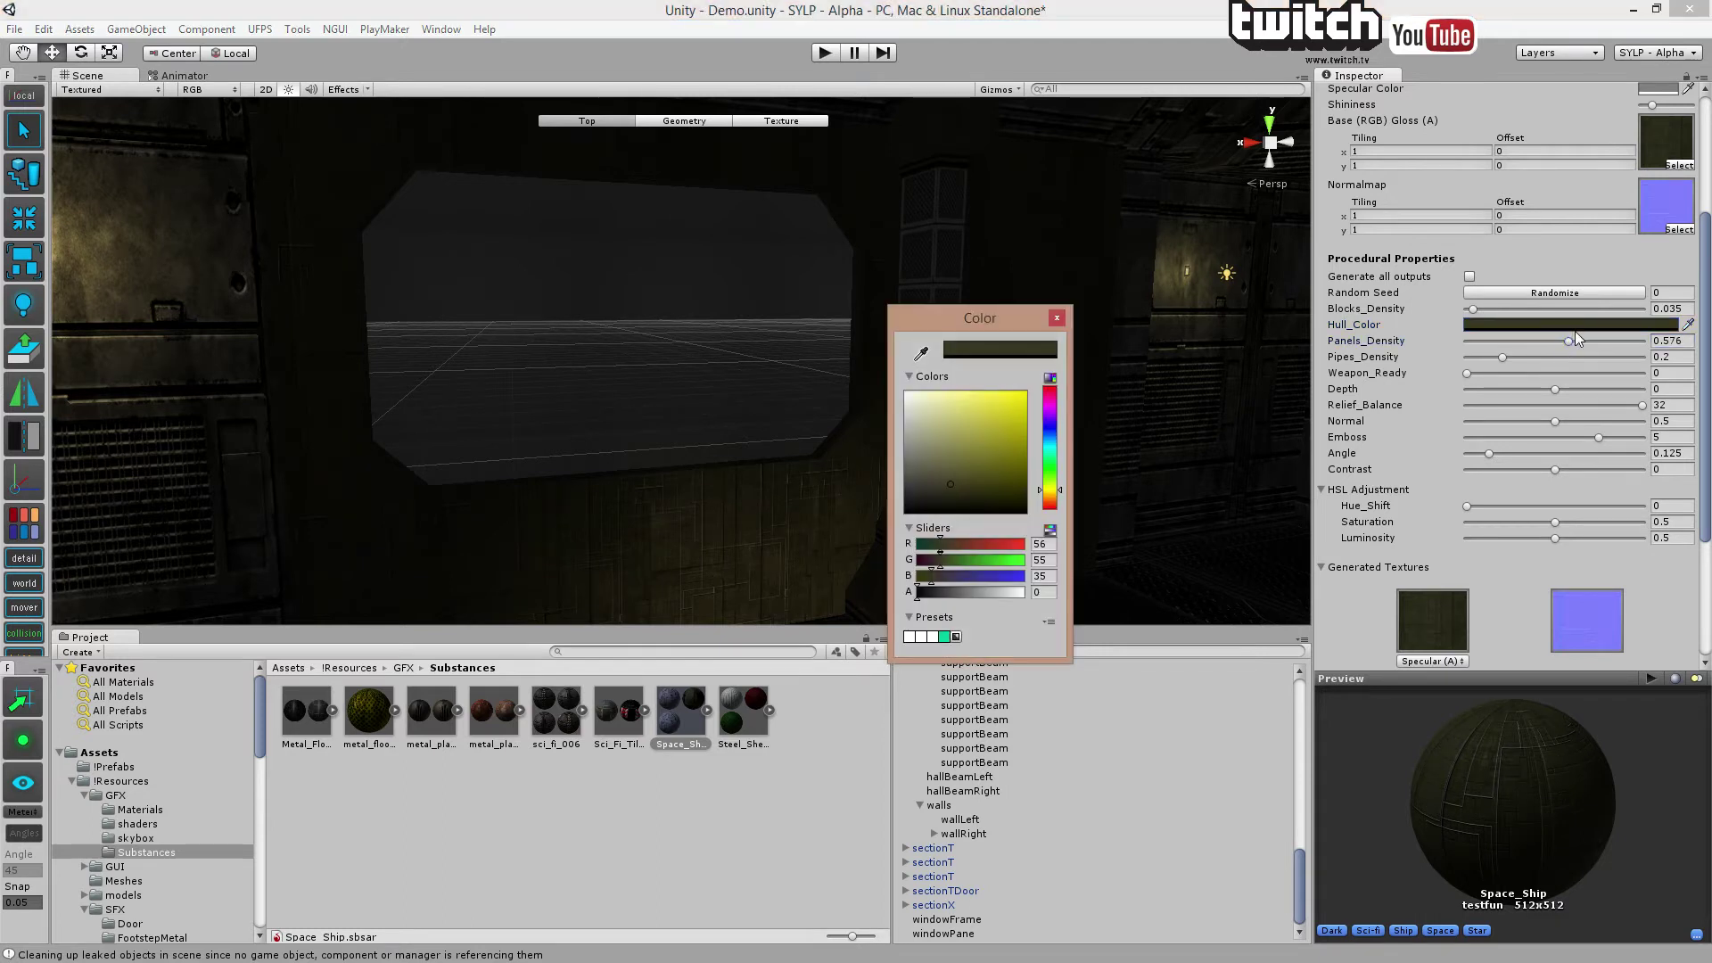
left_click(909, 396)
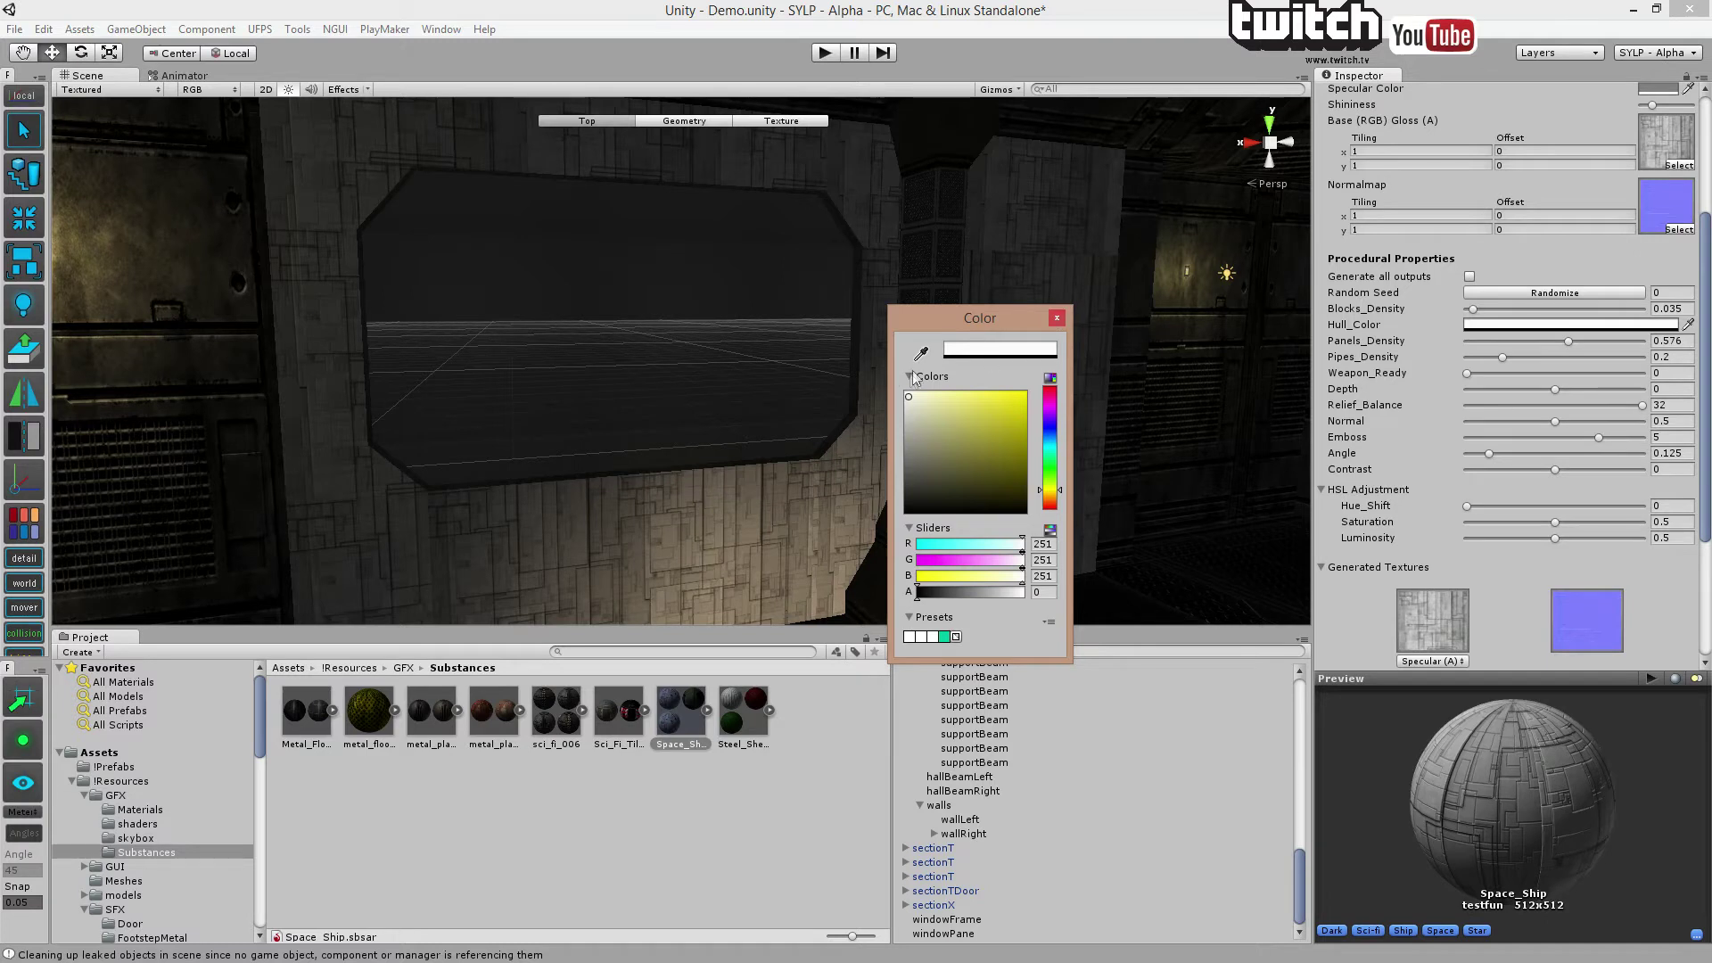
left_click(1057, 318)
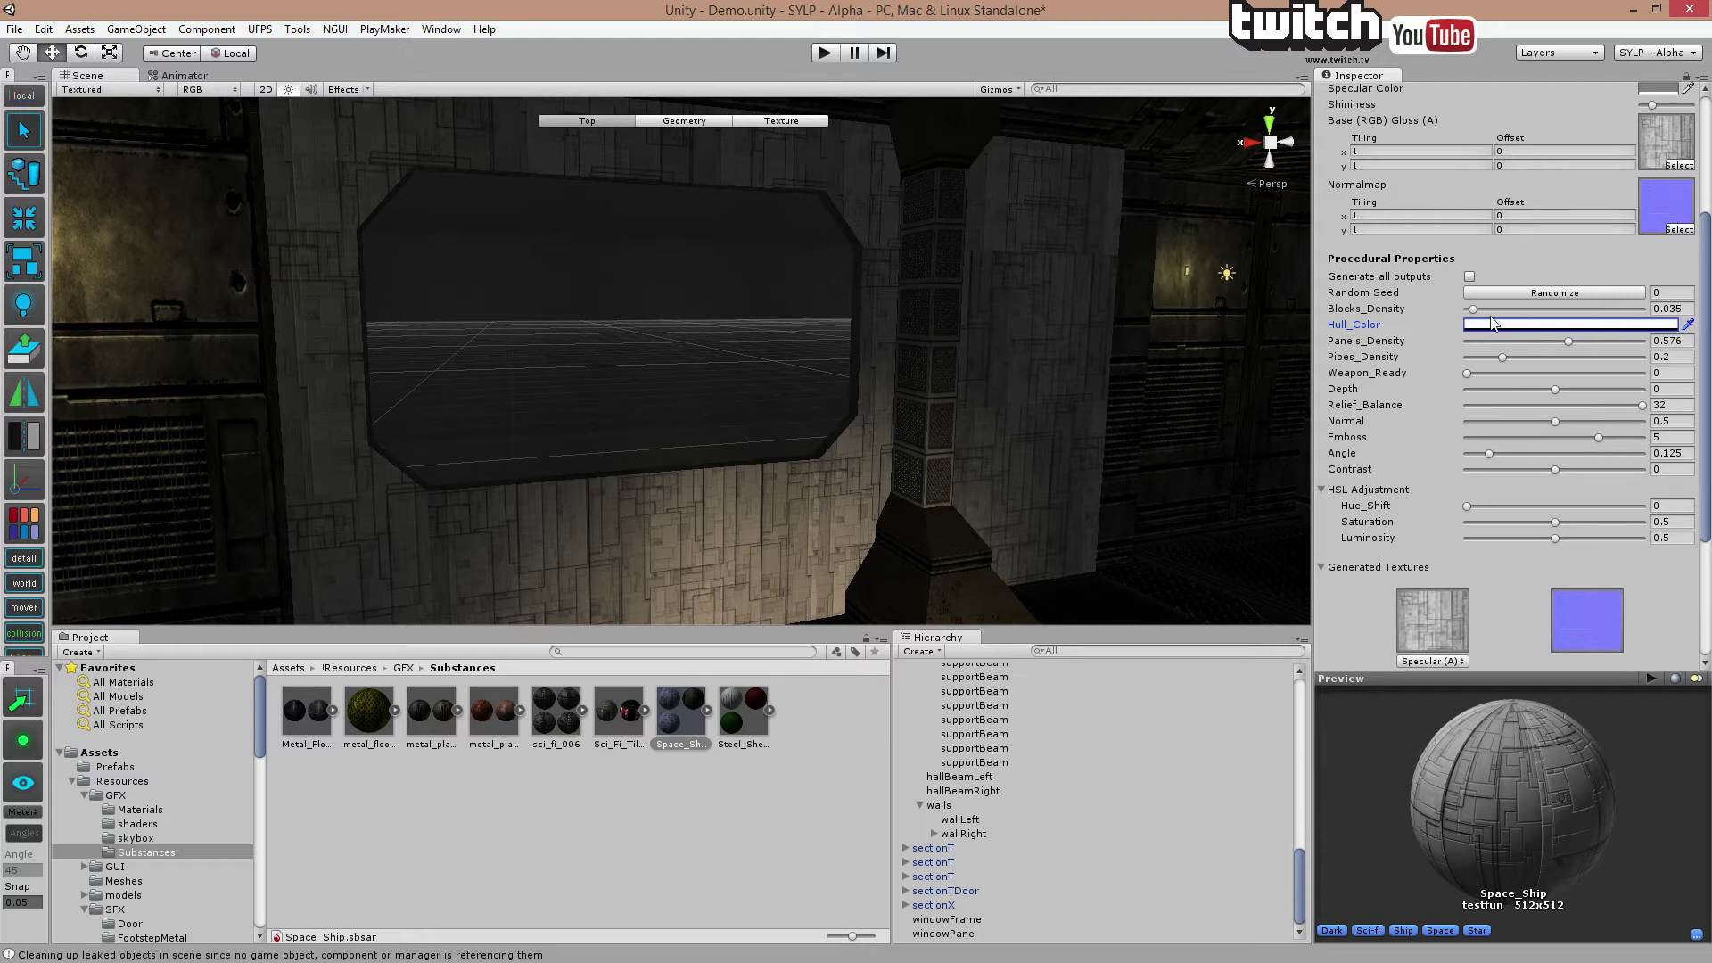
left_click(1520, 358)
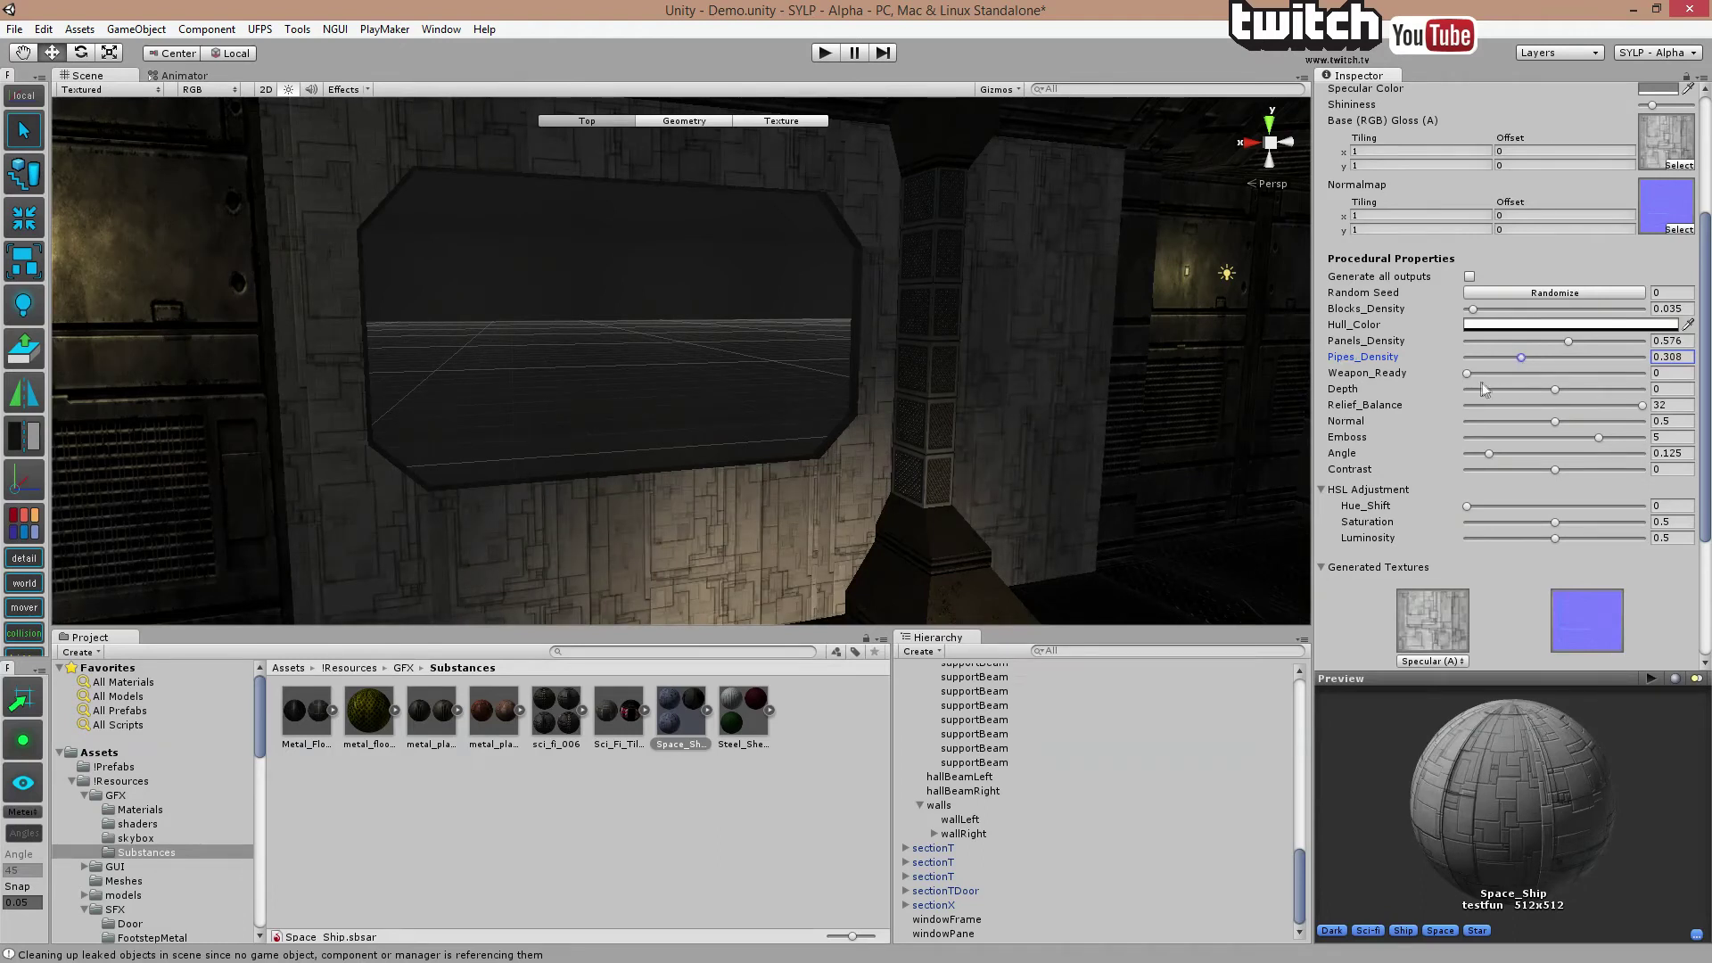
Reset Weapon_Ready; set Depth -0.09, Relief_Balance 21.7, Normal 0.415, Emboss -1.3, Angle 0.217, Contrast 1.
left_click_drag(1482, 386, 1603, 406)
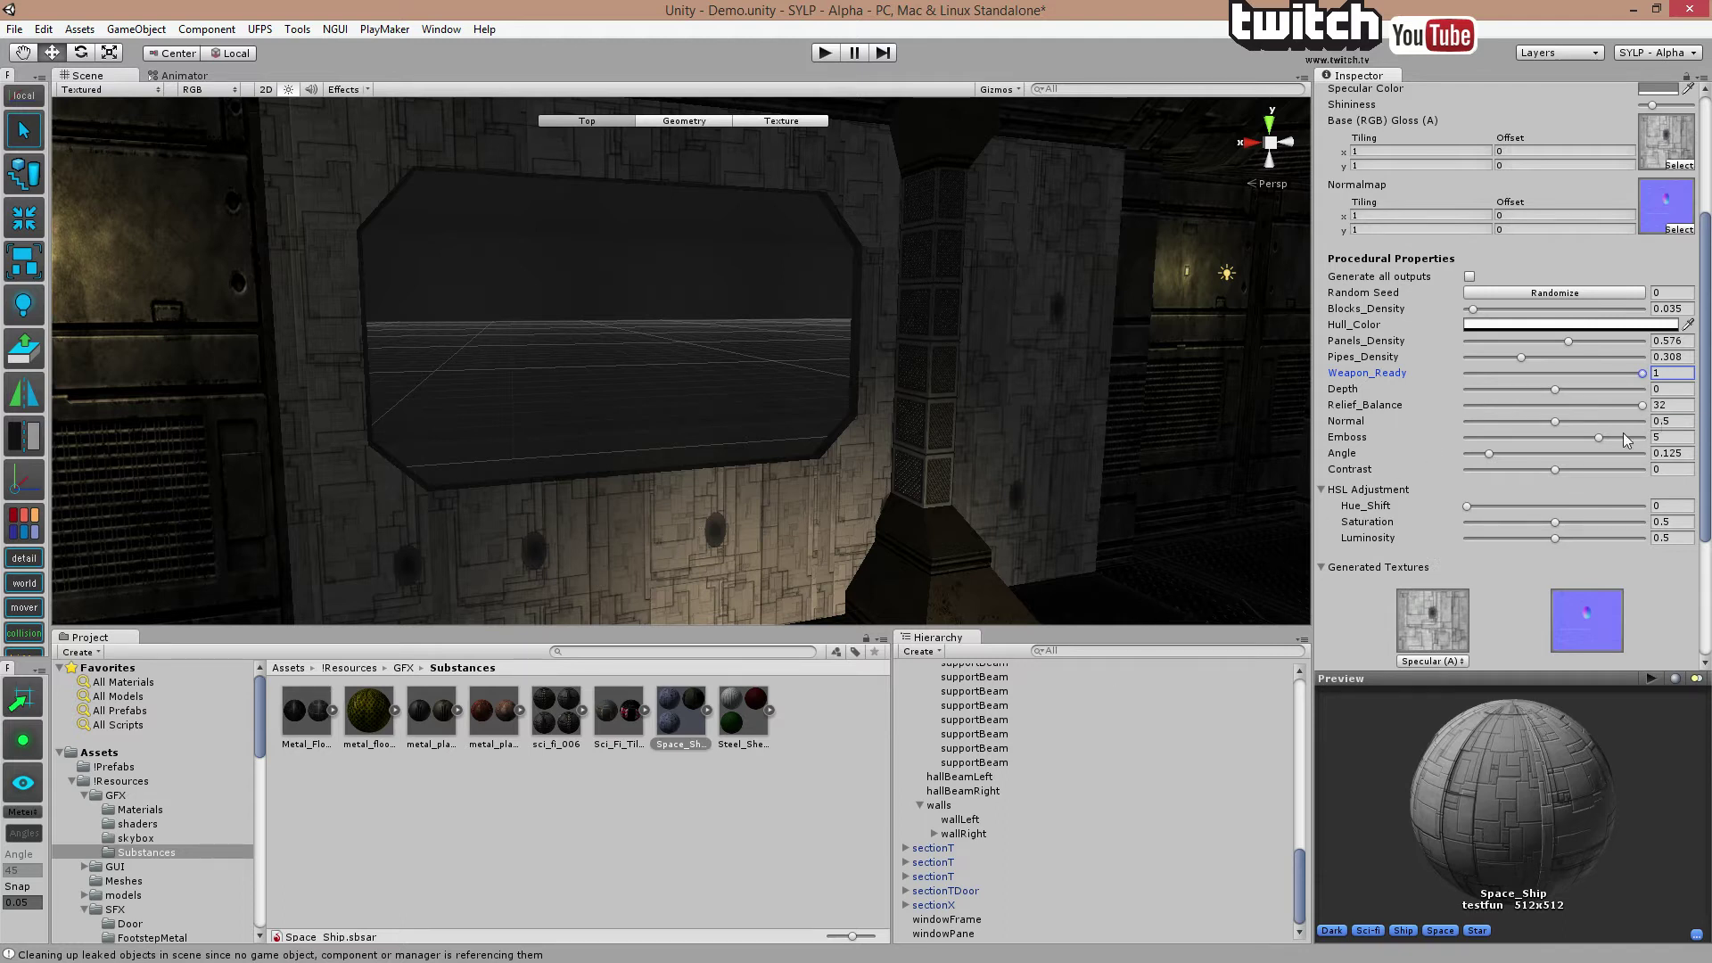
left_click_drag(1641, 372, 1466, 403)
type("-0.9")
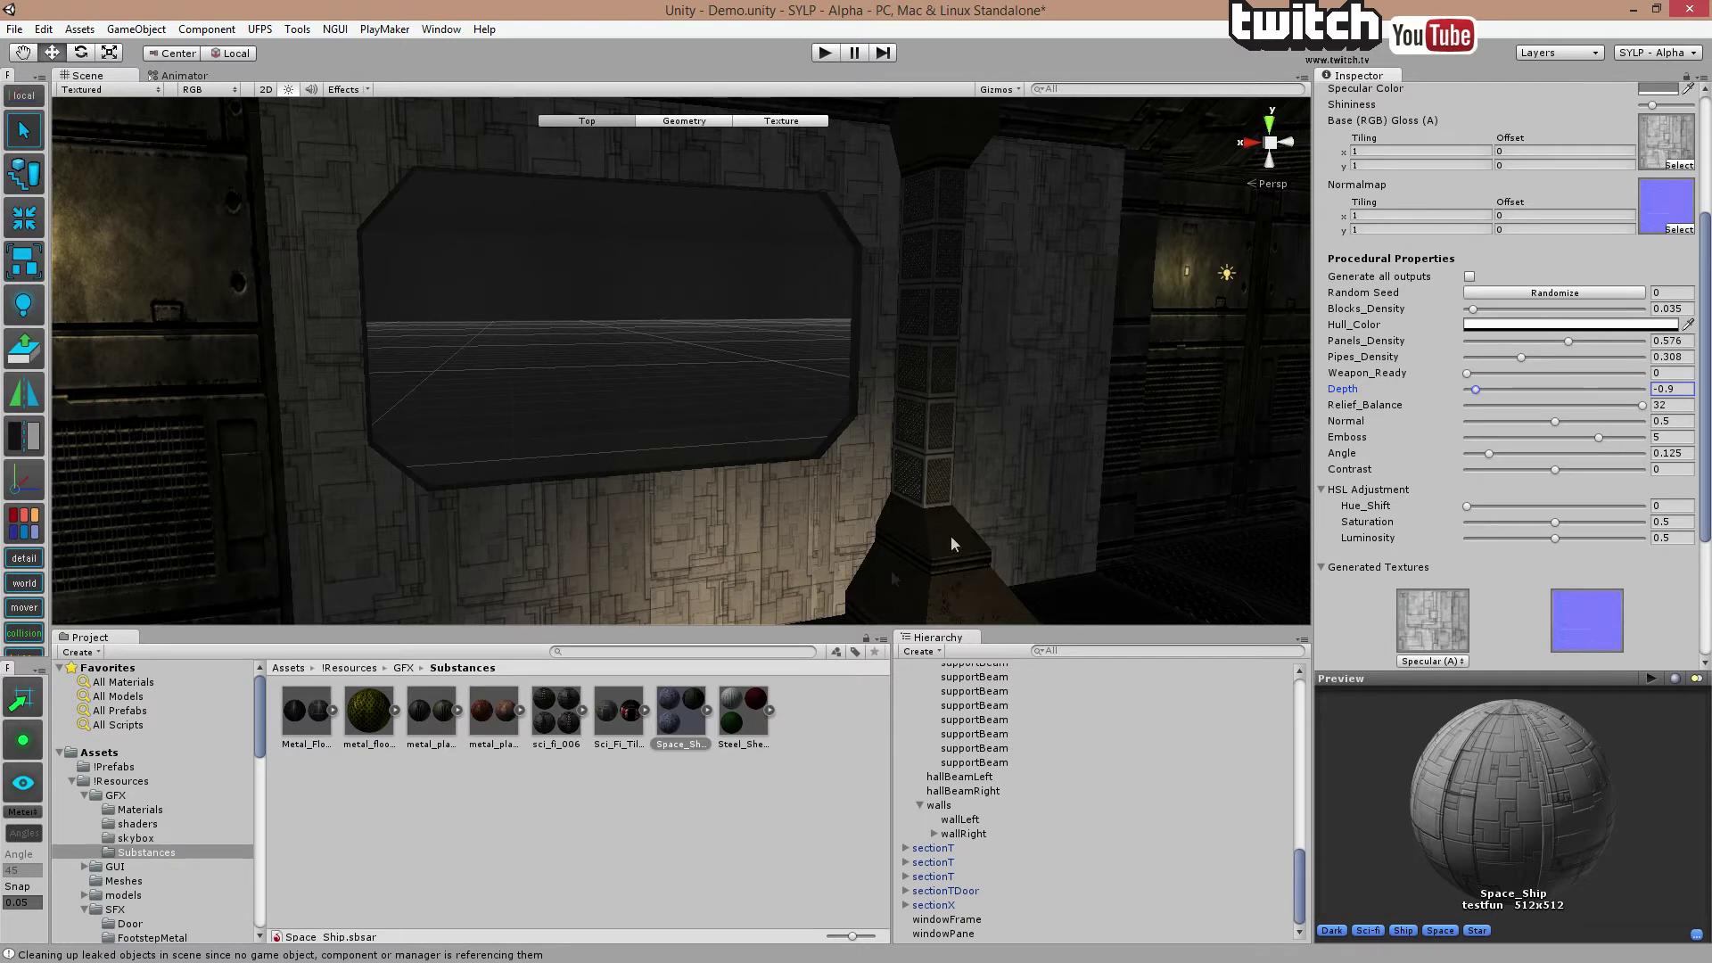
left_click_drag(1476, 390, 1553, 397)
left_click_drag(1641, 406, 1620, 469)
left_click(1507, 453)
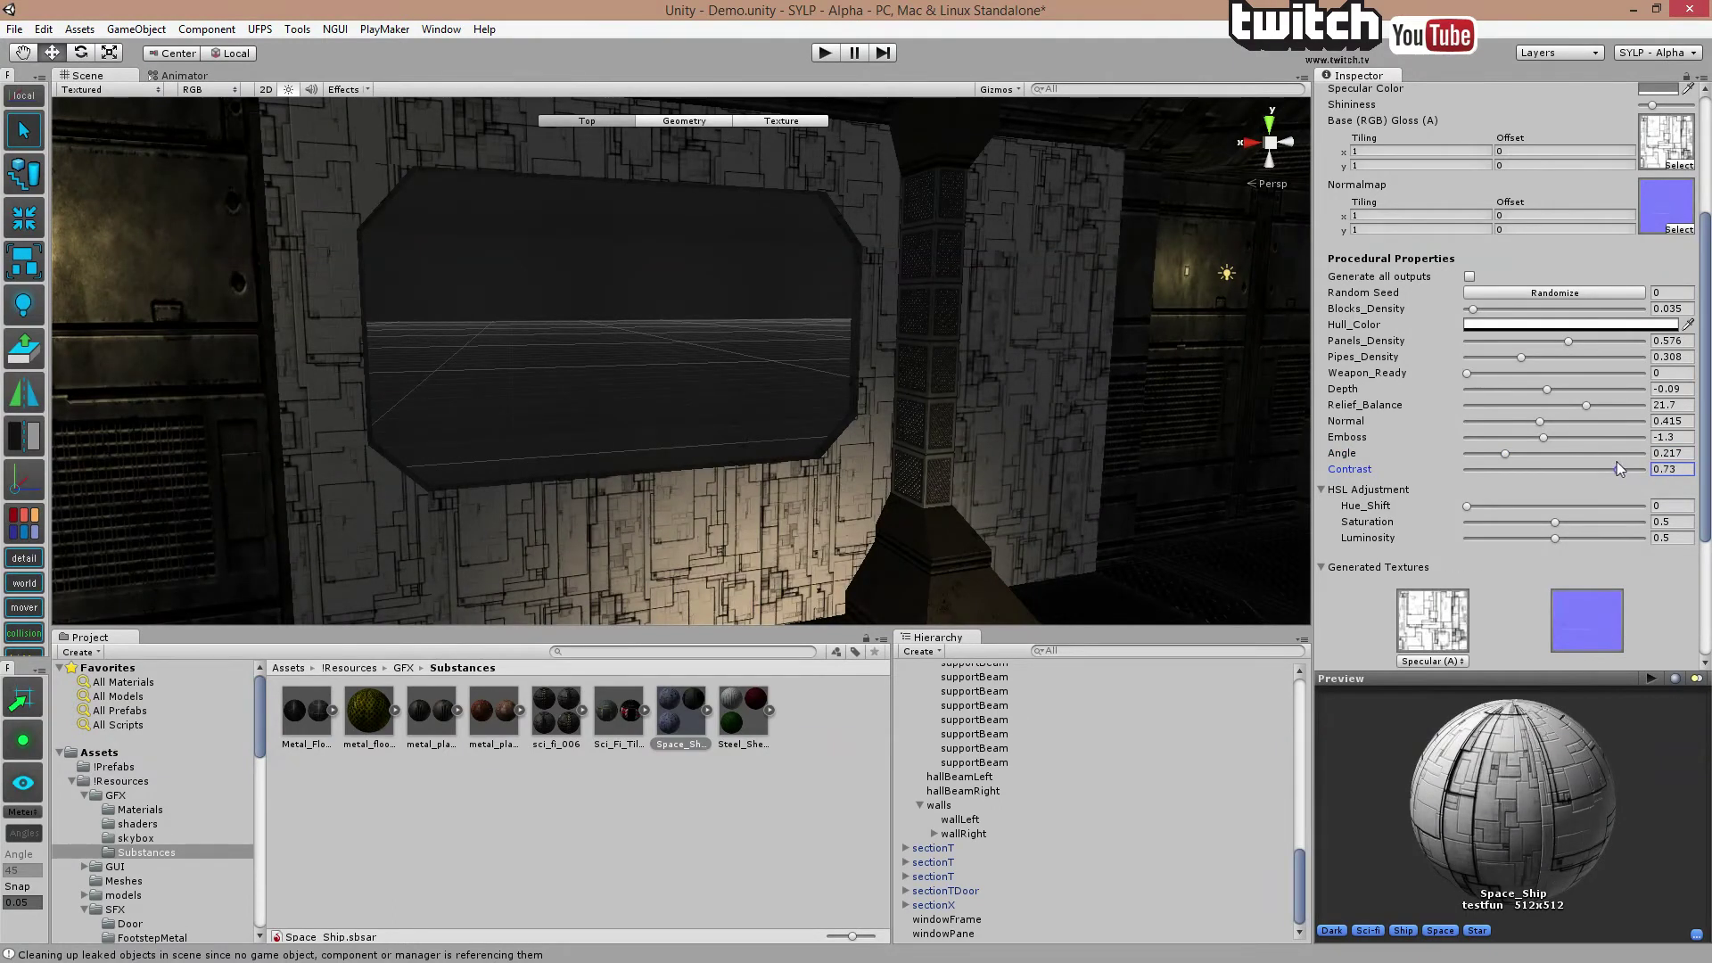
left_click_drag(1618, 464, 1664, 457)
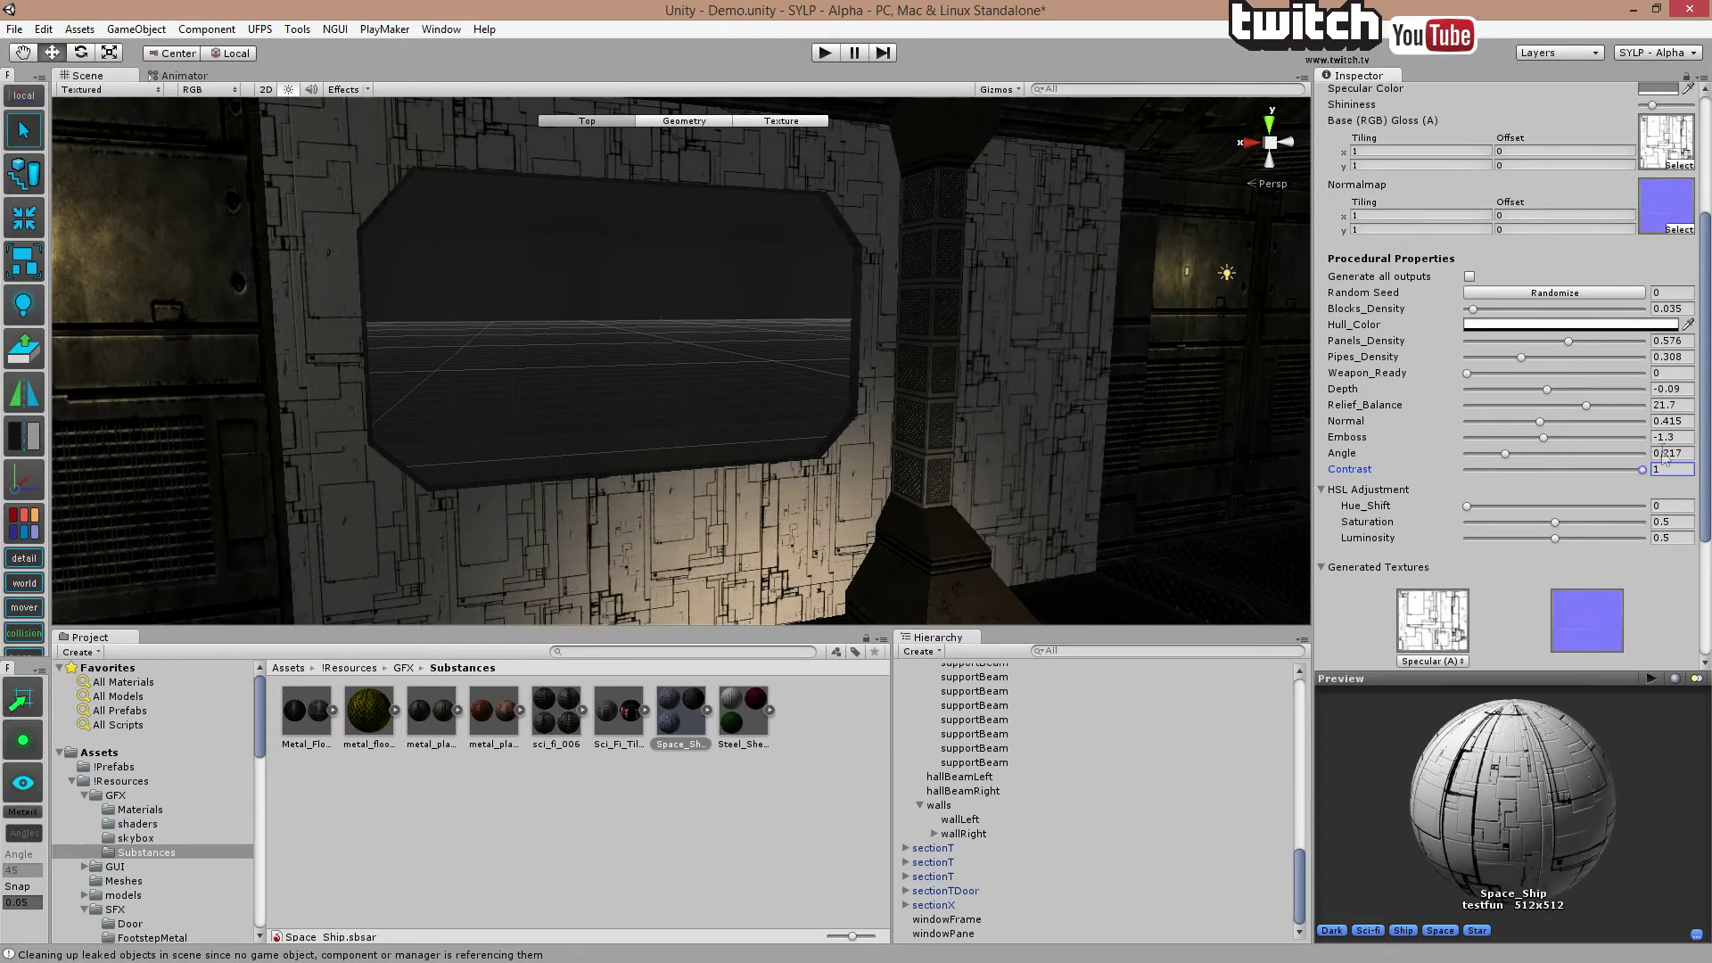
Set the testfun material's Hull_Color to a bright green.
left_click(1607, 327)
left_click_drag(1052, 465, 1053, 482)
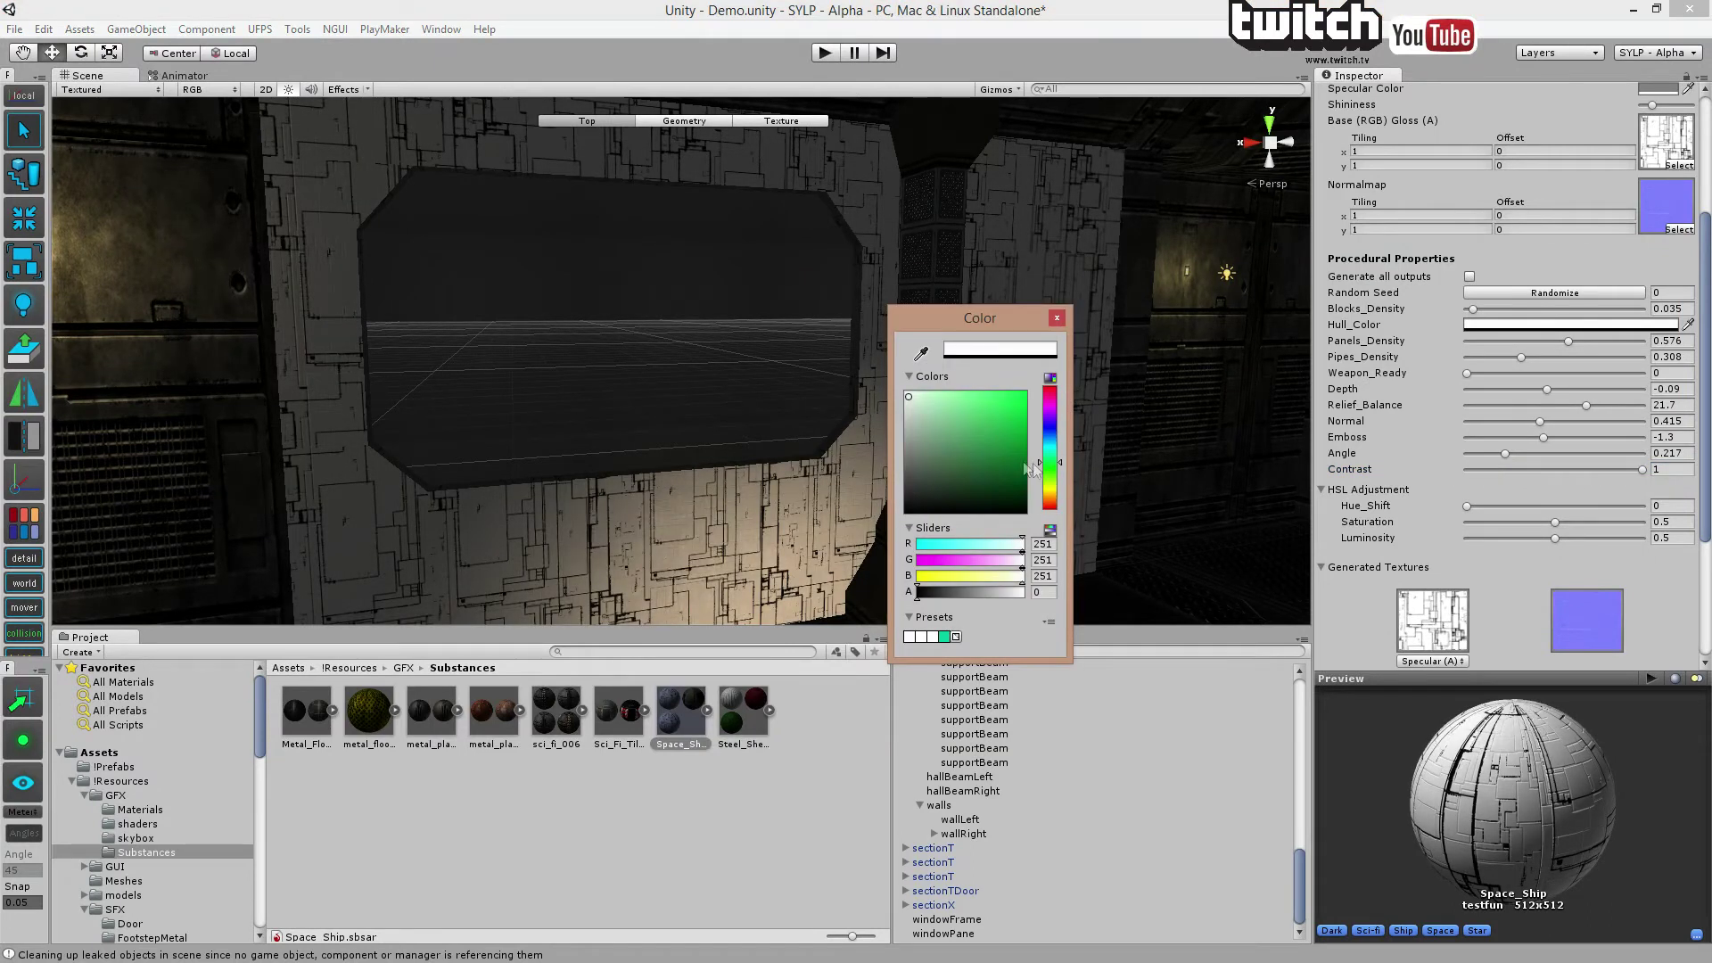
left_click(1056, 318)
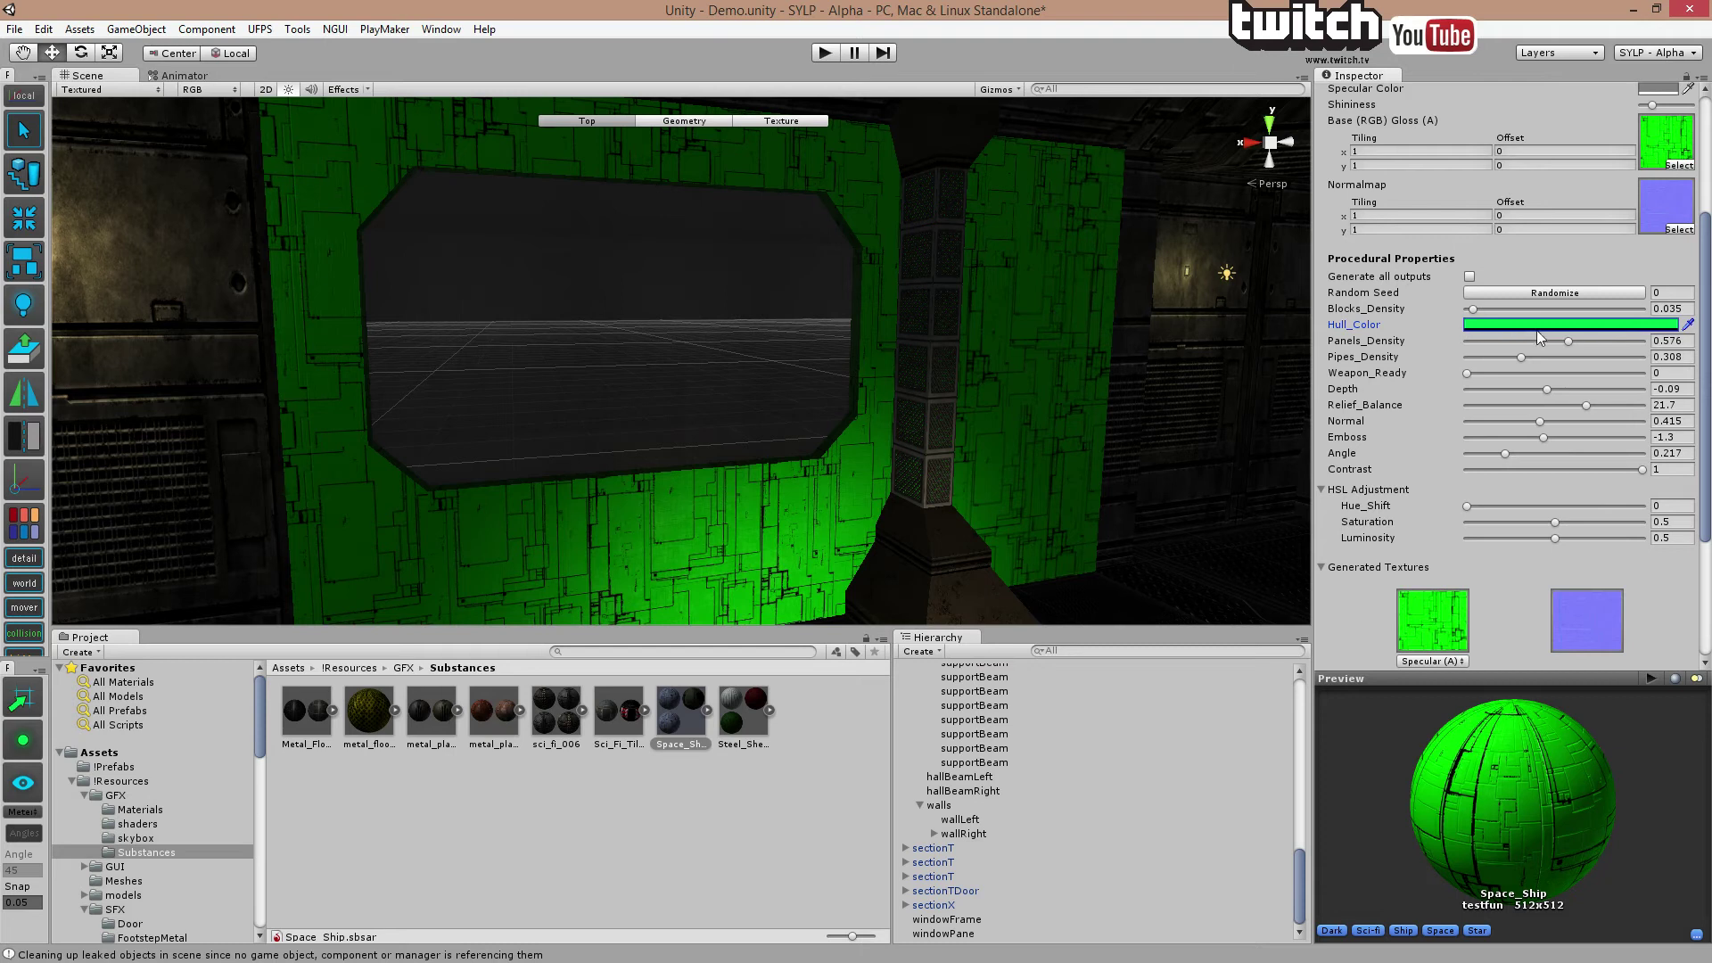
left_click(1537, 326)
left_click(1023, 420)
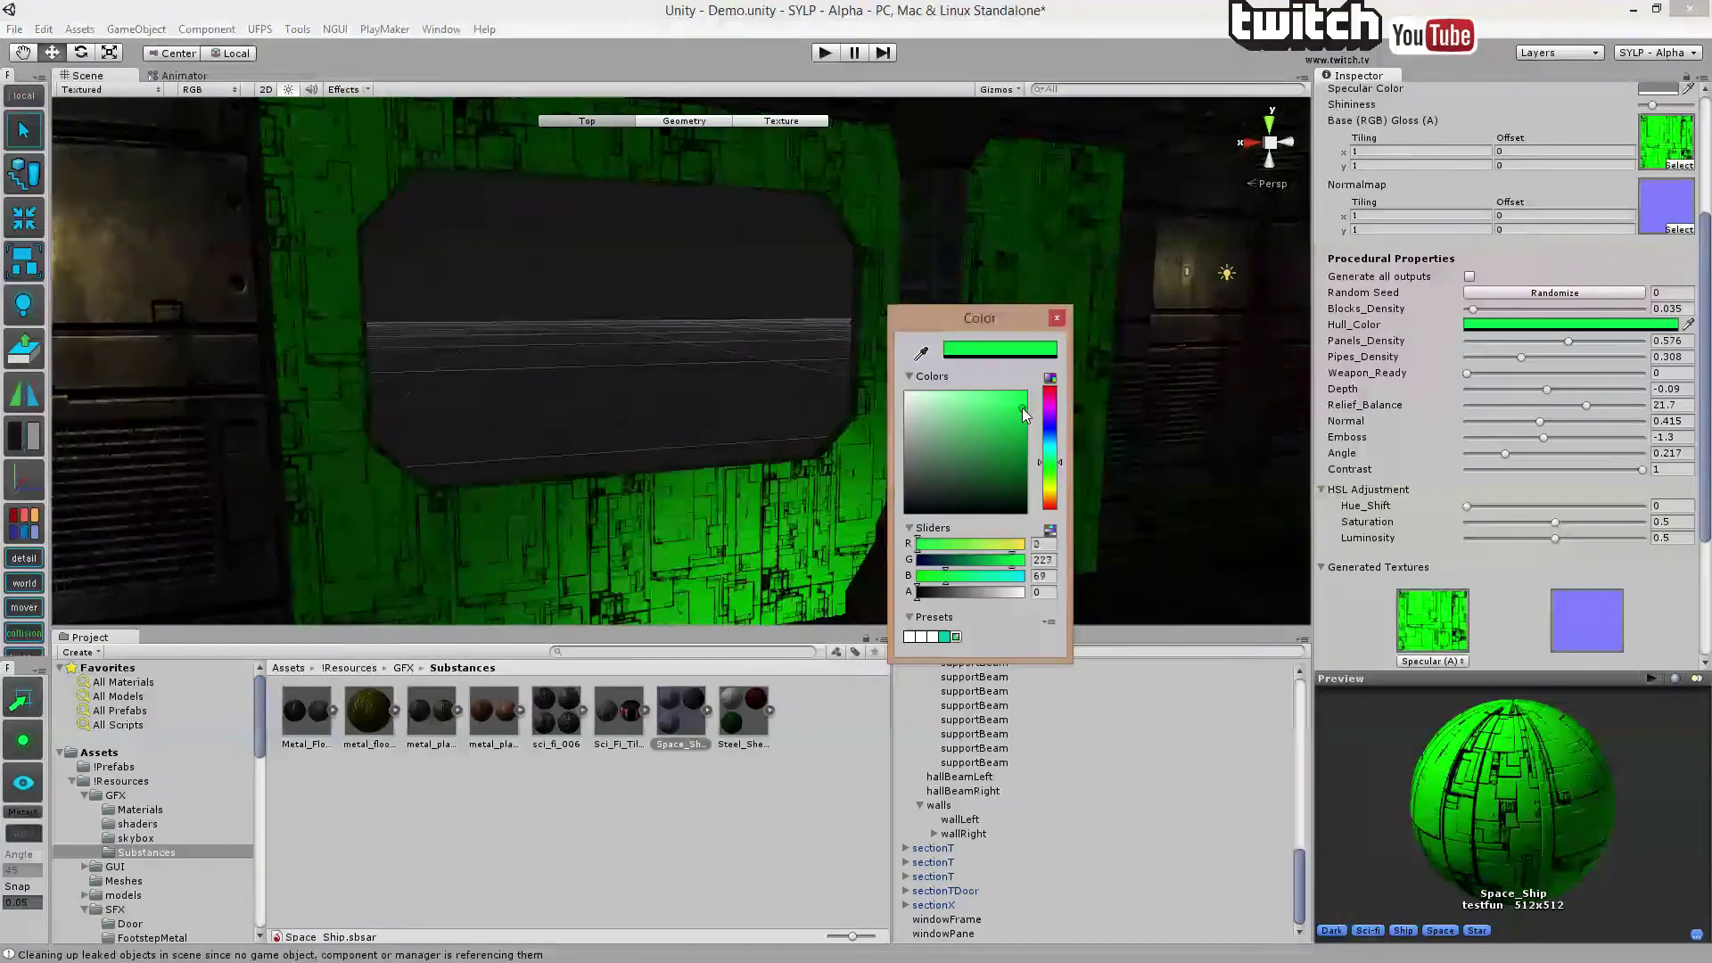
left_click(1015, 407)
left_click(1057, 318)
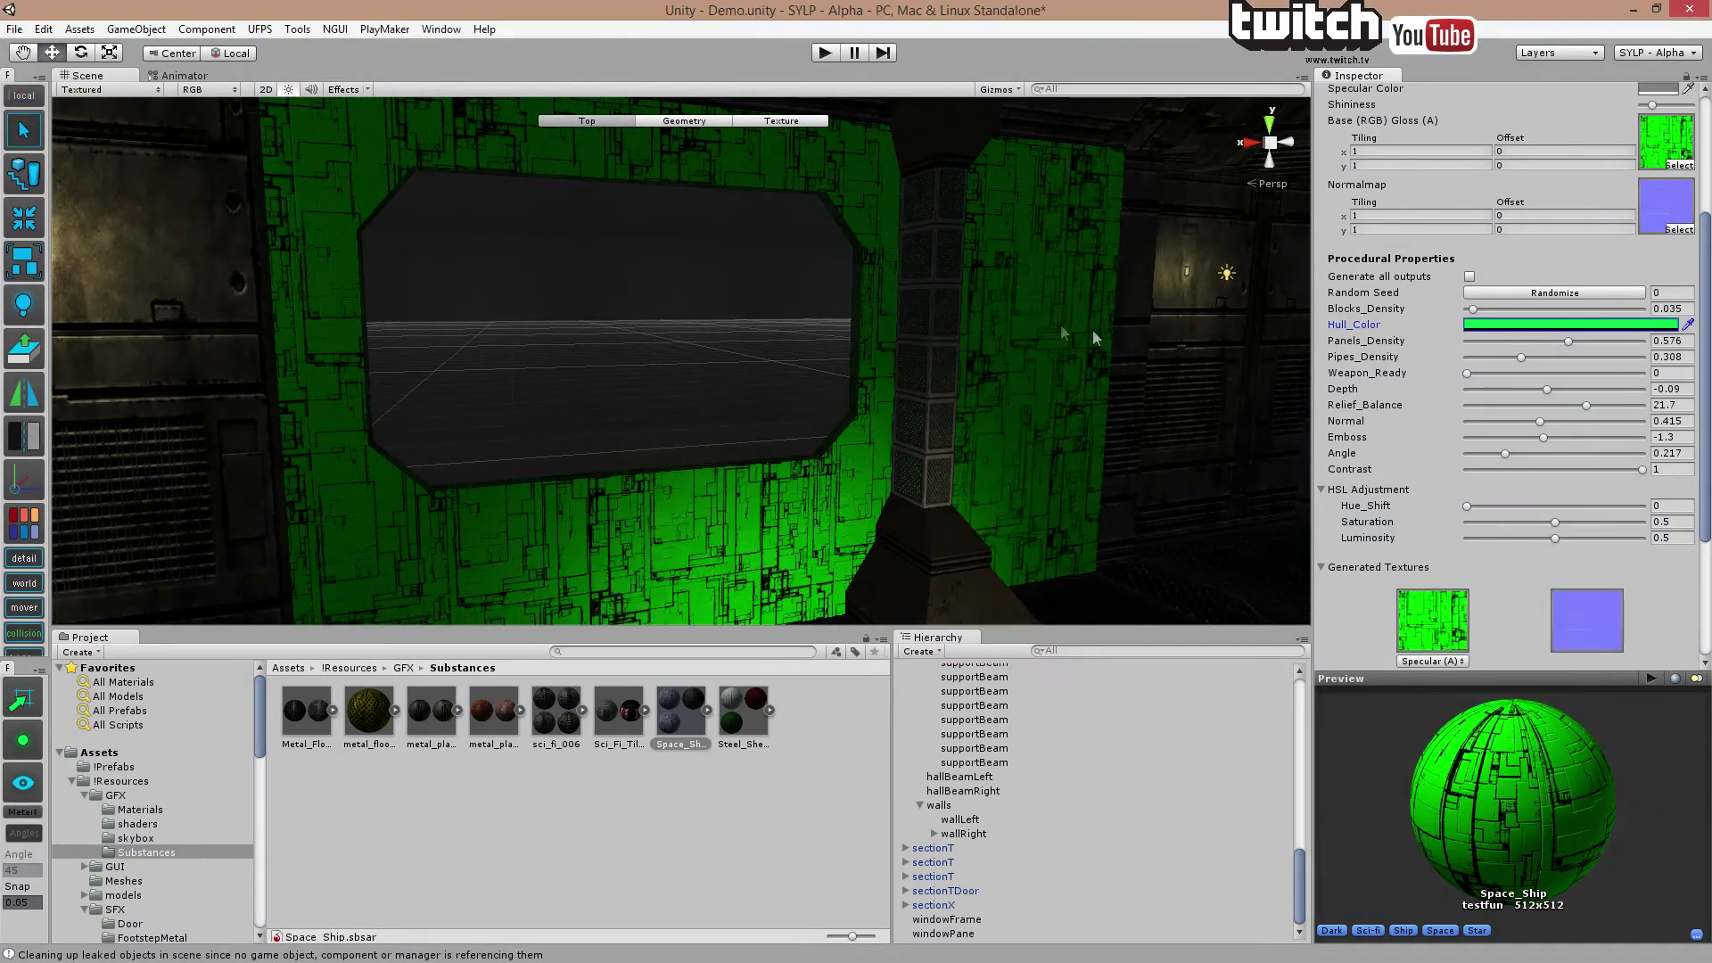
Set HSL Saturation to 0.347 and Luminosity to 0.515, then delete the testfun substance.
scroll(1575, 435, "down", 3)
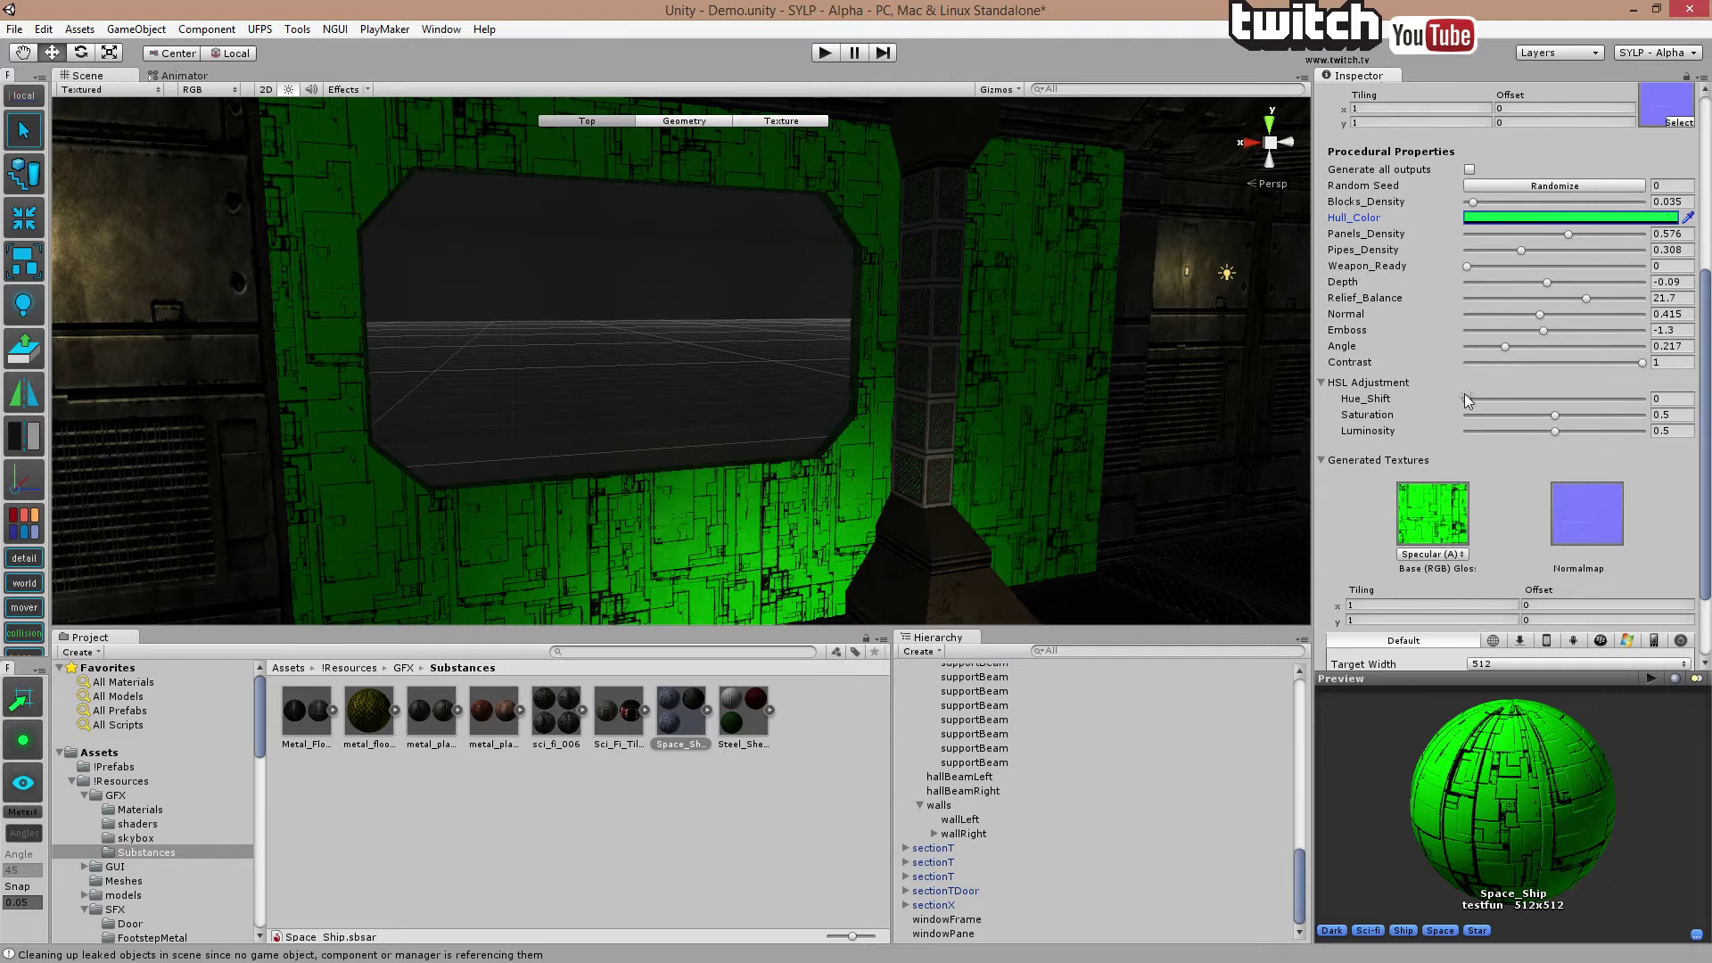
left_click_drag(1466, 398, 1561, 430)
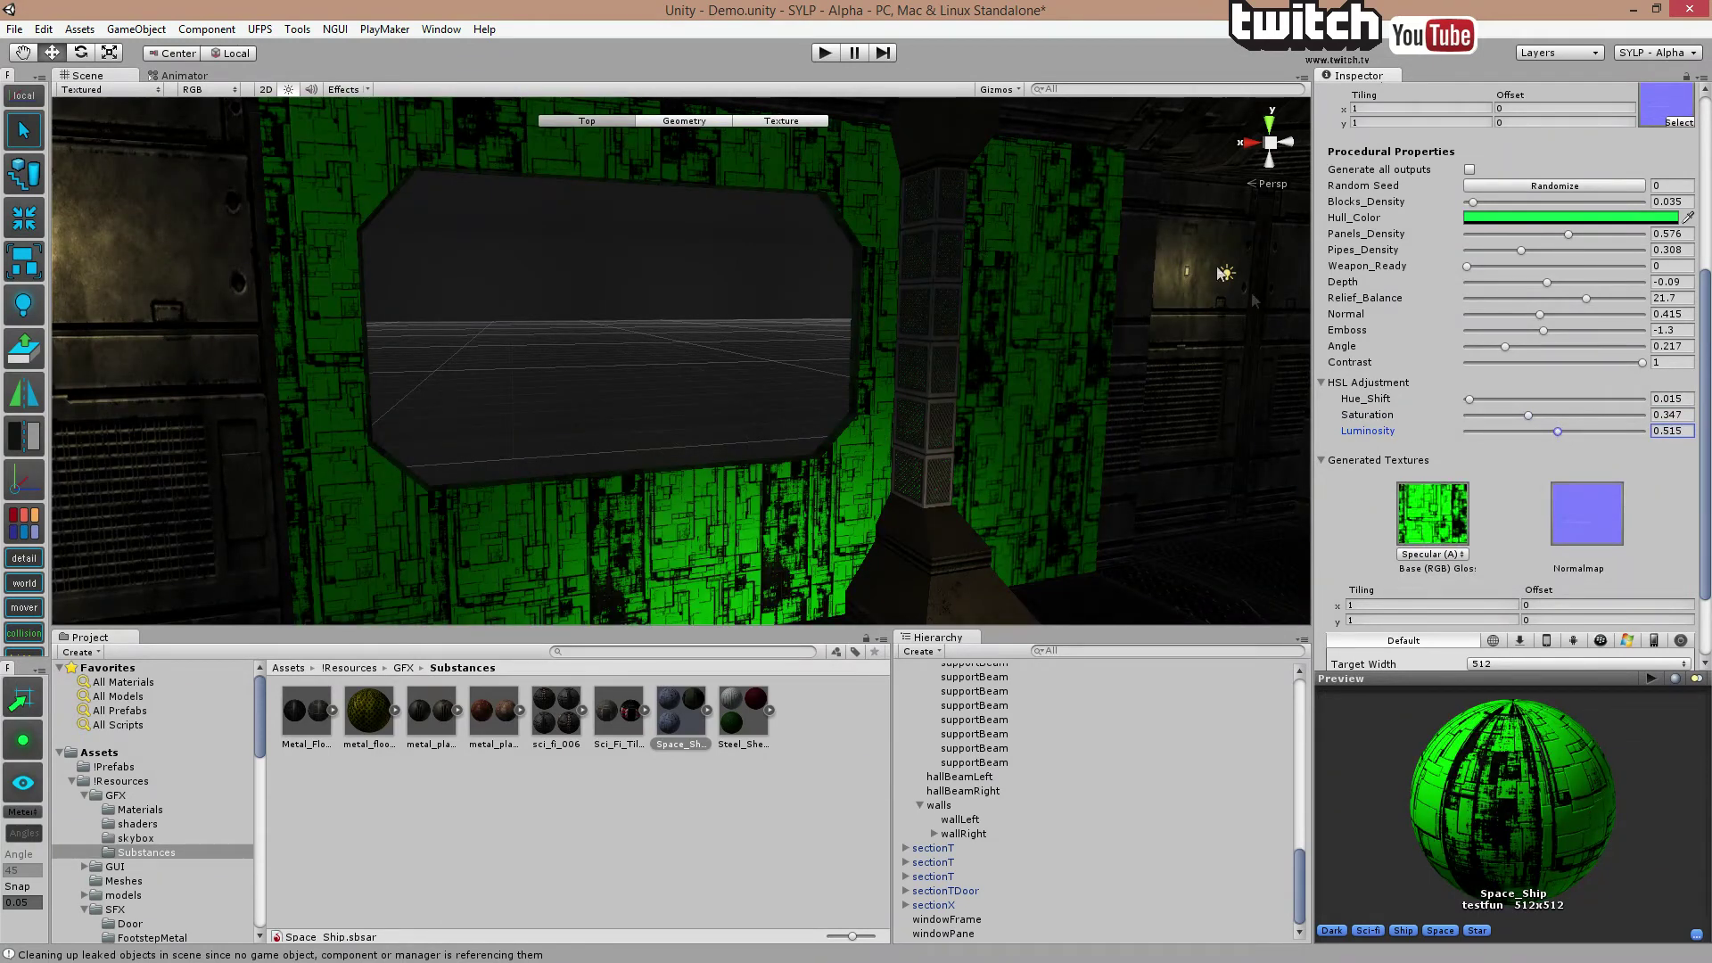
right_click_drag(1070, 393, 1064, 375)
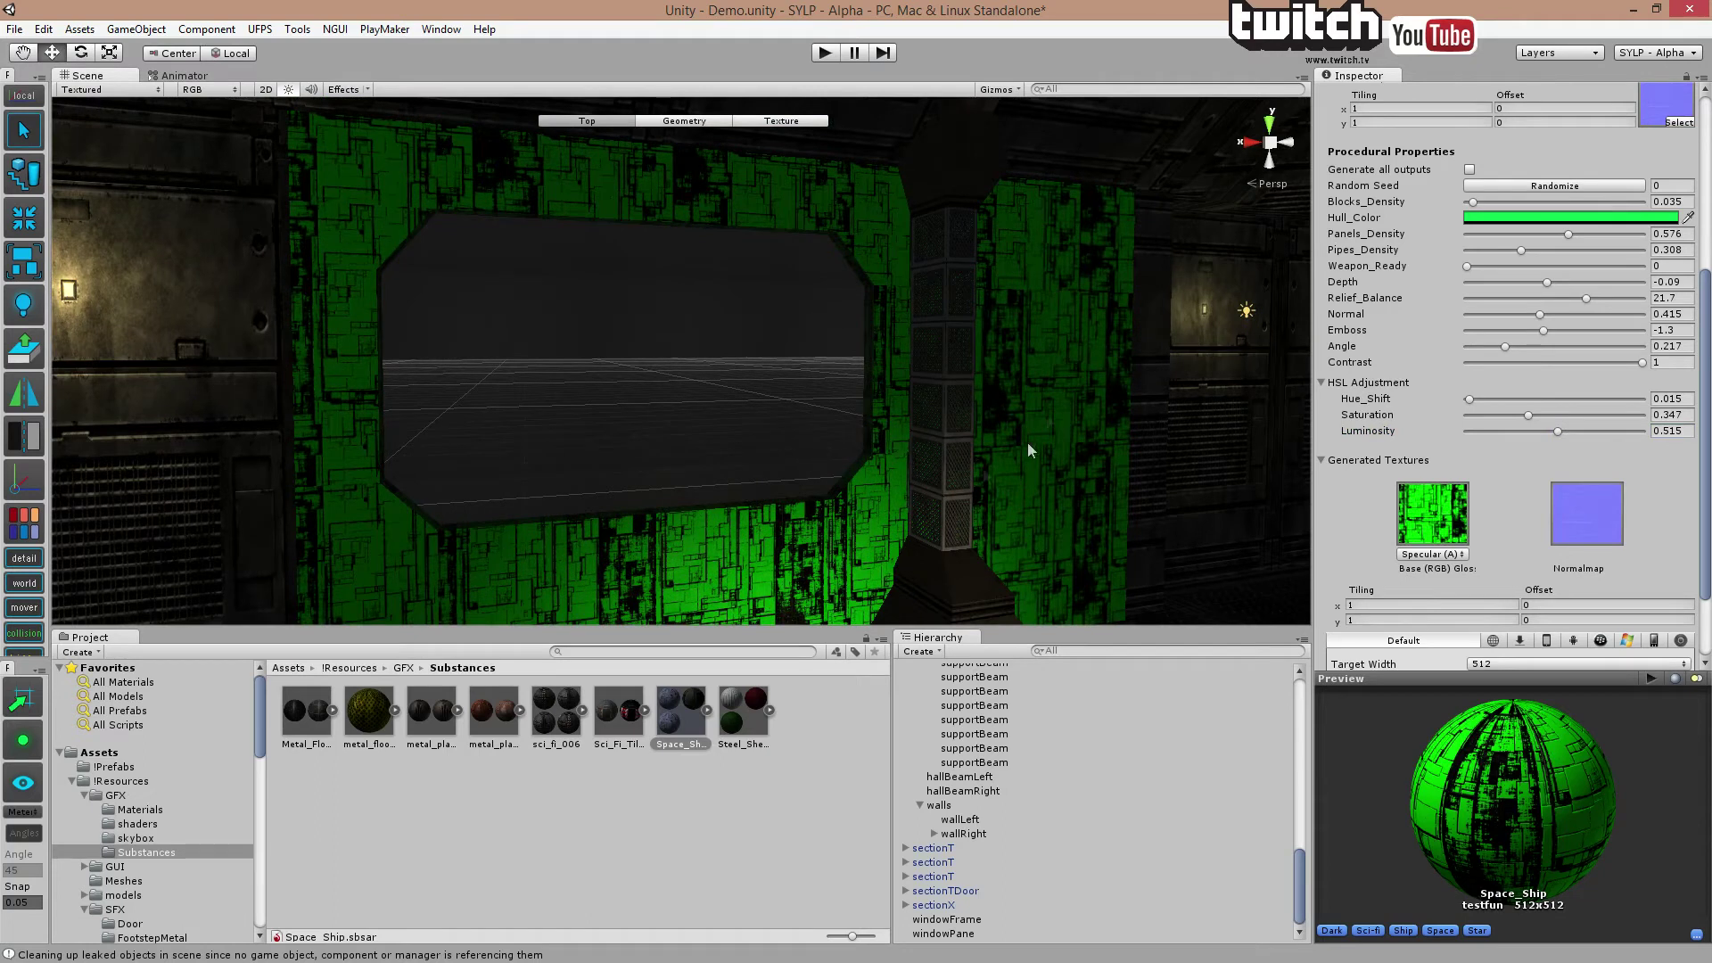
scroll(1389, 355, "up", 3)
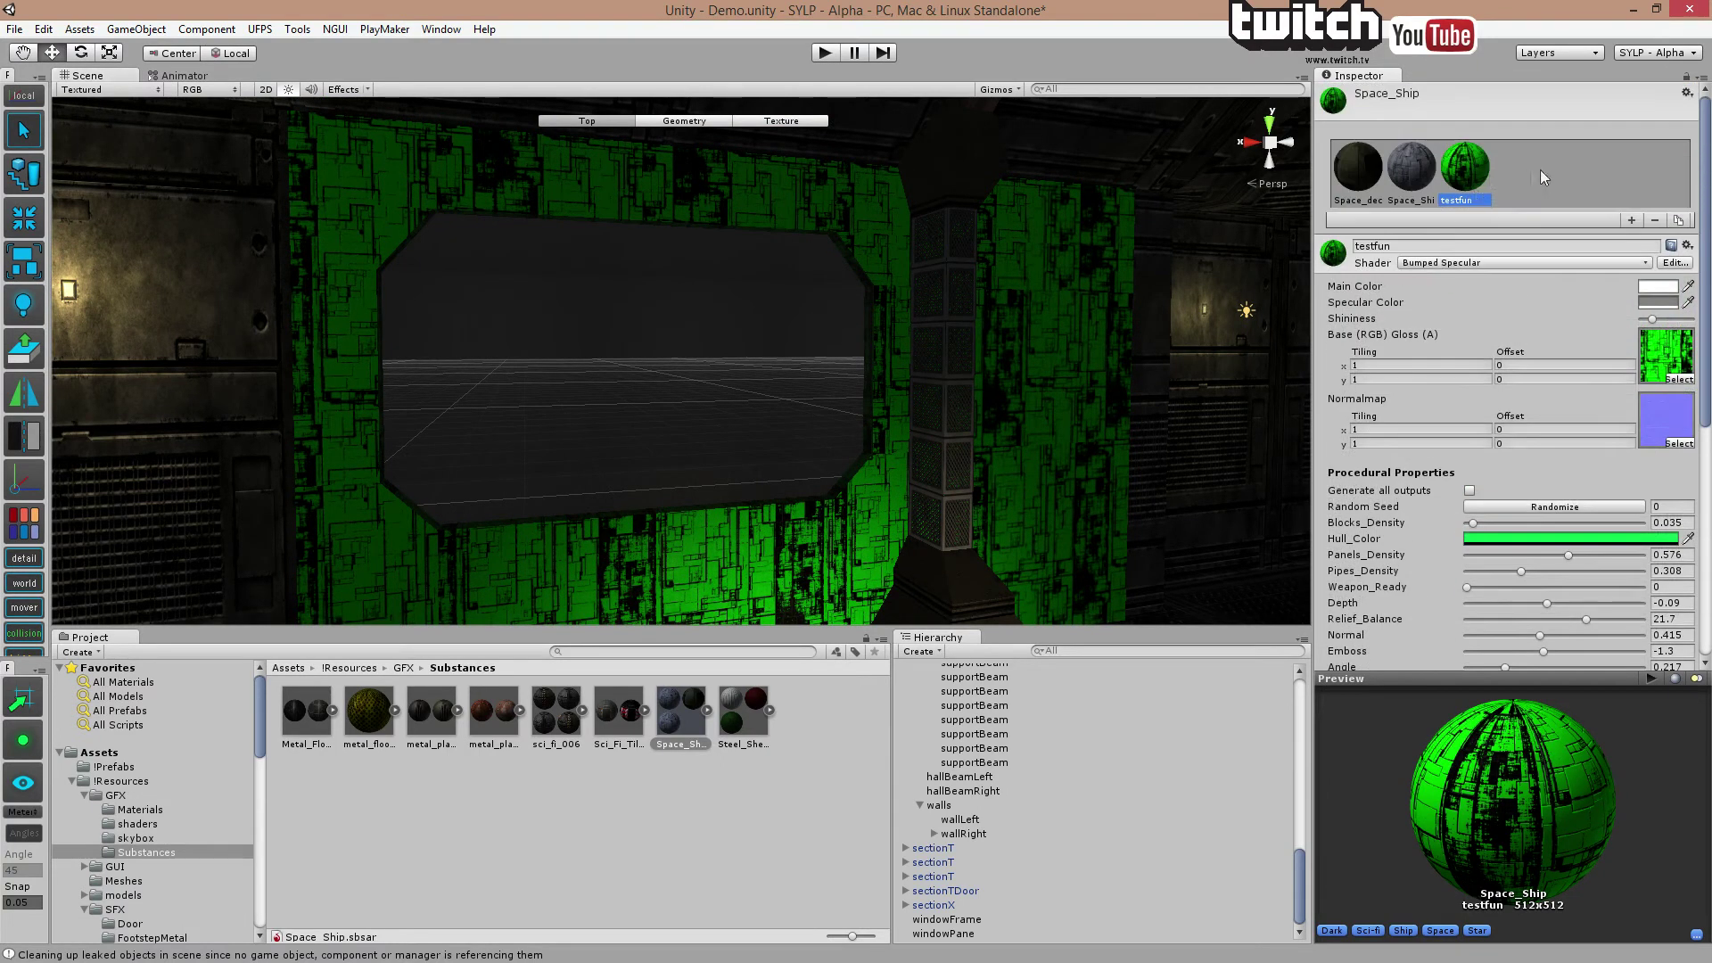
left_click(1655, 219)
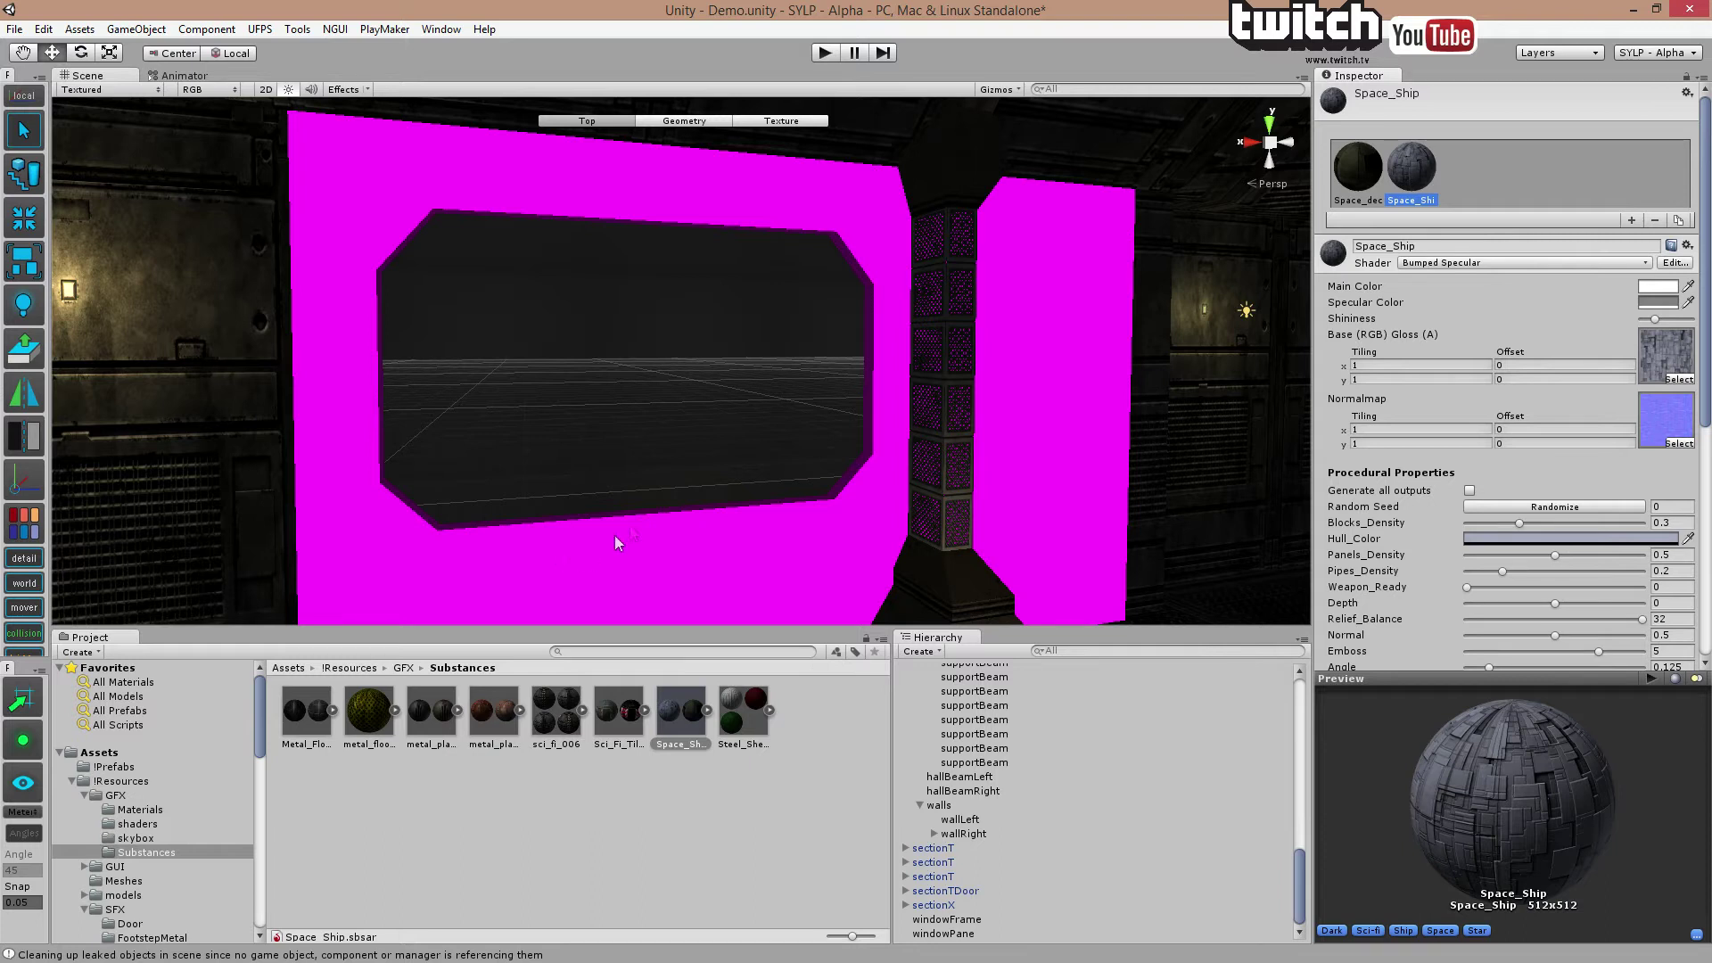
Select the windowFrame wall and assign Sci_Fi_Tile_01 through the Texture Editor, searching 'sc'.
left_click(1032, 521)
key("t")
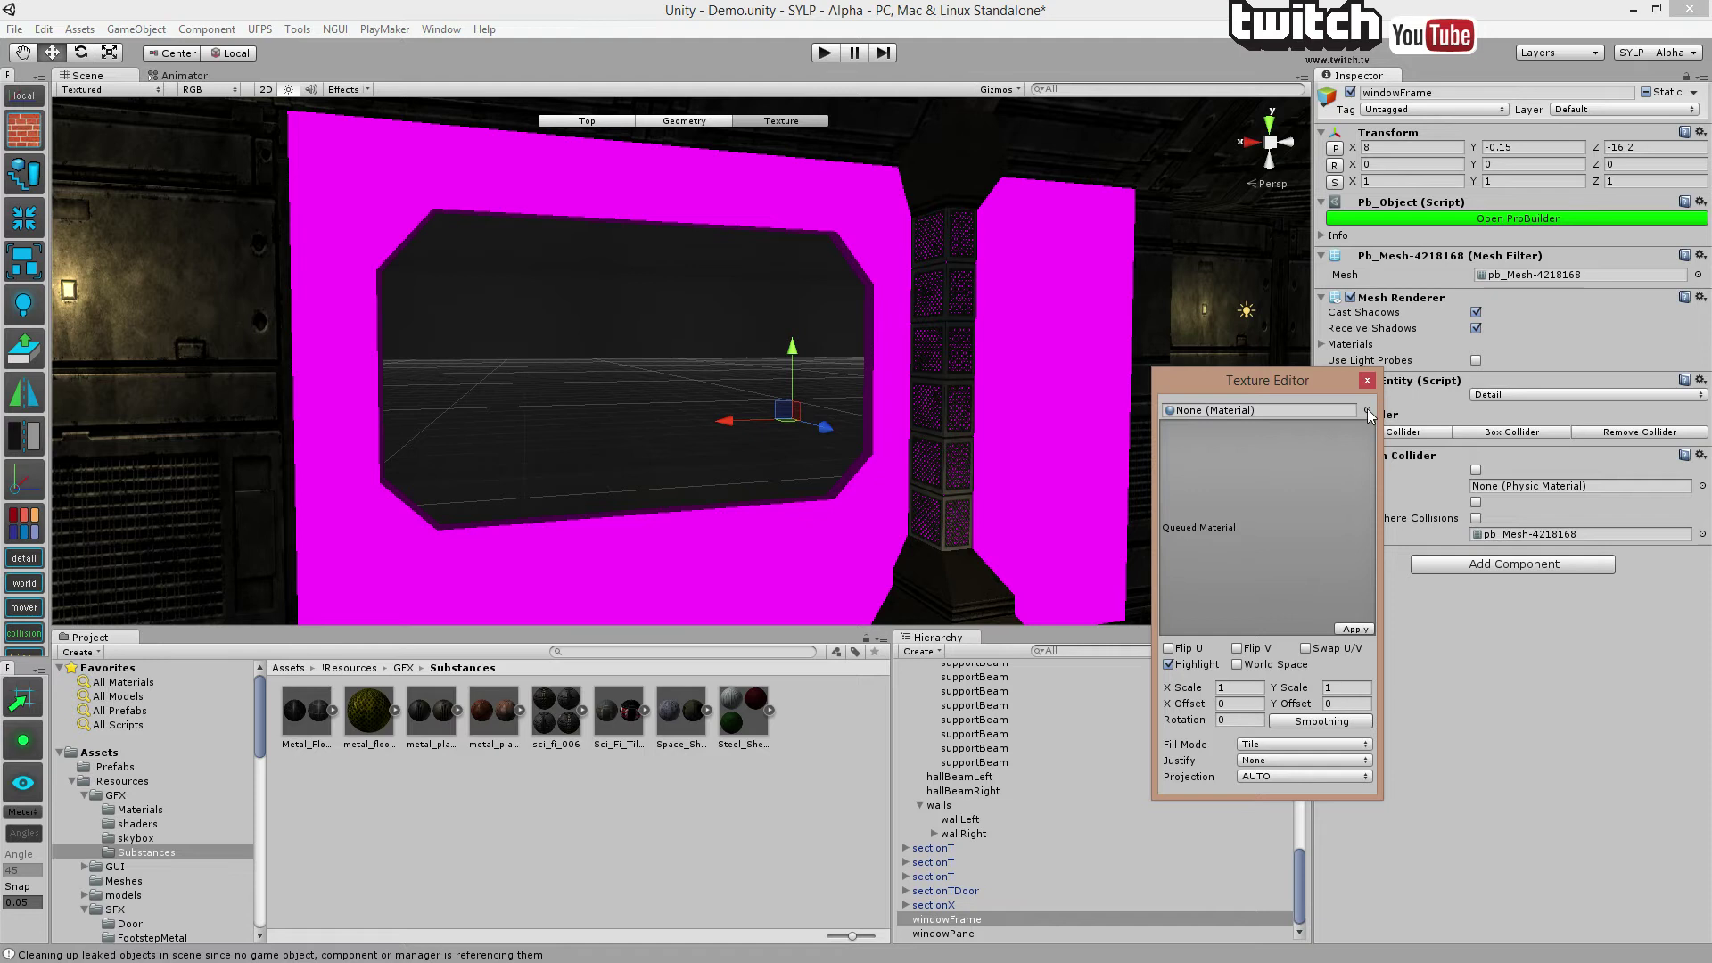
left_click(1367, 409)
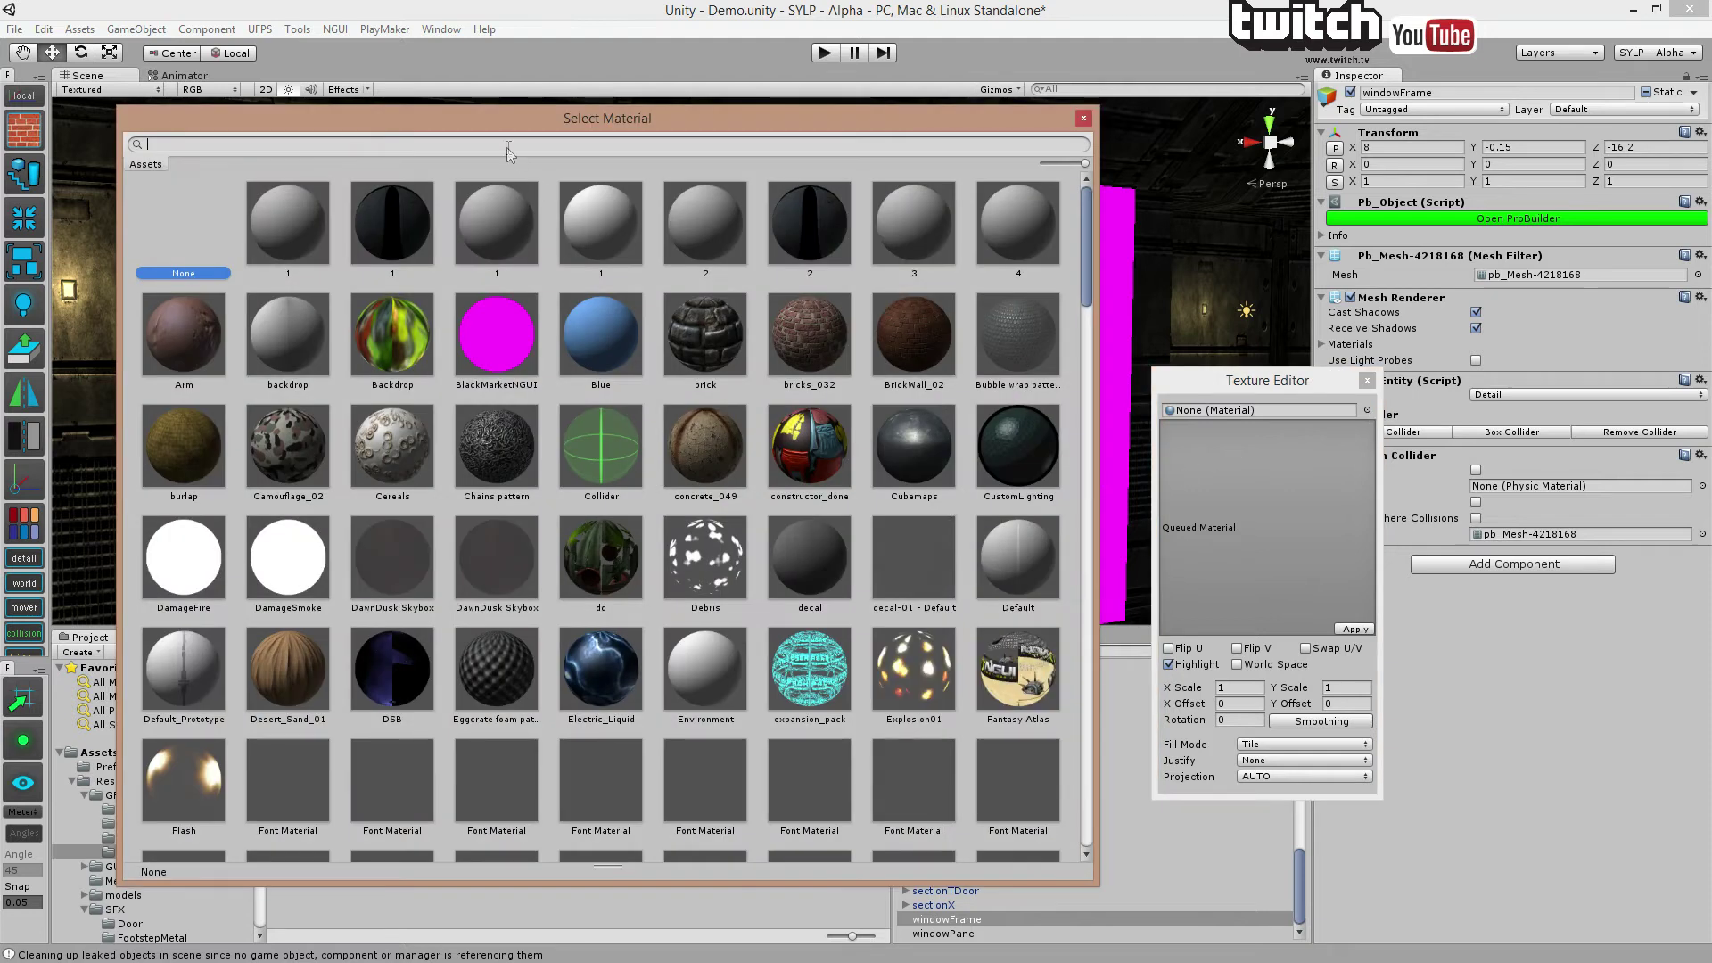
type("sc")
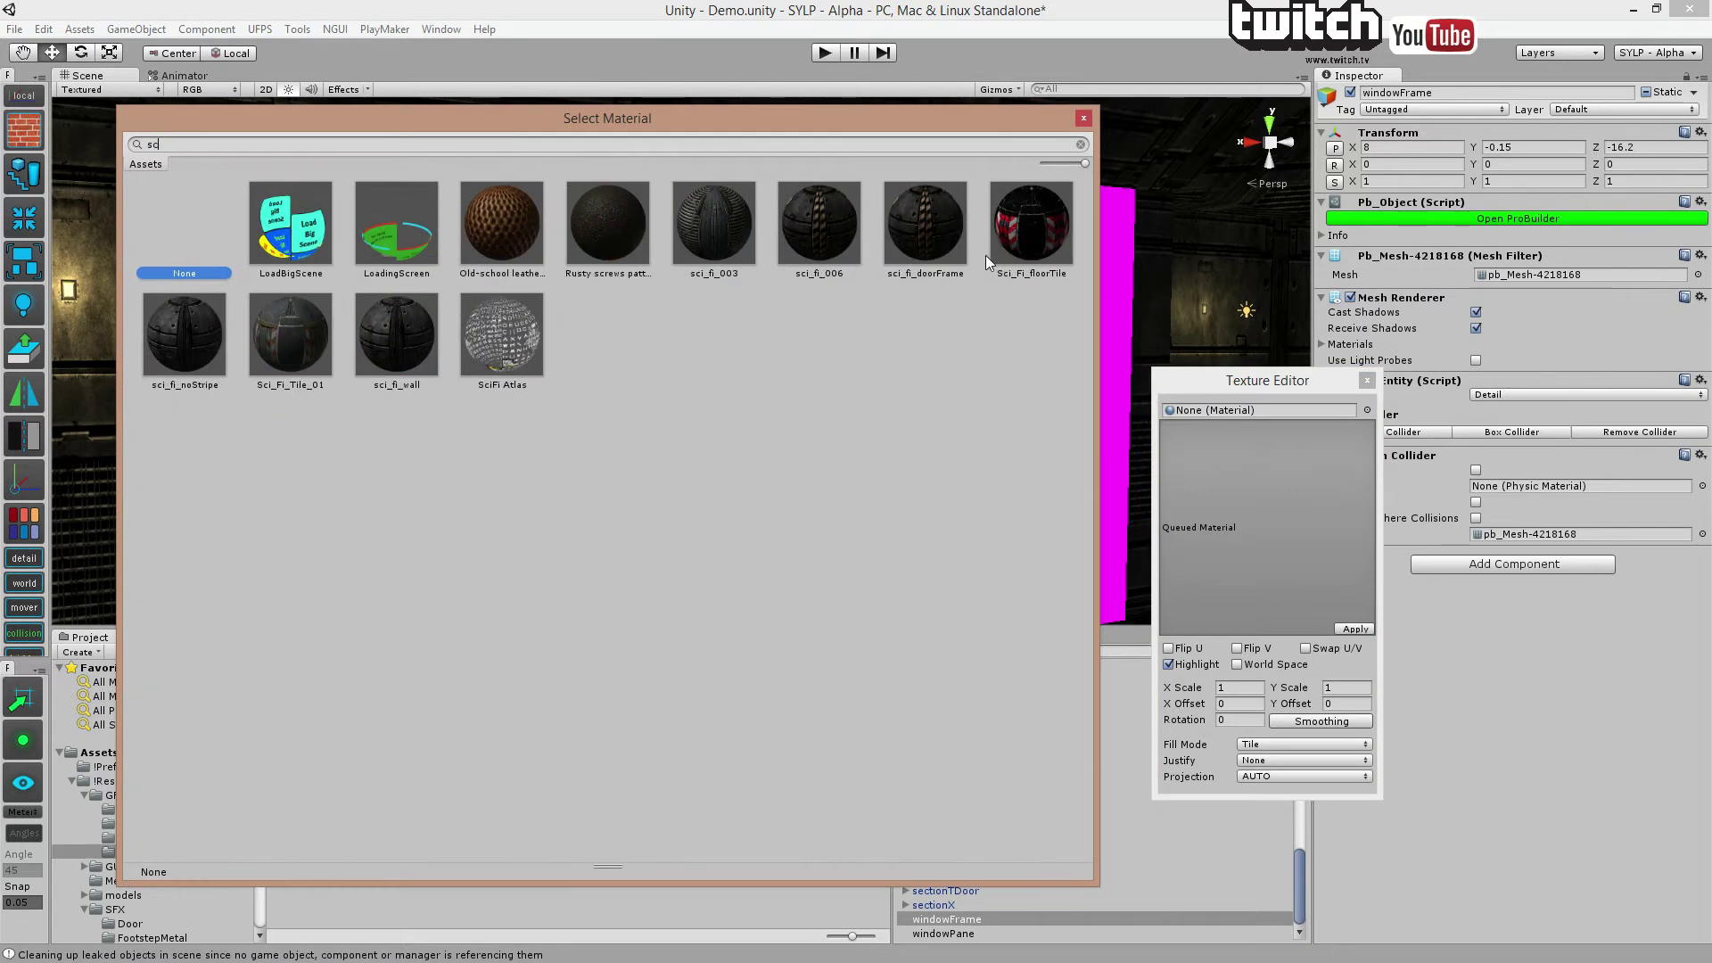
left_click(274, 358)
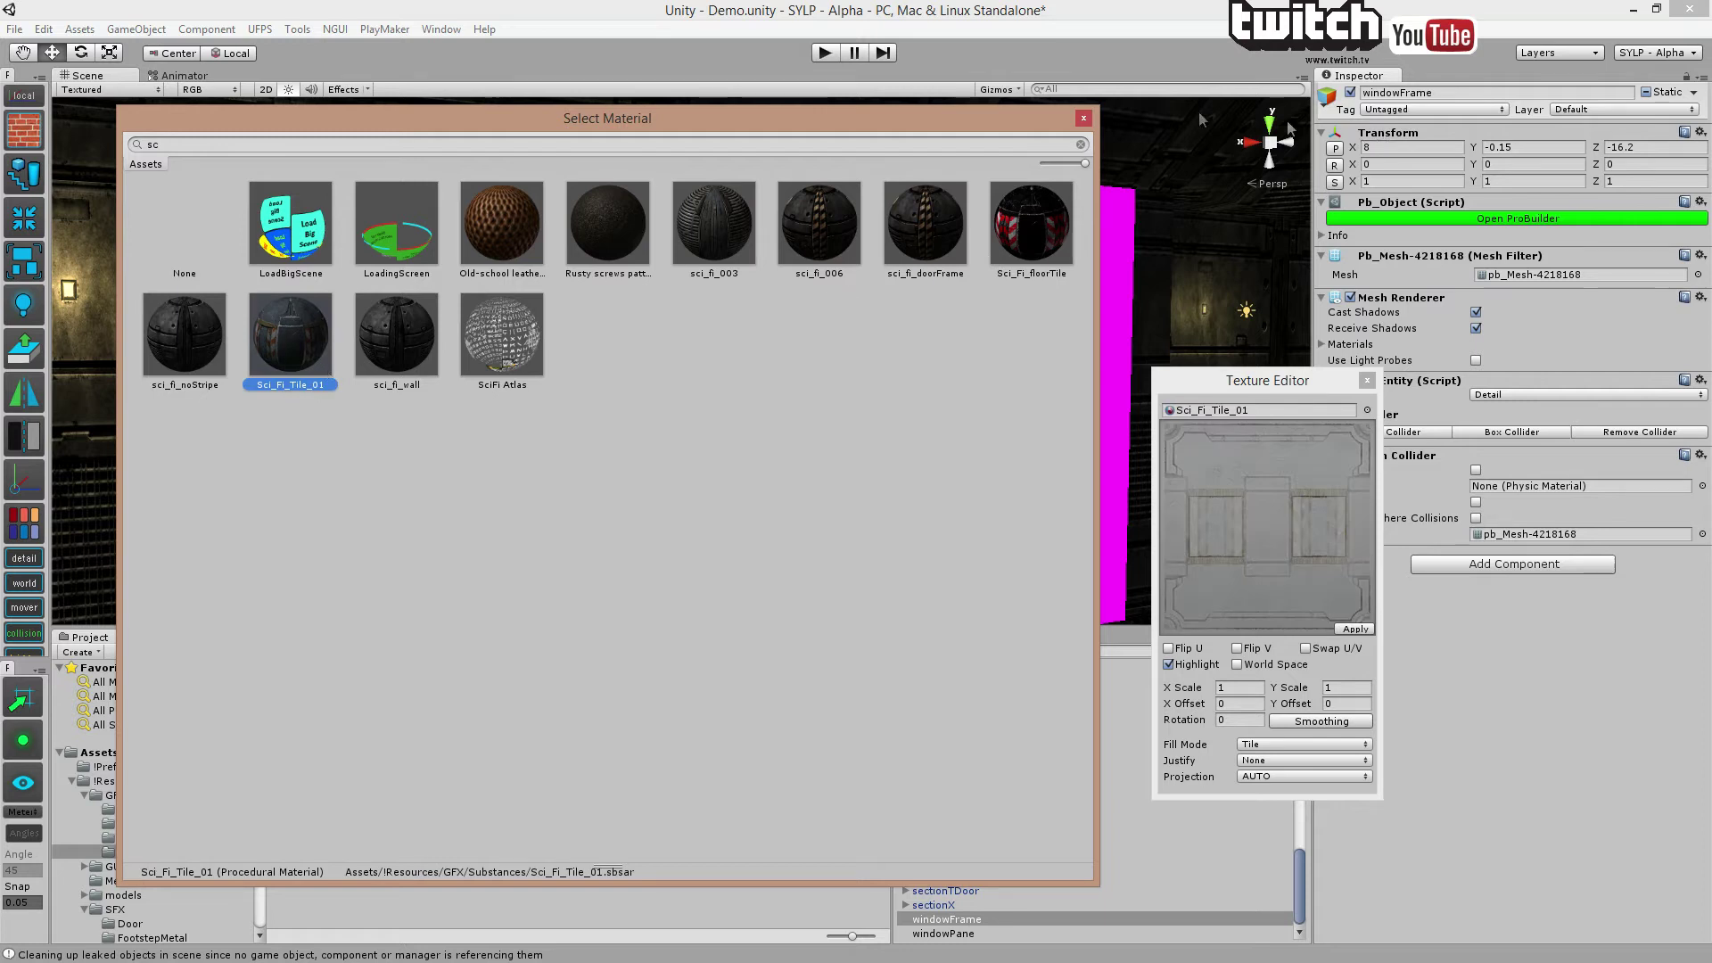
left_click(1084, 118)
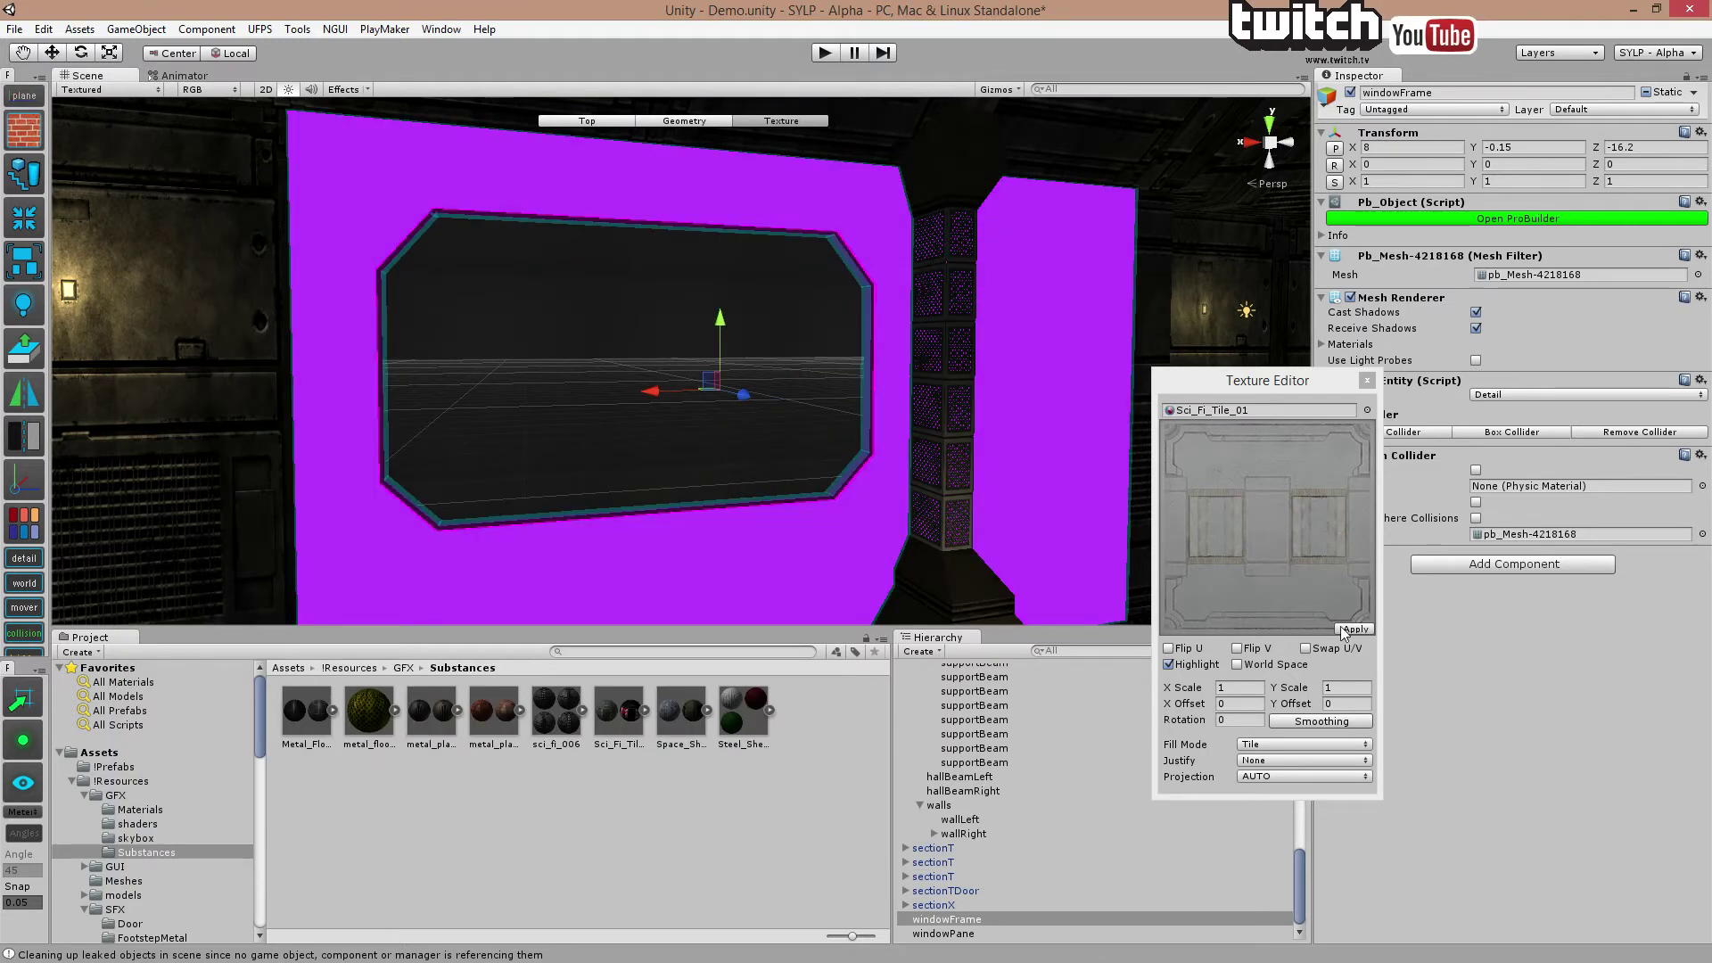
left_click(1342, 628)
Frame the window frame and set the Texture Editor's X and Y Scale to 10.
right_click_drag(1056, 375, 1043, 435)
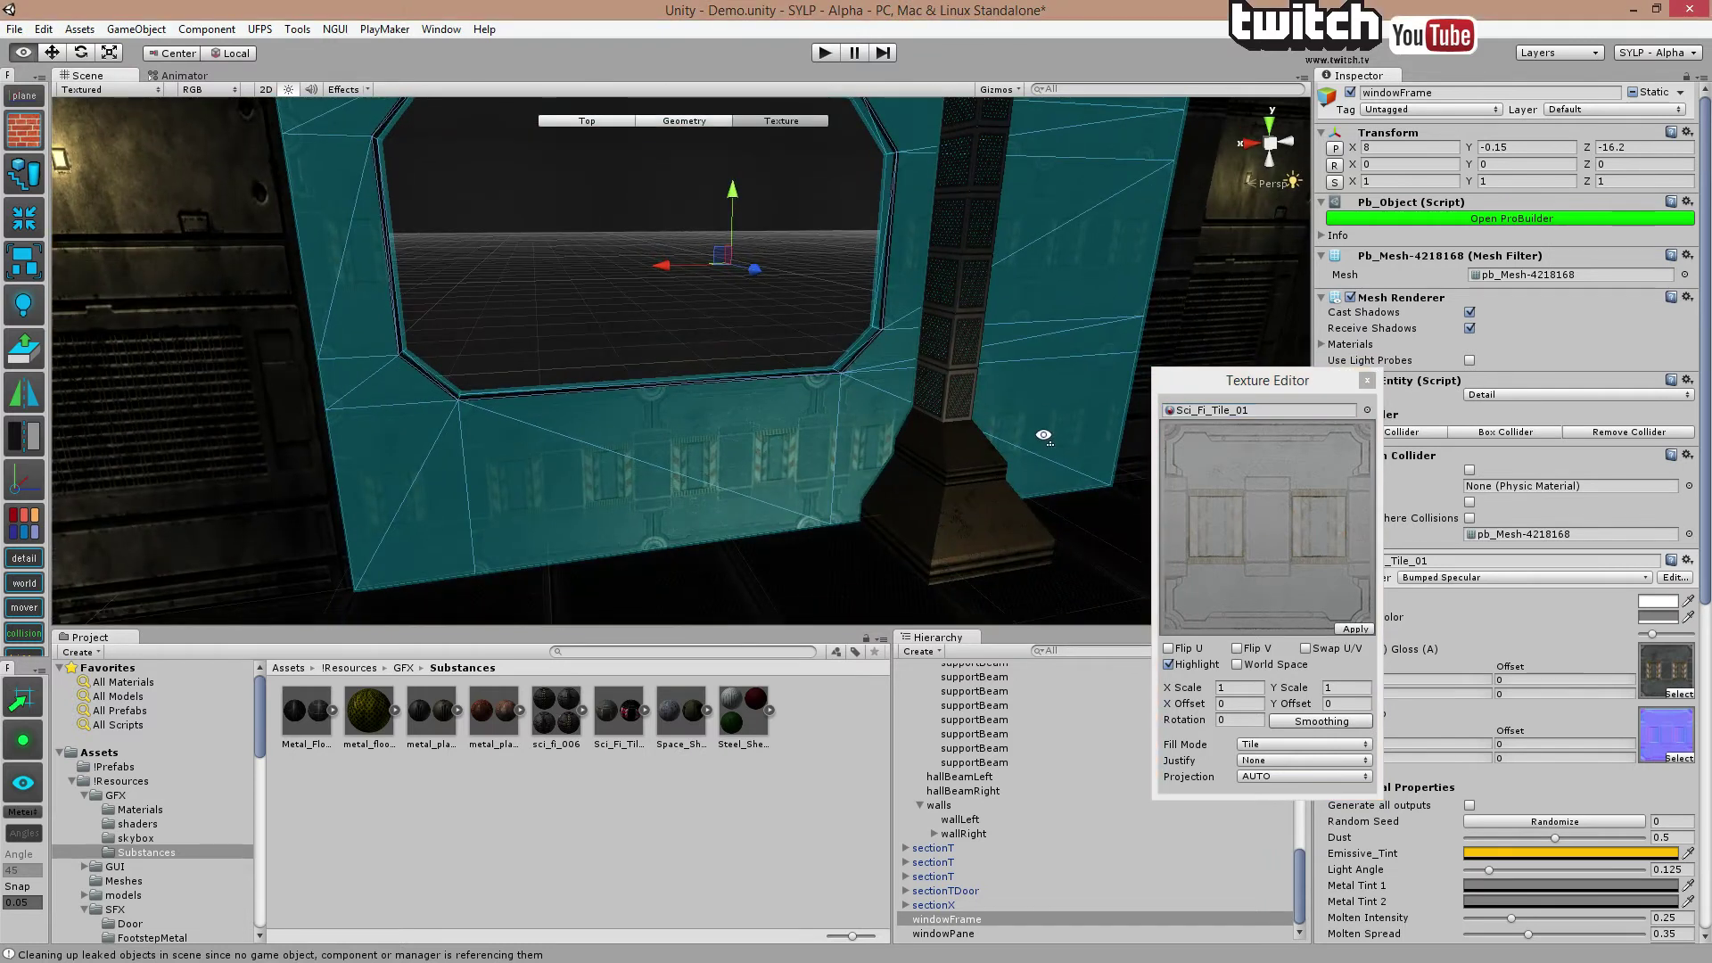
key("f")
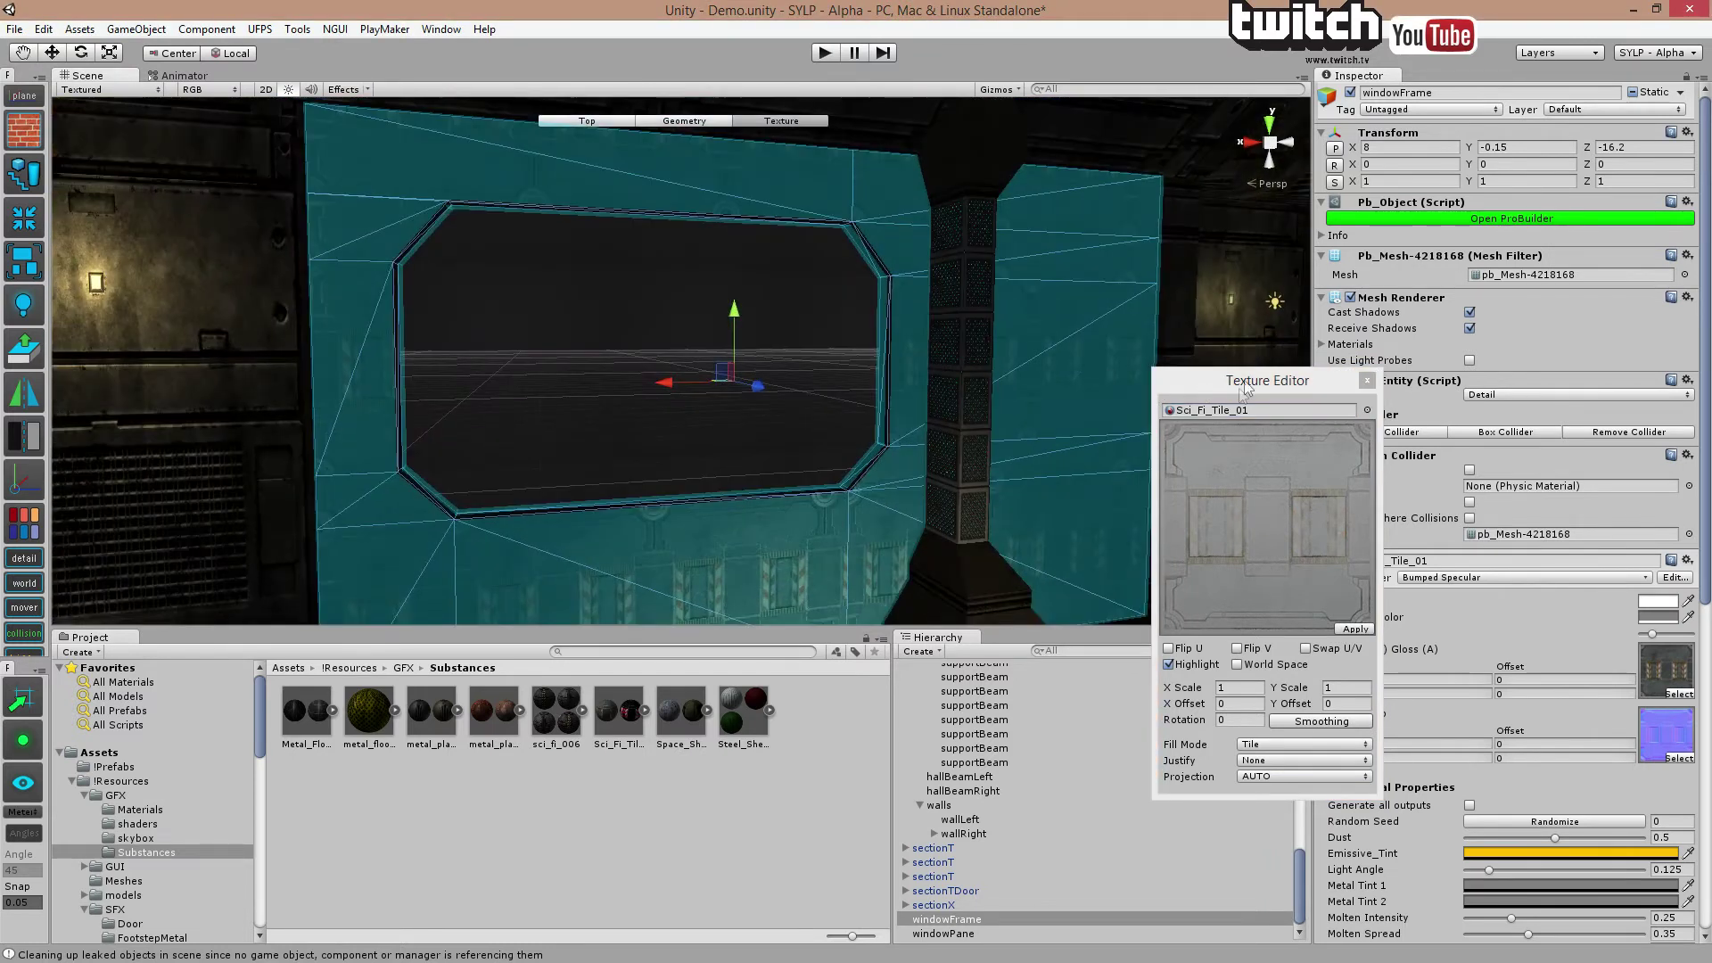
left_click_drag(1257, 383, 1320, 173)
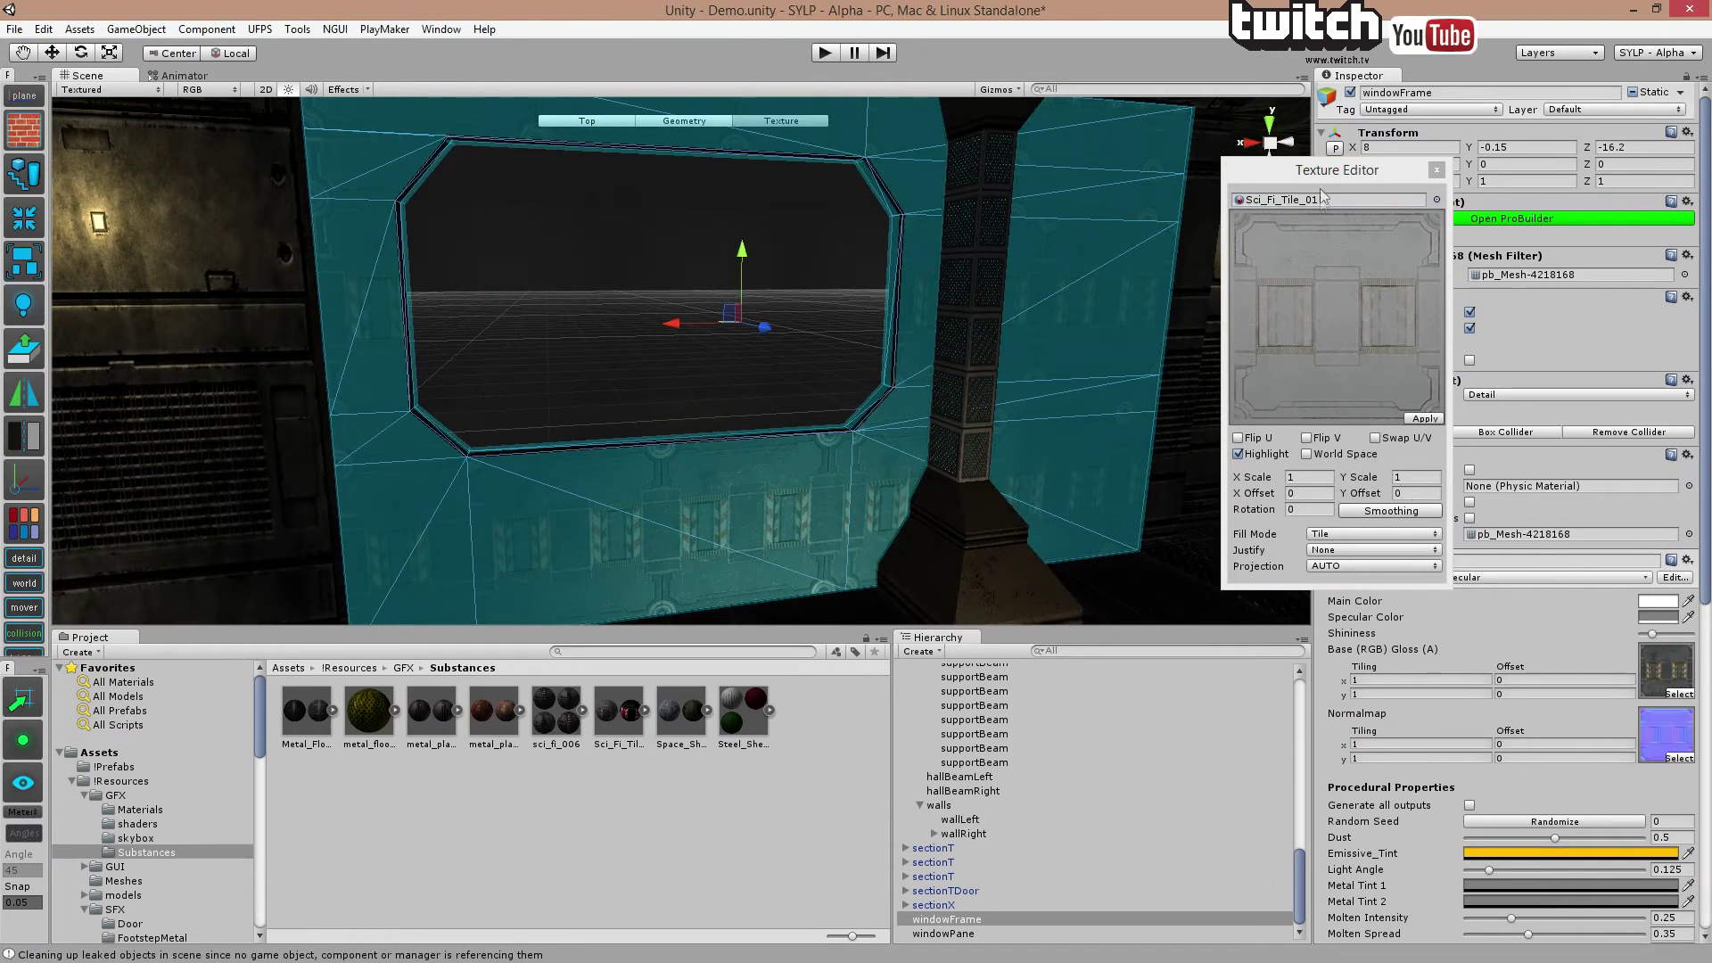
left_click_drag(1331, 174, 1245, 159)
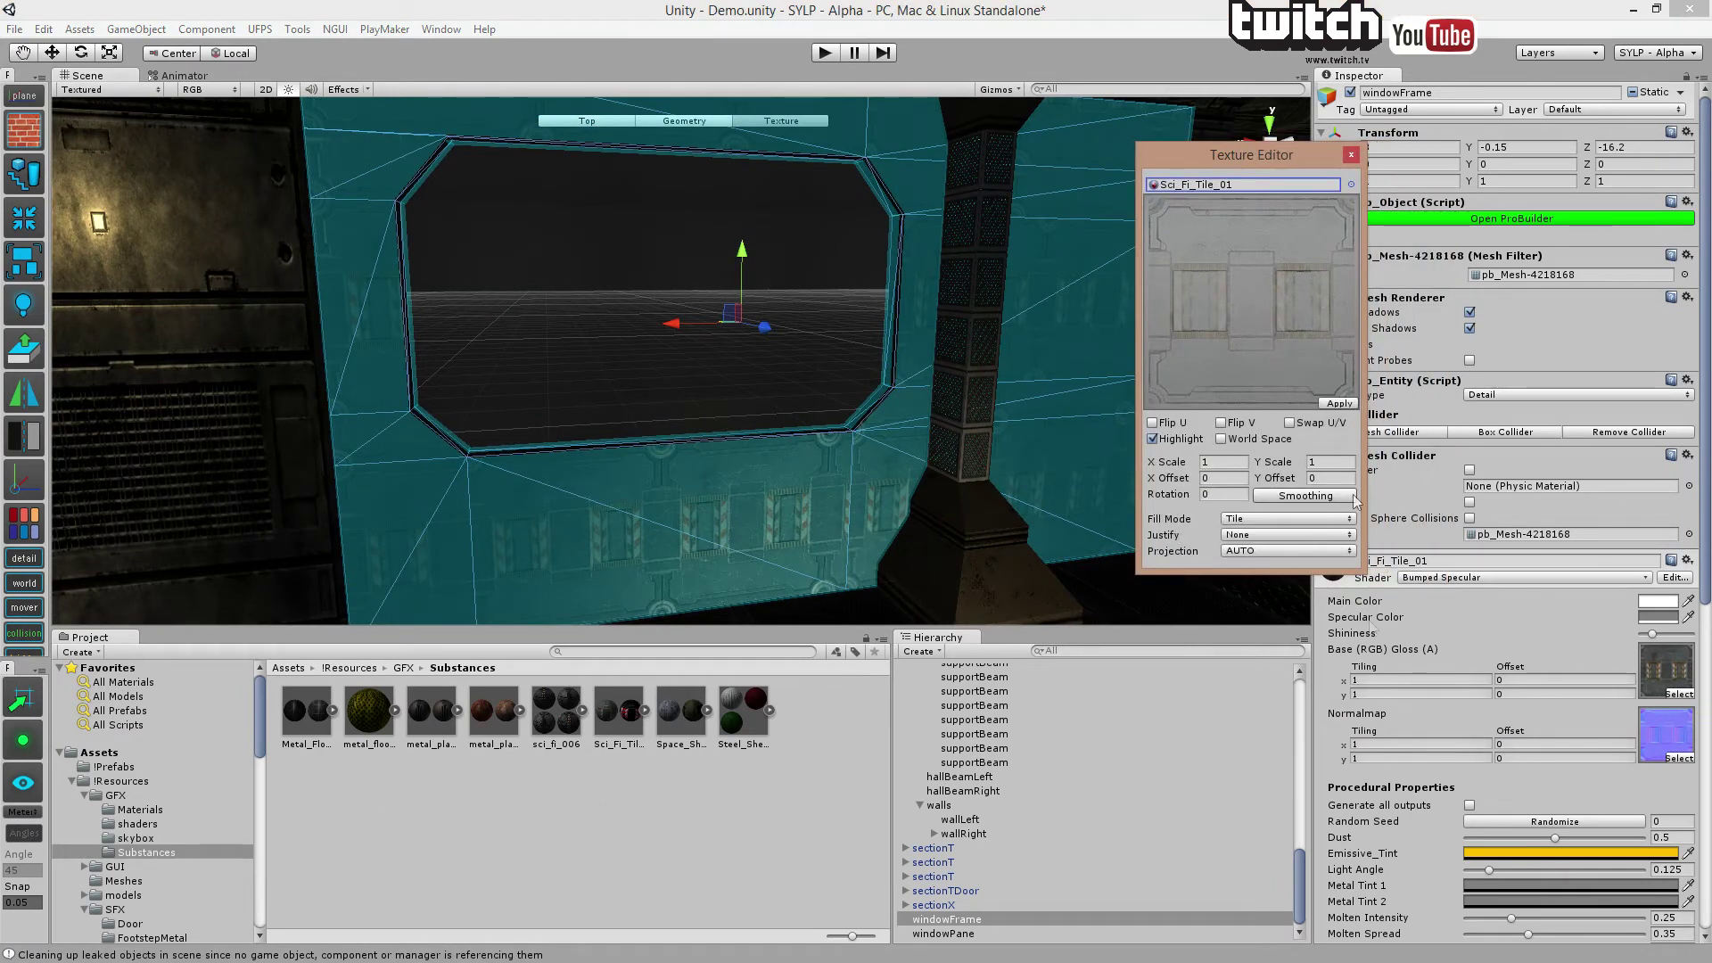
left_click_drag(1213, 165, 1388, 343)
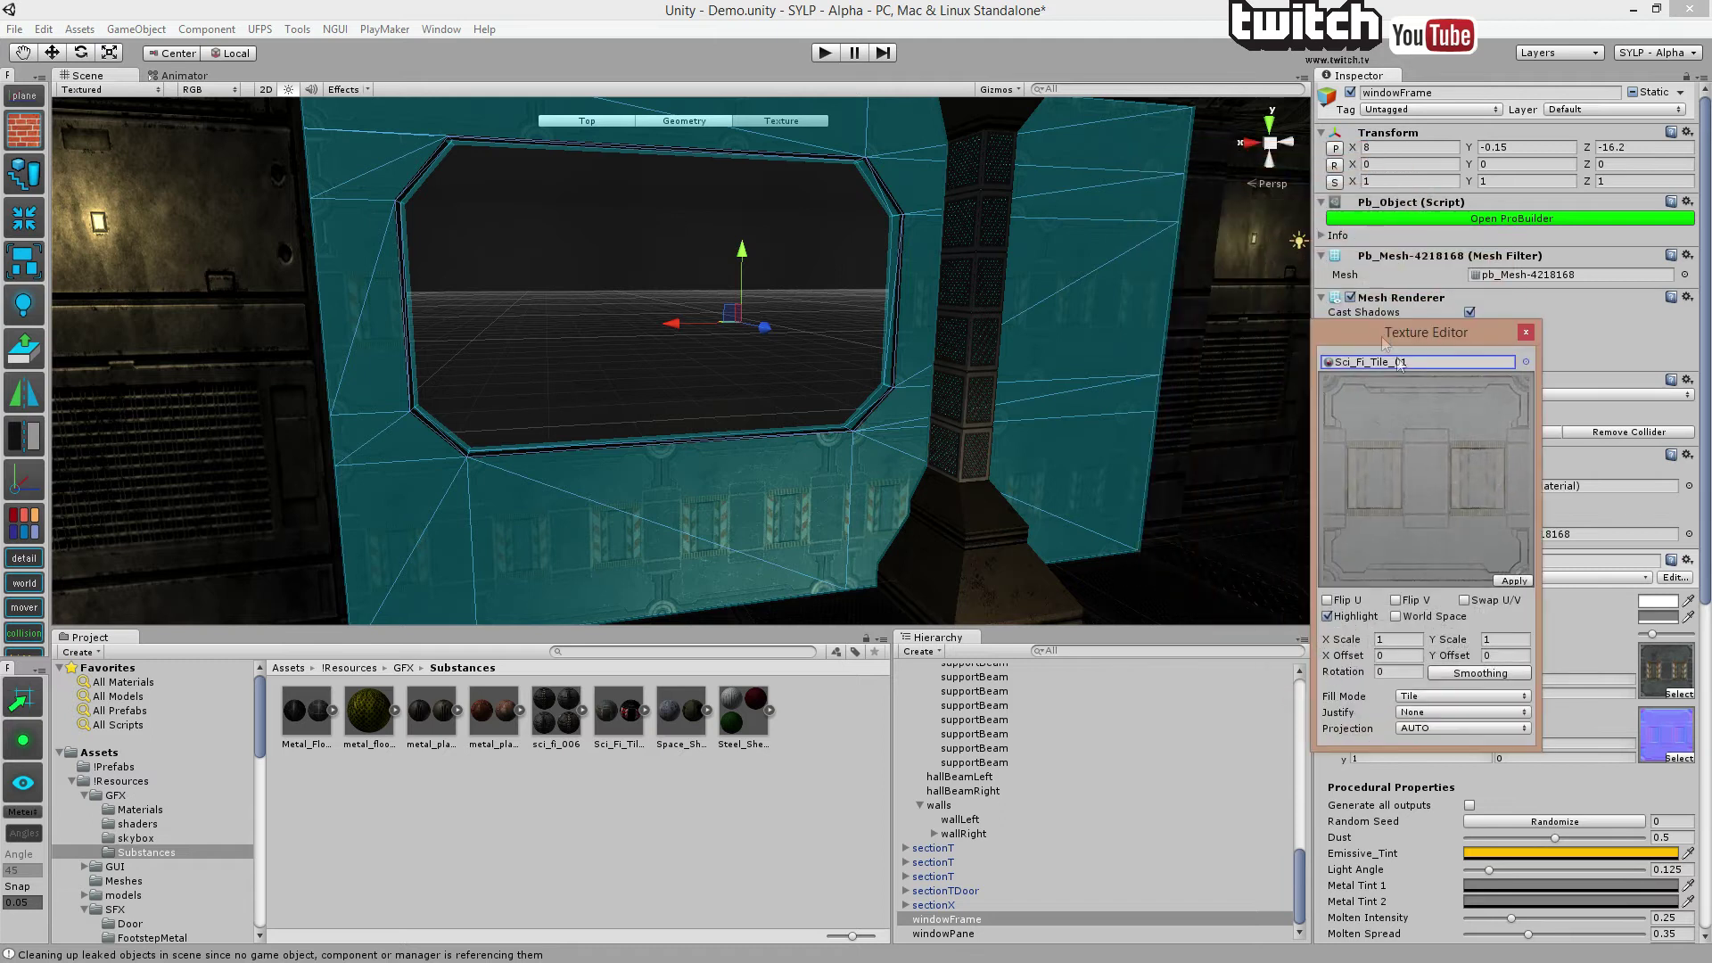
left_click(1386, 640)
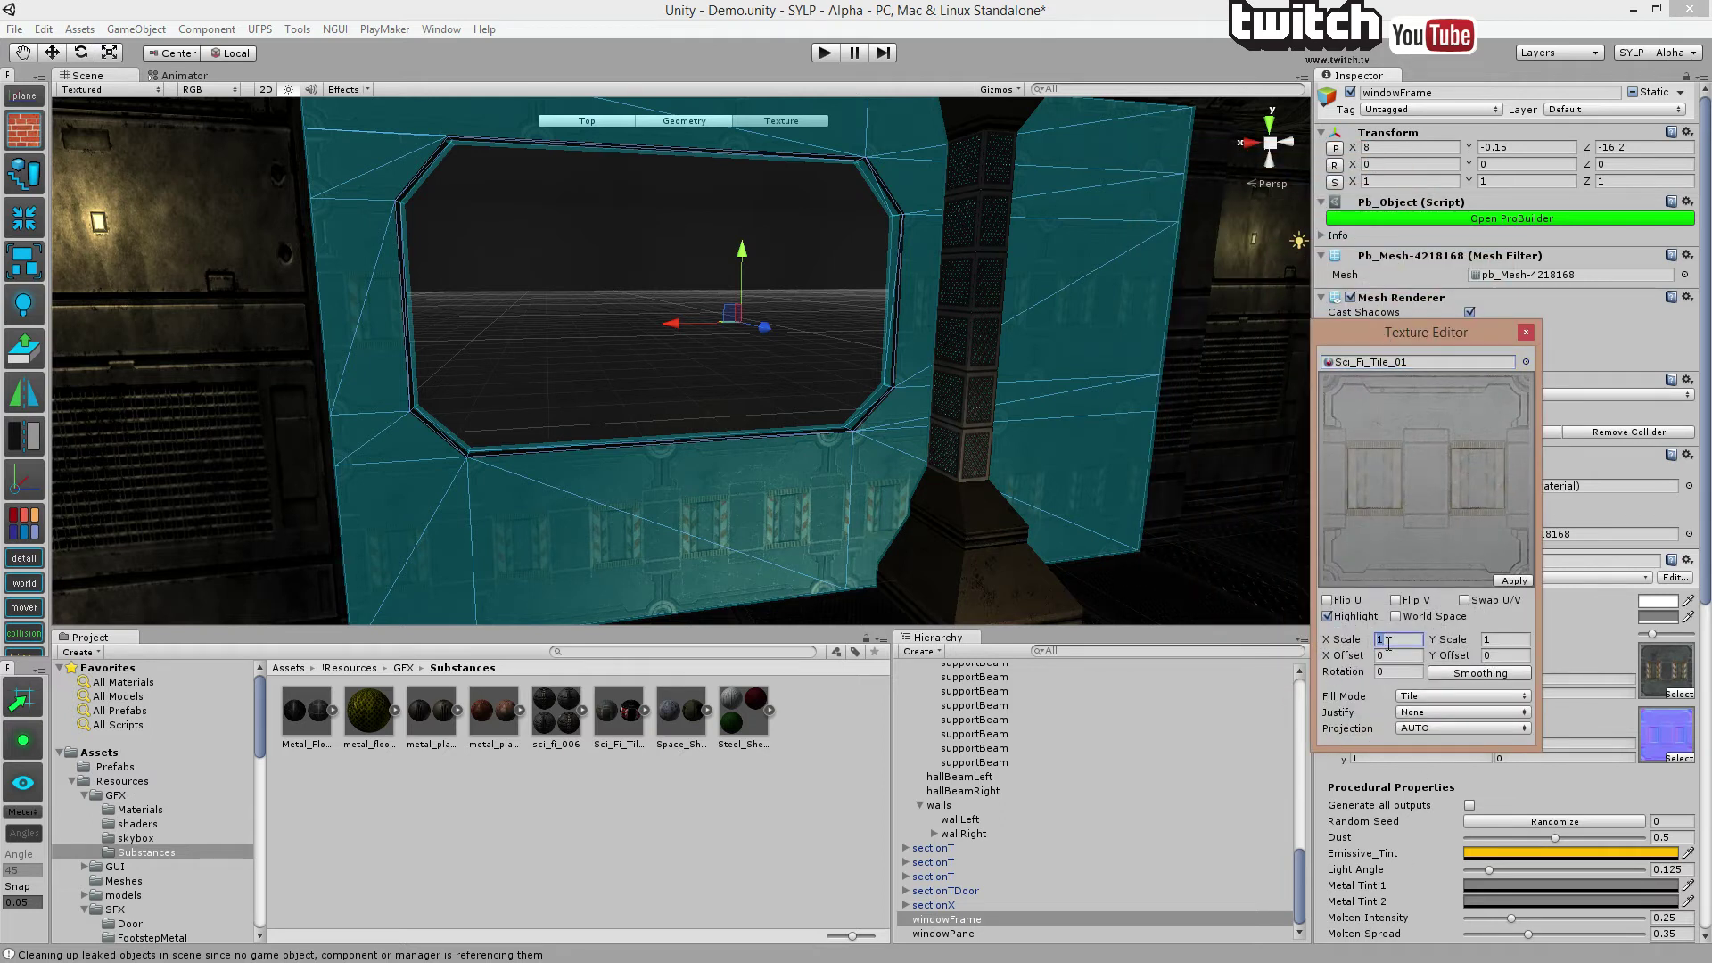
key("BackSpace")
type("10")
left_click(1498, 638)
type("10")
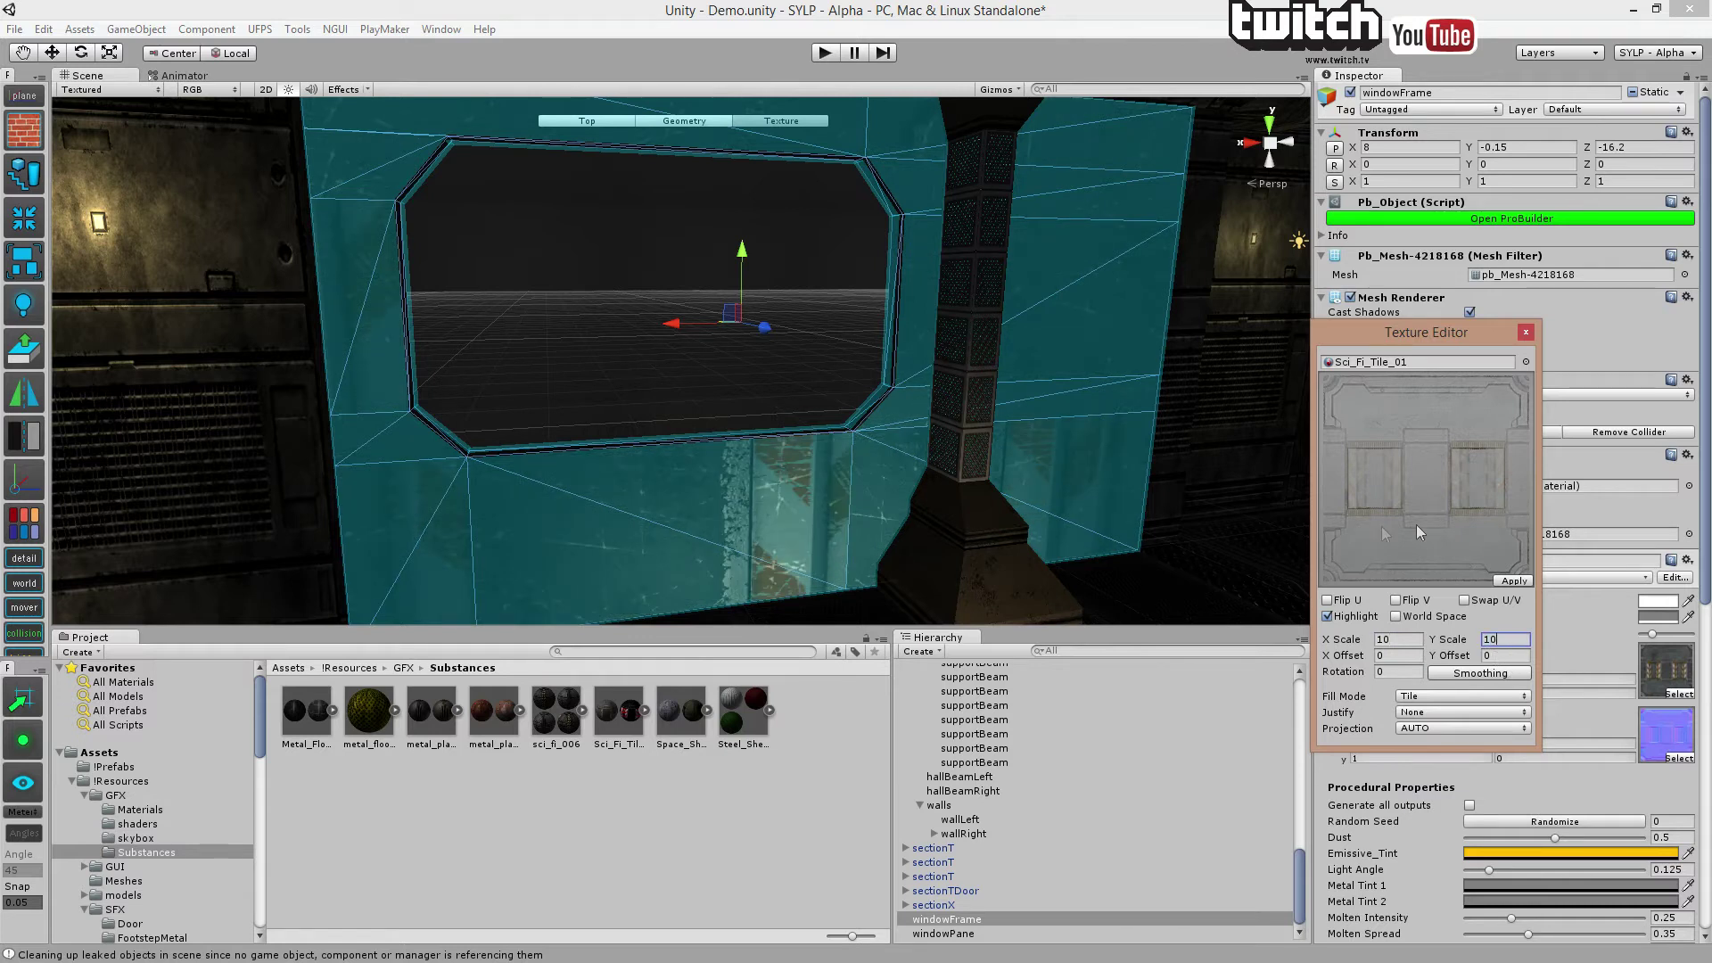
left_click(1379, 640)
Apply the Space_Ship material to the window-frame wall.
left_click(1525, 361)
left_click(833, 419)
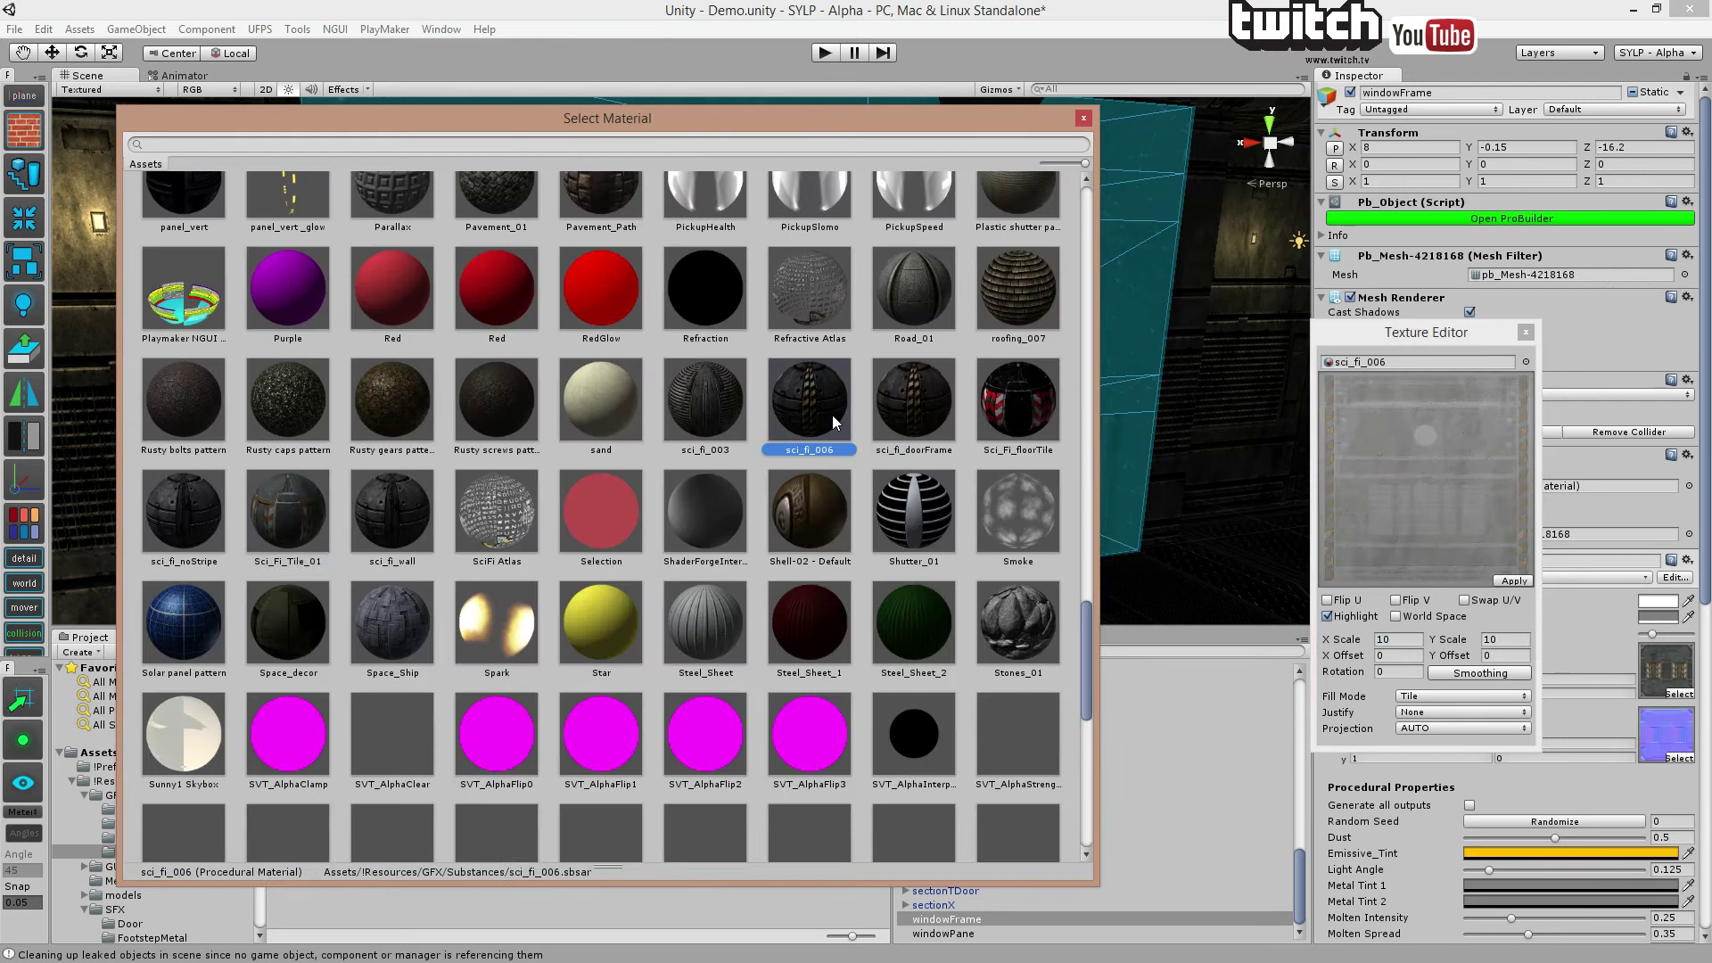
left_click(412, 629)
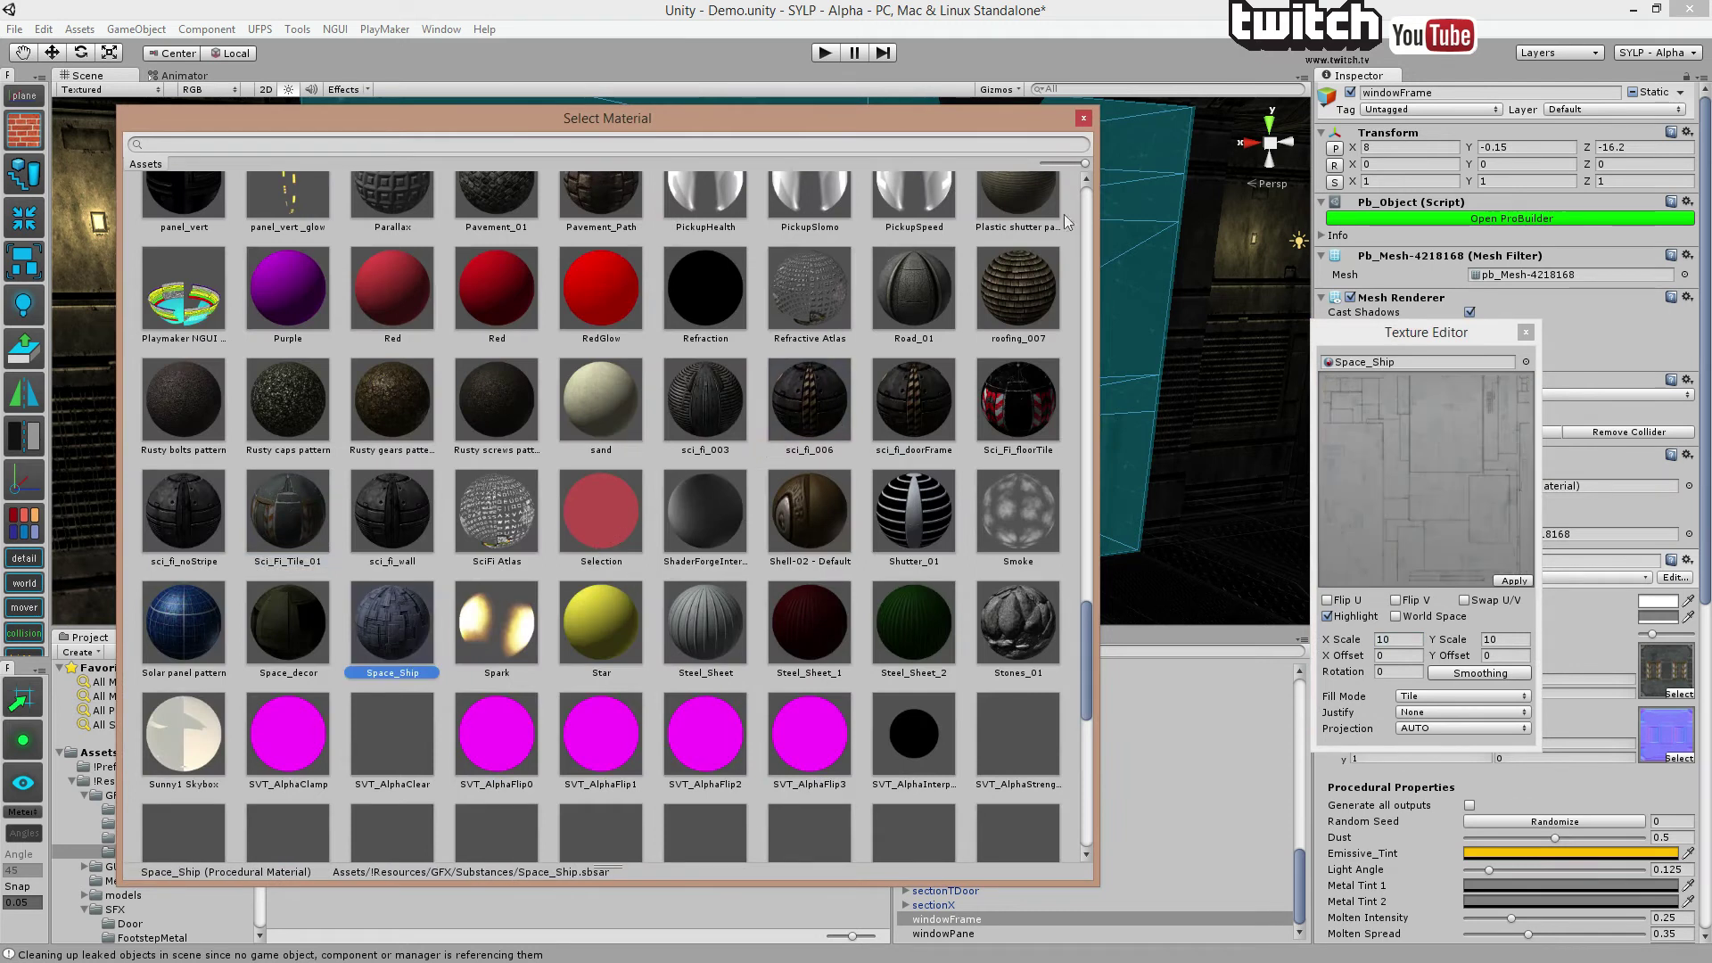
left_click(1084, 119)
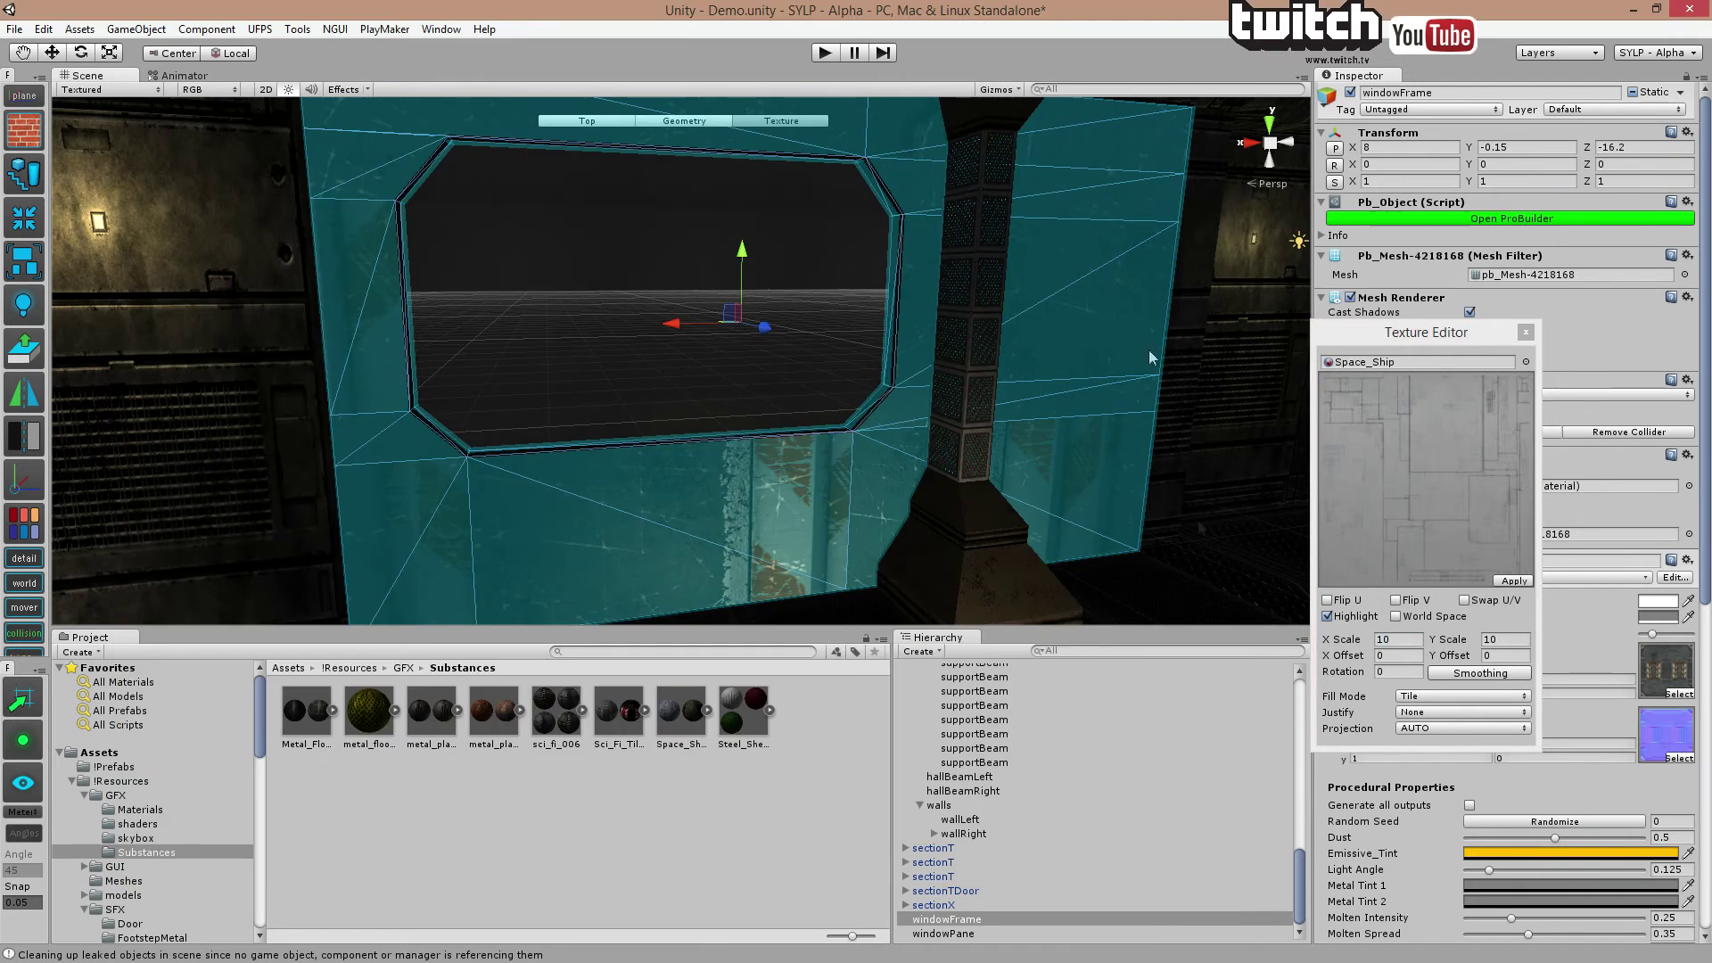
left_click(1532, 580)
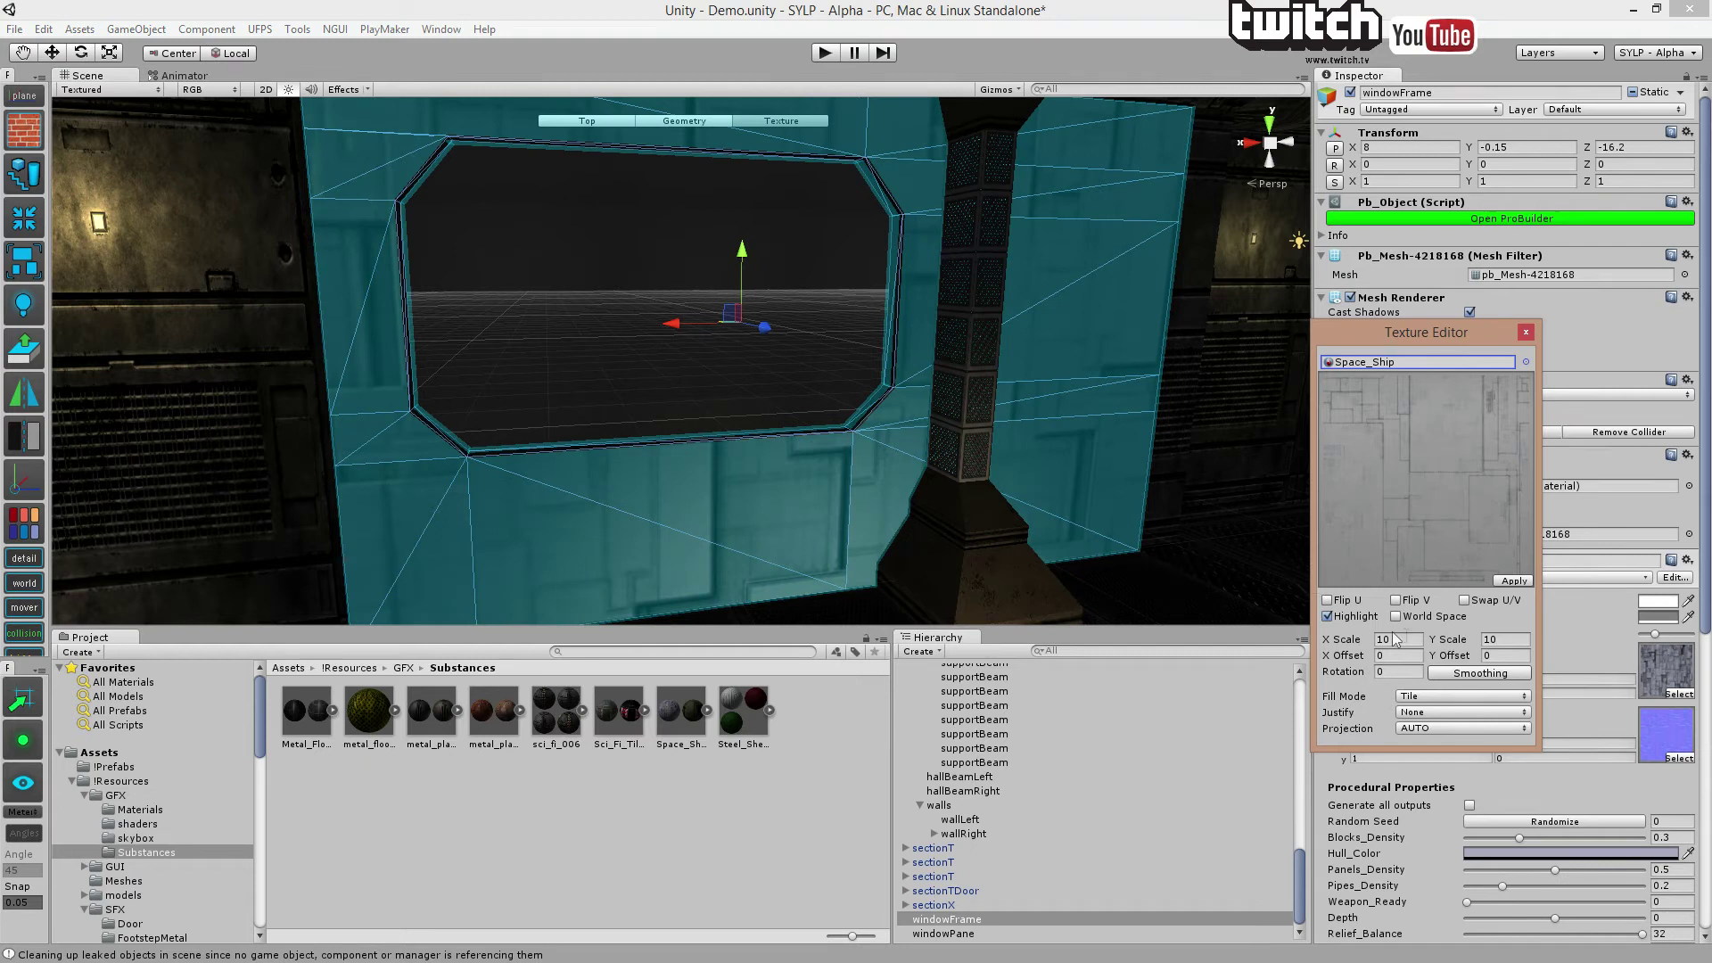
Close the Texture Editor, fly toward the window frame, and select the Space_Ship substance asset.
left_click(1526, 332)
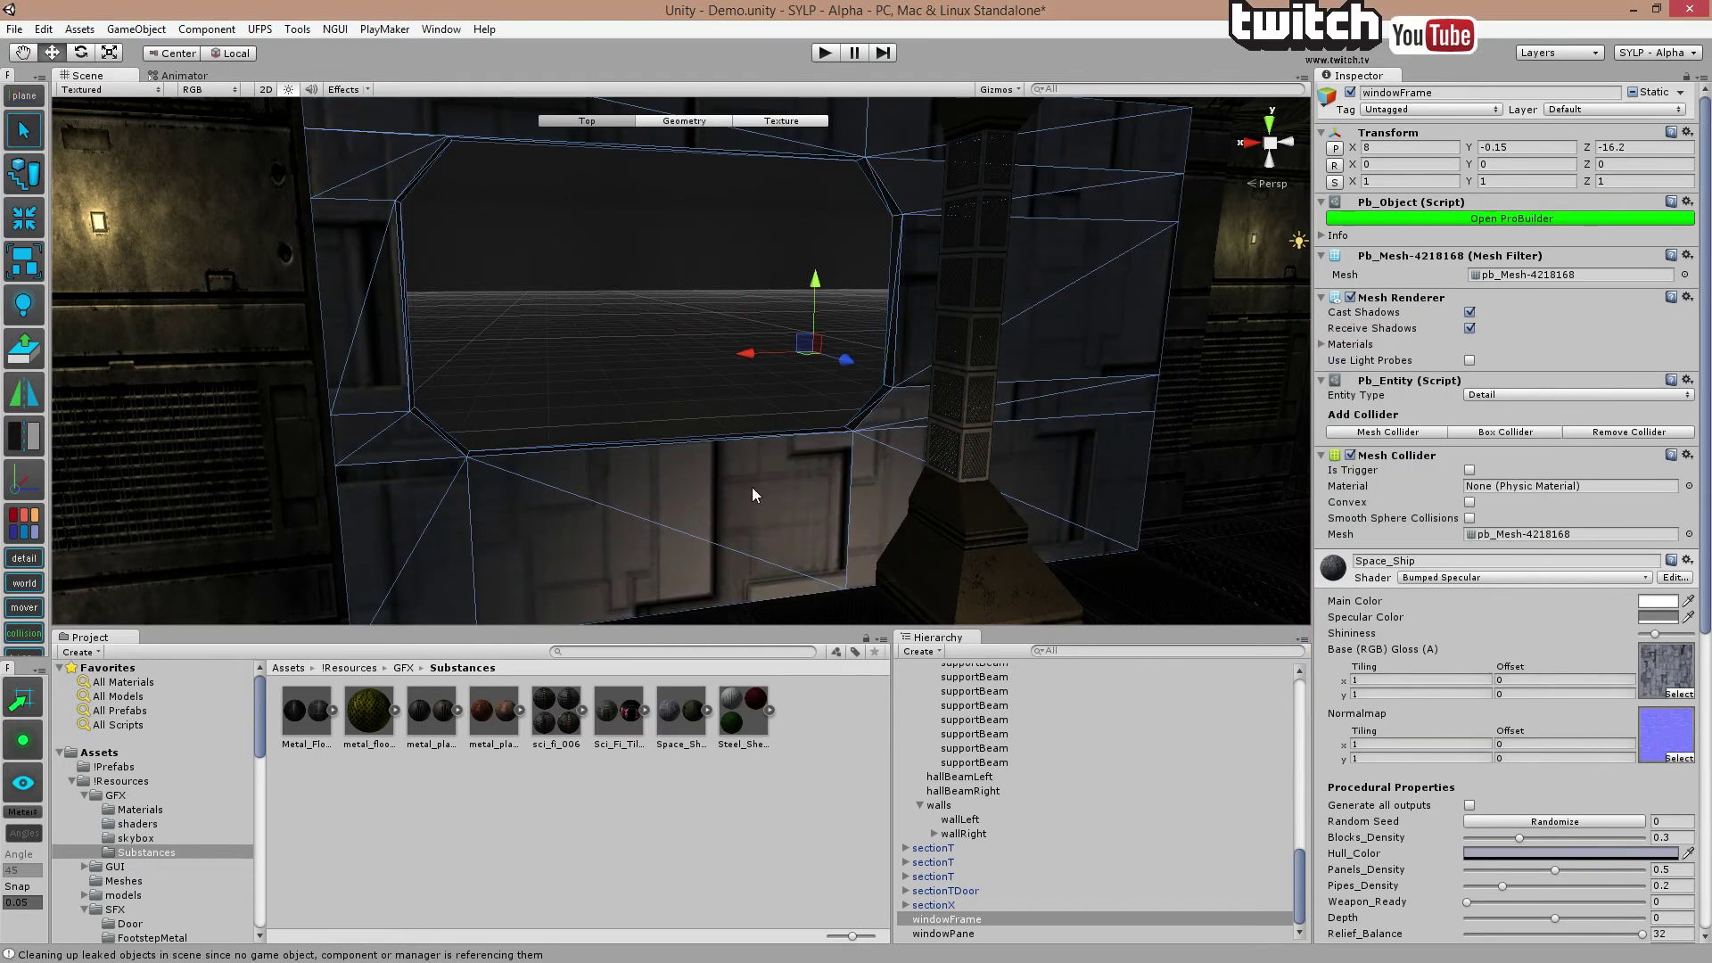
right_click_drag(754, 495, 828, 500)
right_click_drag(913, 410, 910, 415)
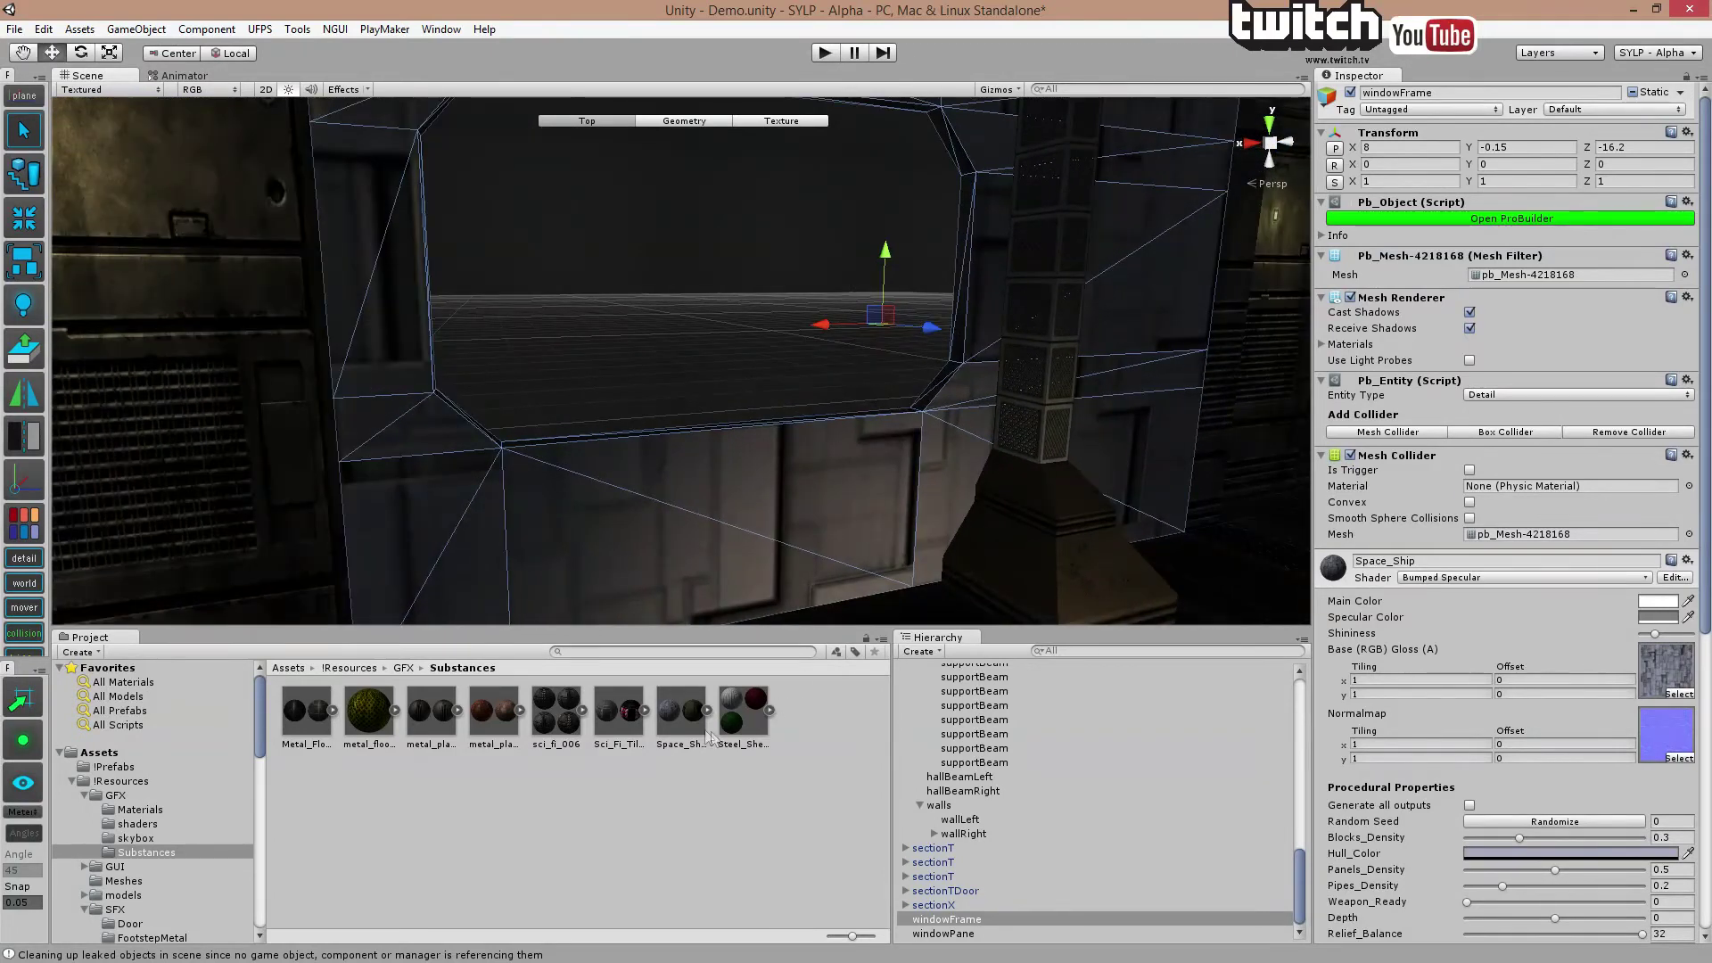
left_click(683, 719)
Set the Space_Ship Target Width and Height to 1024 and apply.
left_click(1419, 166)
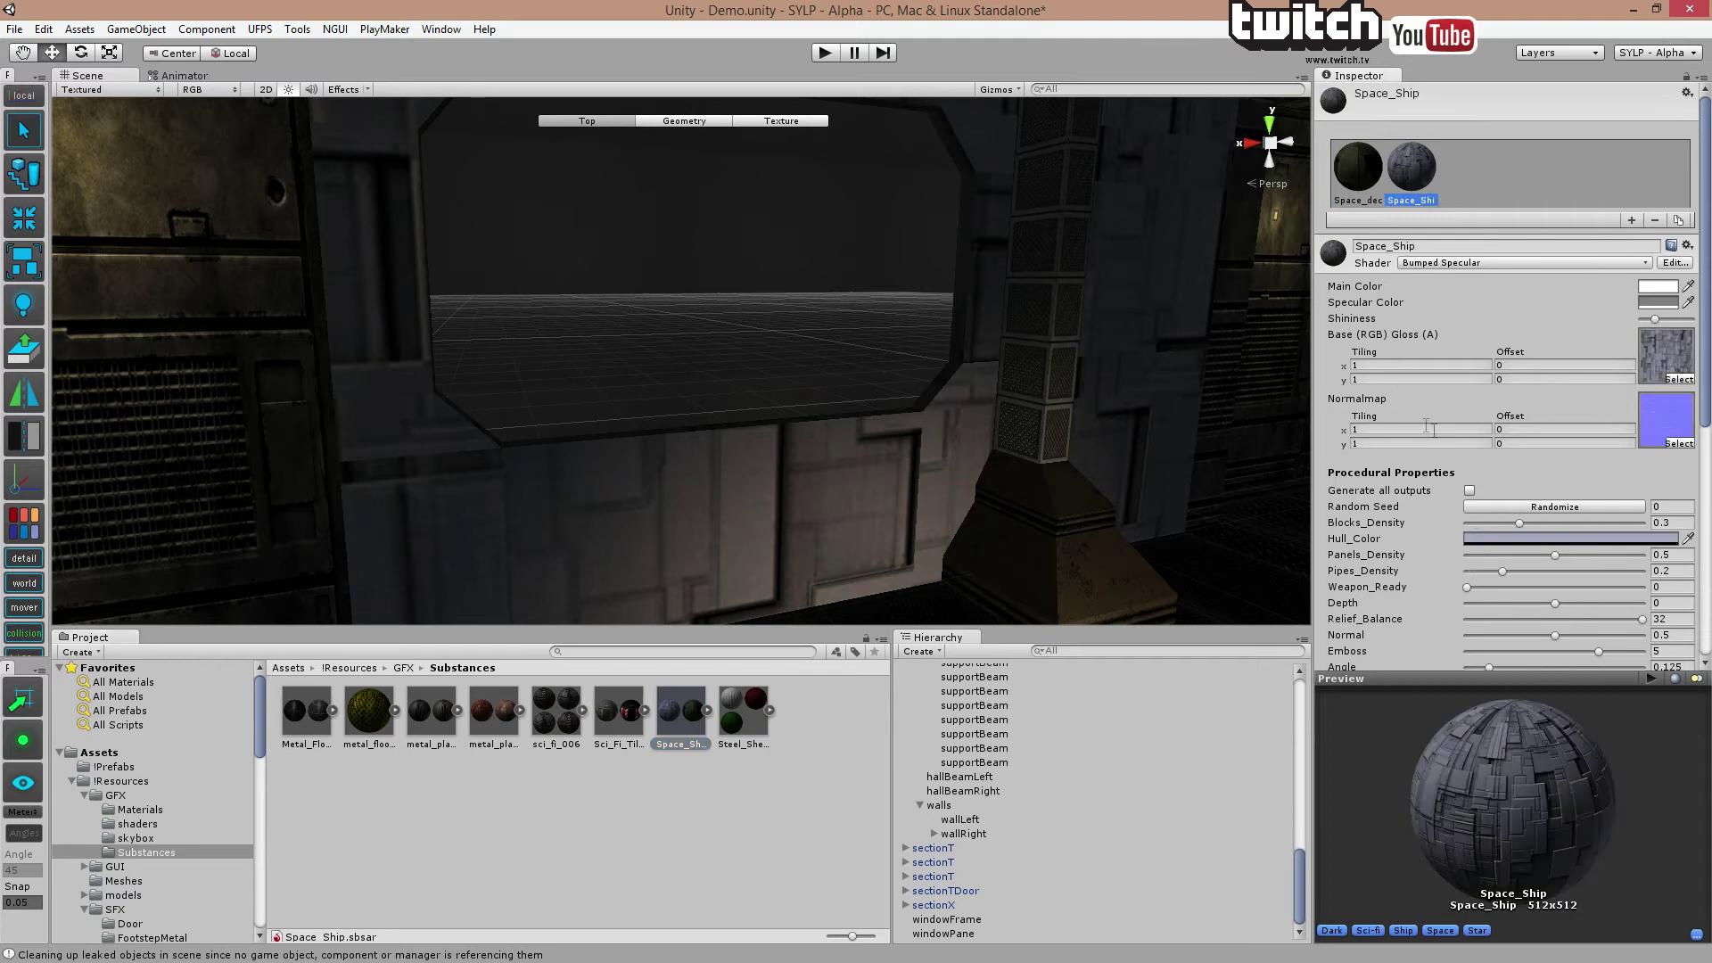
scroll(1500, 428, "down", 8)
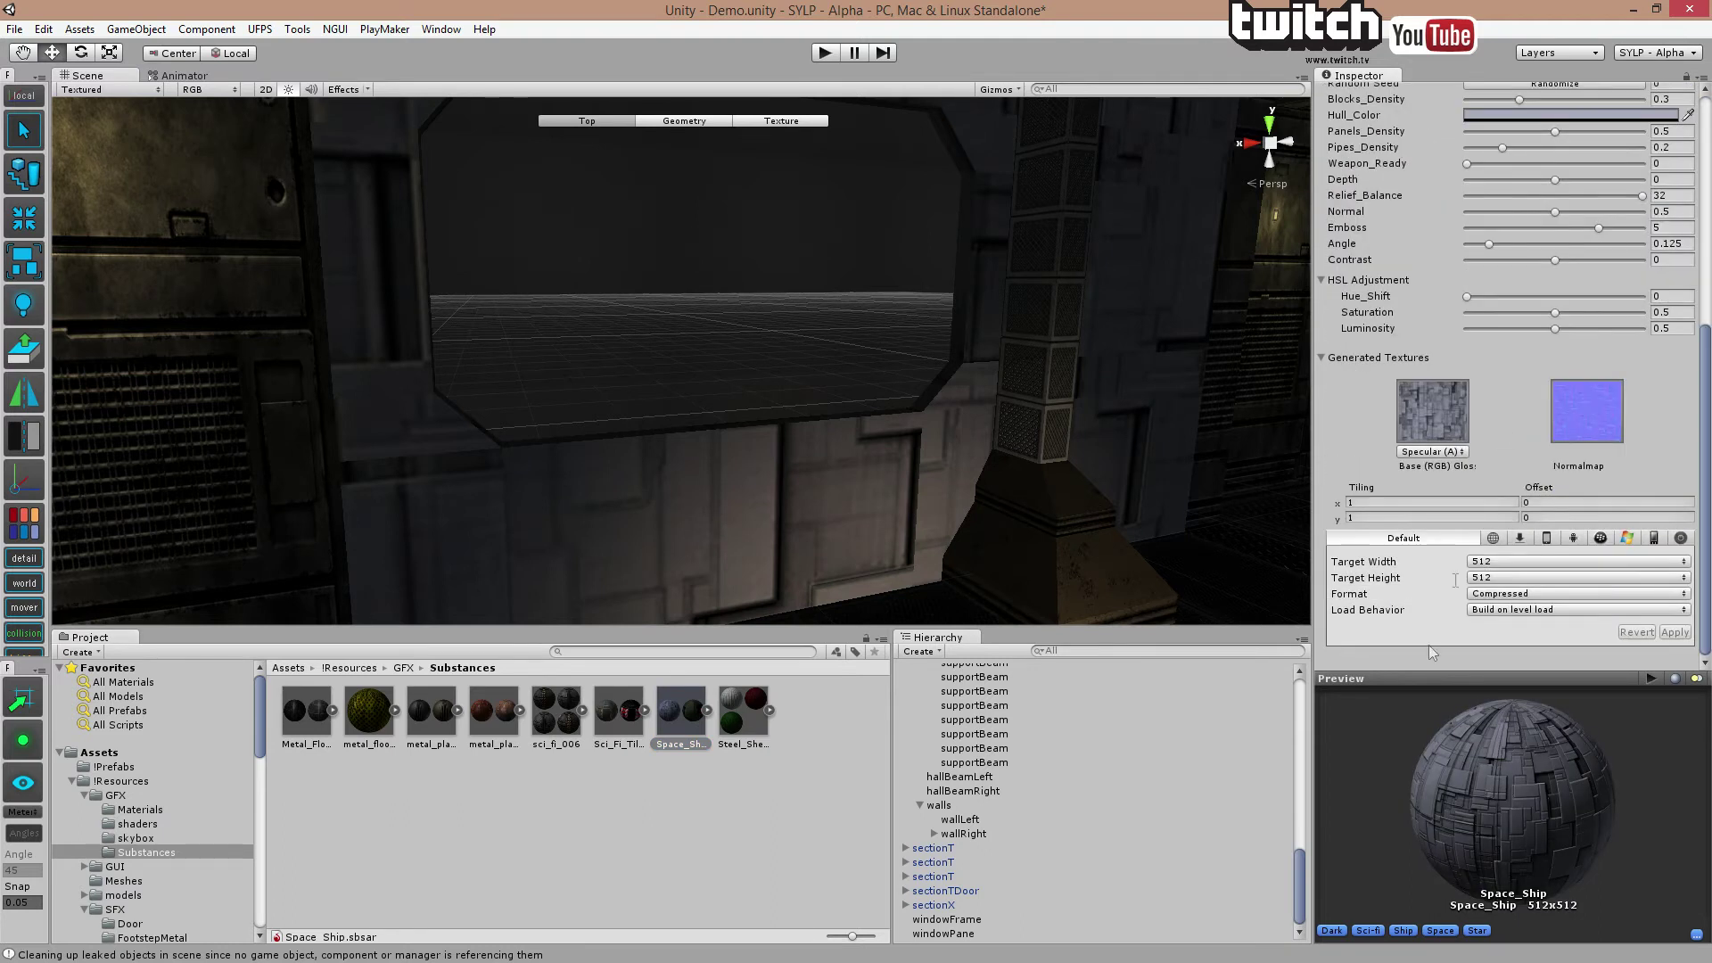
left_click(1498, 561)
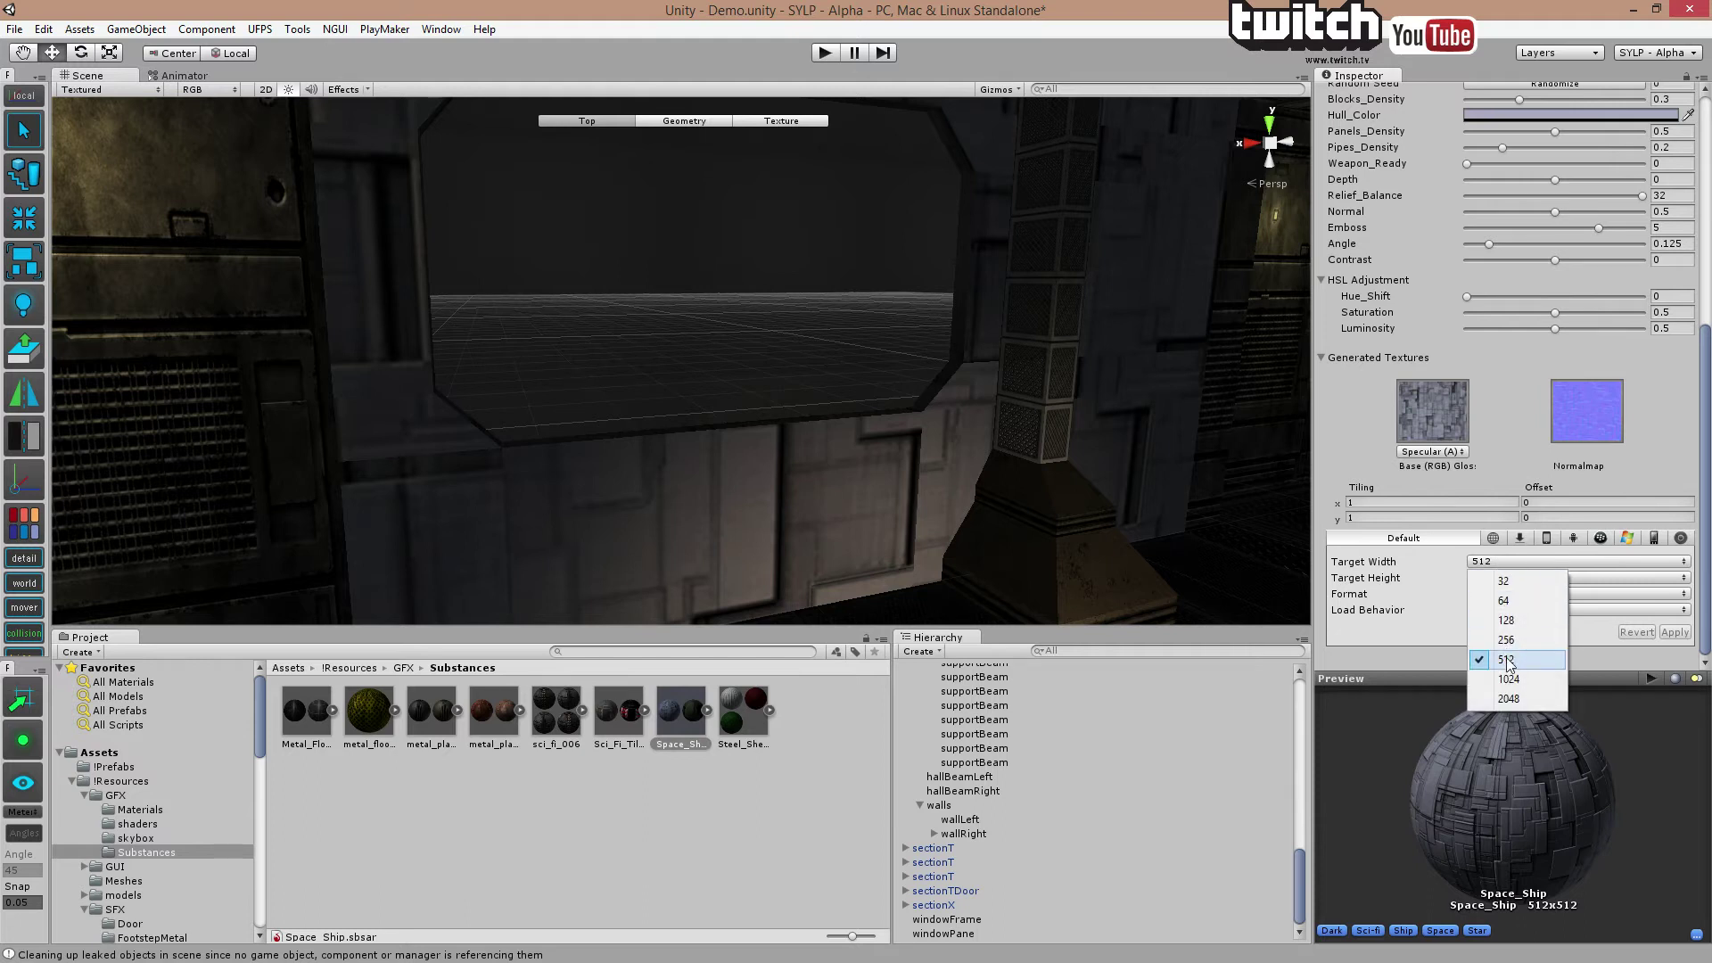
left_click(1508, 678)
left_click(1493, 579)
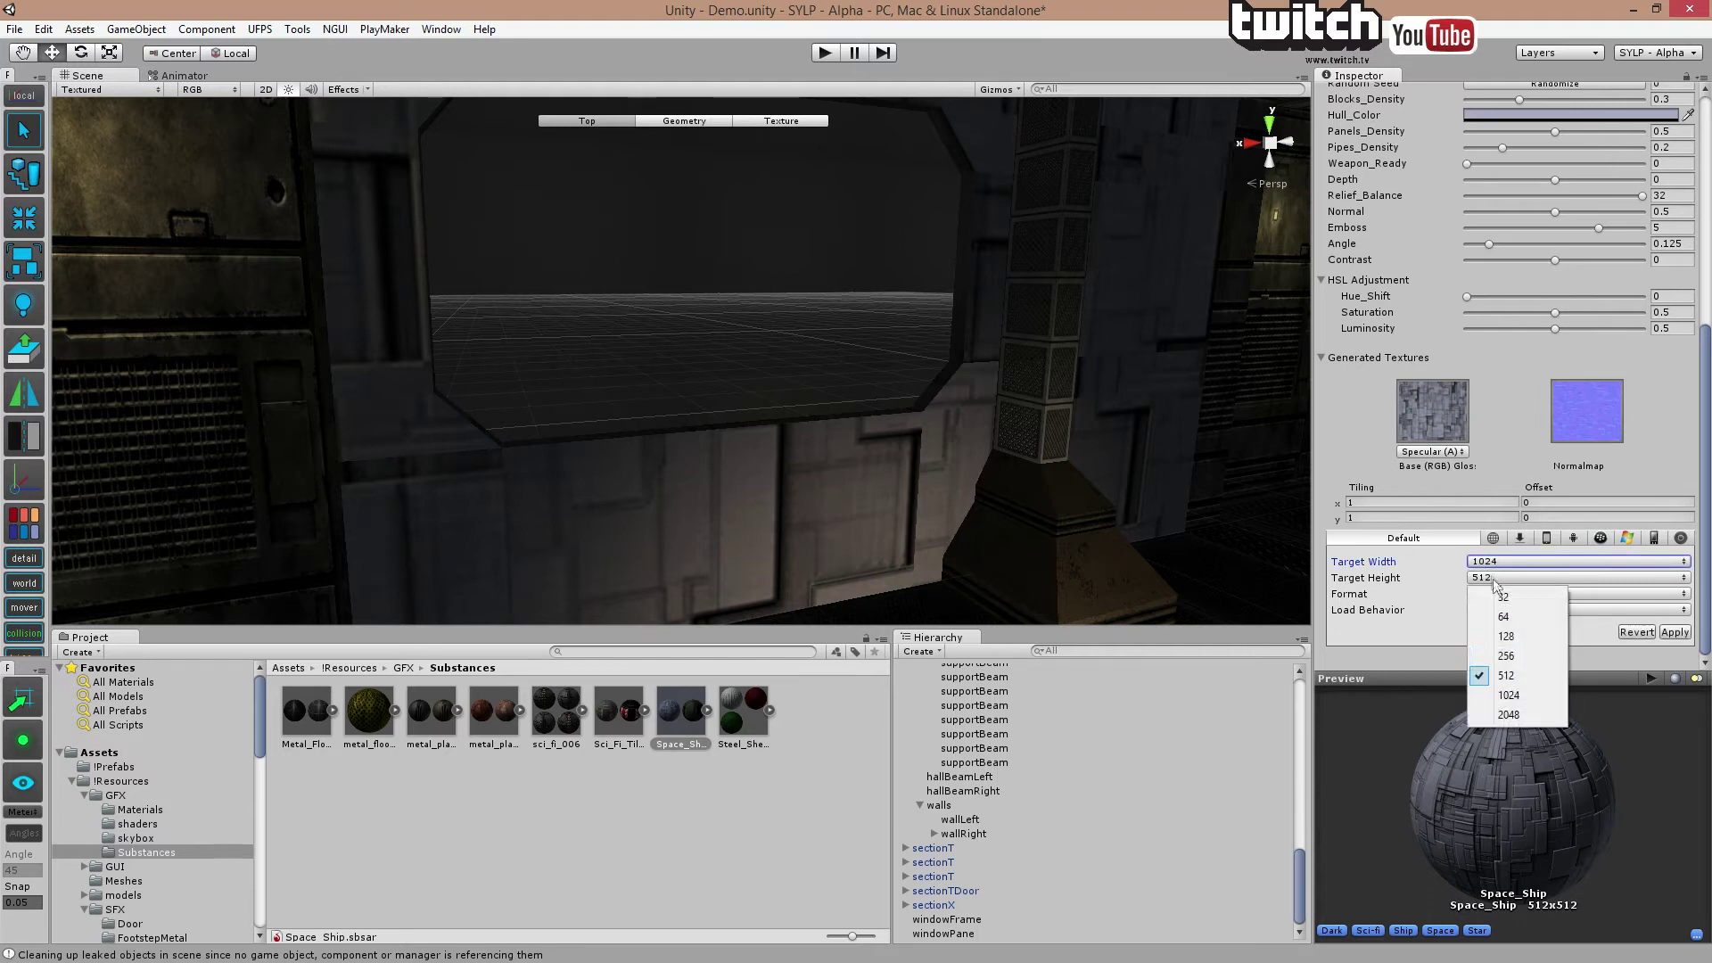
left_click(1513, 695)
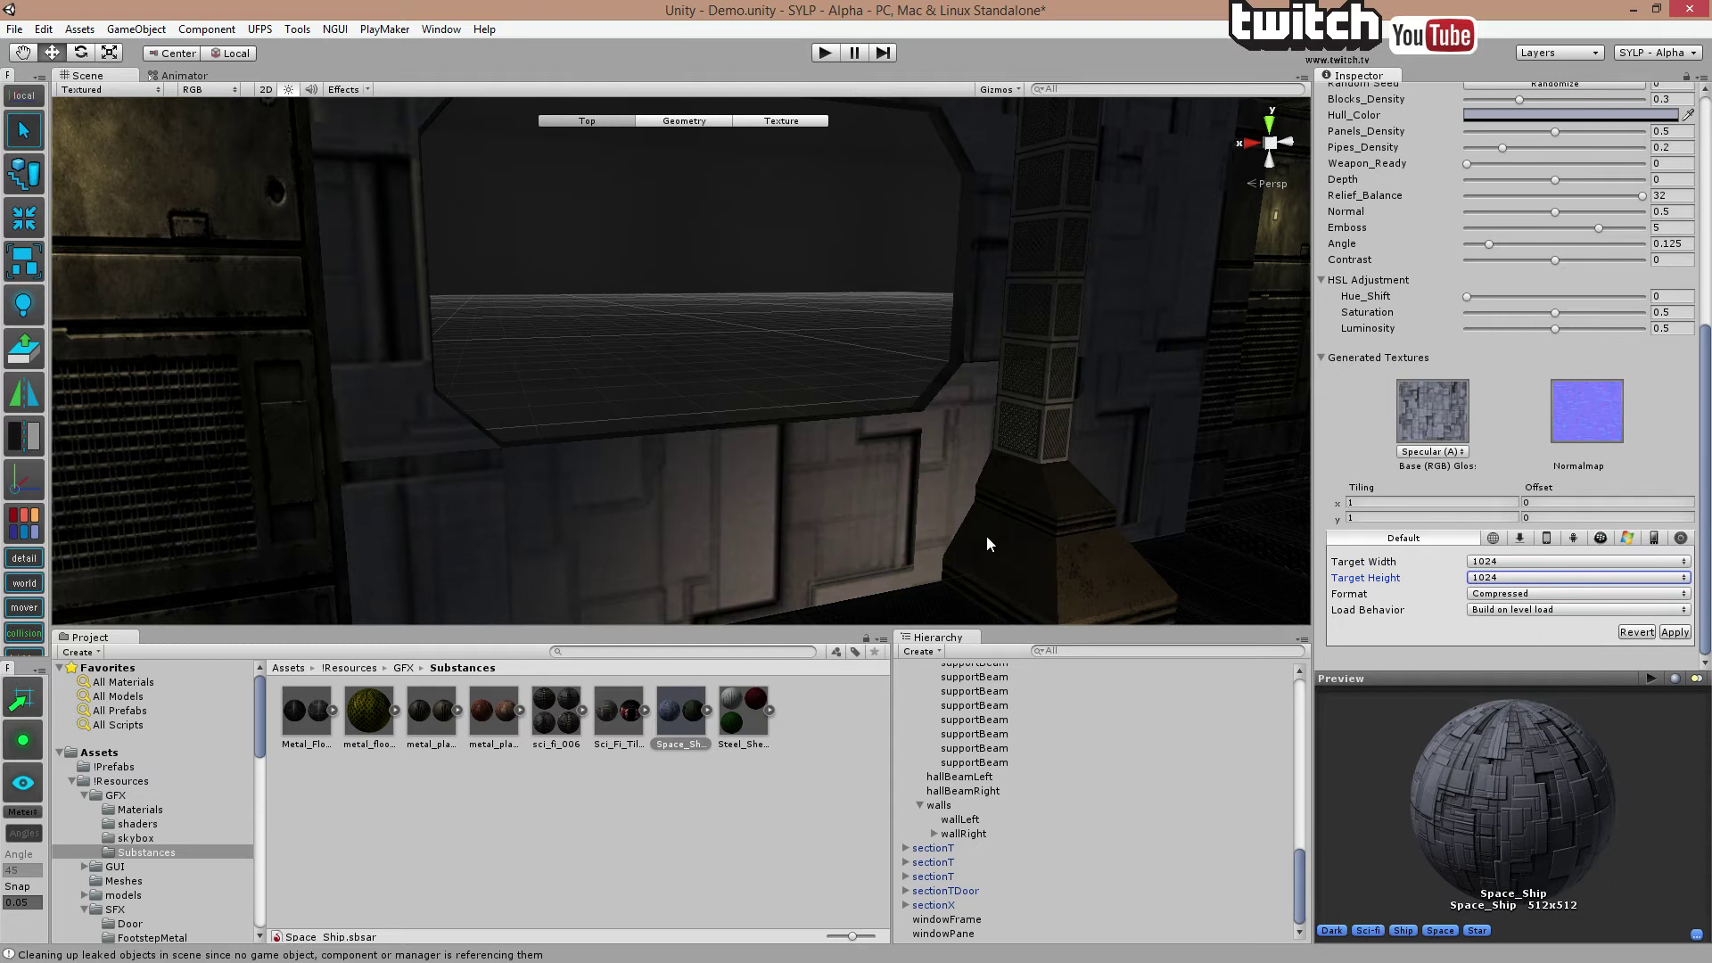
right_click_drag(993, 491, 960, 501)
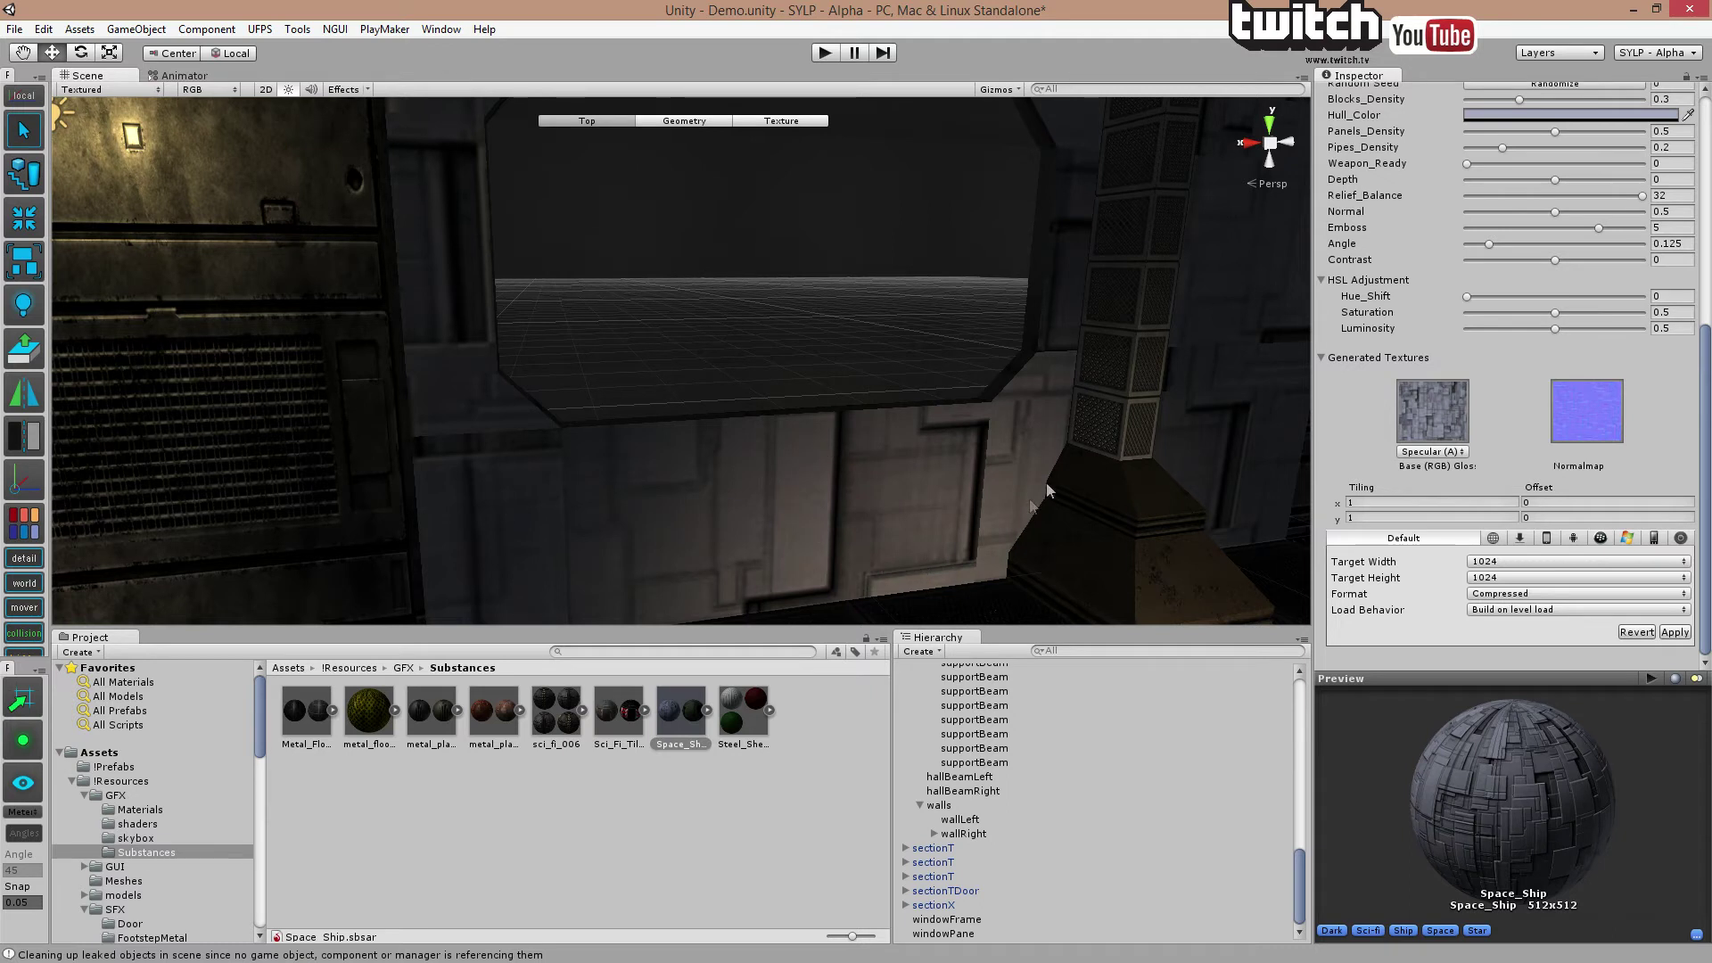
left_click(1675, 632)
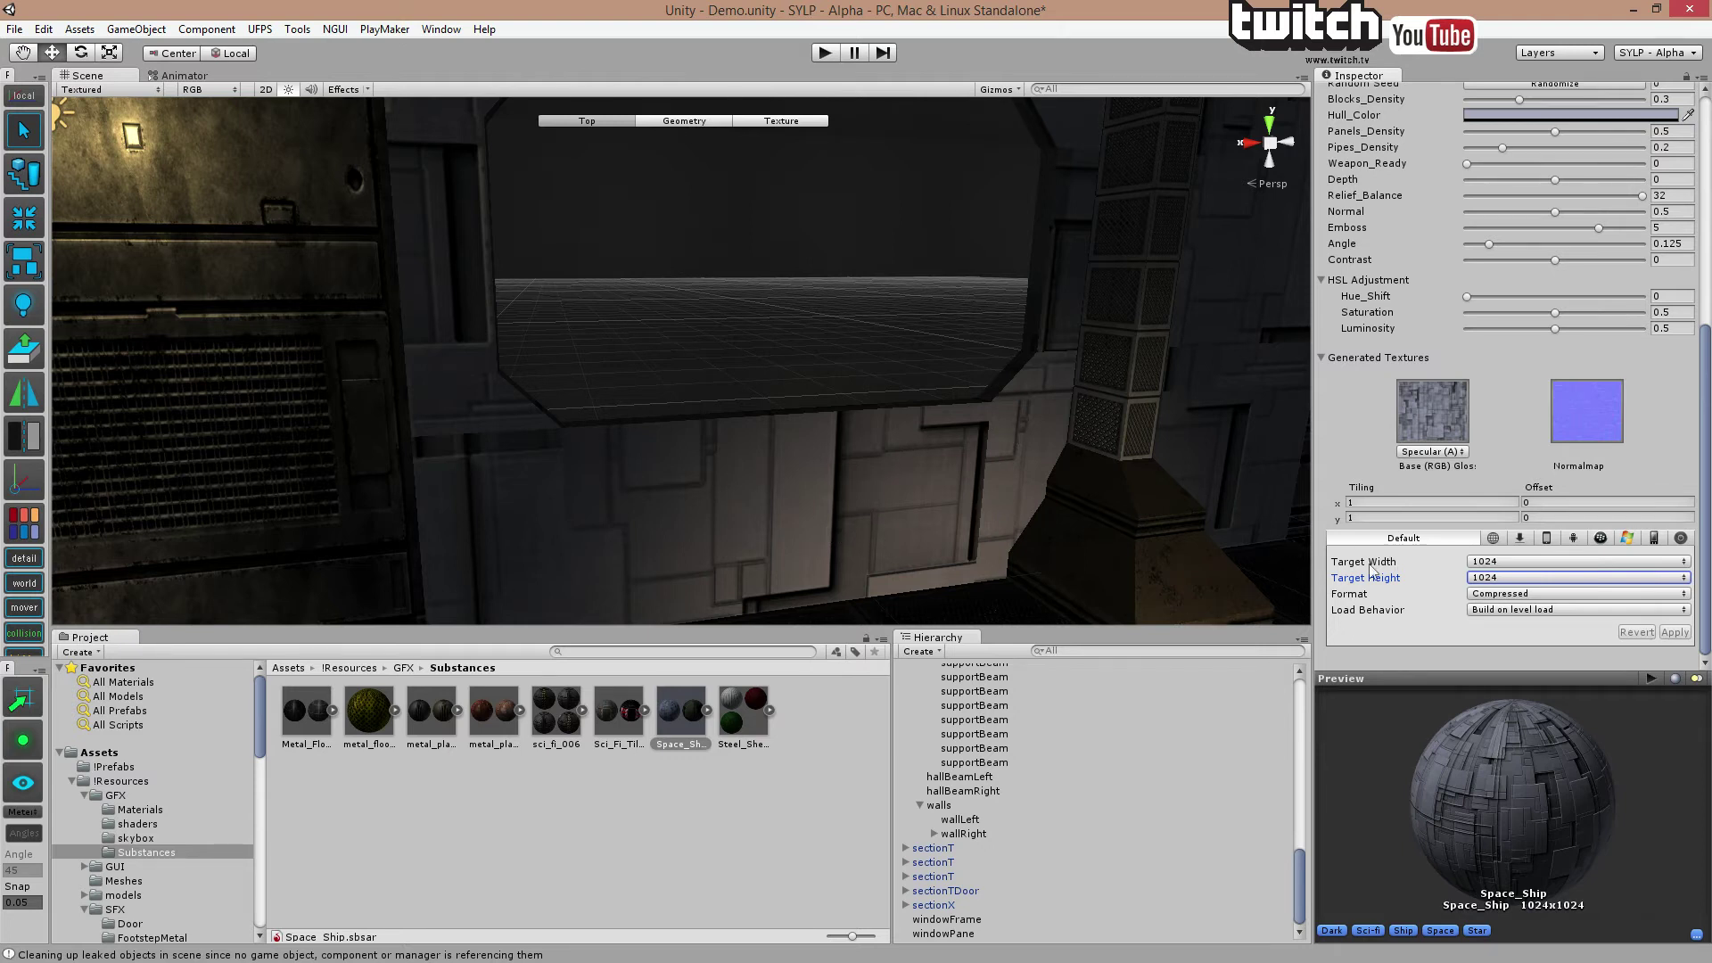
Raise the Target Width and Height to 2048 and apply again.
left_click(1482, 578)
left_click(1528, 718)
left_click(1543, 562)
left_click(1515, 699)
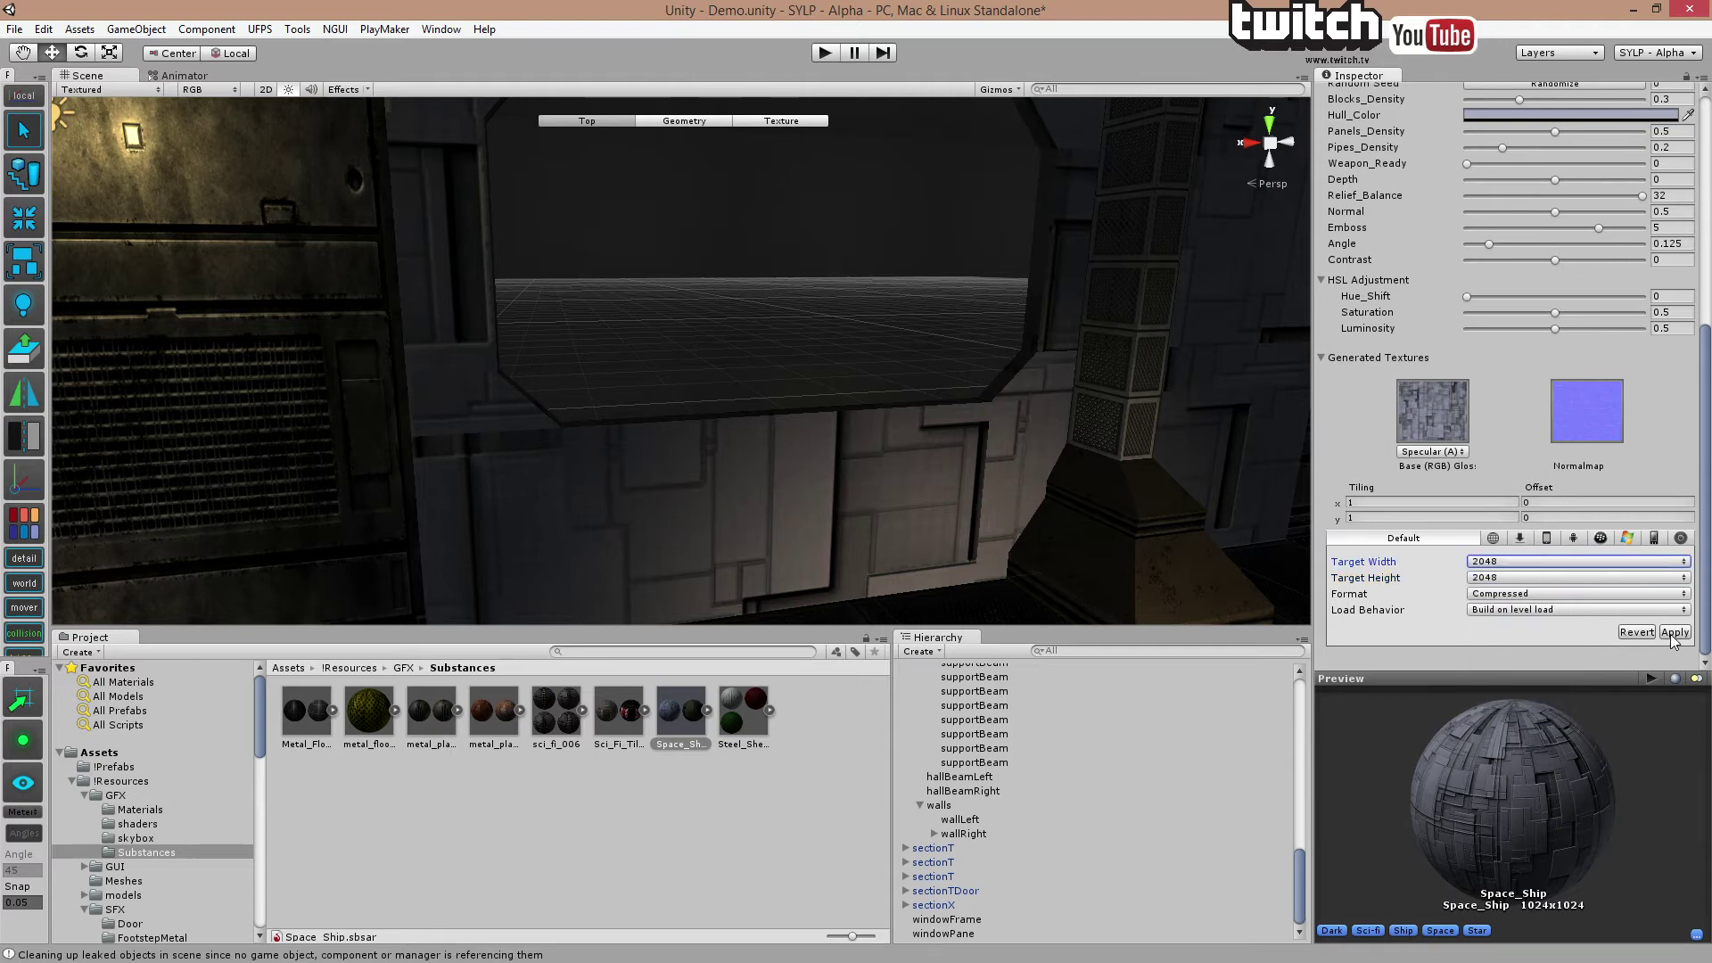
left_click(1674, 632)
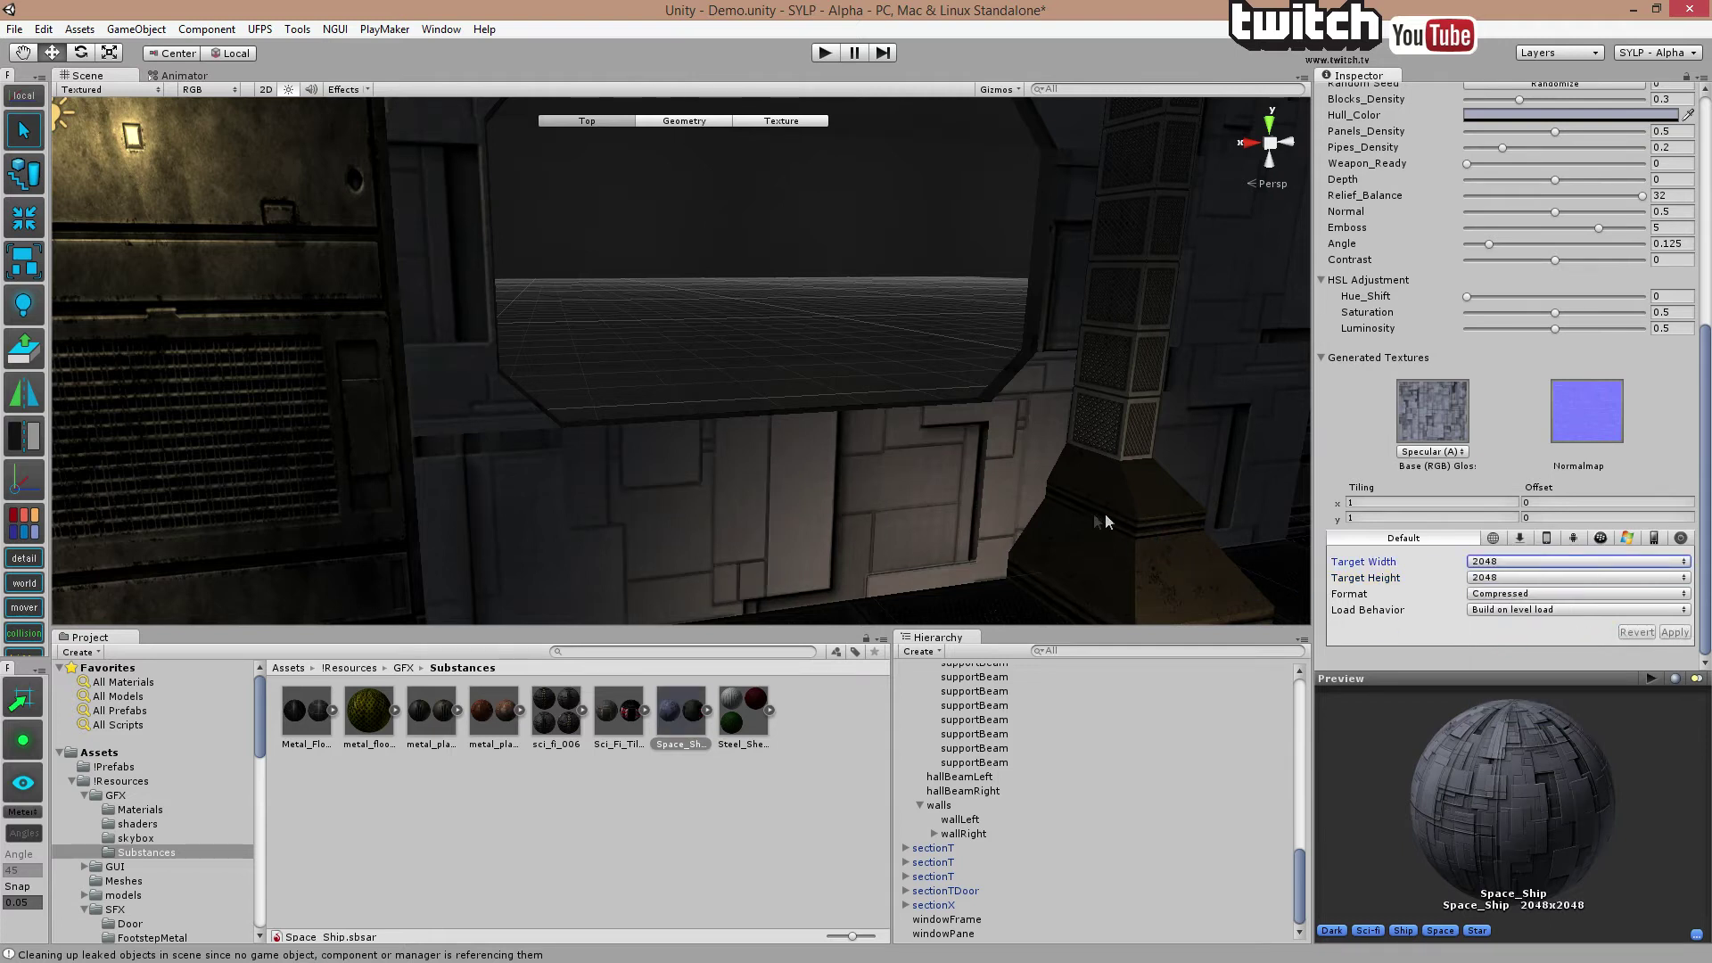
right_click_drag(858, 493, 854, 457)
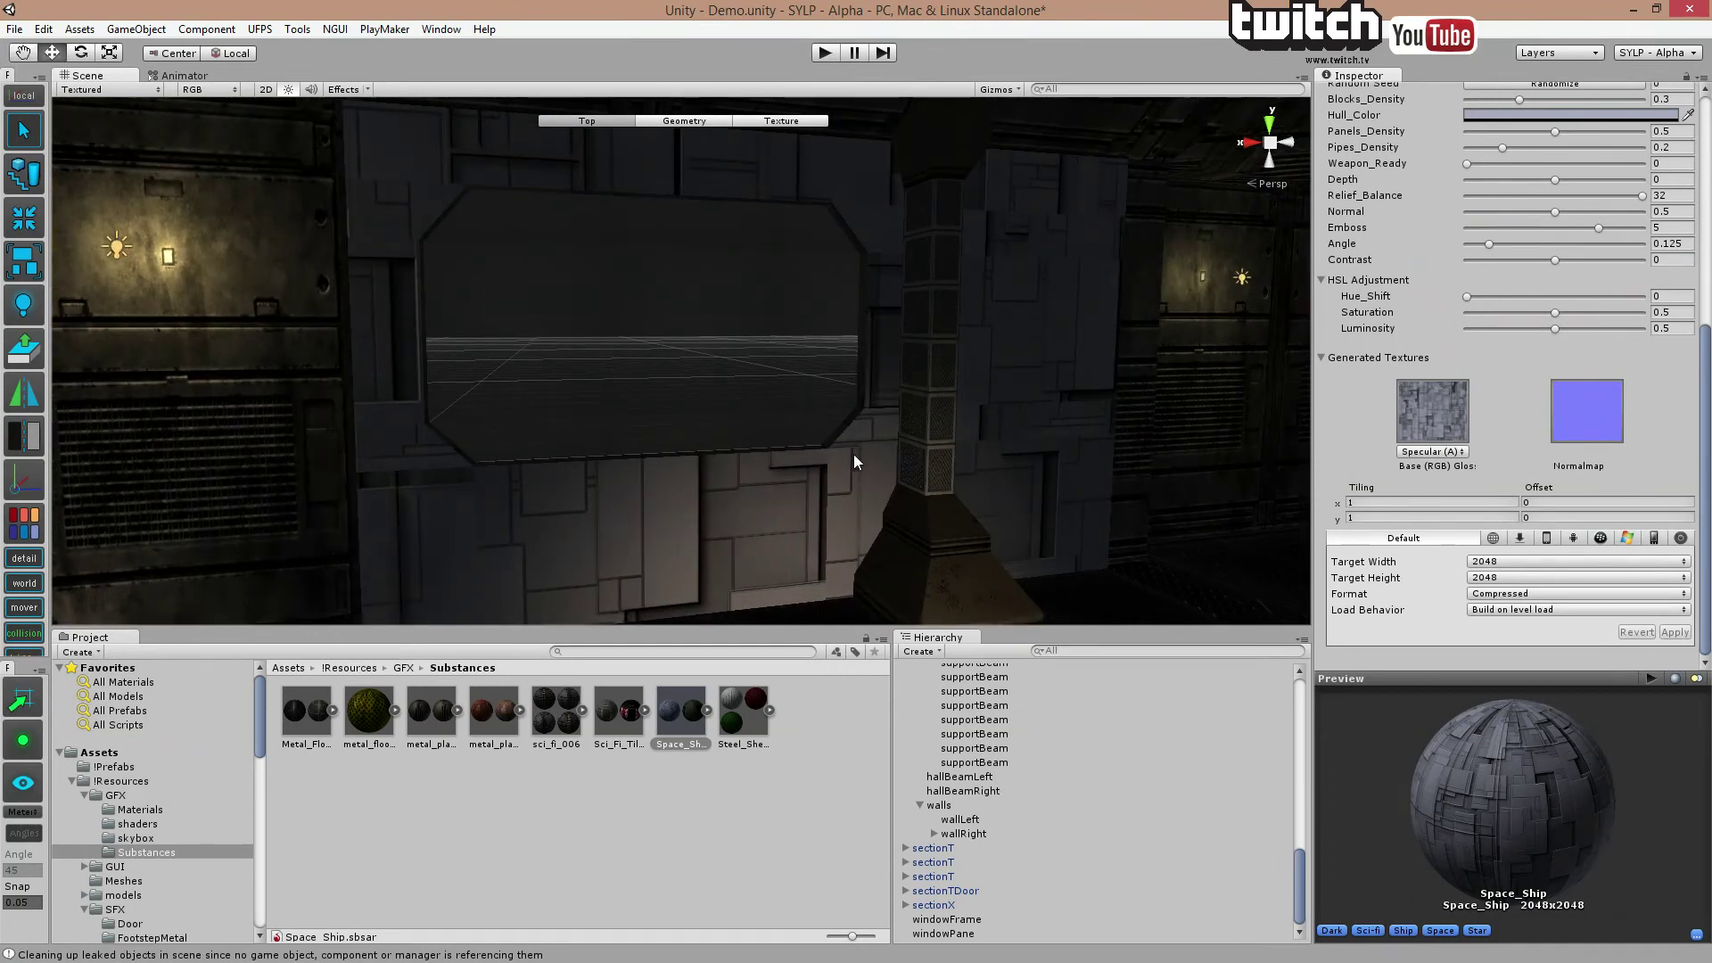
Fly past the door and pillar to inspect the wall, then select metal_floor_003.
right_click_drag(818, 470, 767, 486)
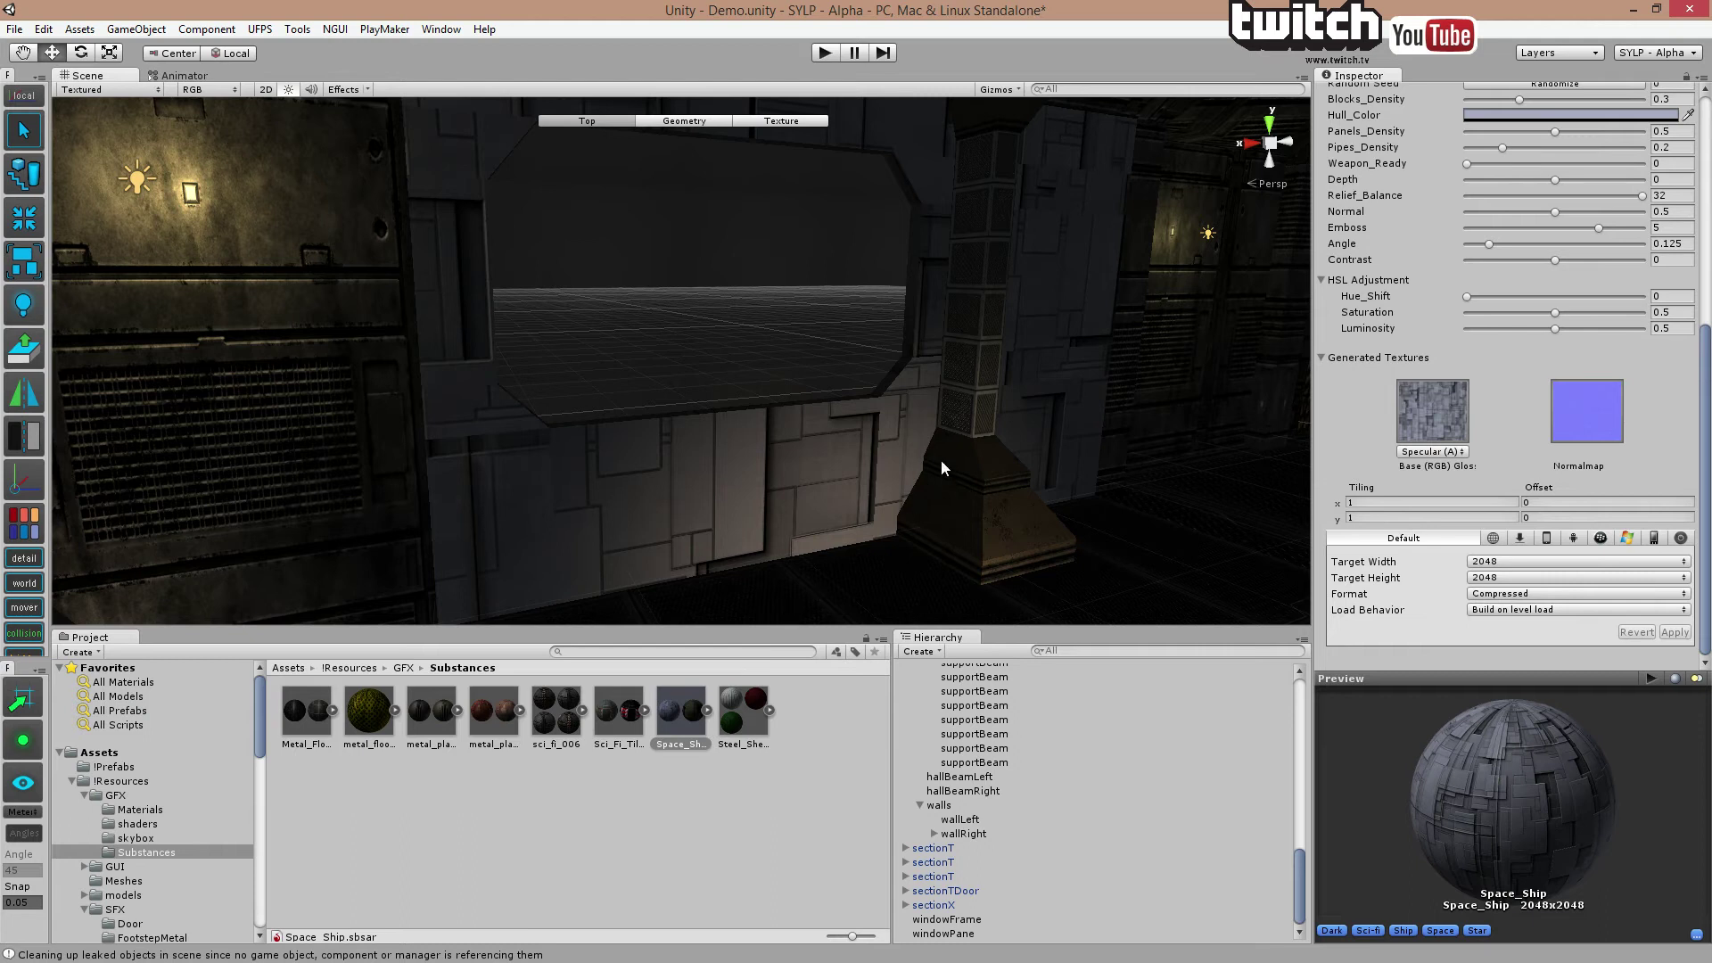
right_click_drag(945, 471, 841, 451)
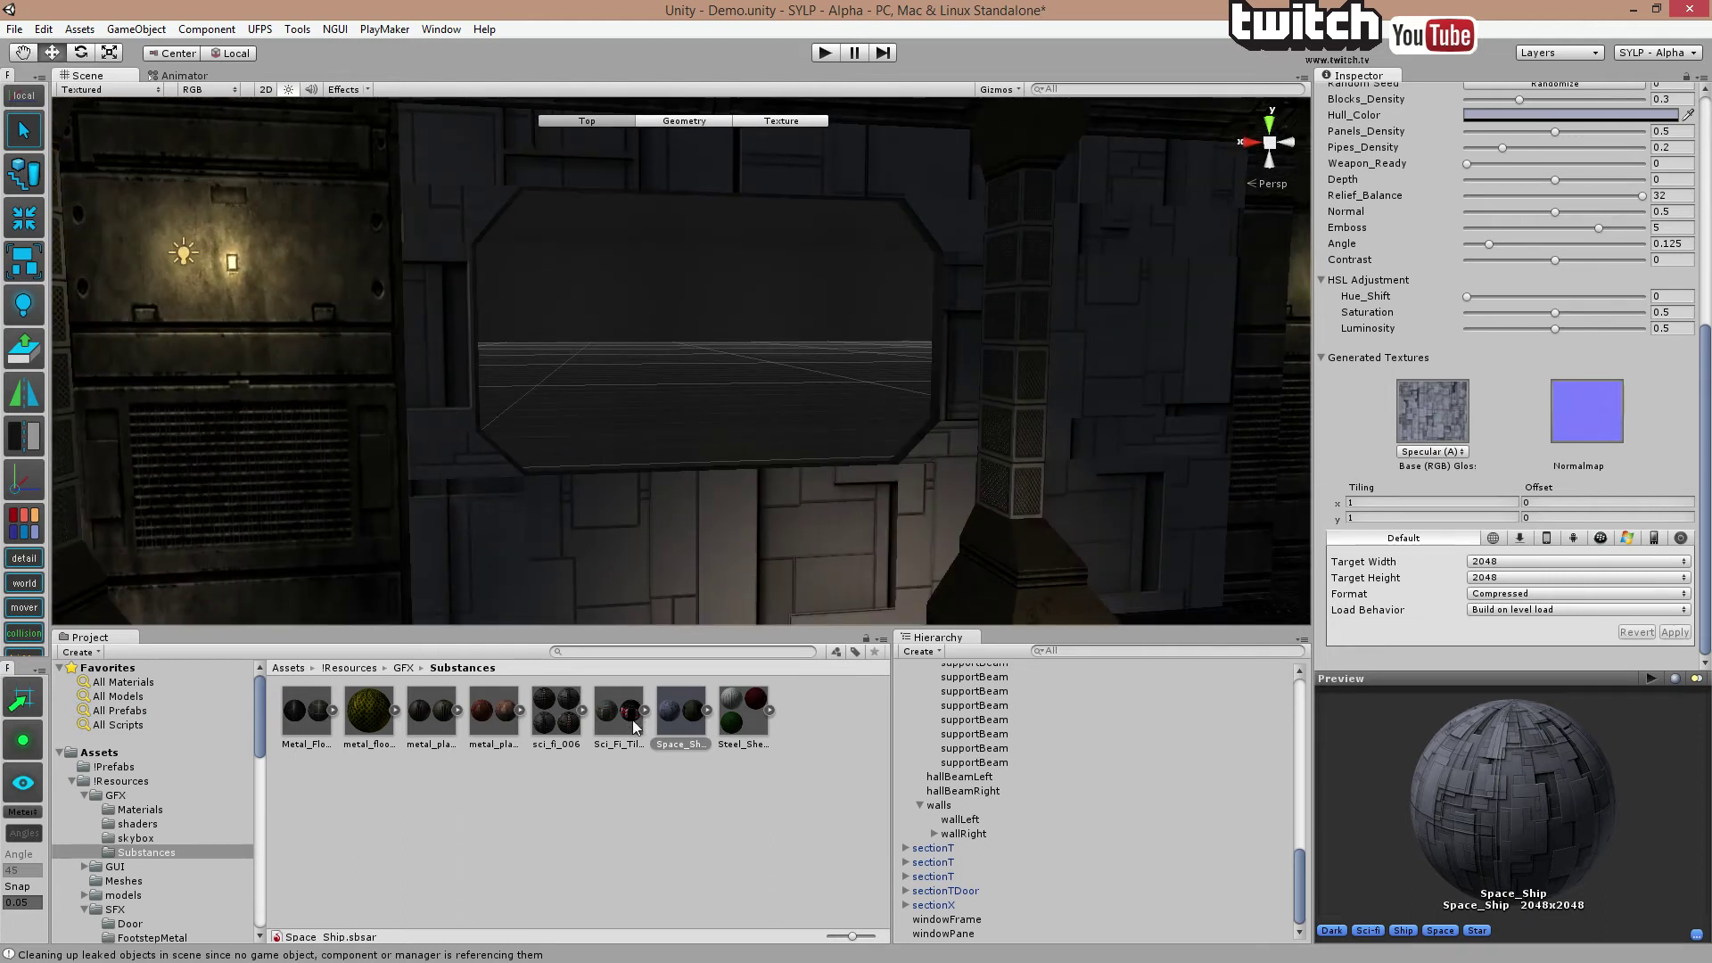
left_click(375, 733)
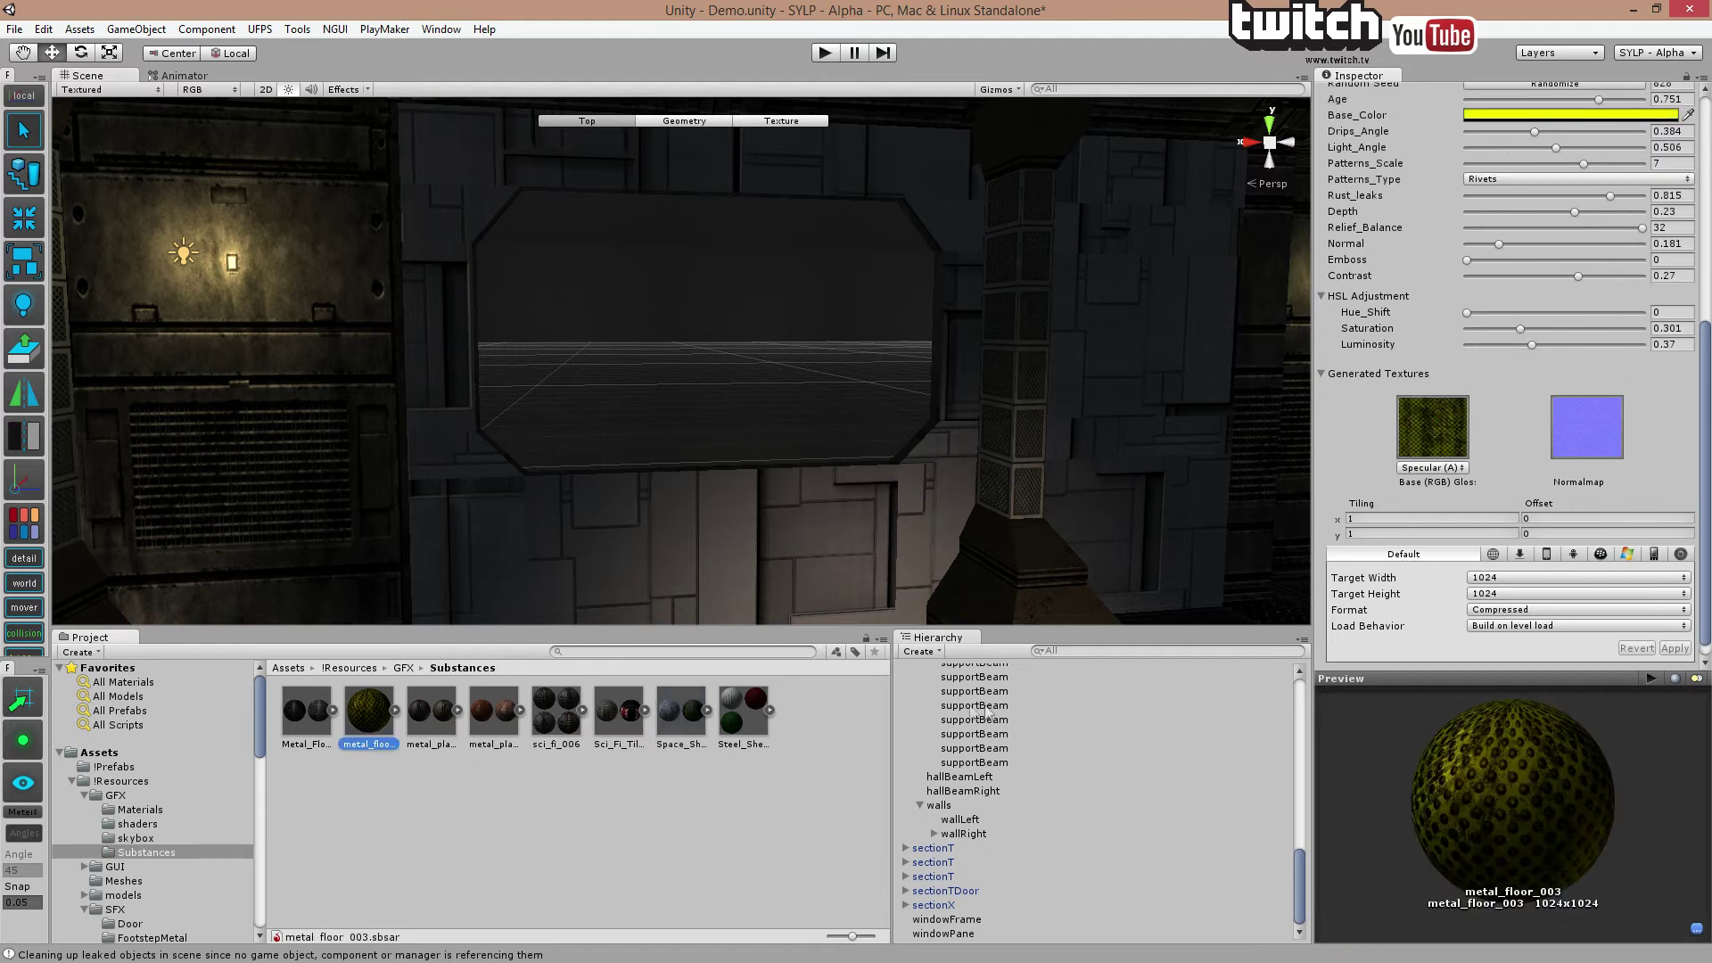
Add a second graph instance to metal_floor_003 and name it testmetalfloor.
scroll(1462, 453, "up", 10)
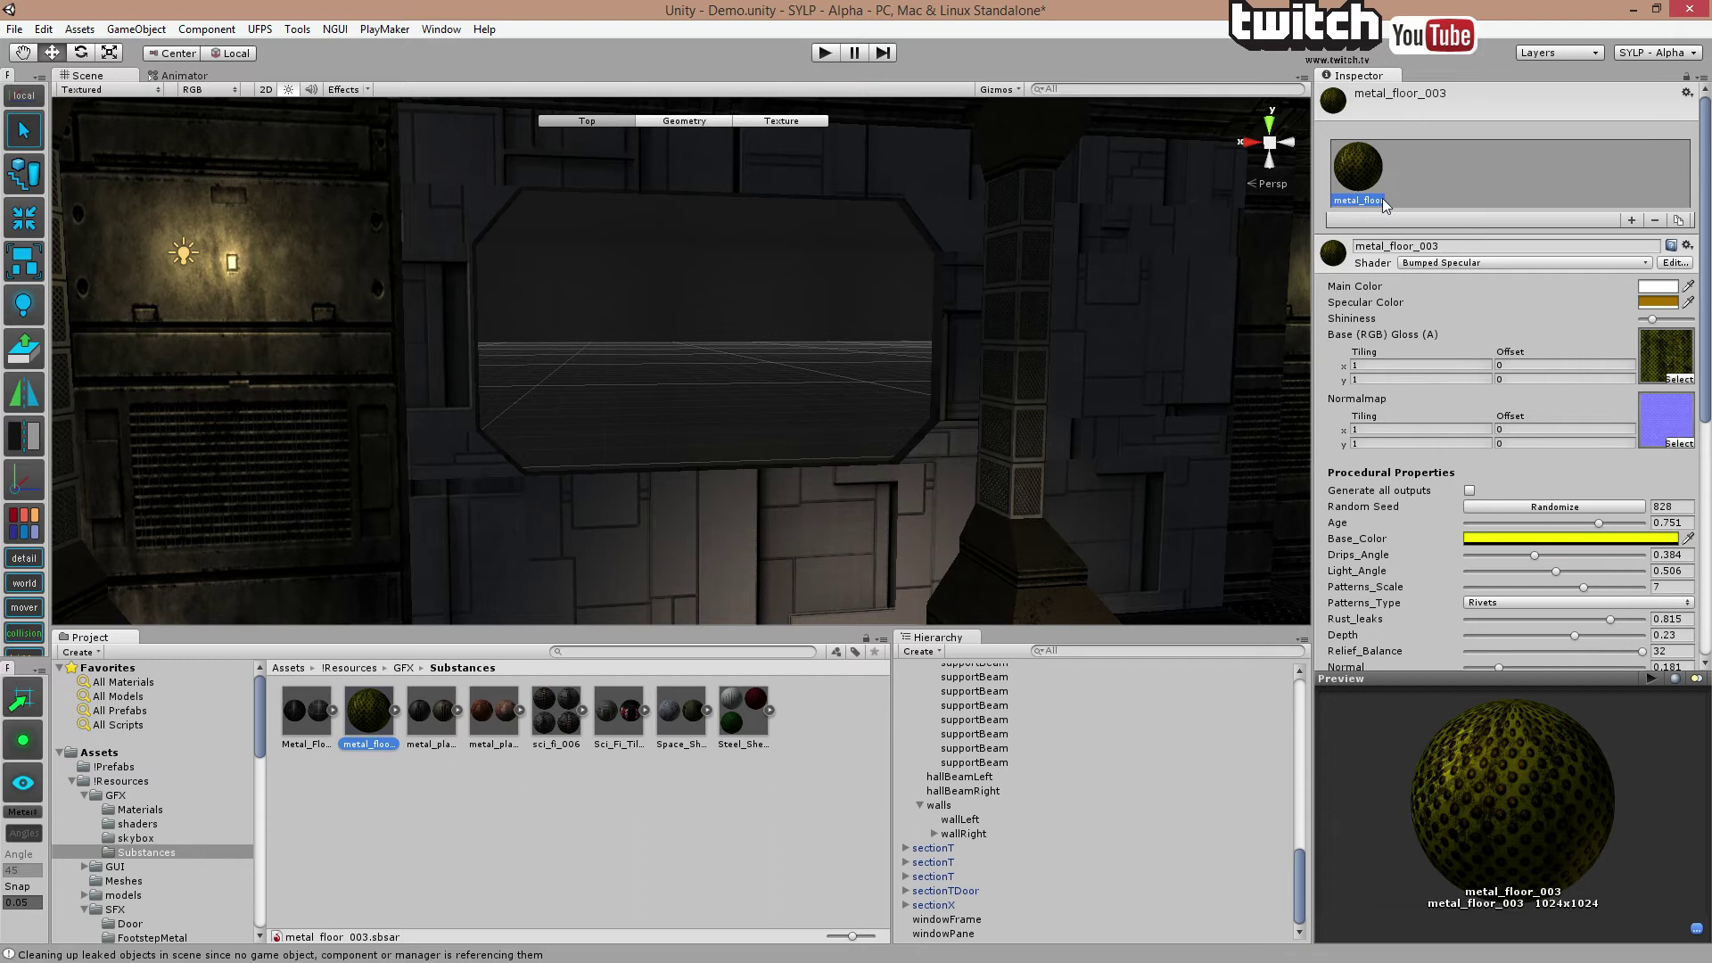
left_click(1634, 222)
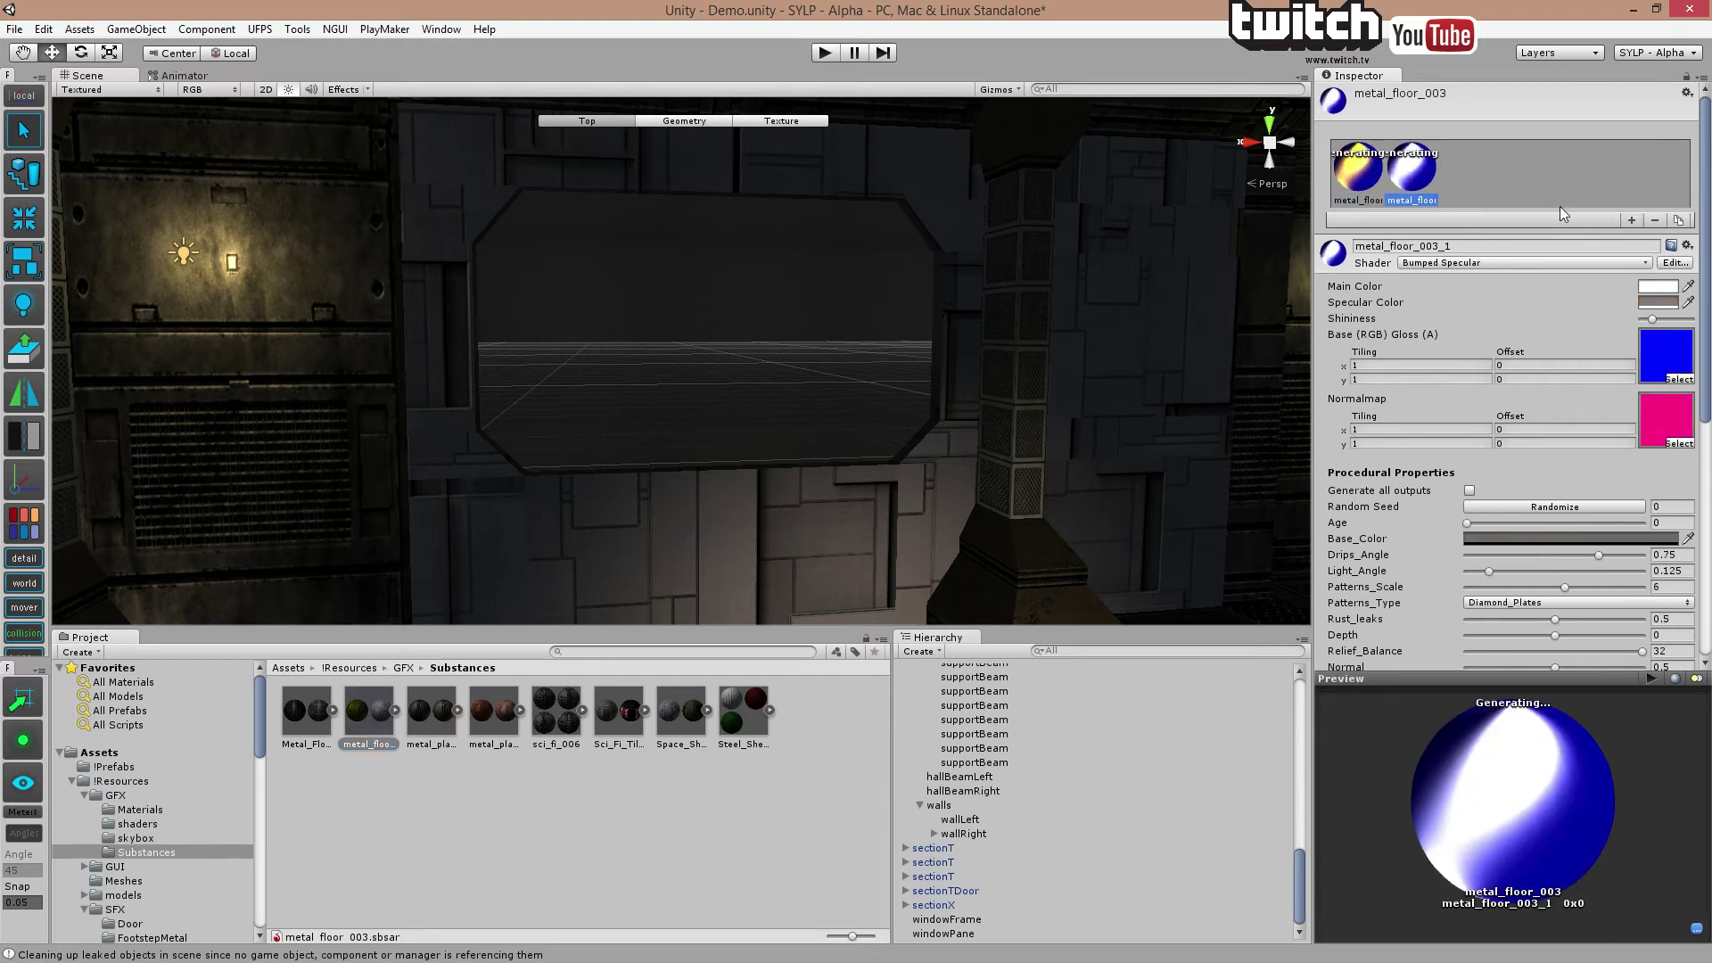
left_click(1451, 244)
type("tes")
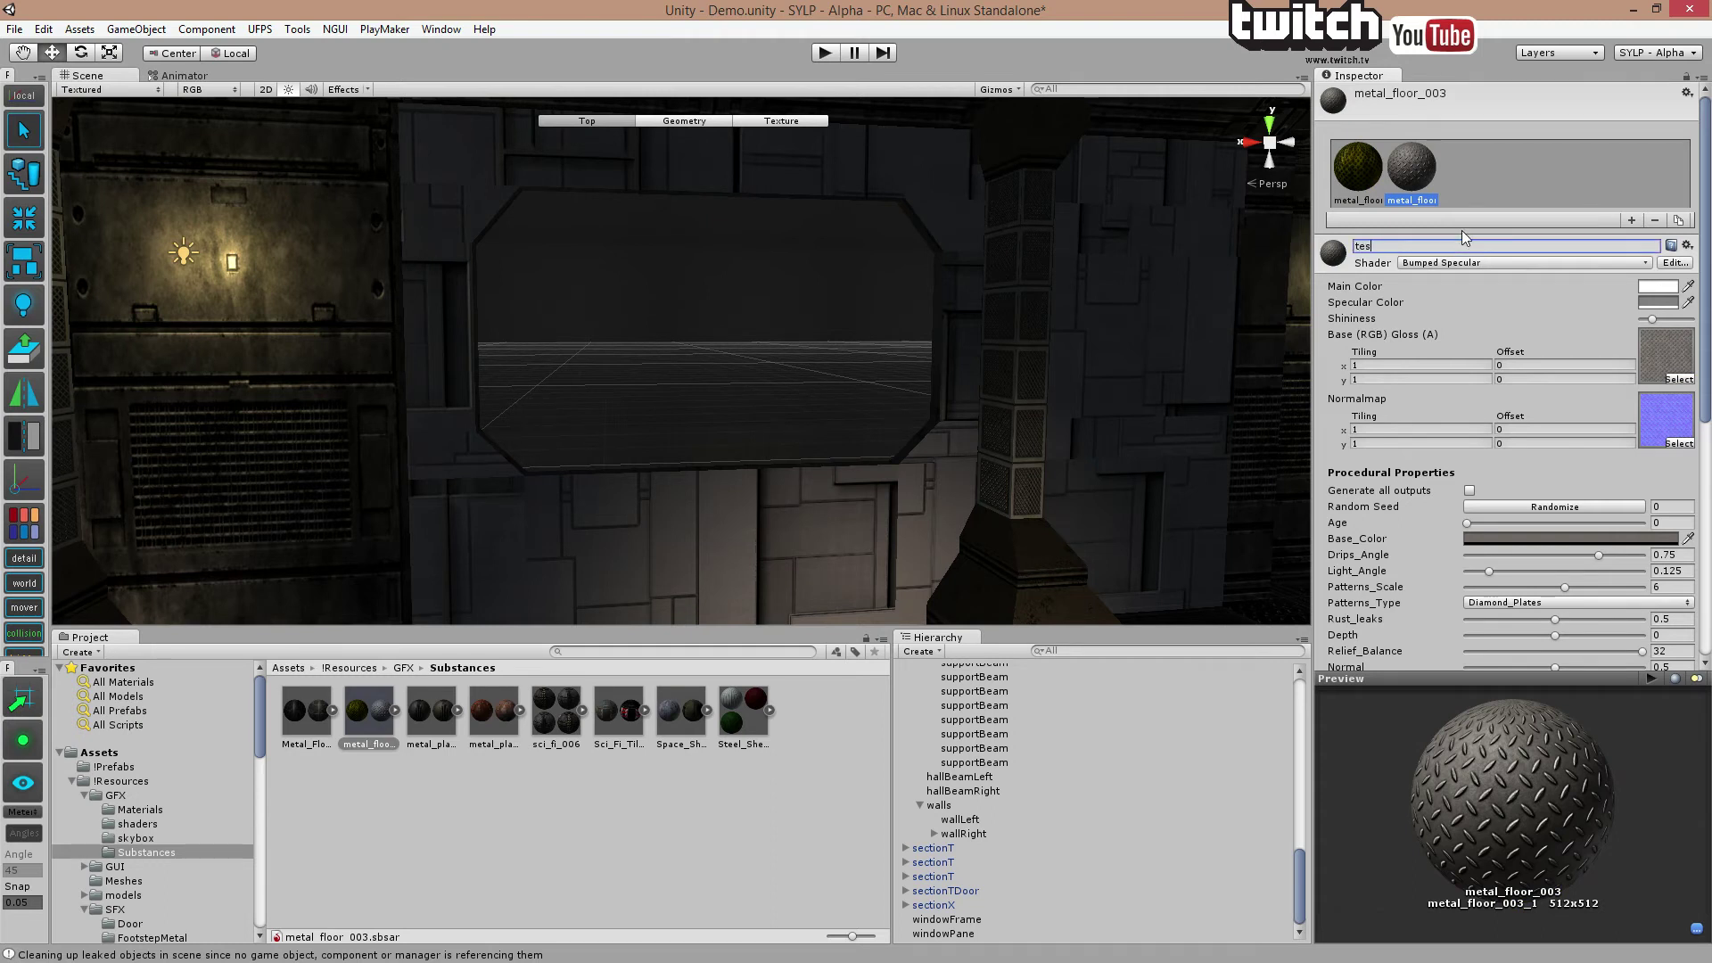
type("tmetalfloor")
key("Return")
middle_click_drag(1231, 233, 1096, 394)
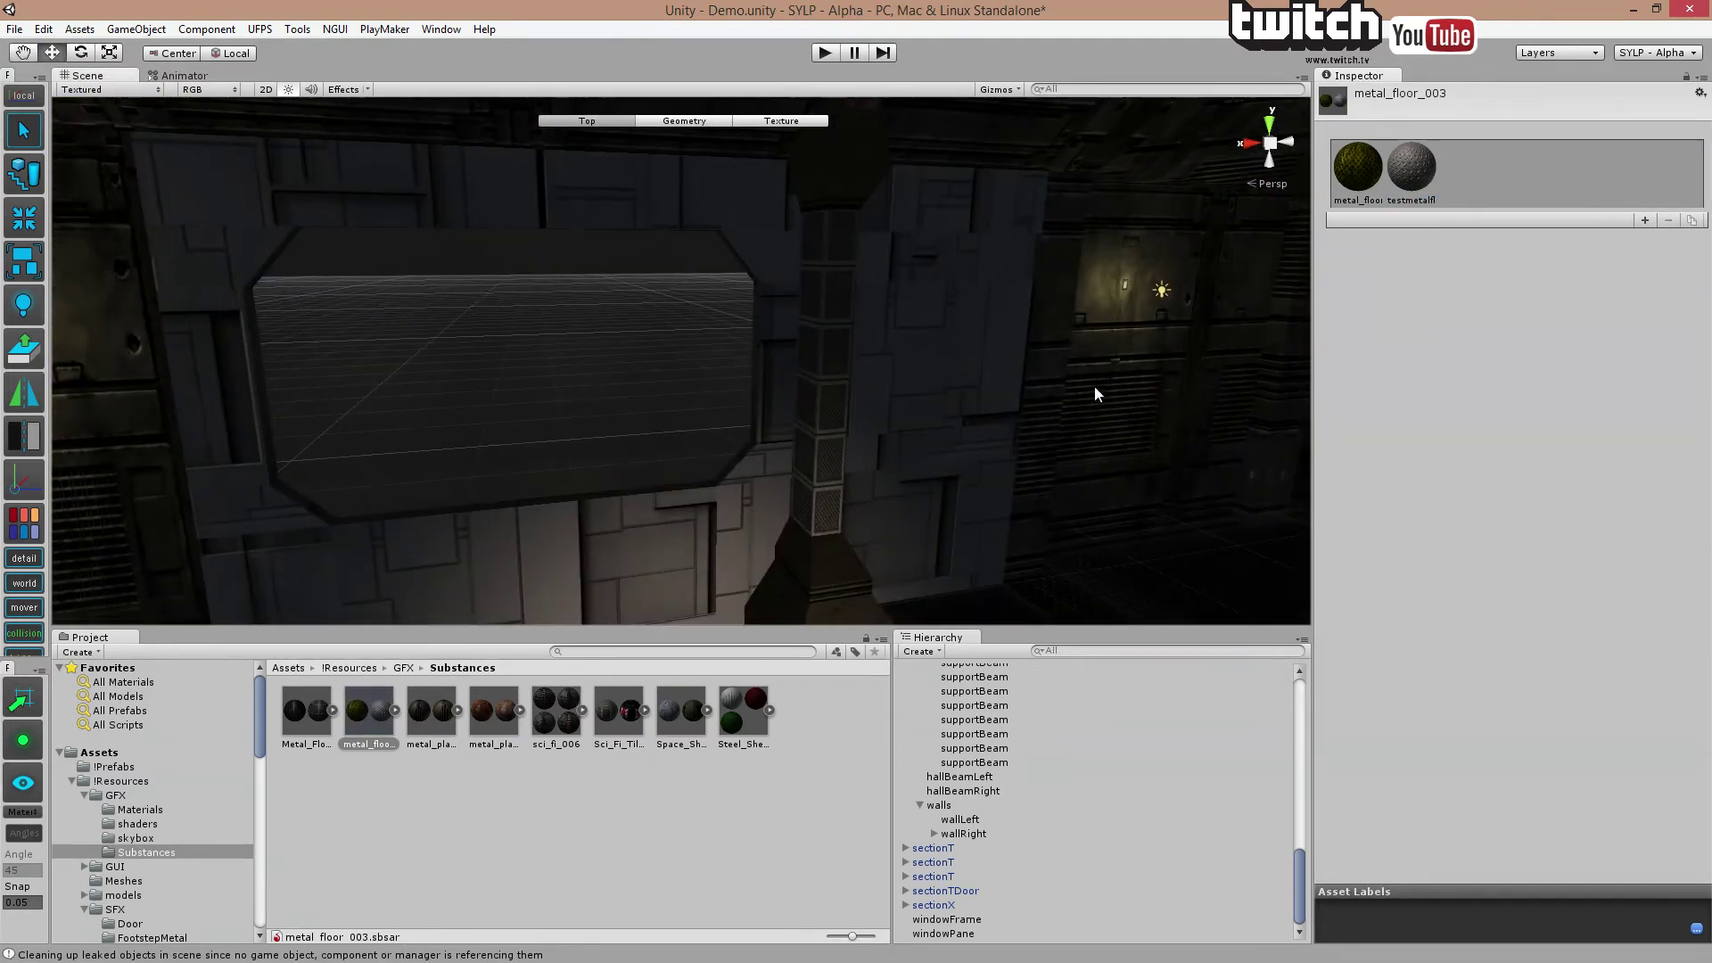
Select the windowFrame faces and apply the testmetalfloor material to them.
key("g")
left_click(959, 348)
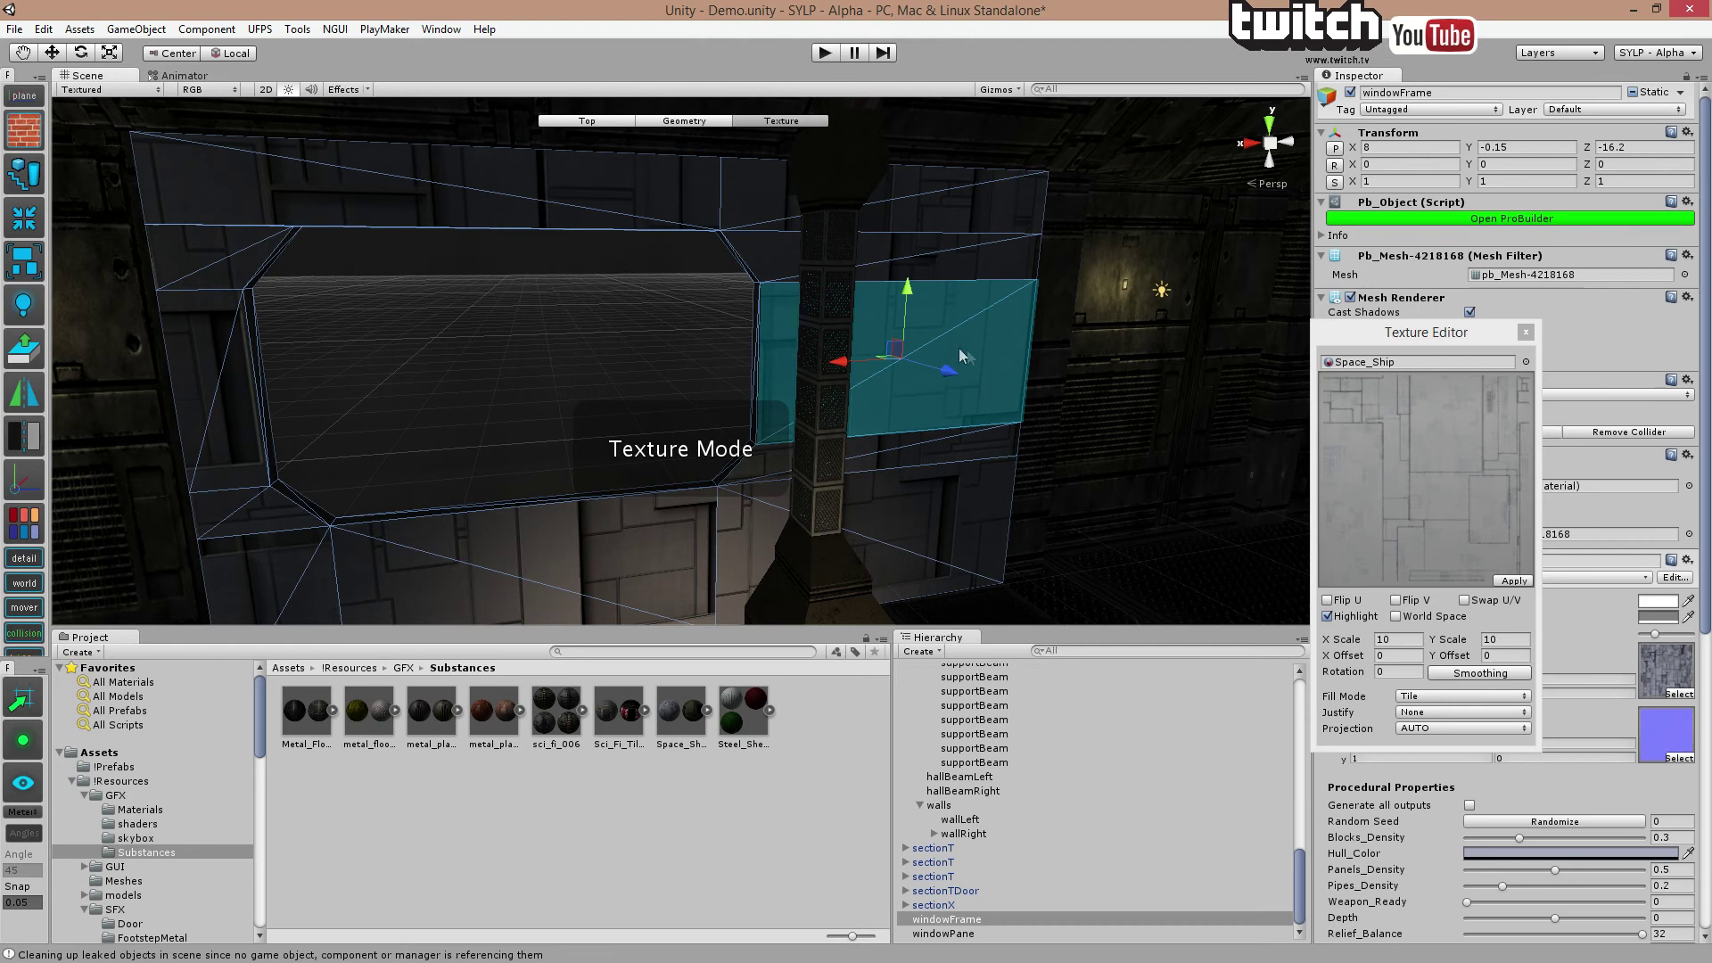
double_click(965, 344)
left_click(1526, 361)
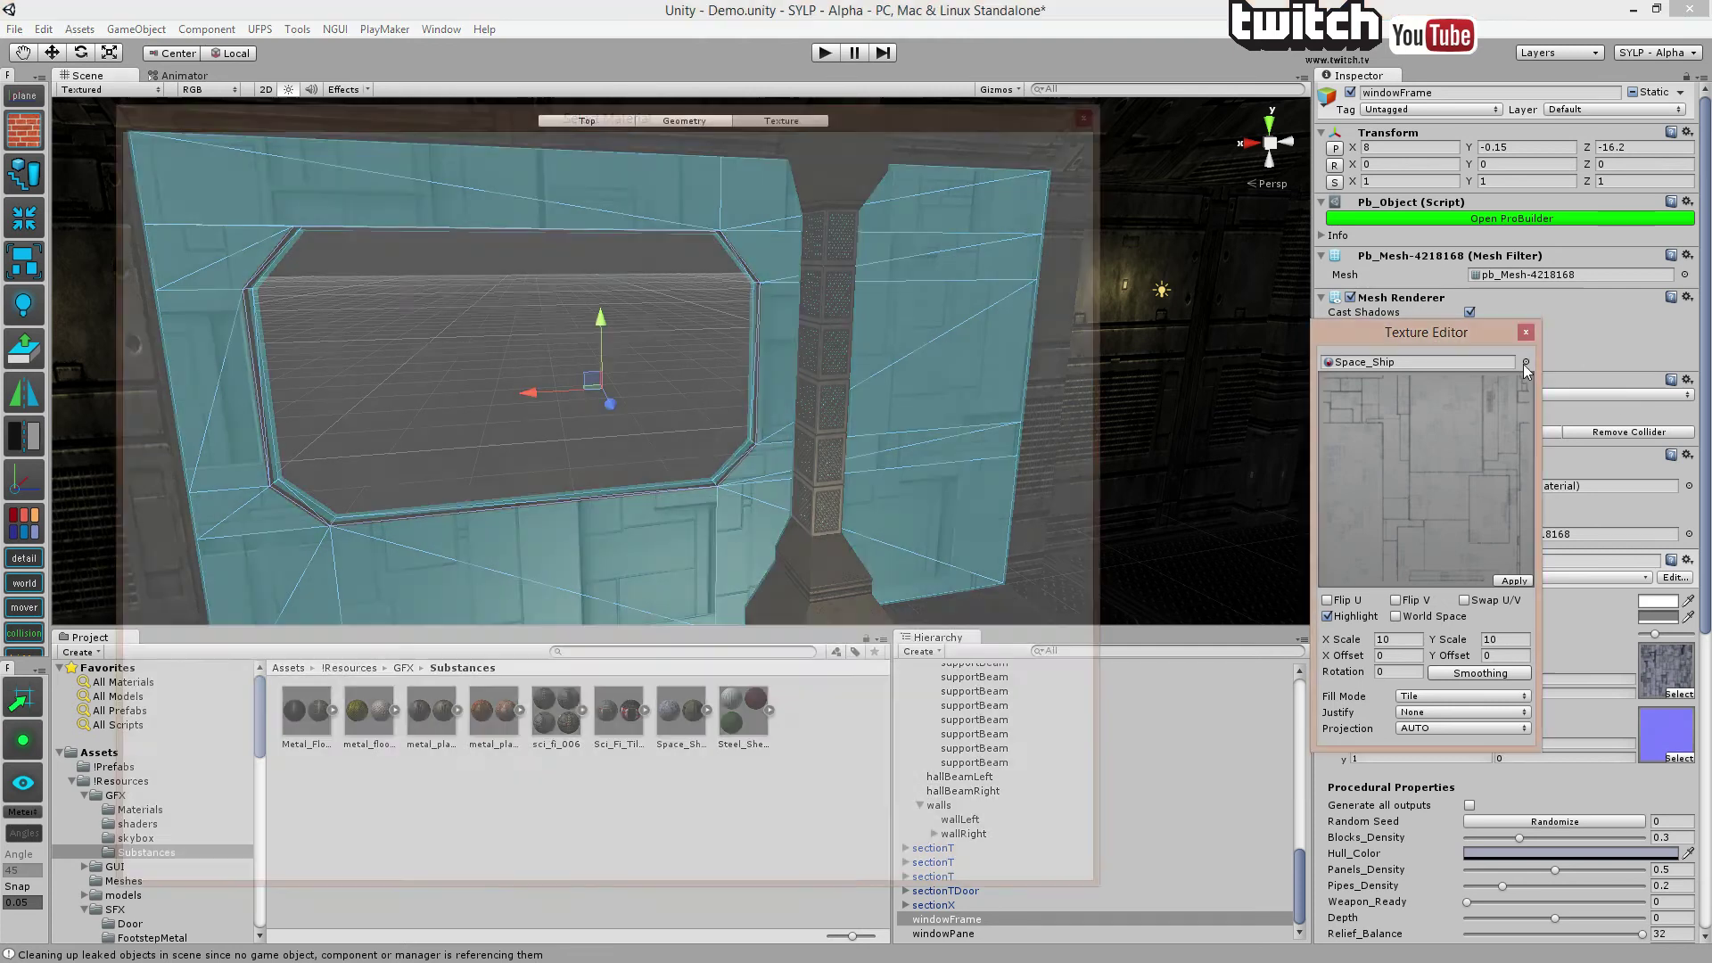
left_click(805, 410)
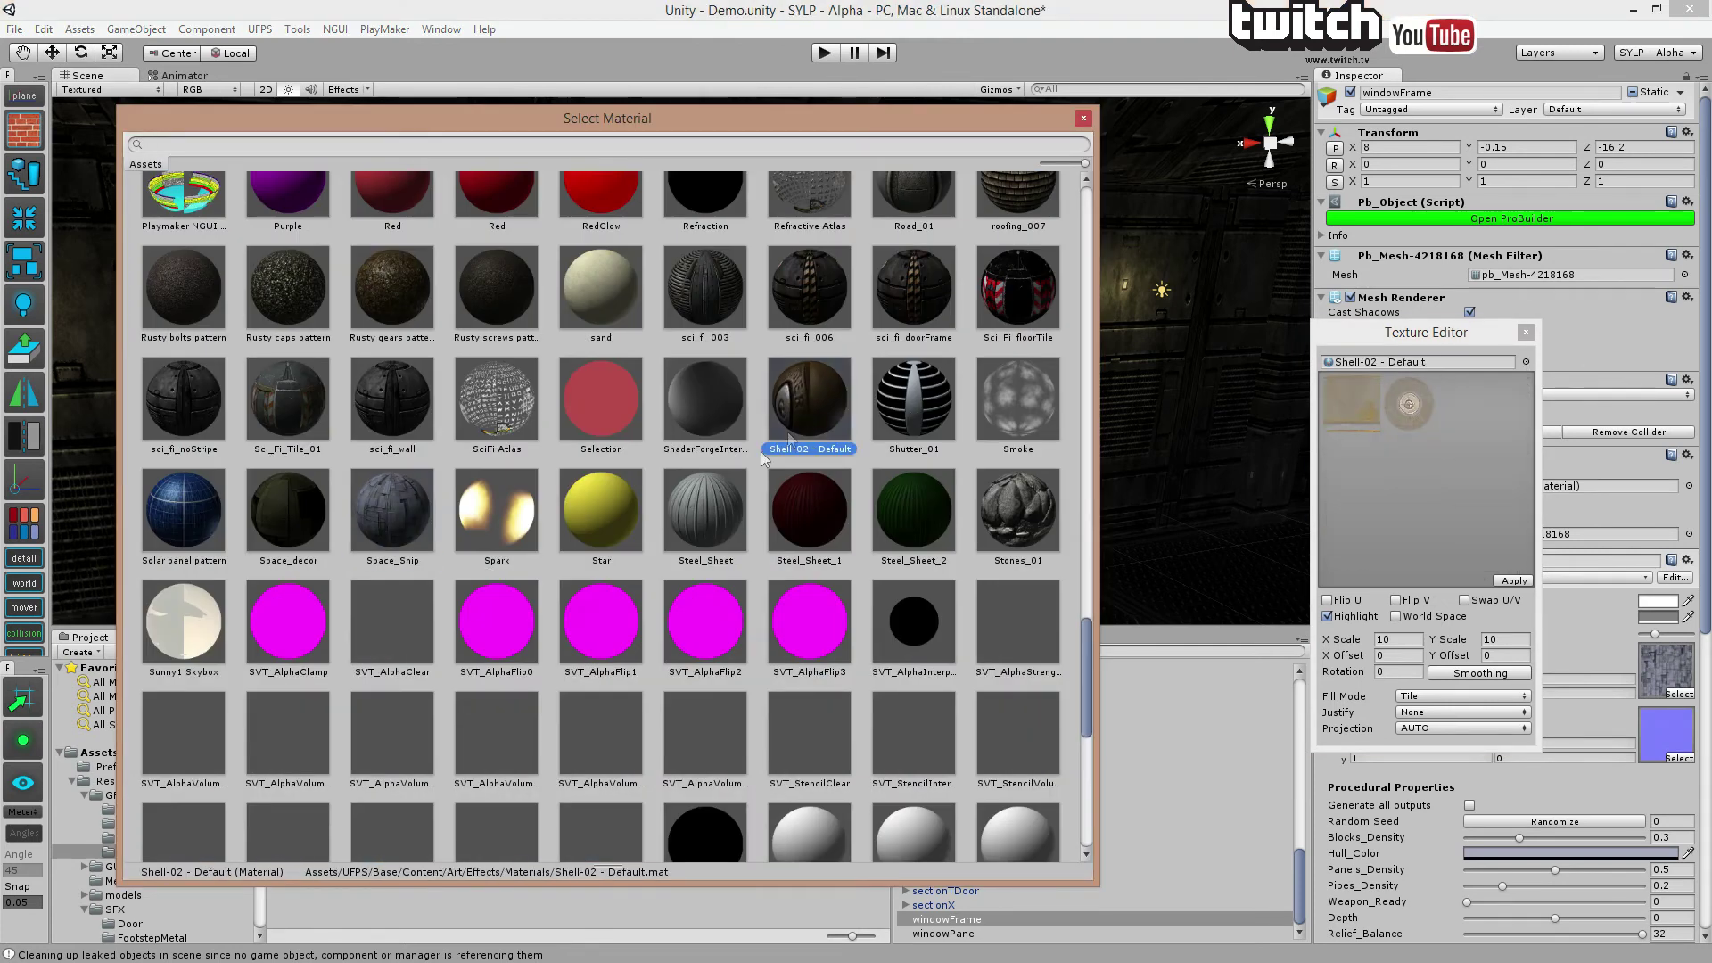
scroll(535, 401, "down", 5)
type("test")
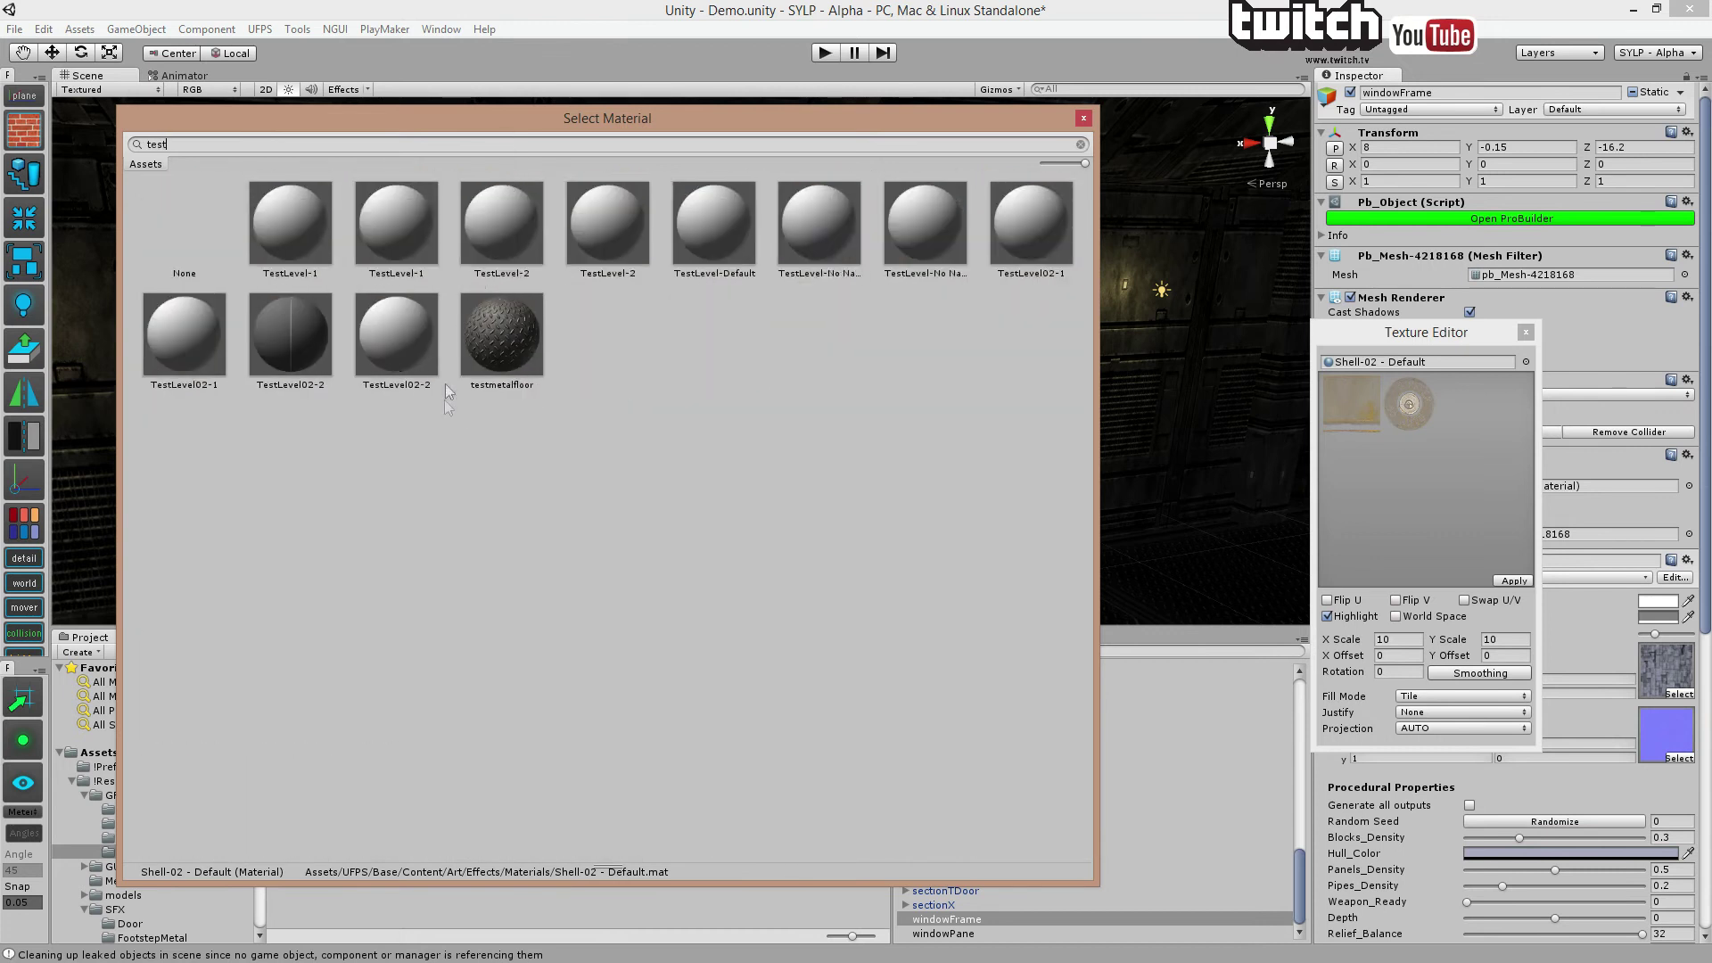
left_click(489, 366)
double_click(488, 366)
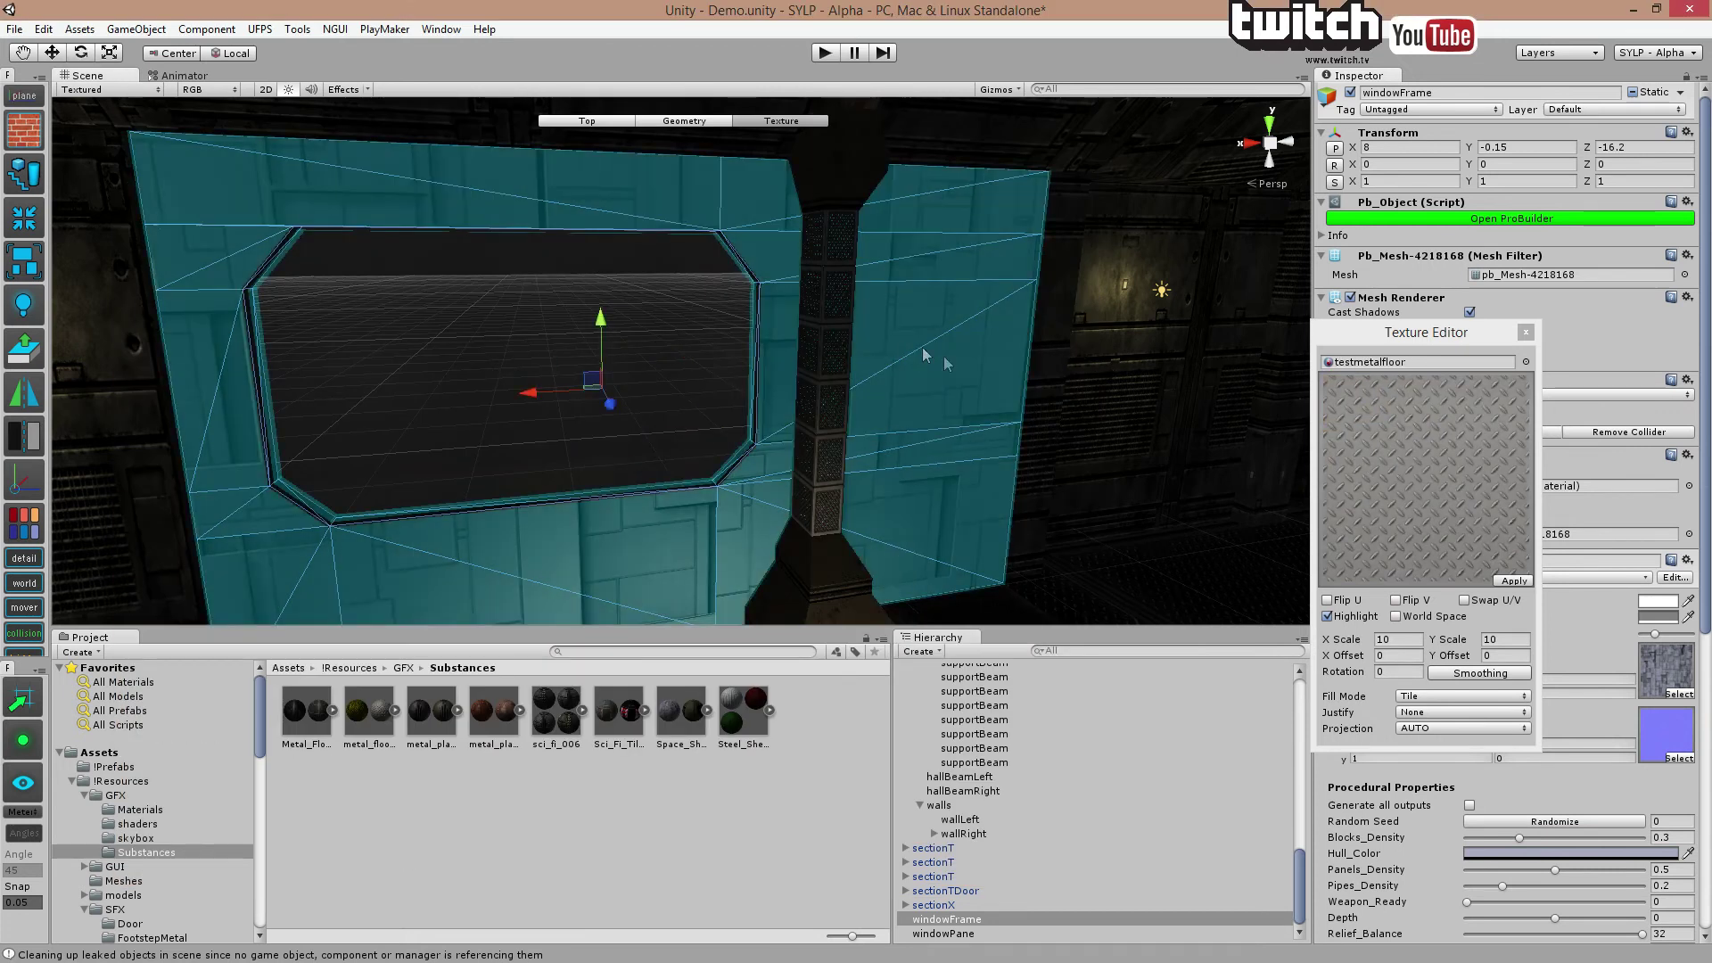
left_click(1513, 581)
left_click(1526, 332)
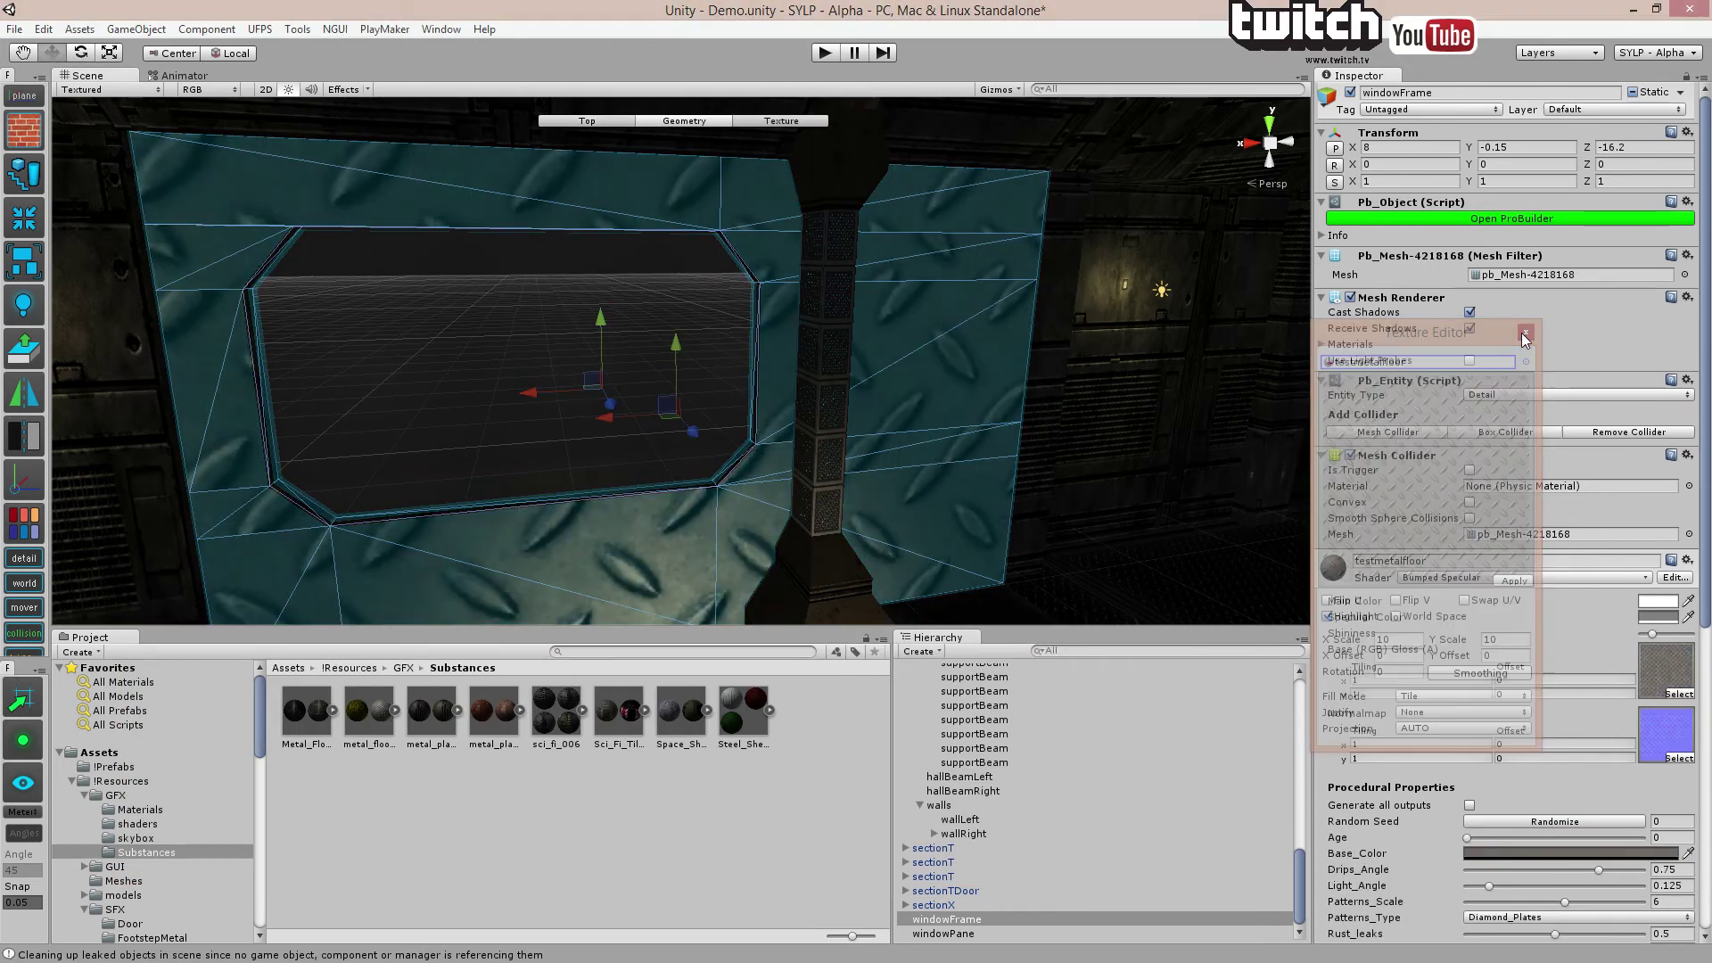
left_click_drag(873, 418, 885, 389, "alt")
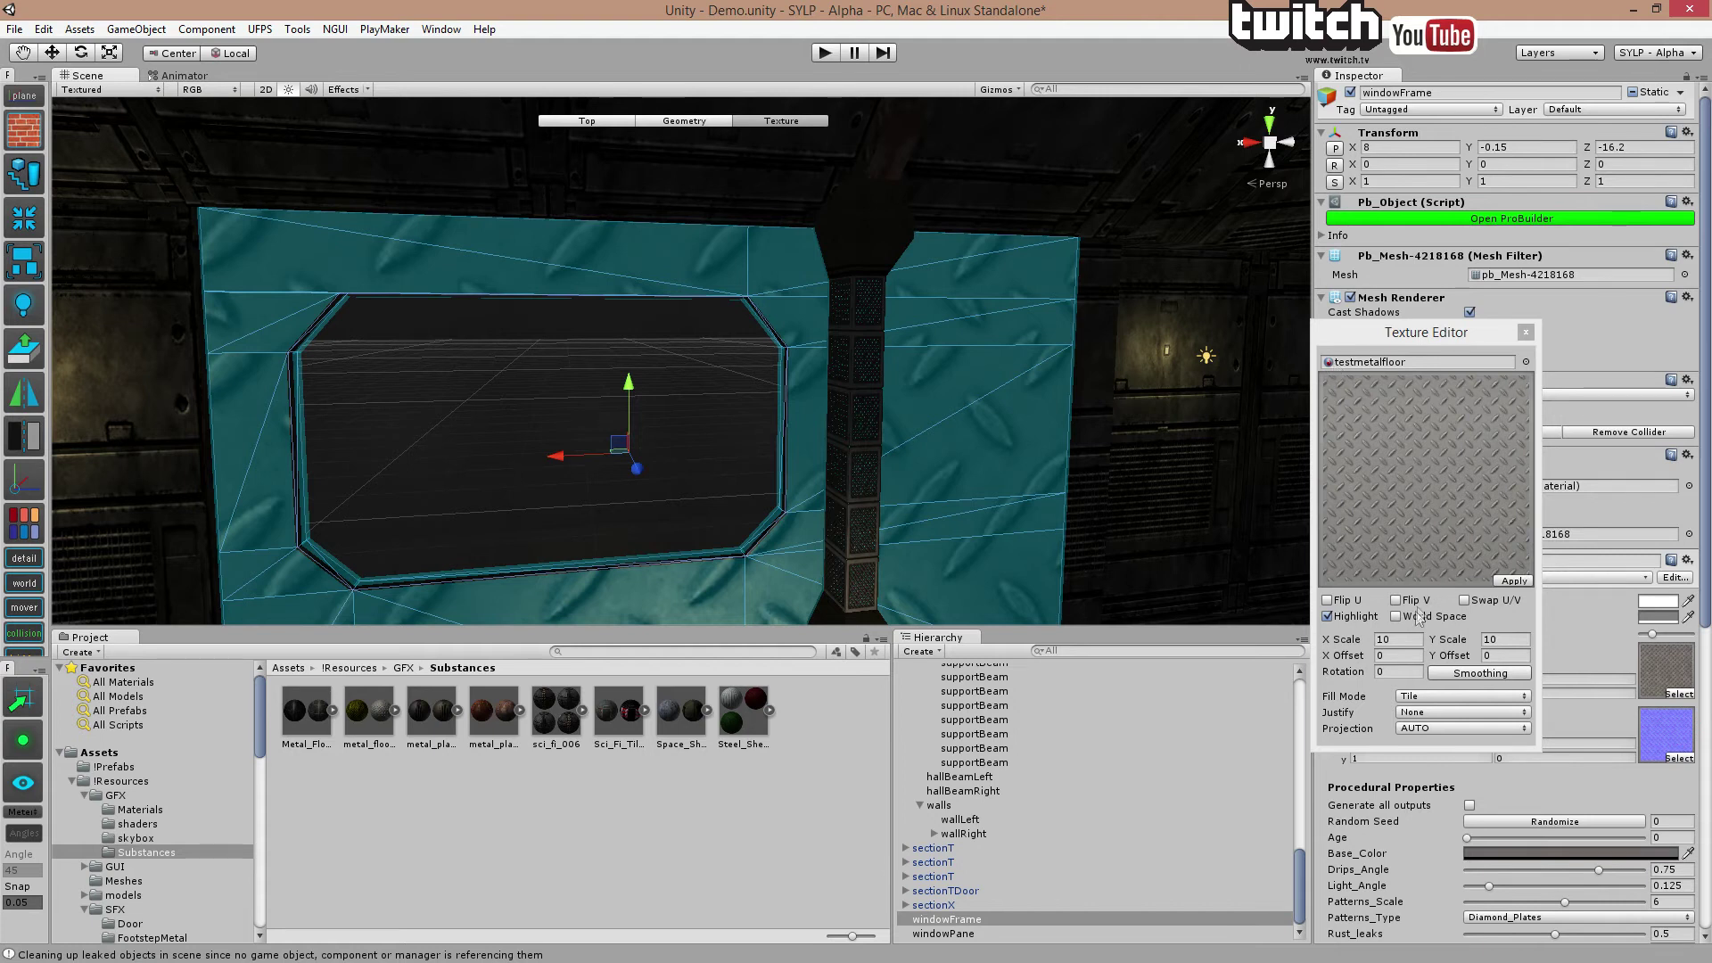
Set the X and Y tiling Scale to 5 and close the Texture Editor.
left_click(1393, 640)
type("5")
left_click(1516, 639)
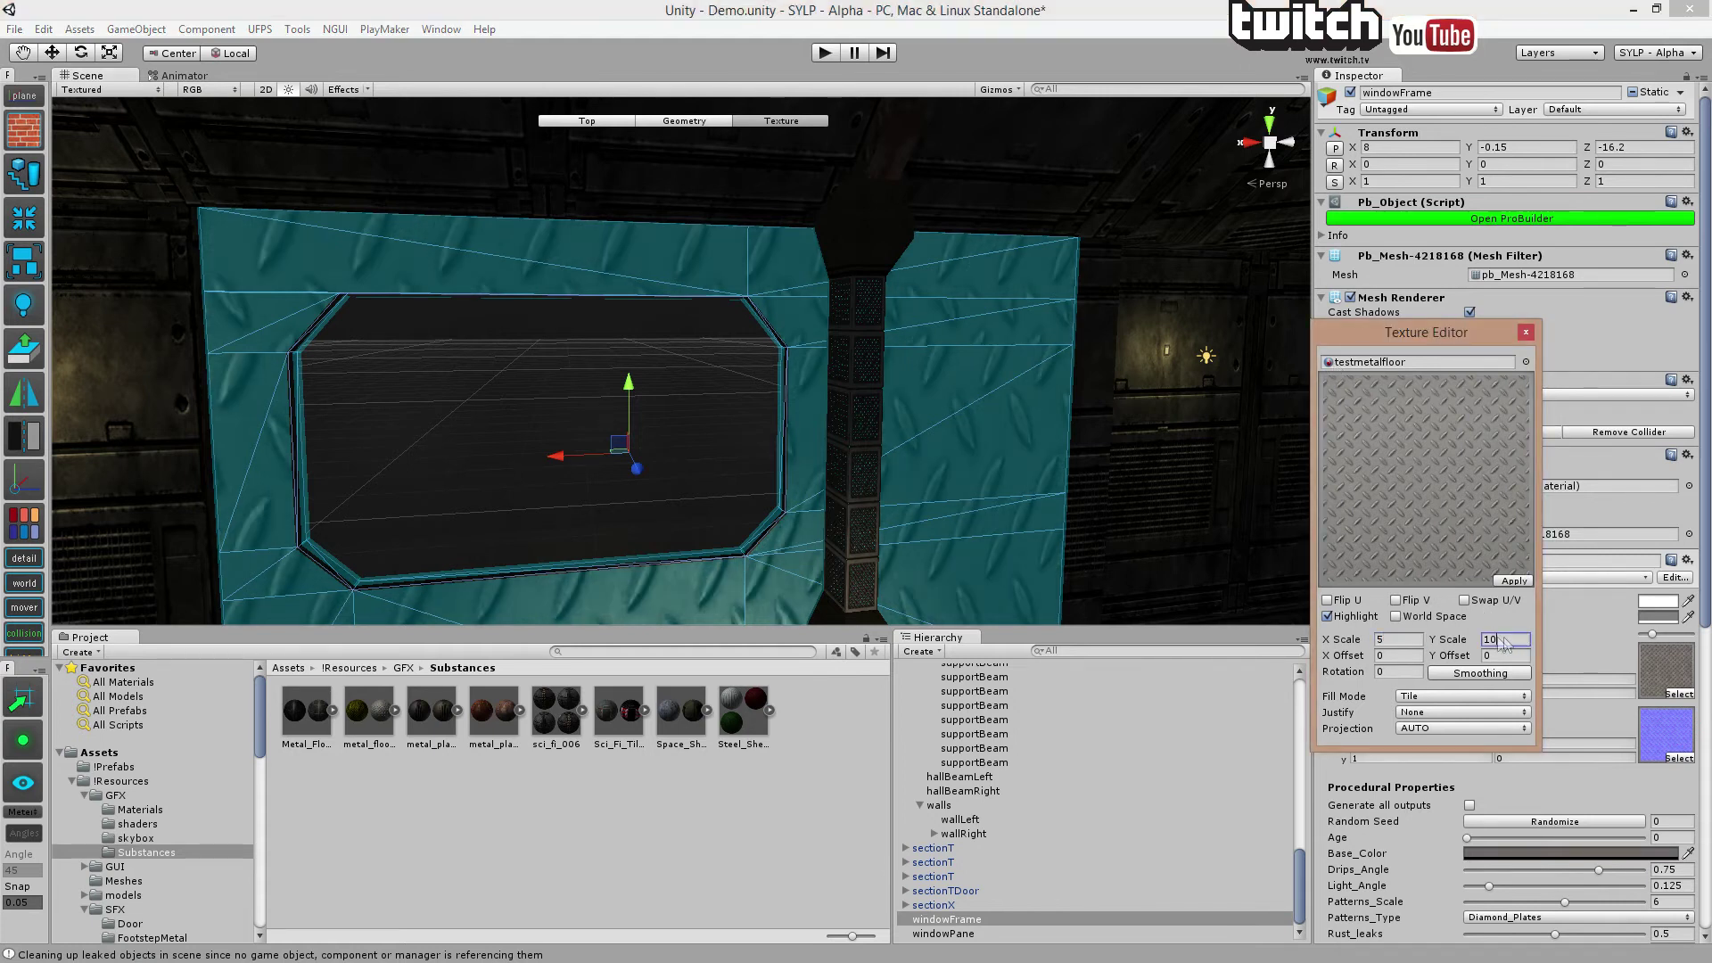
type("5")
left_click(1526, 334)
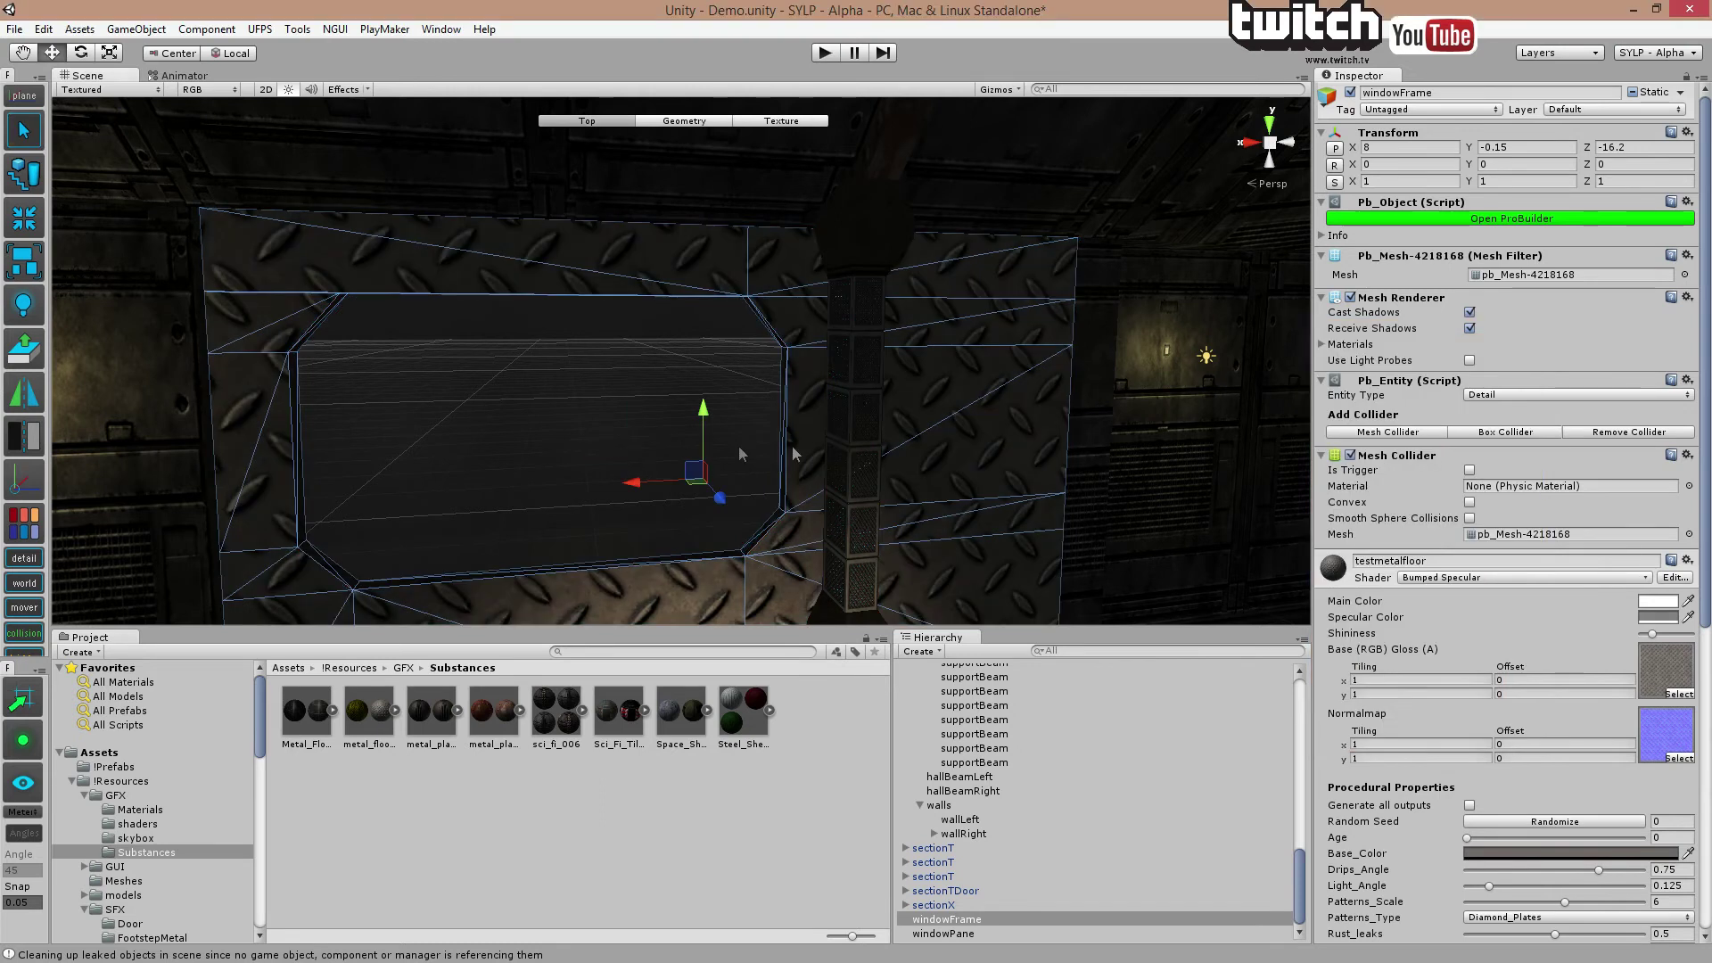
key("w")
left_click_drag(739, 446, 883, 330, "alt")
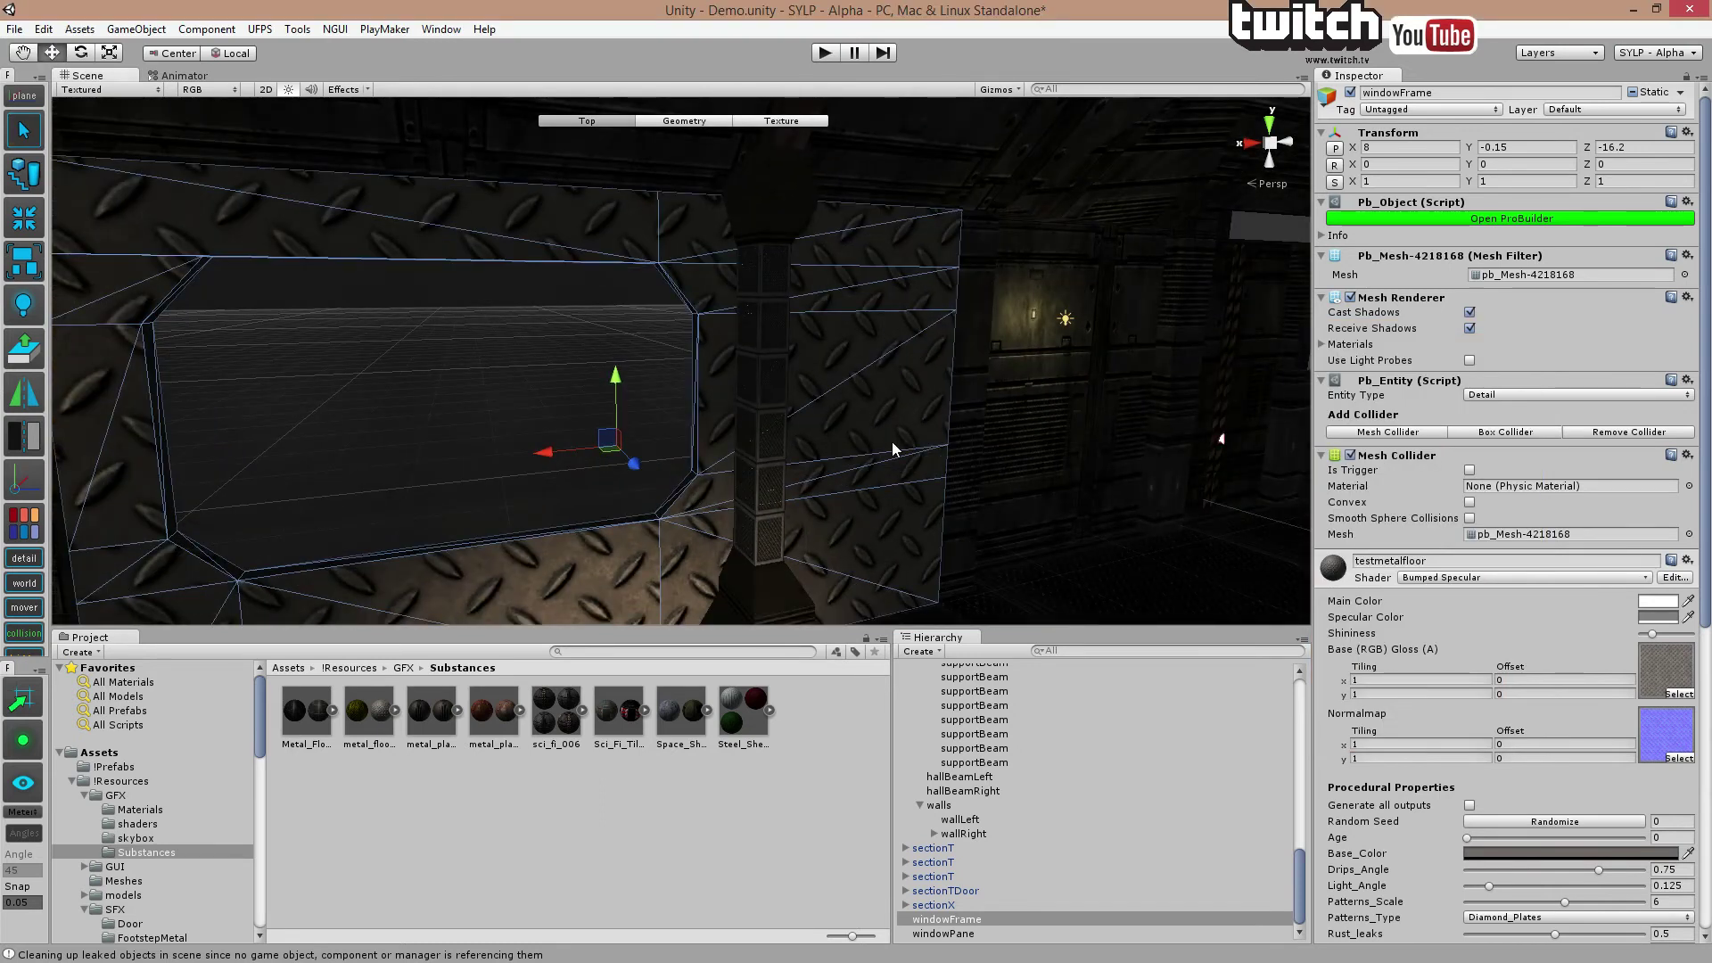
mouse_move(894, 449)
left_mouse_down("alt")
mouse_move(811, 439)
mouse_move(851, 429)
mouse_move(879, 447)
left_mouse_up("alt")
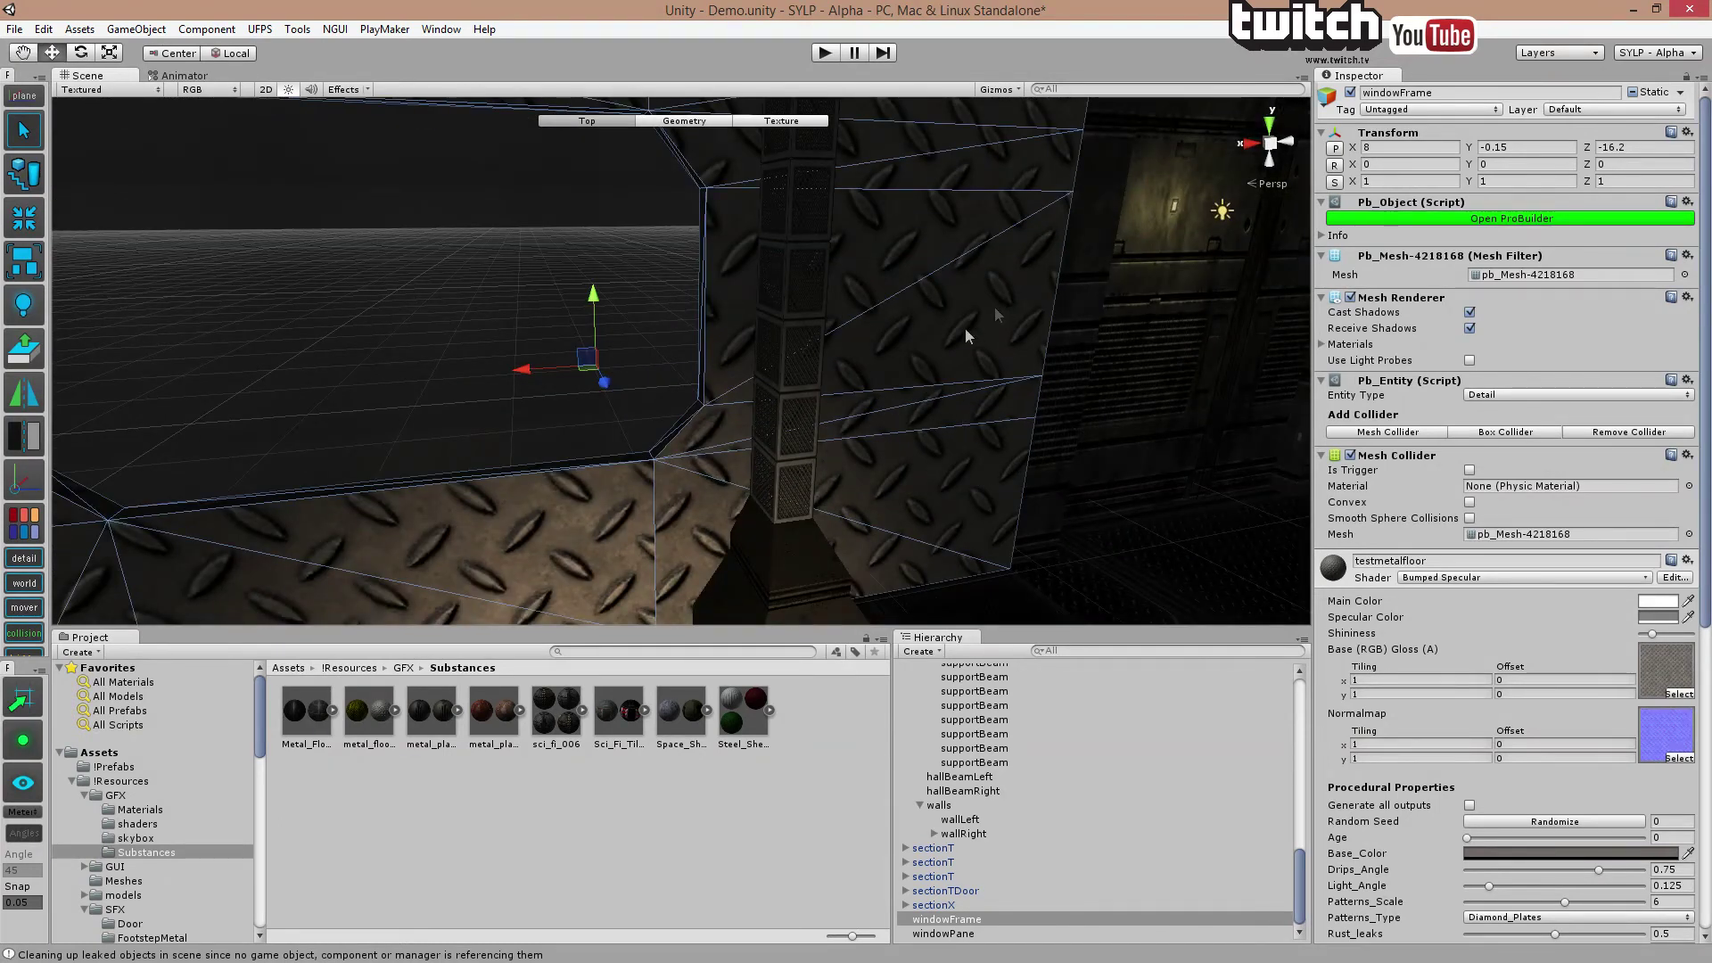
Show testmetalfloor's procedural properties, scrolling down to HSL Adjustment and generated texture settings.
left_click(384, 711)
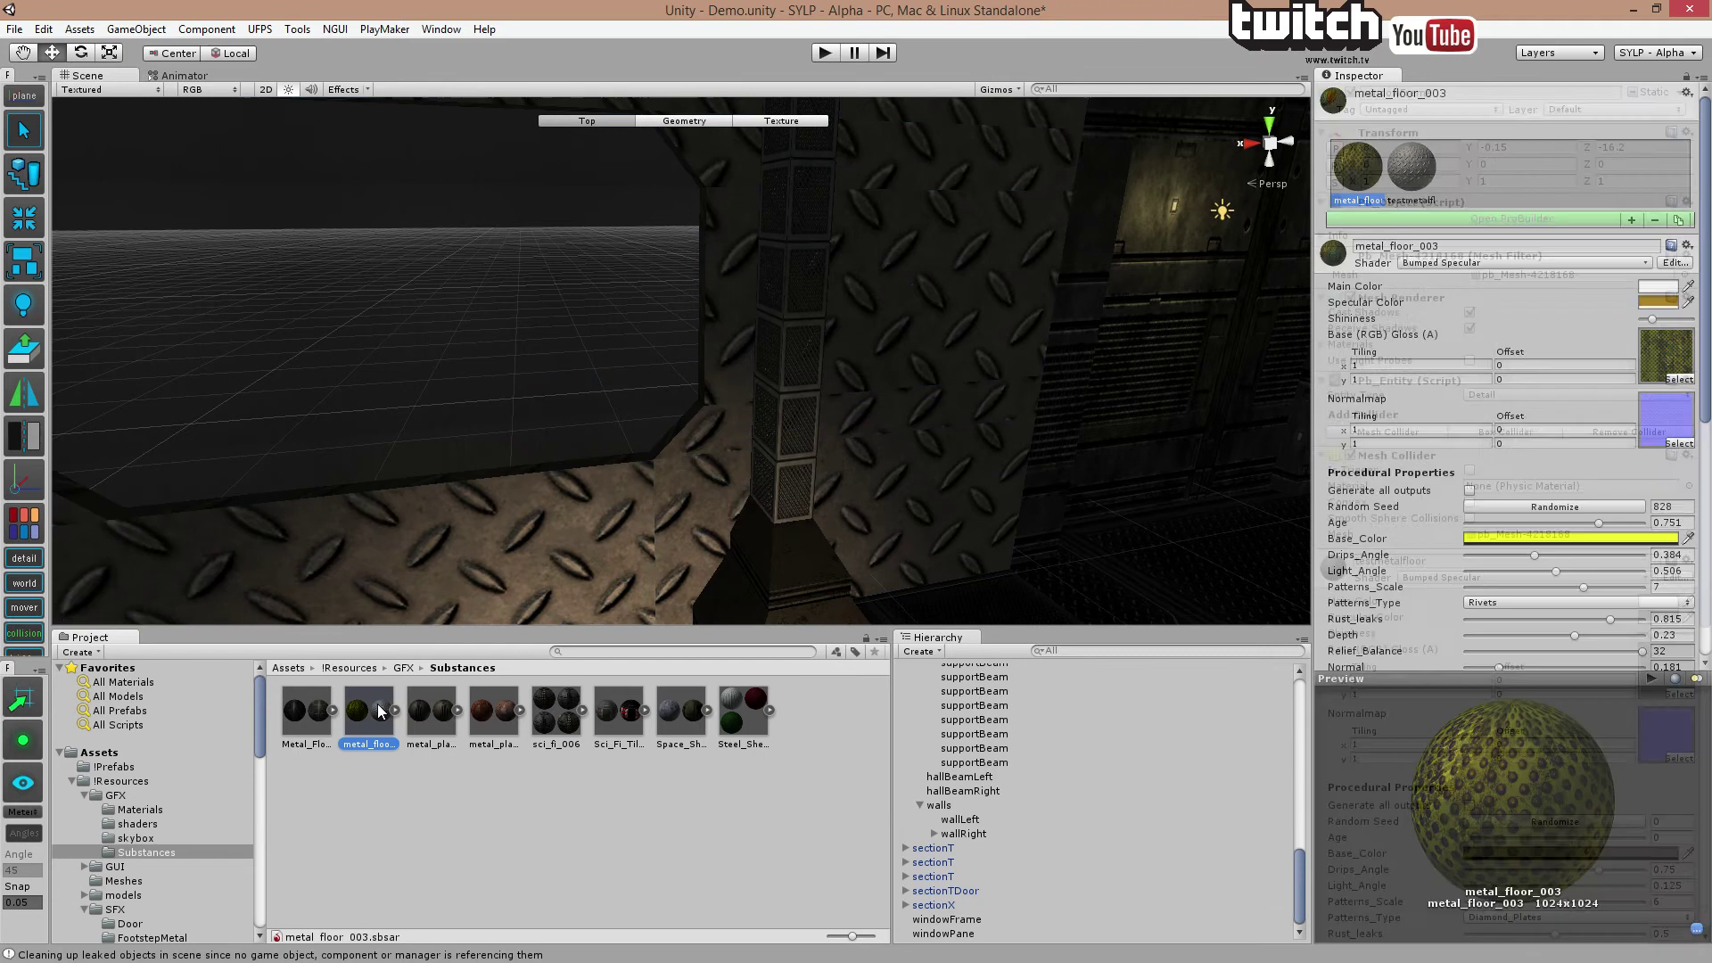
left_click(1412, 166)
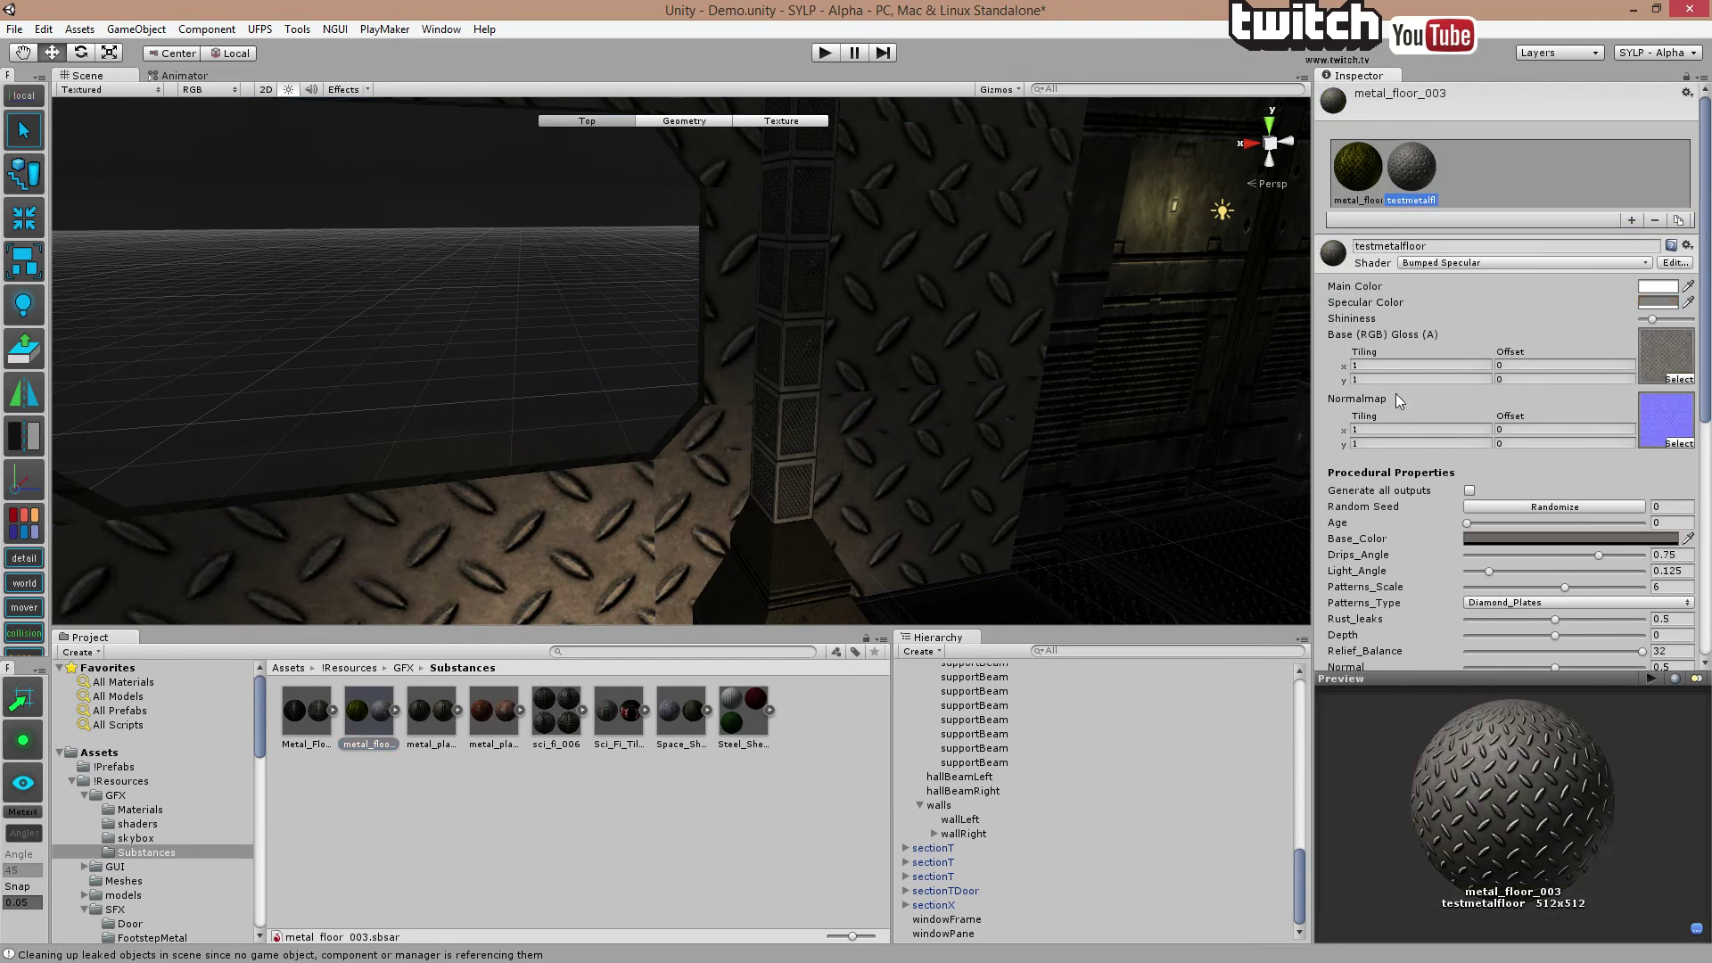
right_click_drag(1205, 423, 1175, 390)
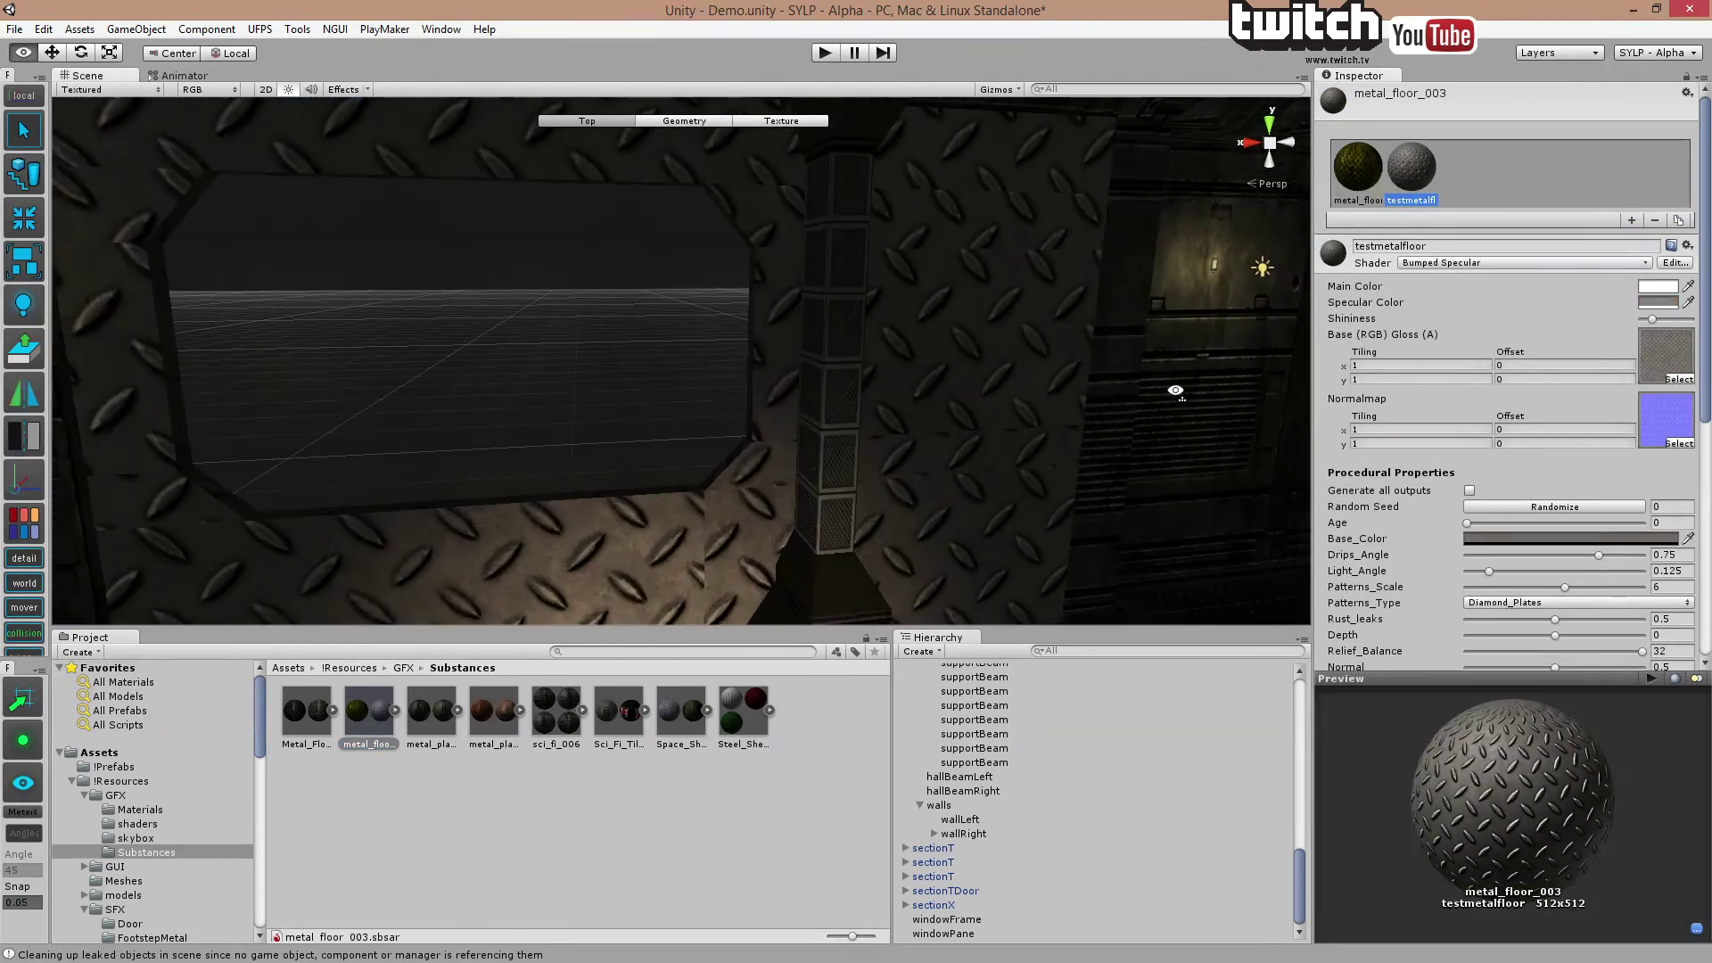
scroll(1524, 489, "down", 3)
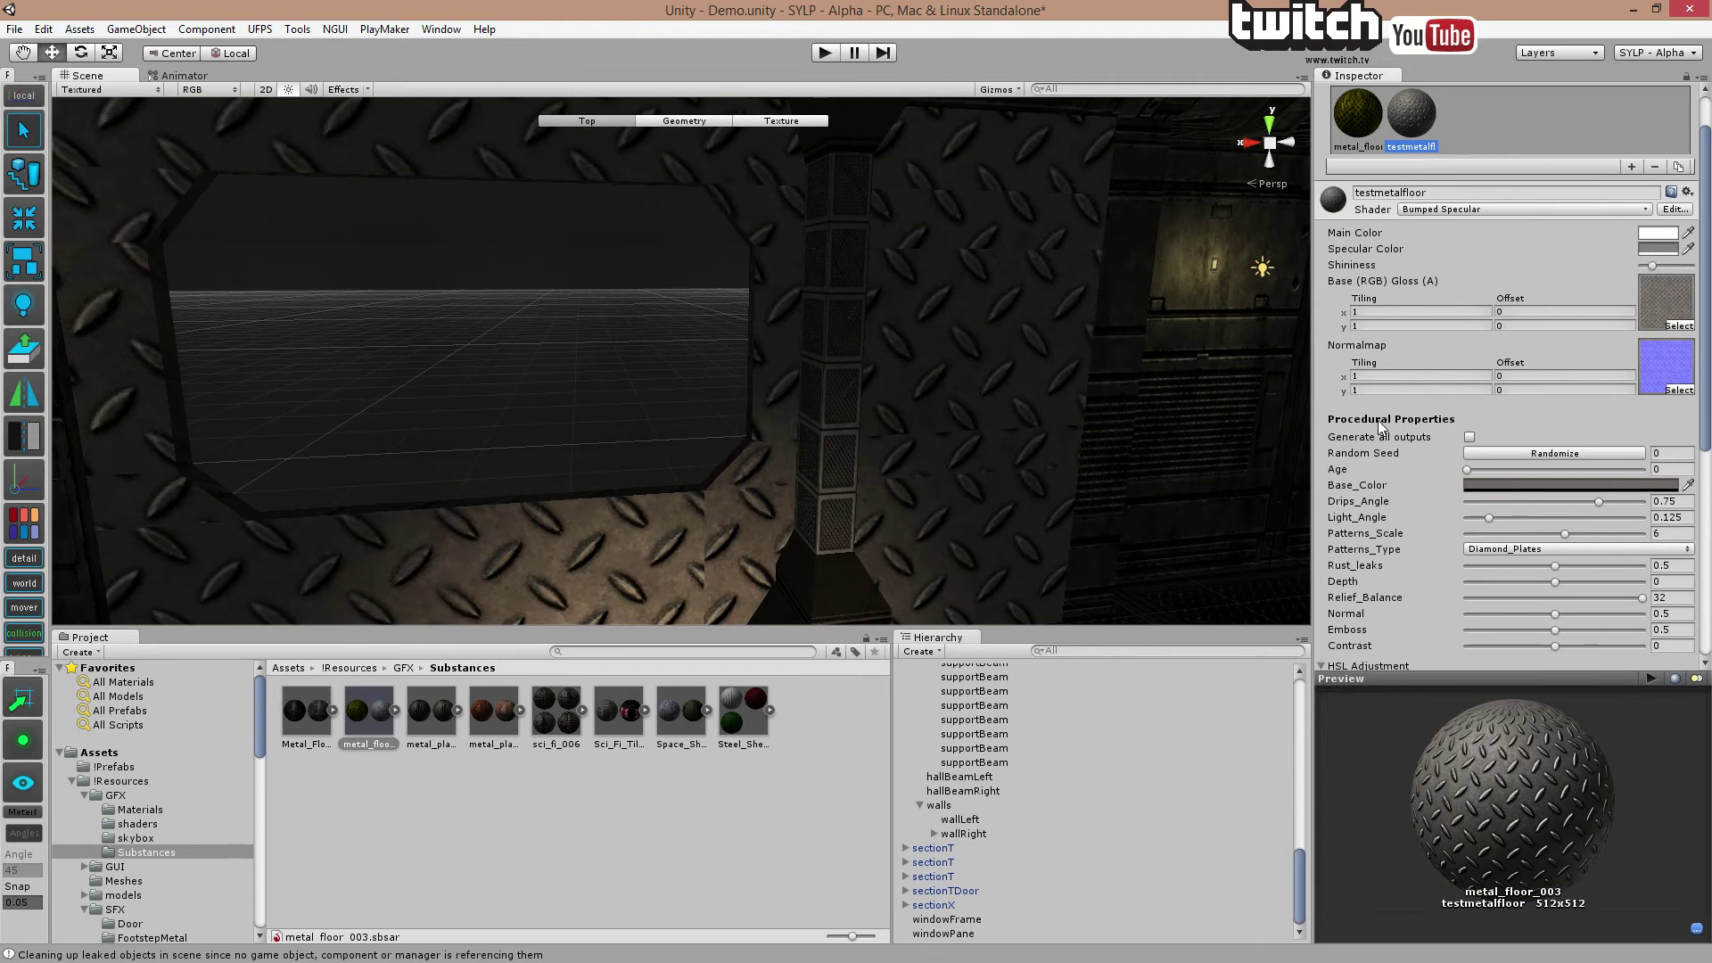
scroll(1412, 442, "down", 3)
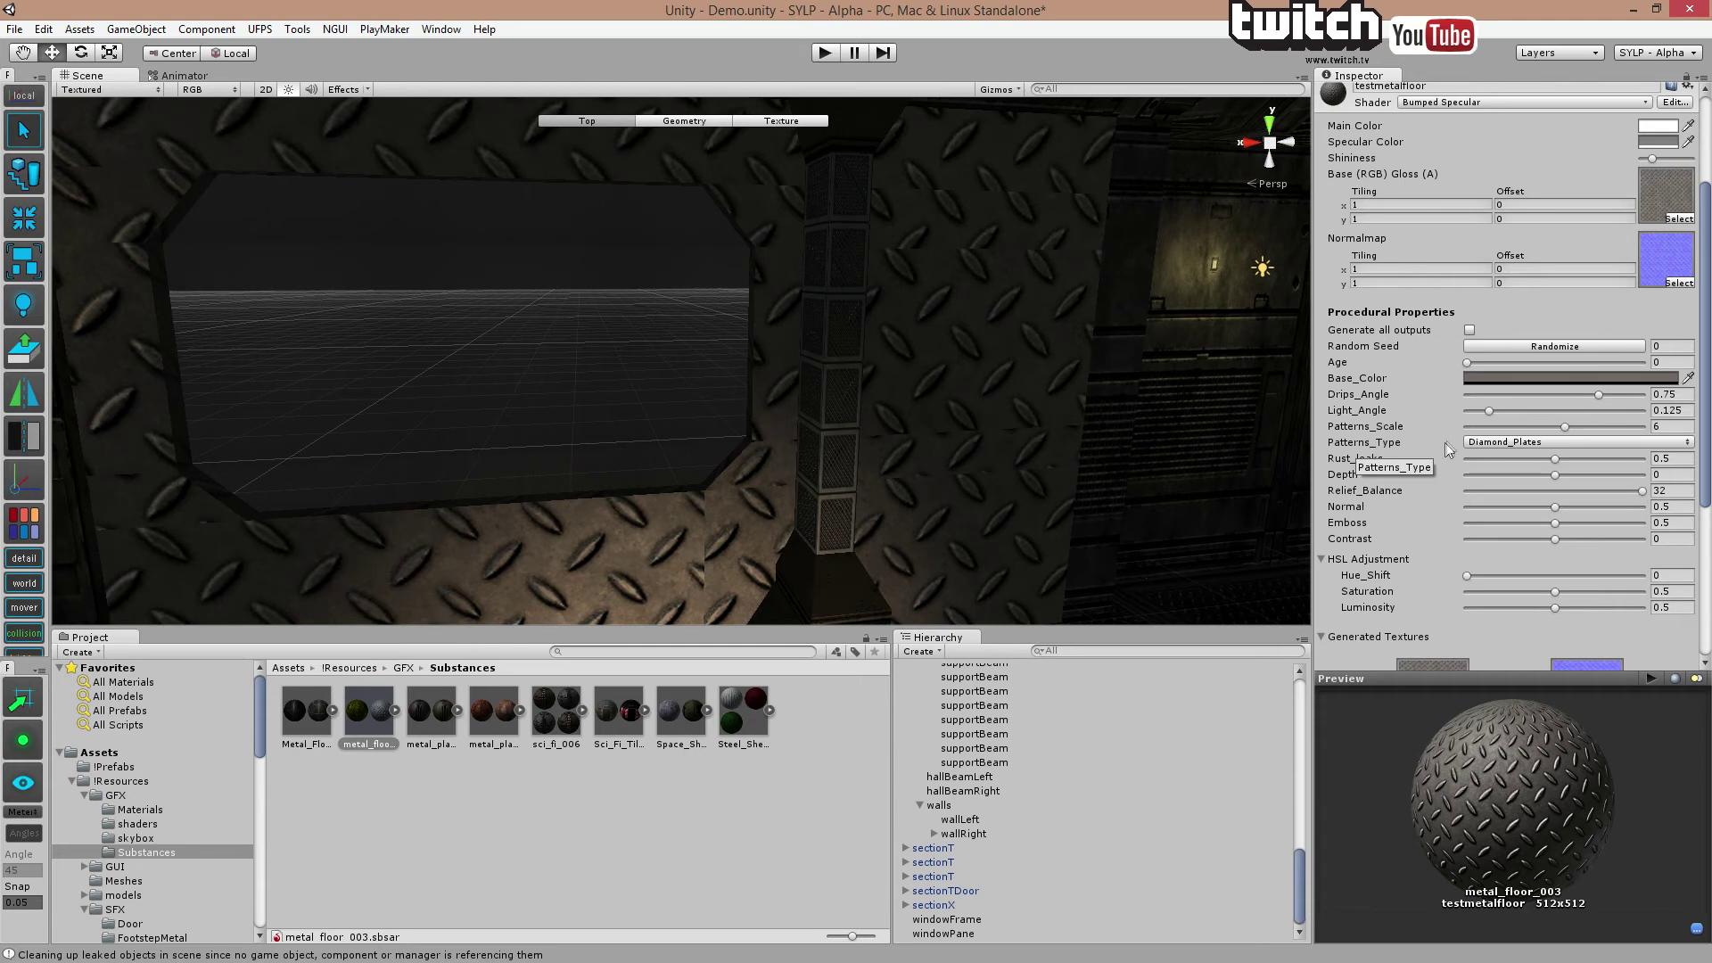
left_click(1499, 442)
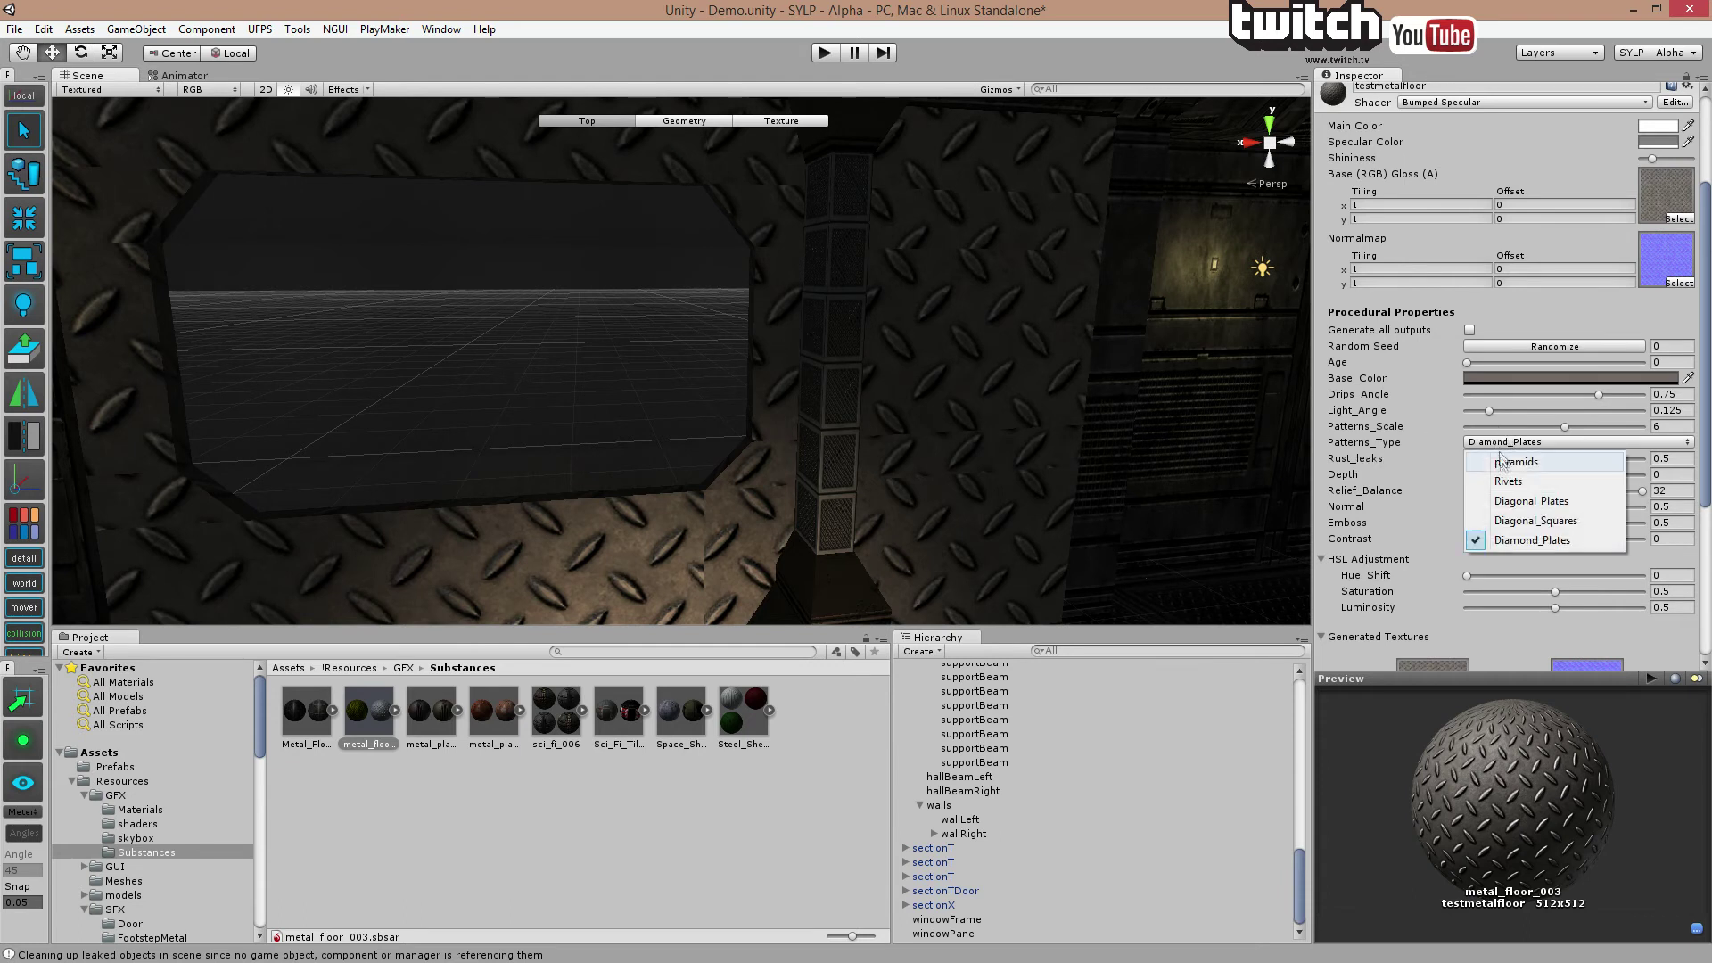
left_click(1507, 461)
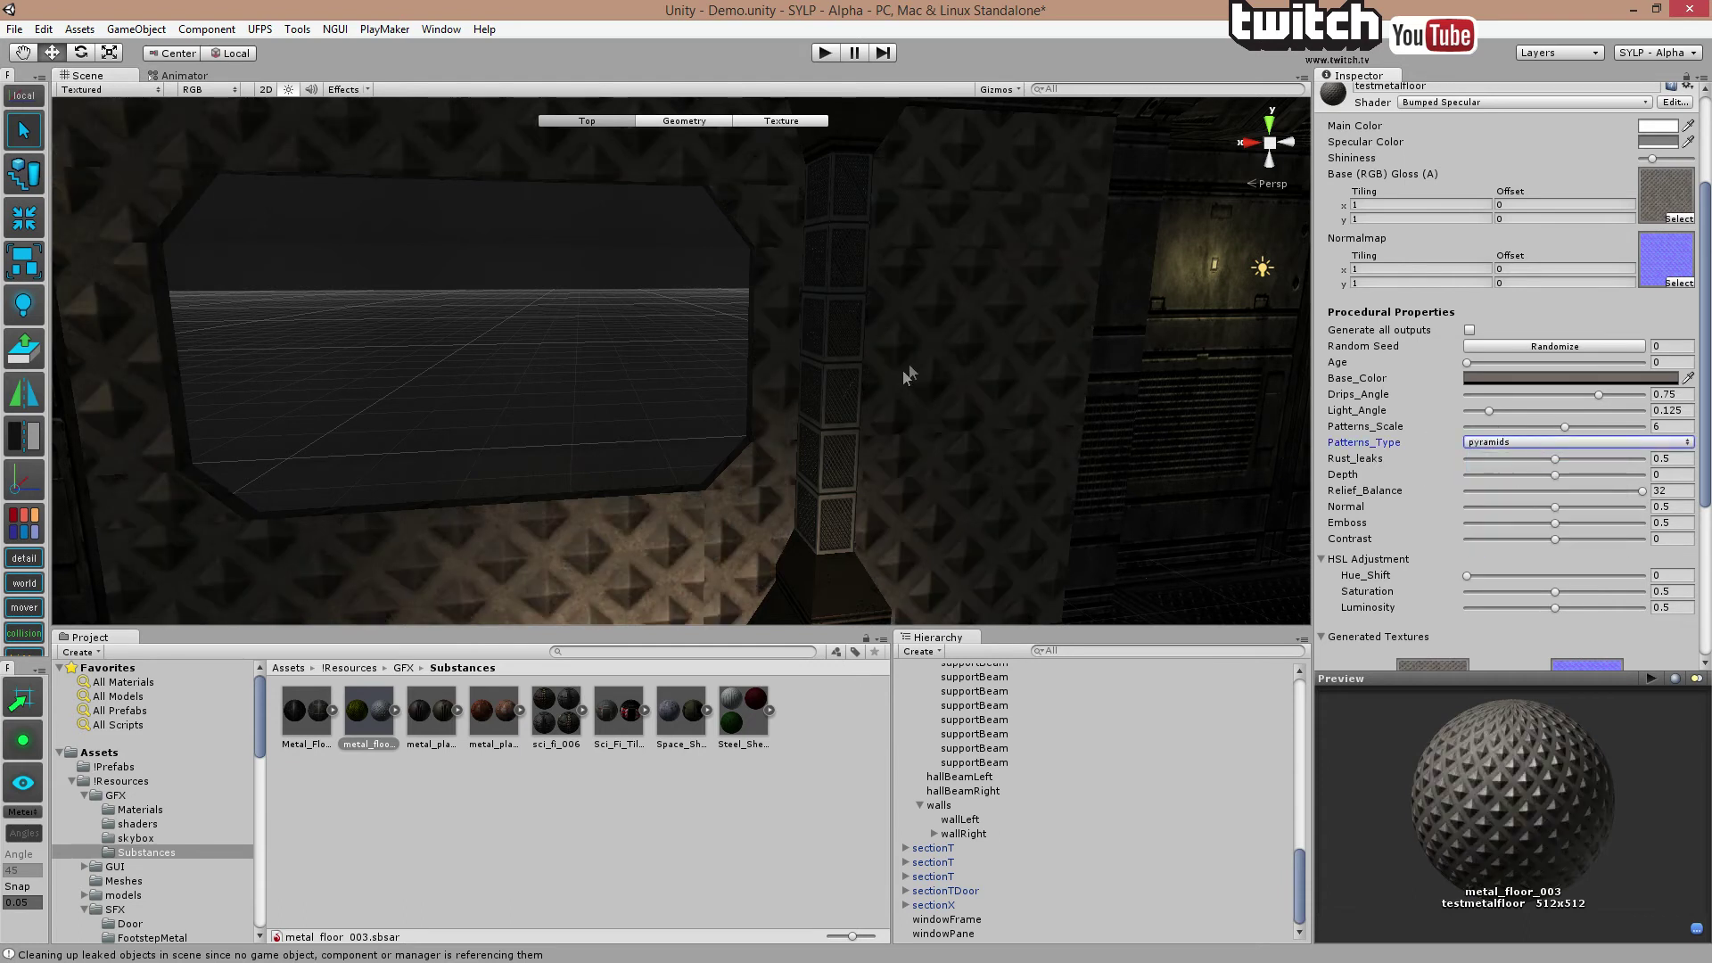
left_click(1483, 443)
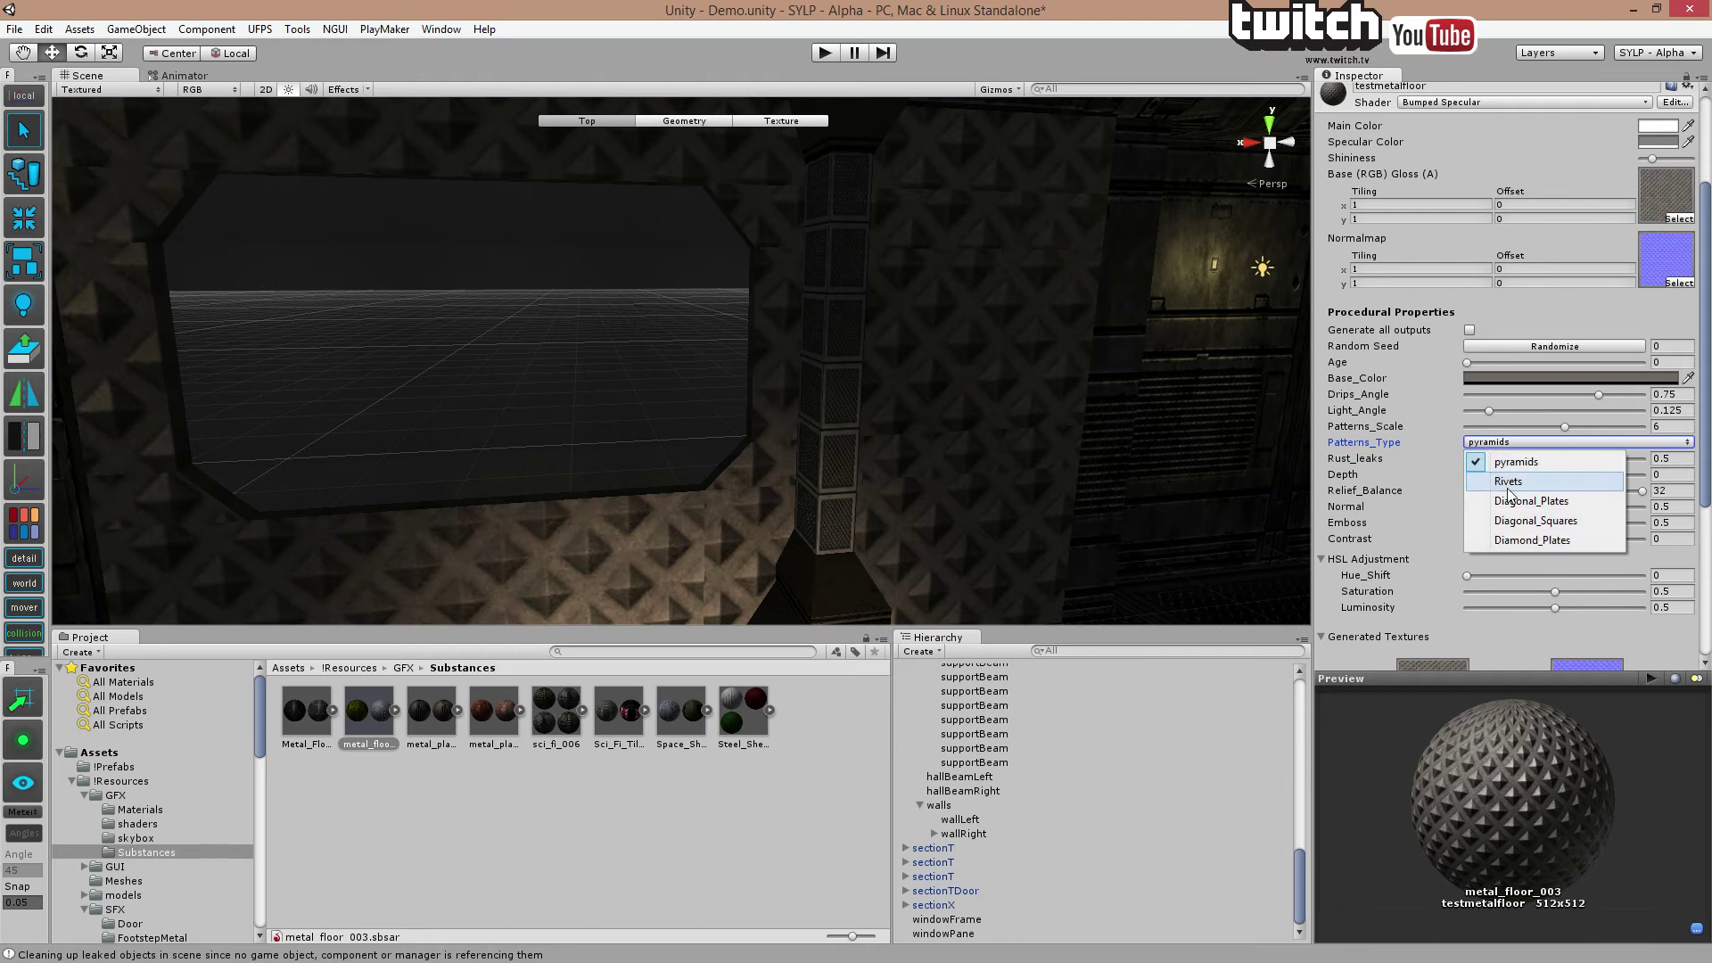
left_click(1508, 481)
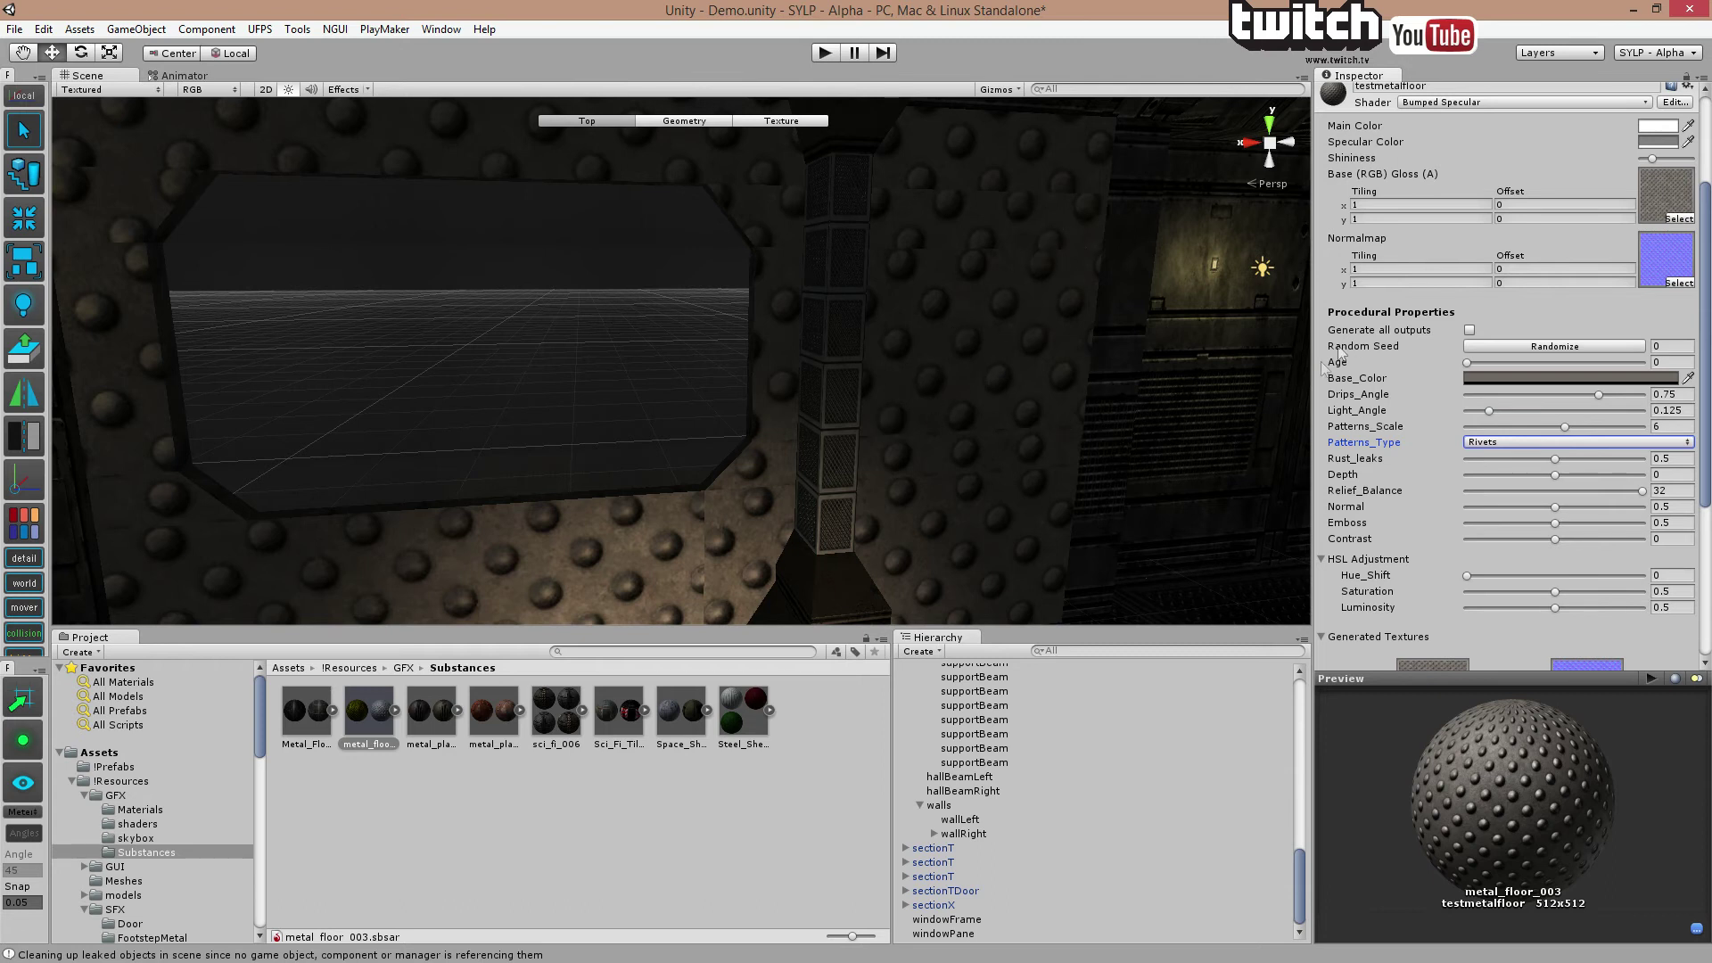
left_click(1513, 441)
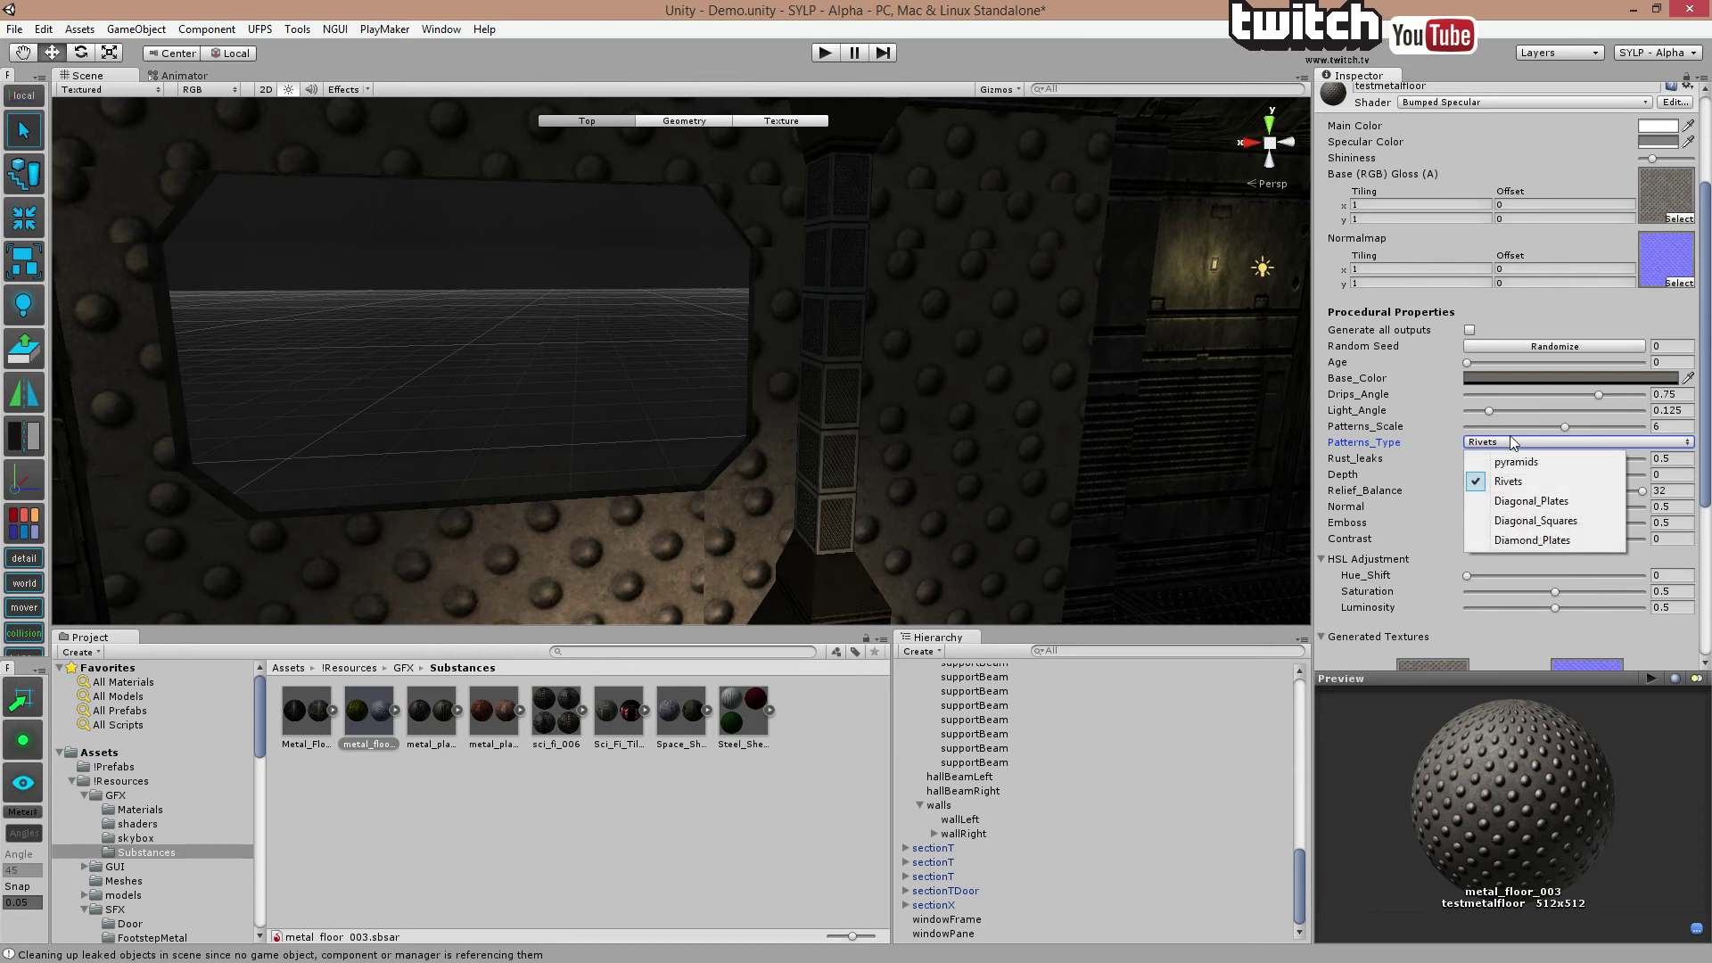
left_click(1534, 501)
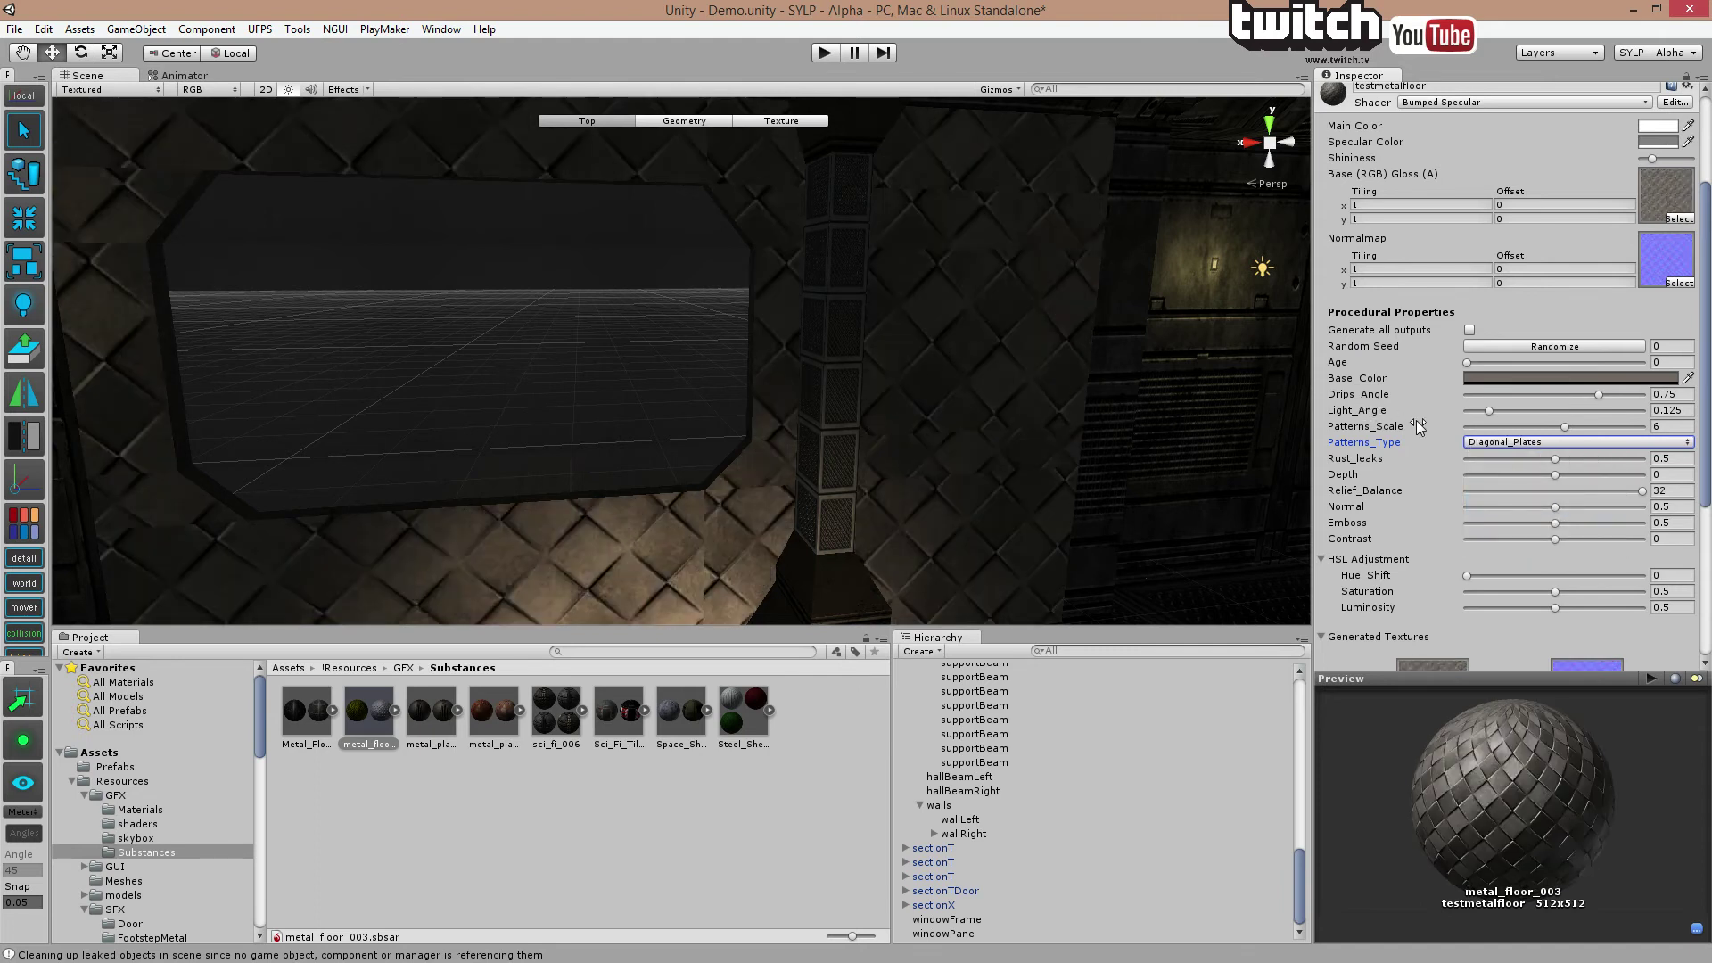
left_click(1473, 443)
left_click(1506, 521)
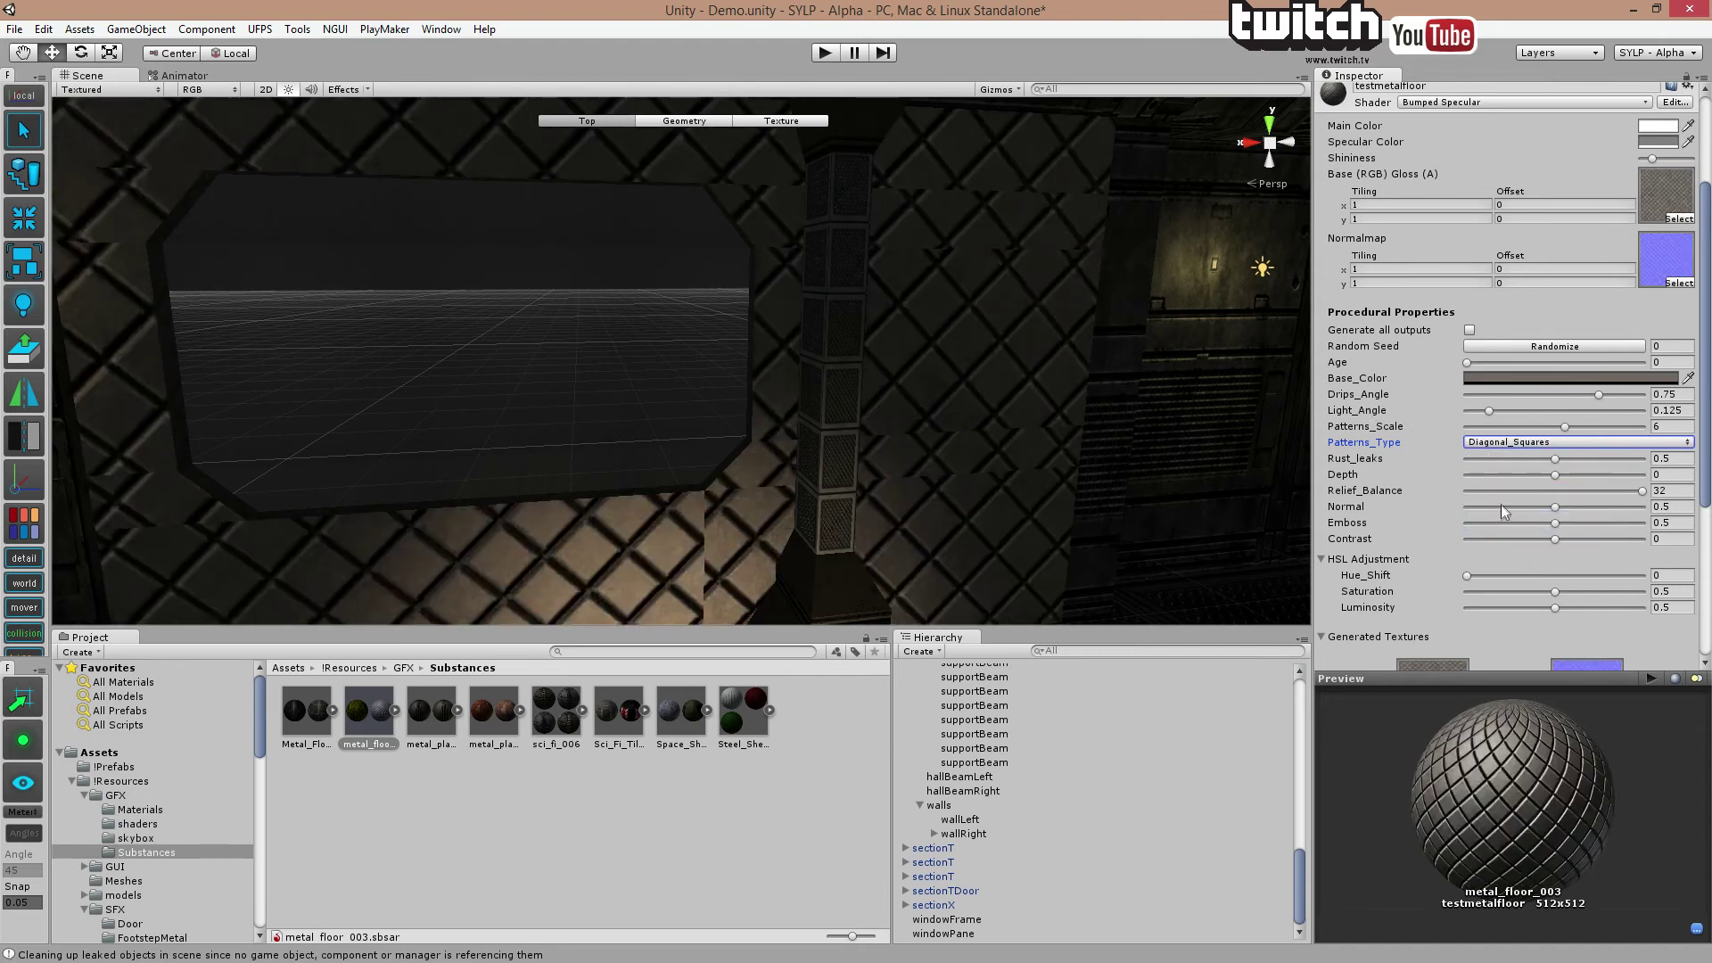
left_click(1522, 443)
left_click(1538, 541)
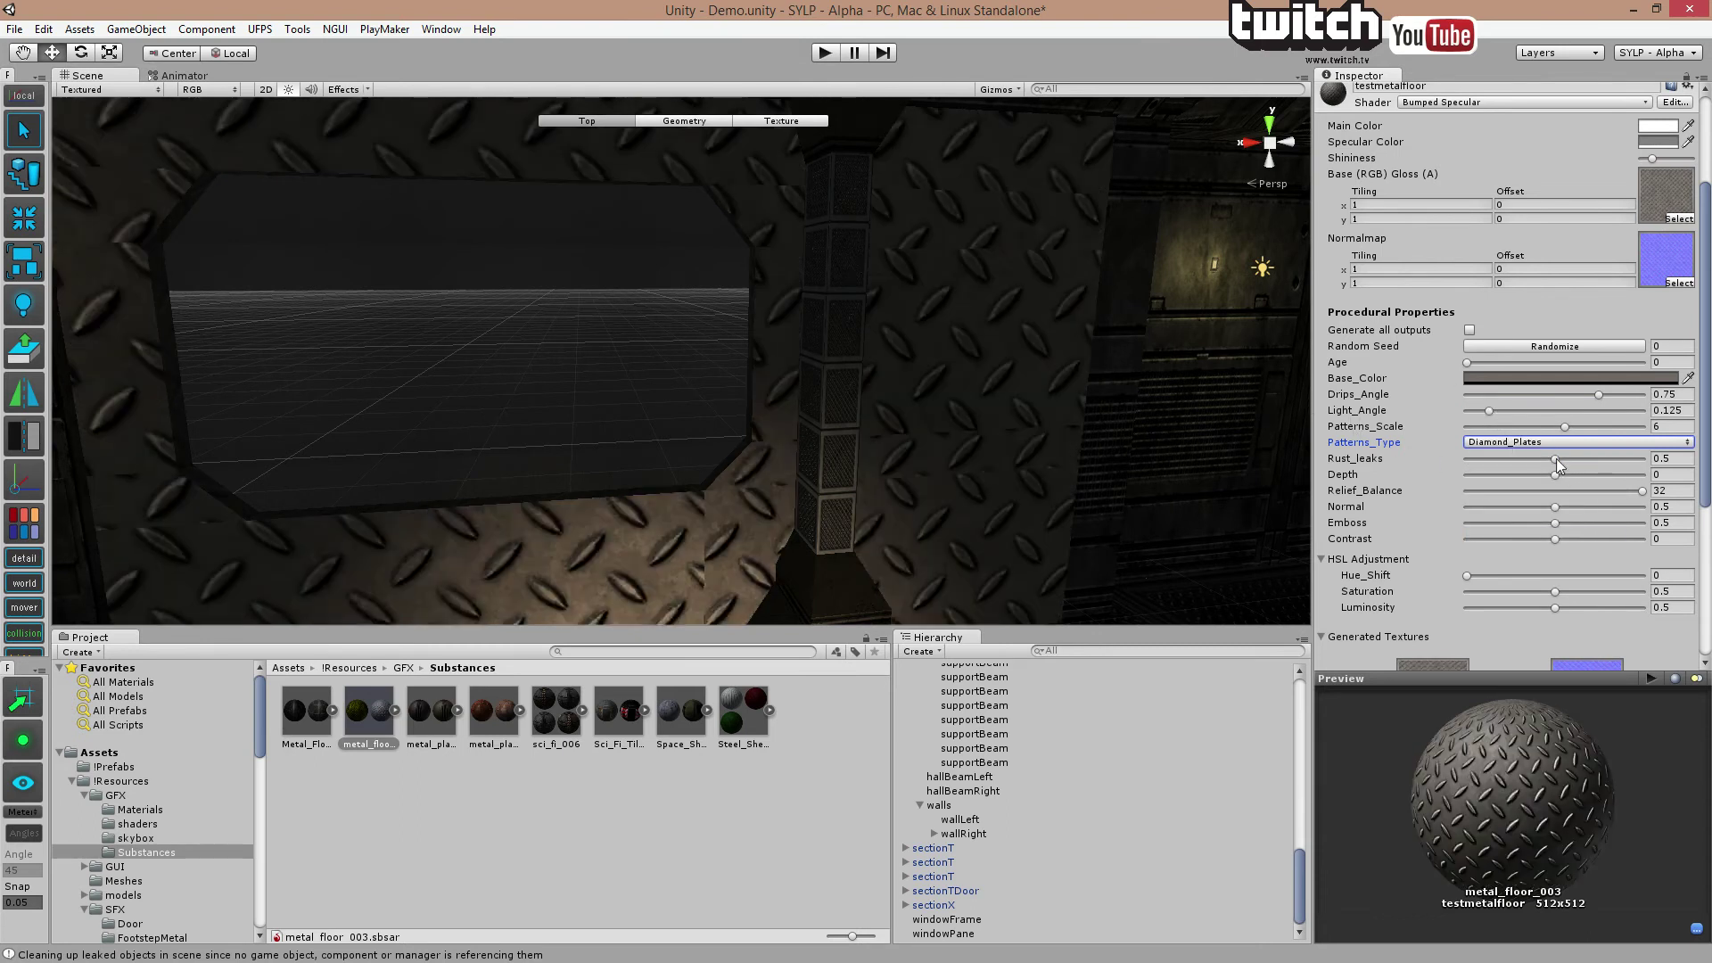
left_click_drag(1555, 460, 1491, 508)
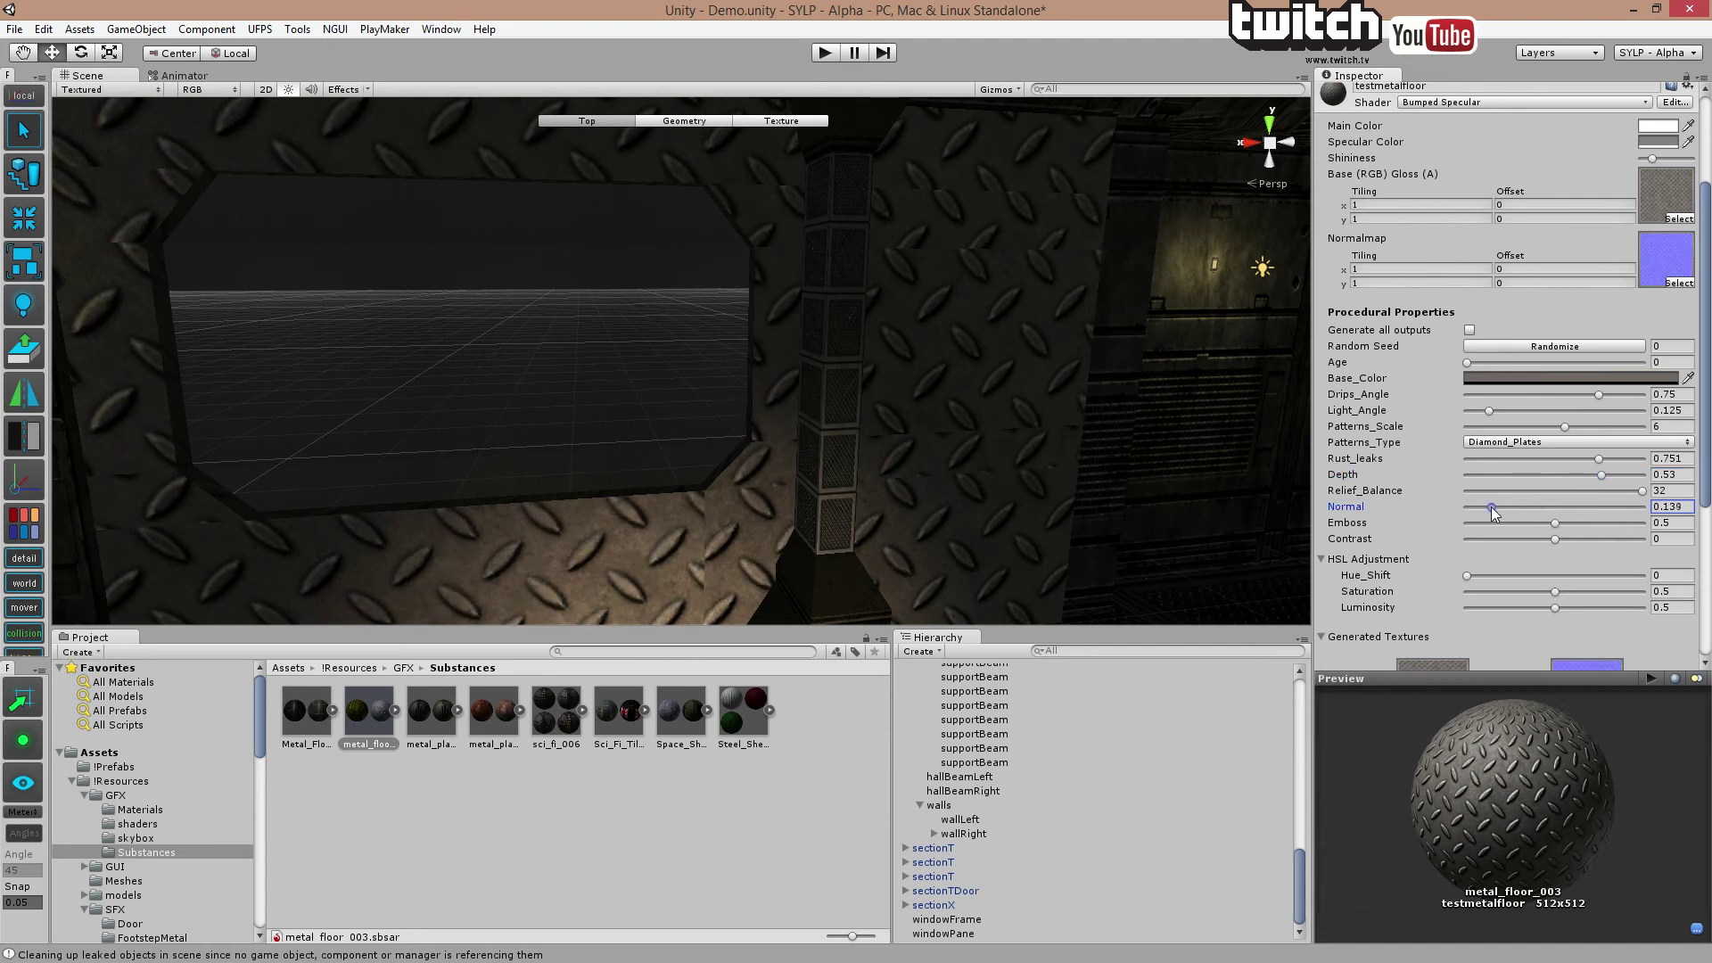
Raise Emboss to 0.668 and Normal to 0.619, then set Age to 0.453 for rust.
left_click_drag(612, 489, 833, 489, "alt")
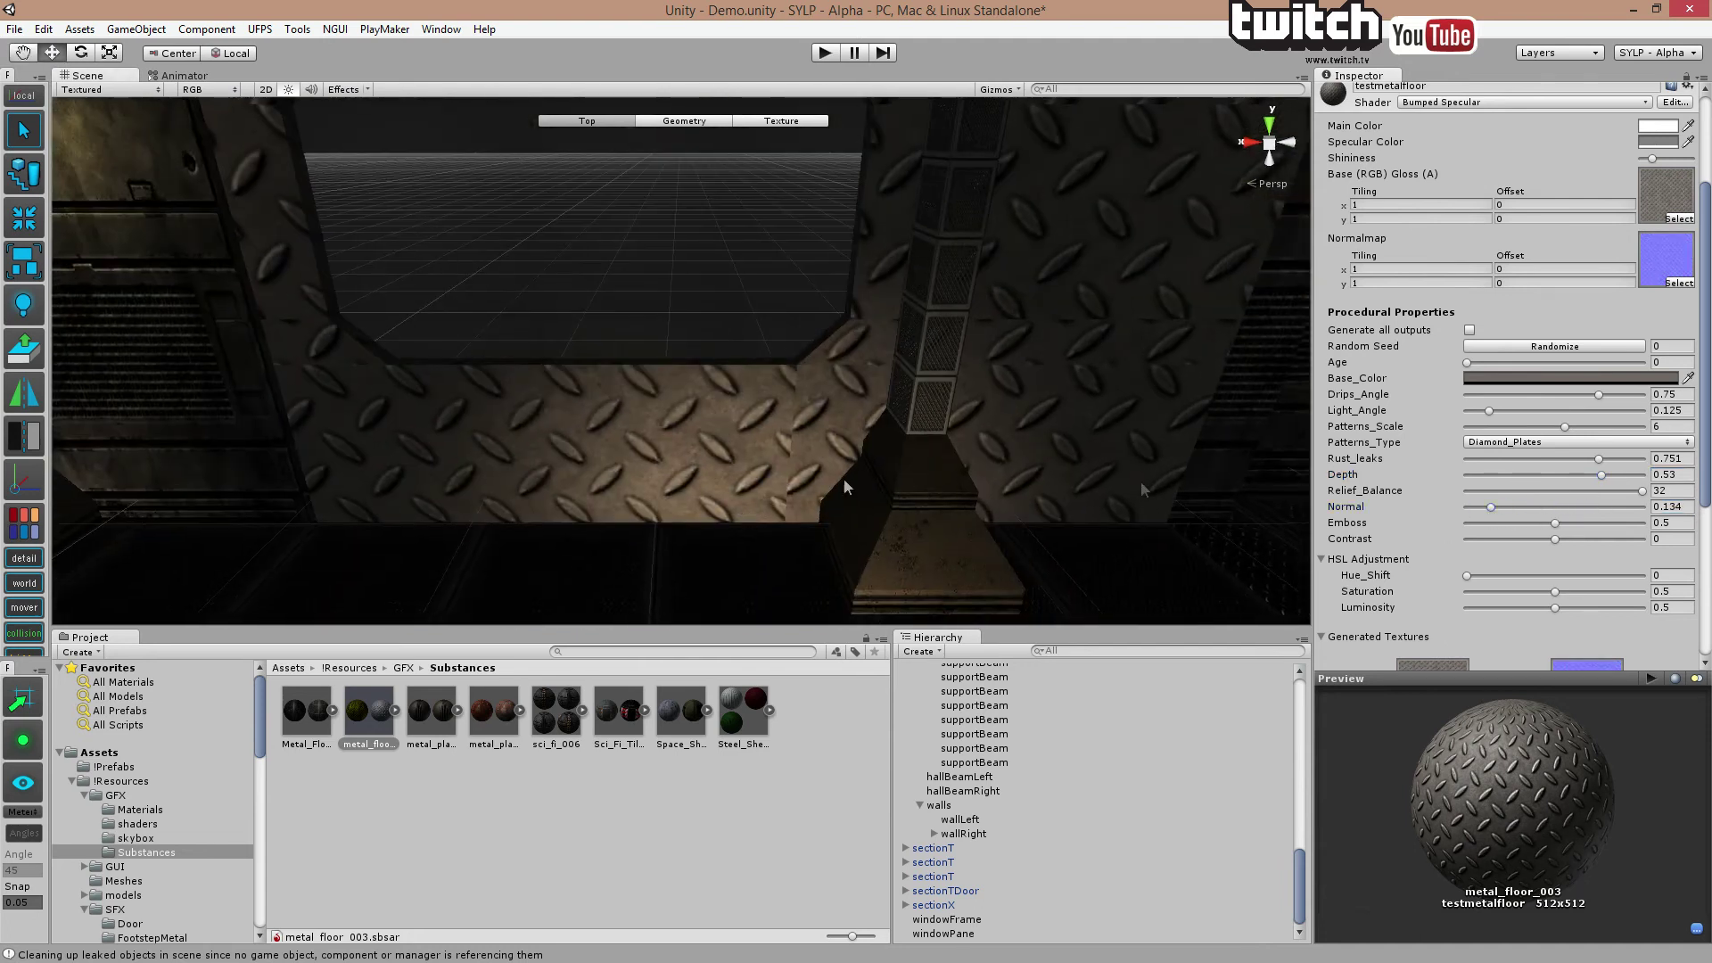
left_click_drag(1555, 522, 1575, 558)
left_click(1576, 506)
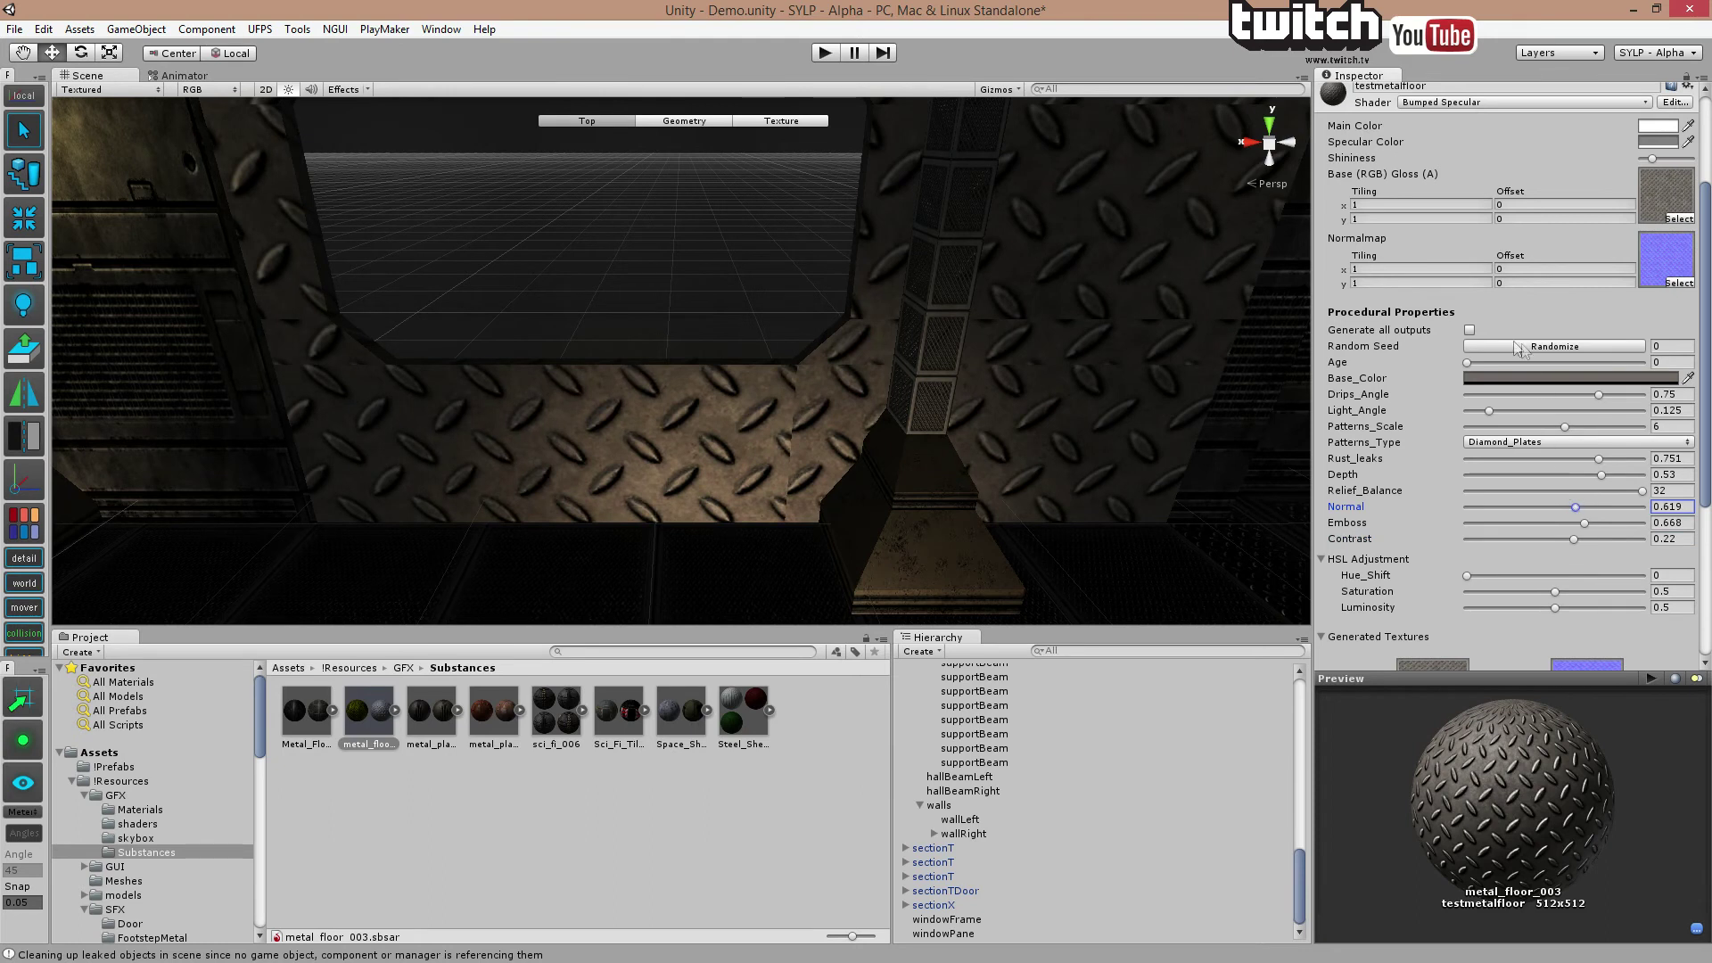
left_click_drag(1470, 362, 1612, 373)
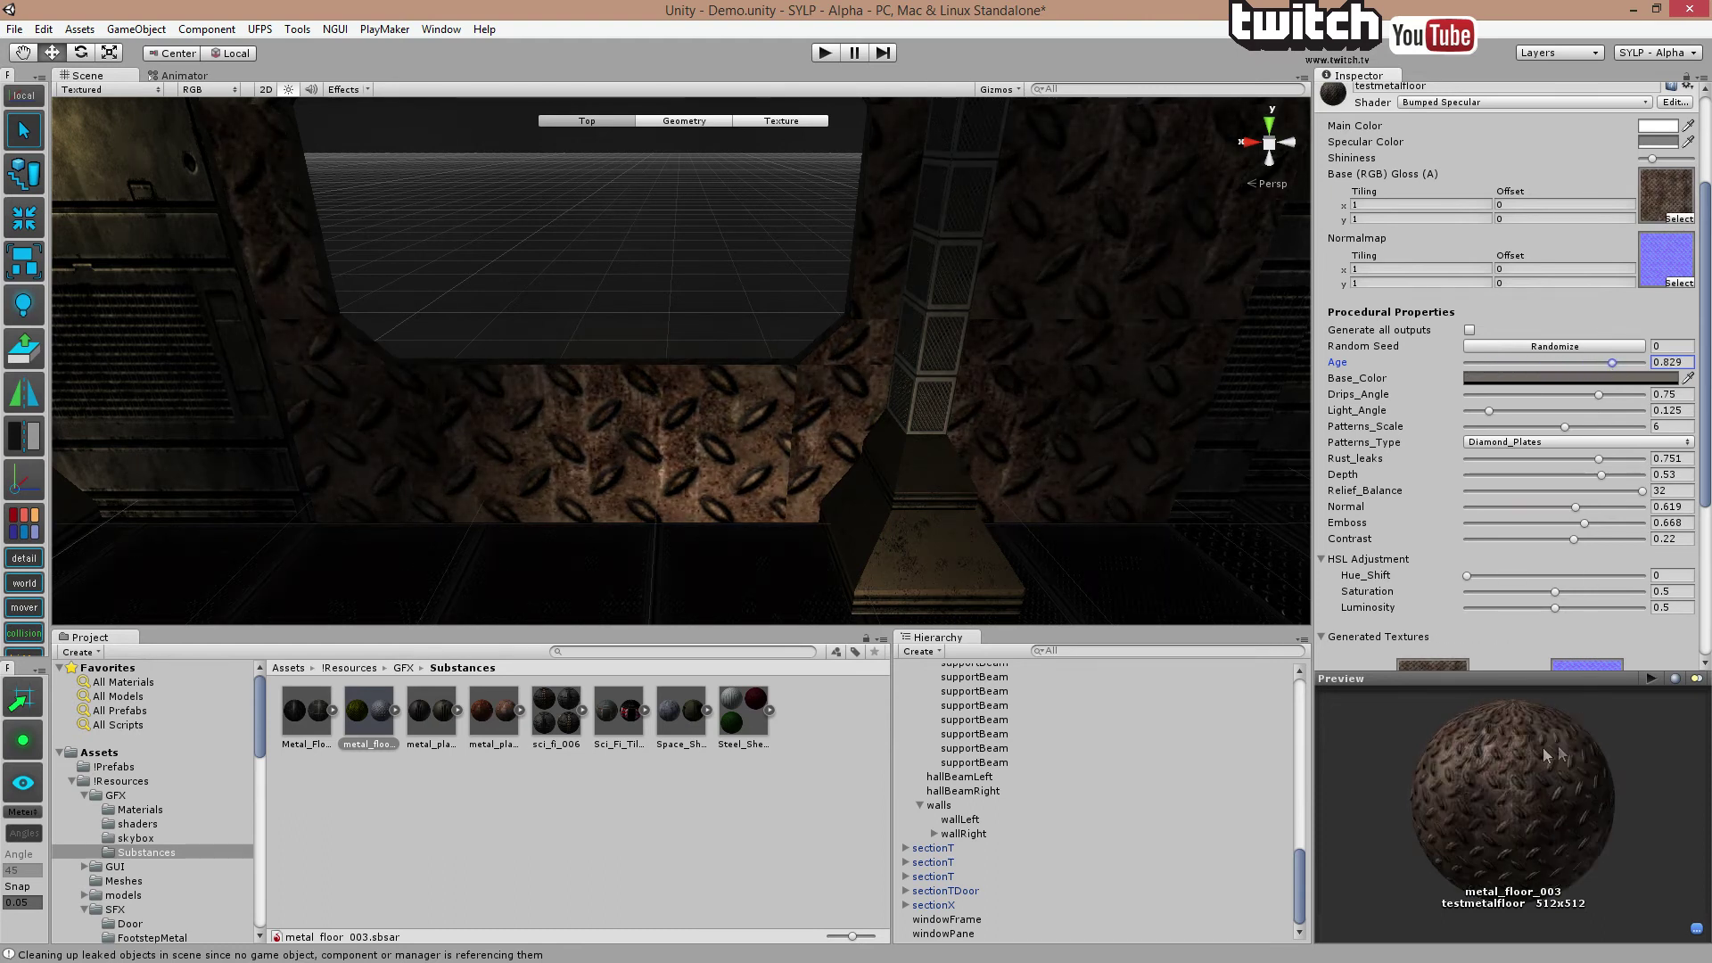
left_click_drag(1612, 361, 1546, 363)
Give testmetalfloor a dark greyish-blue Base_Color after trying brown, orange and light shades.
left_click(1546, 378)
left_click(950, 431)
left_click(1010, 395)
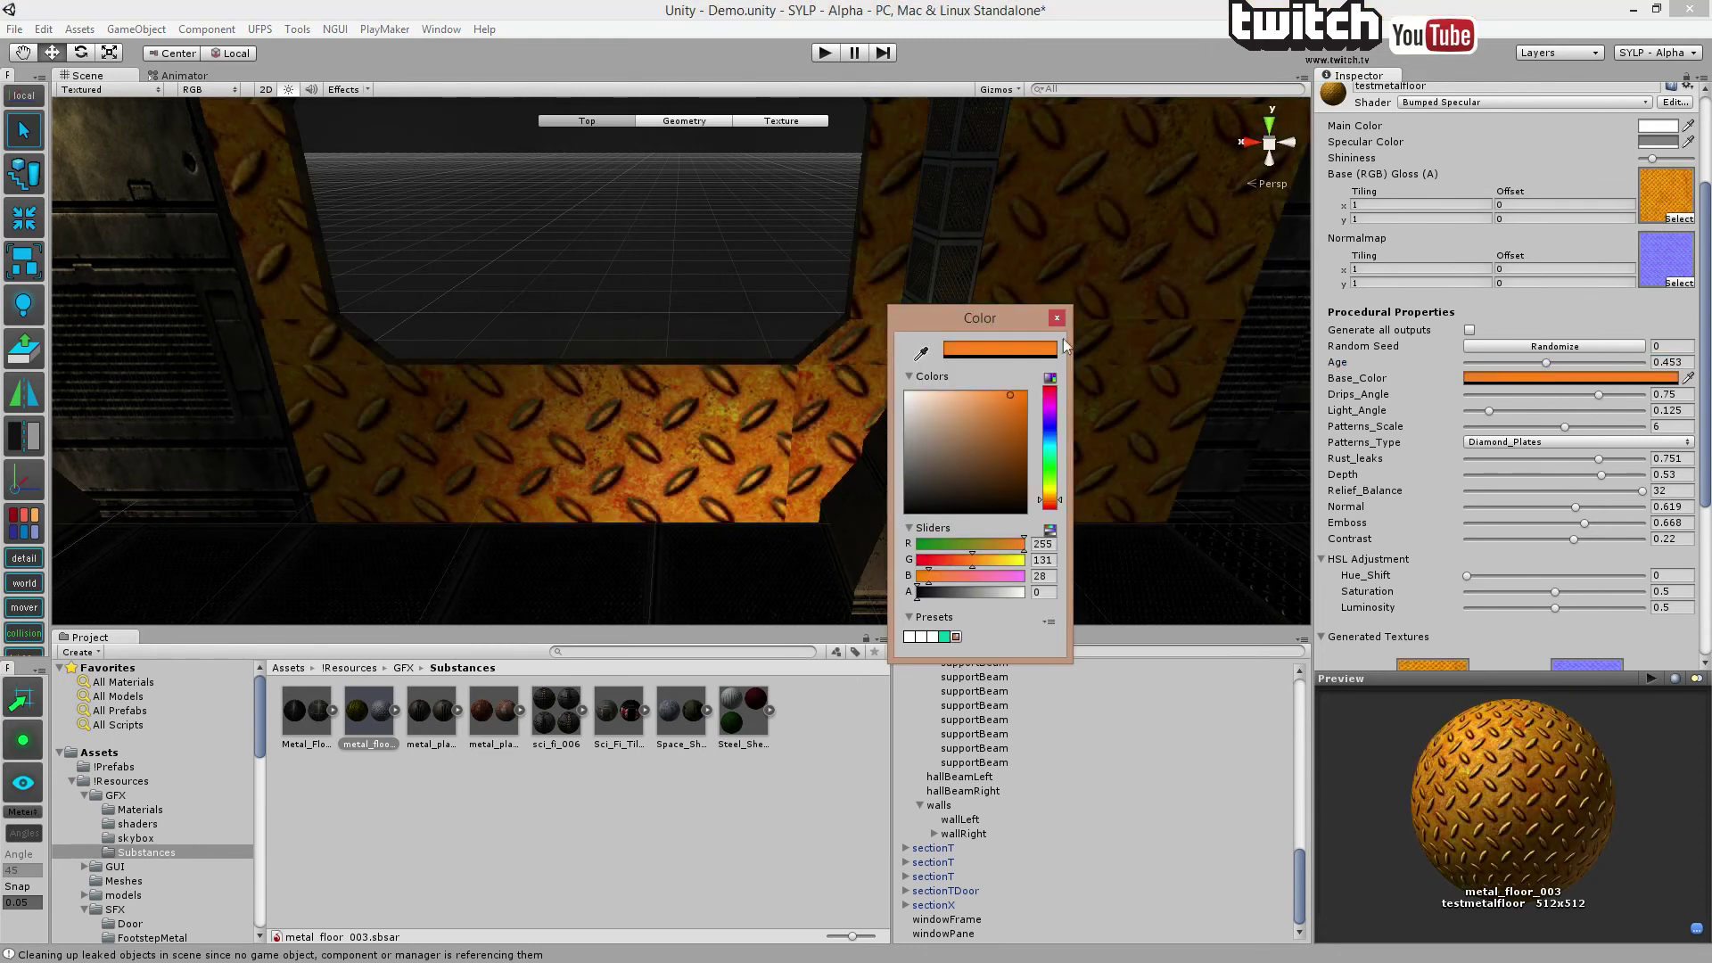
left_click(1049, 427)
left_click_drag(1008, 429, 907, 396)
left_click(930, 447)
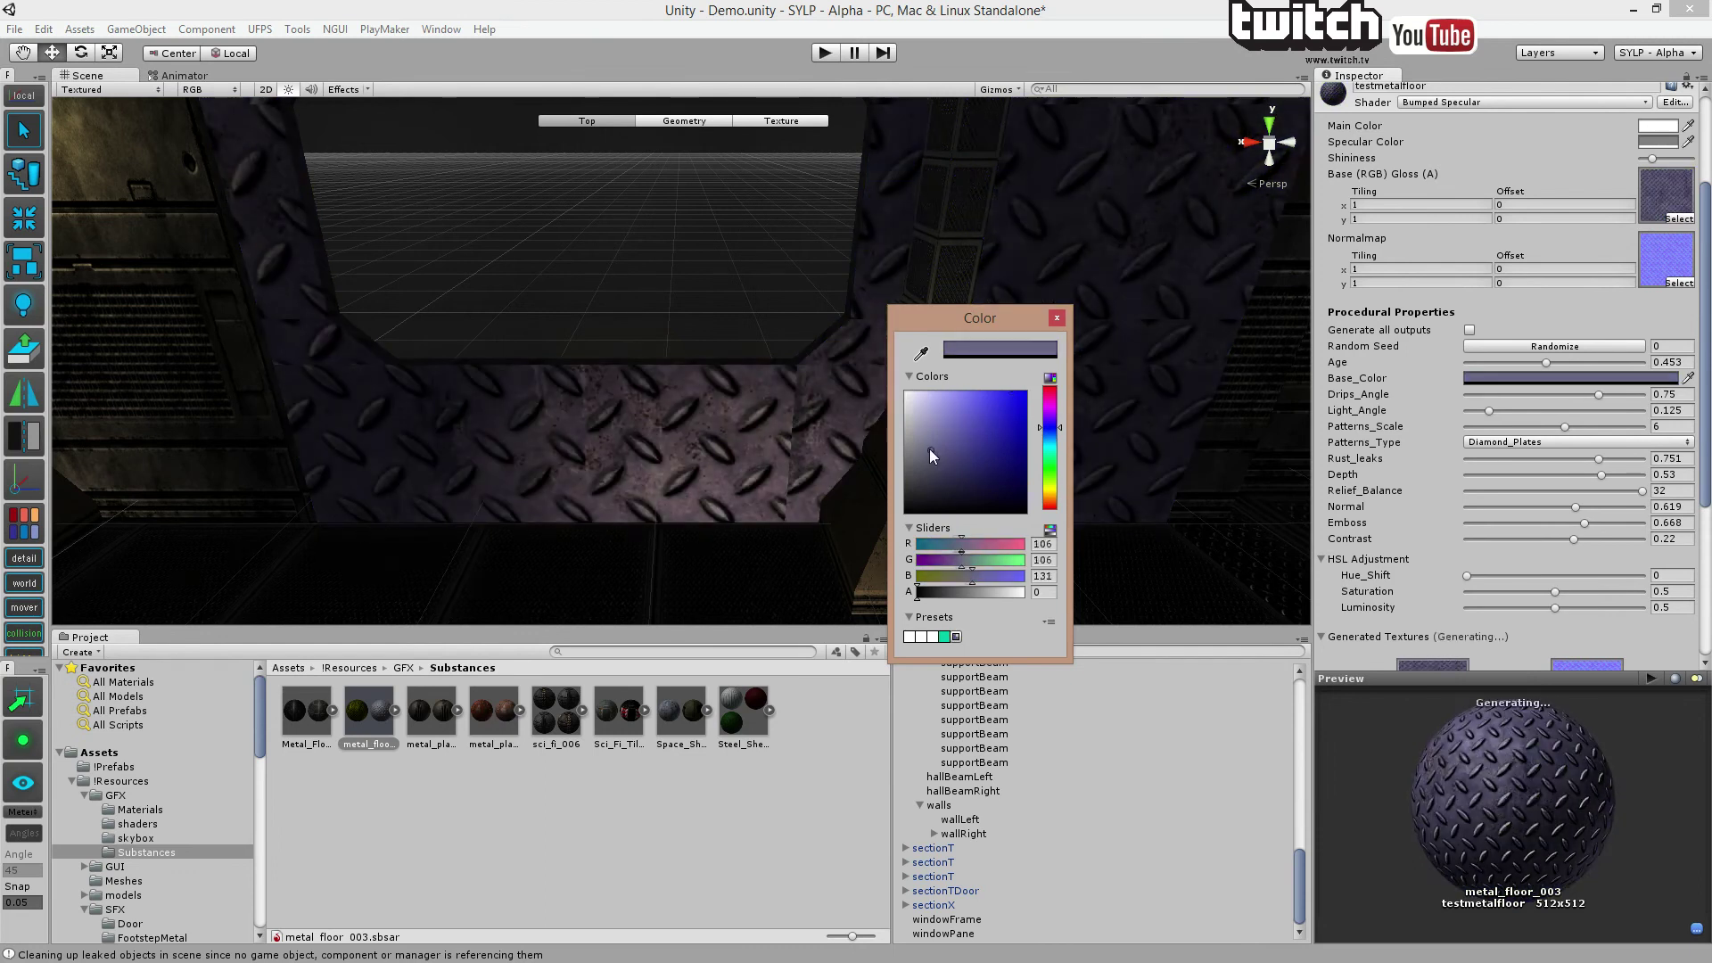
left_click(1239, 403)
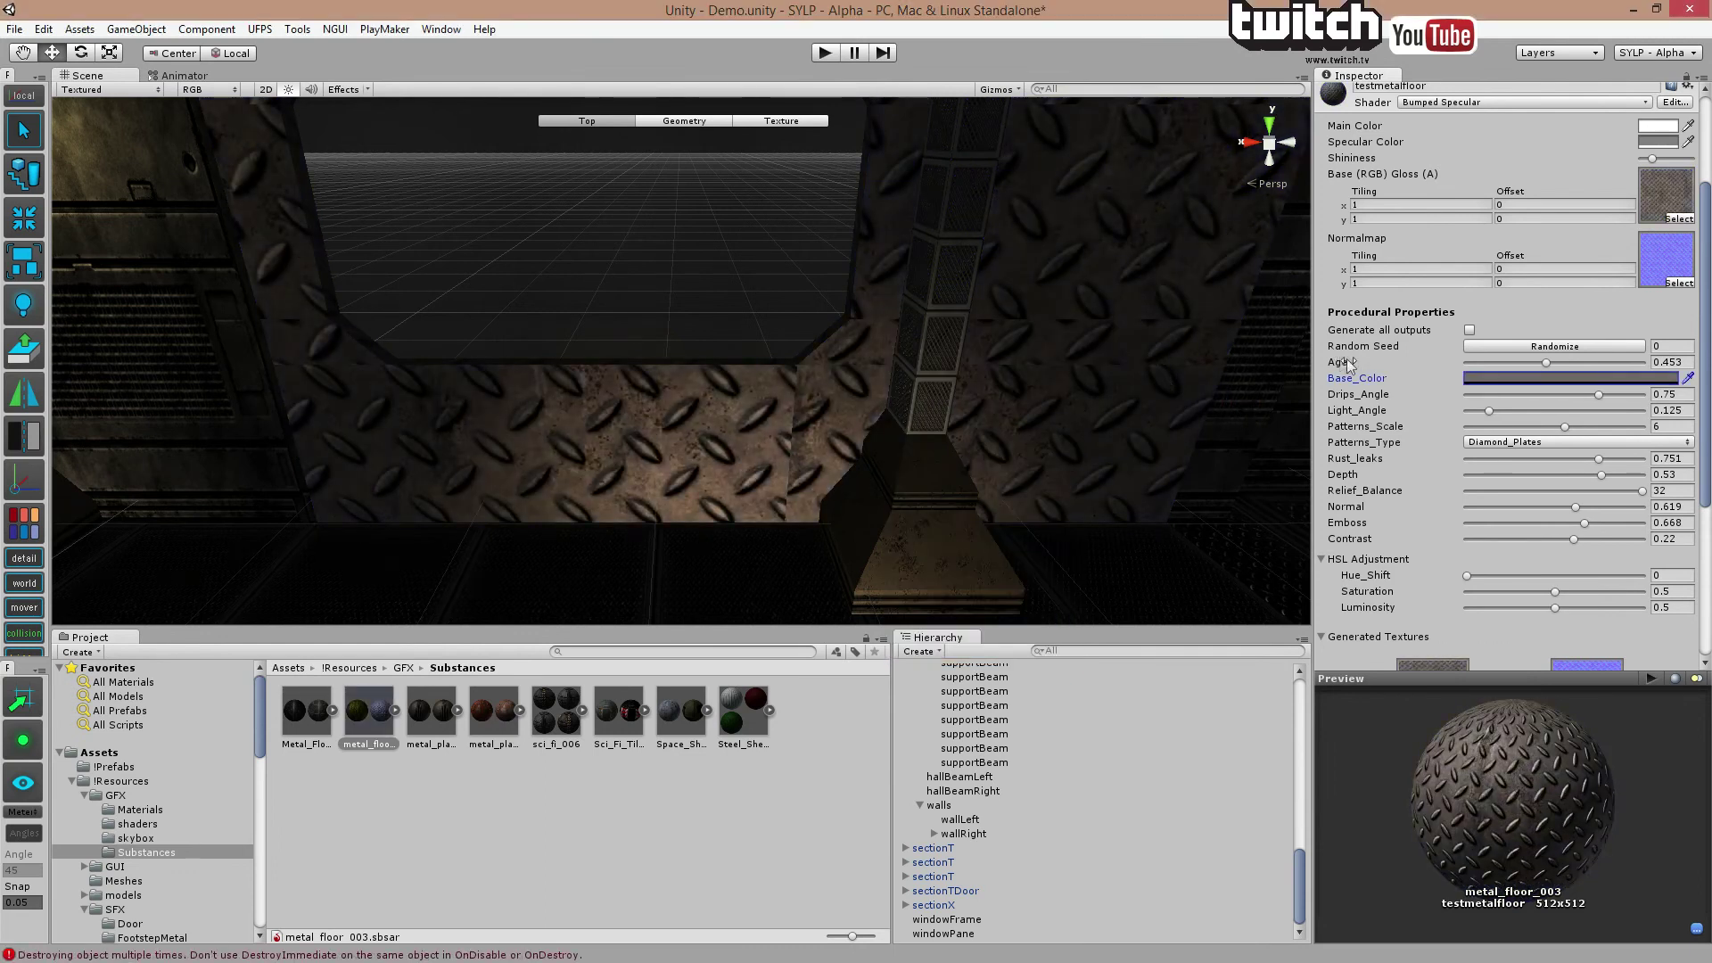
Retune the plate's HSL to Hue_Shift 0.01 and Luminosity 0.37 for darker rusty plates.
scroll(1502, 435, "down", 2)
scroll(1501, 430, "down", 5)
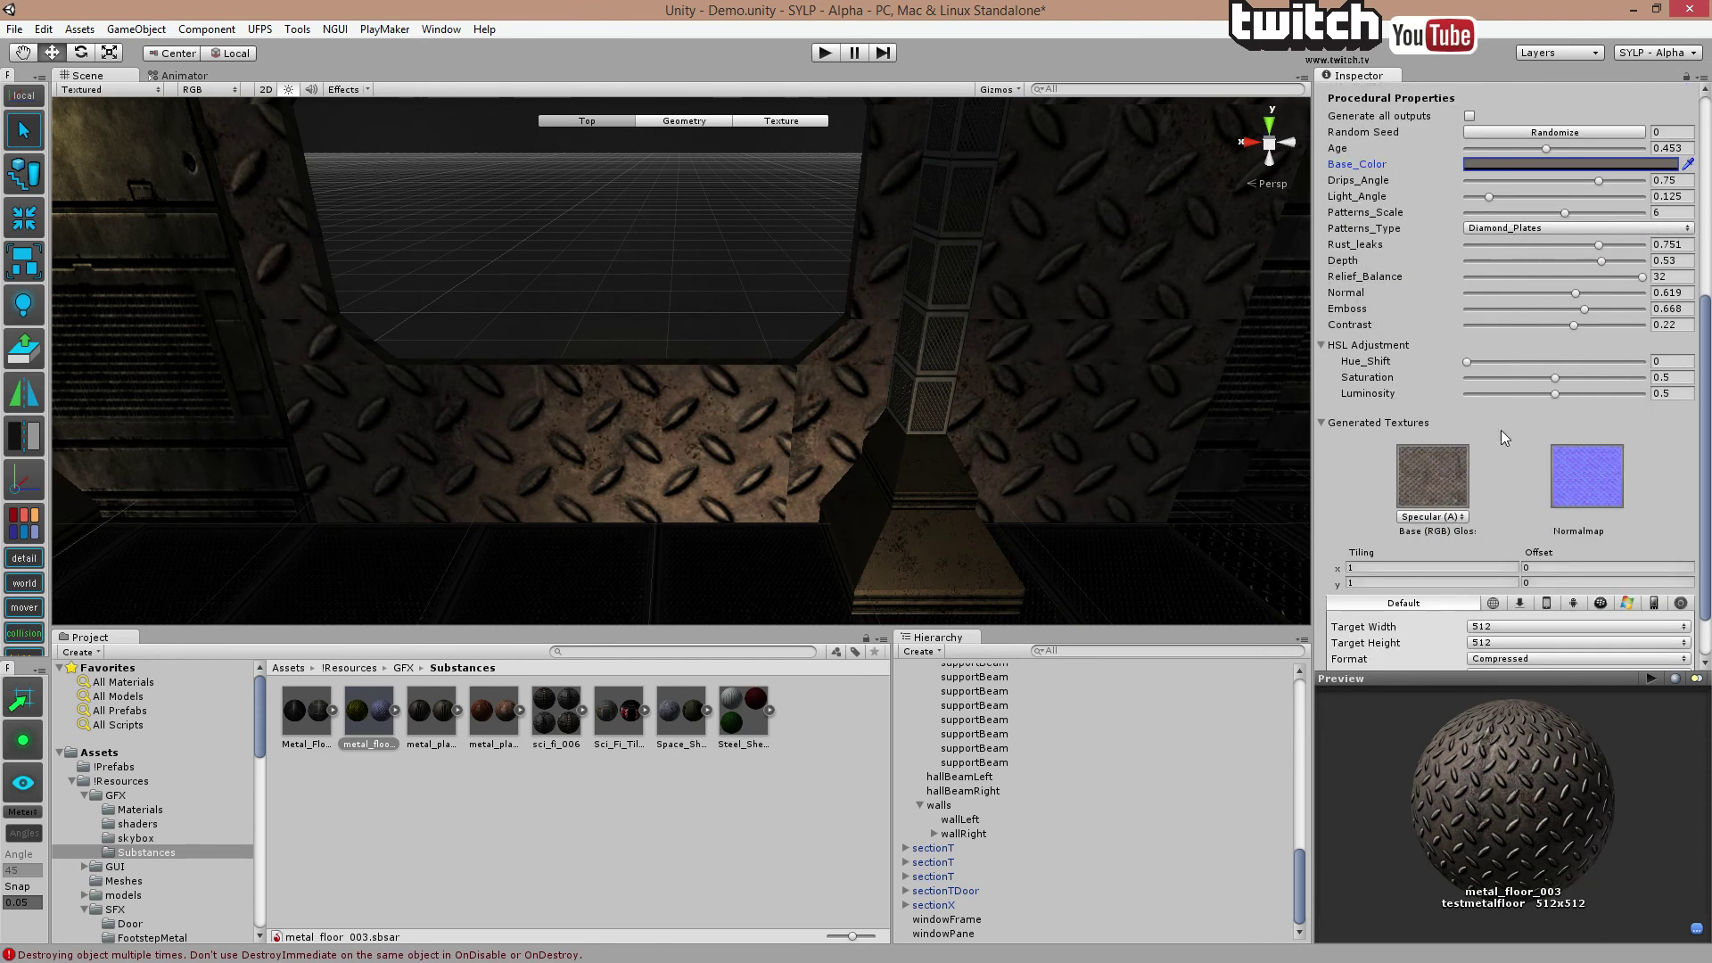
scroll(1500, 426, "down", 2)
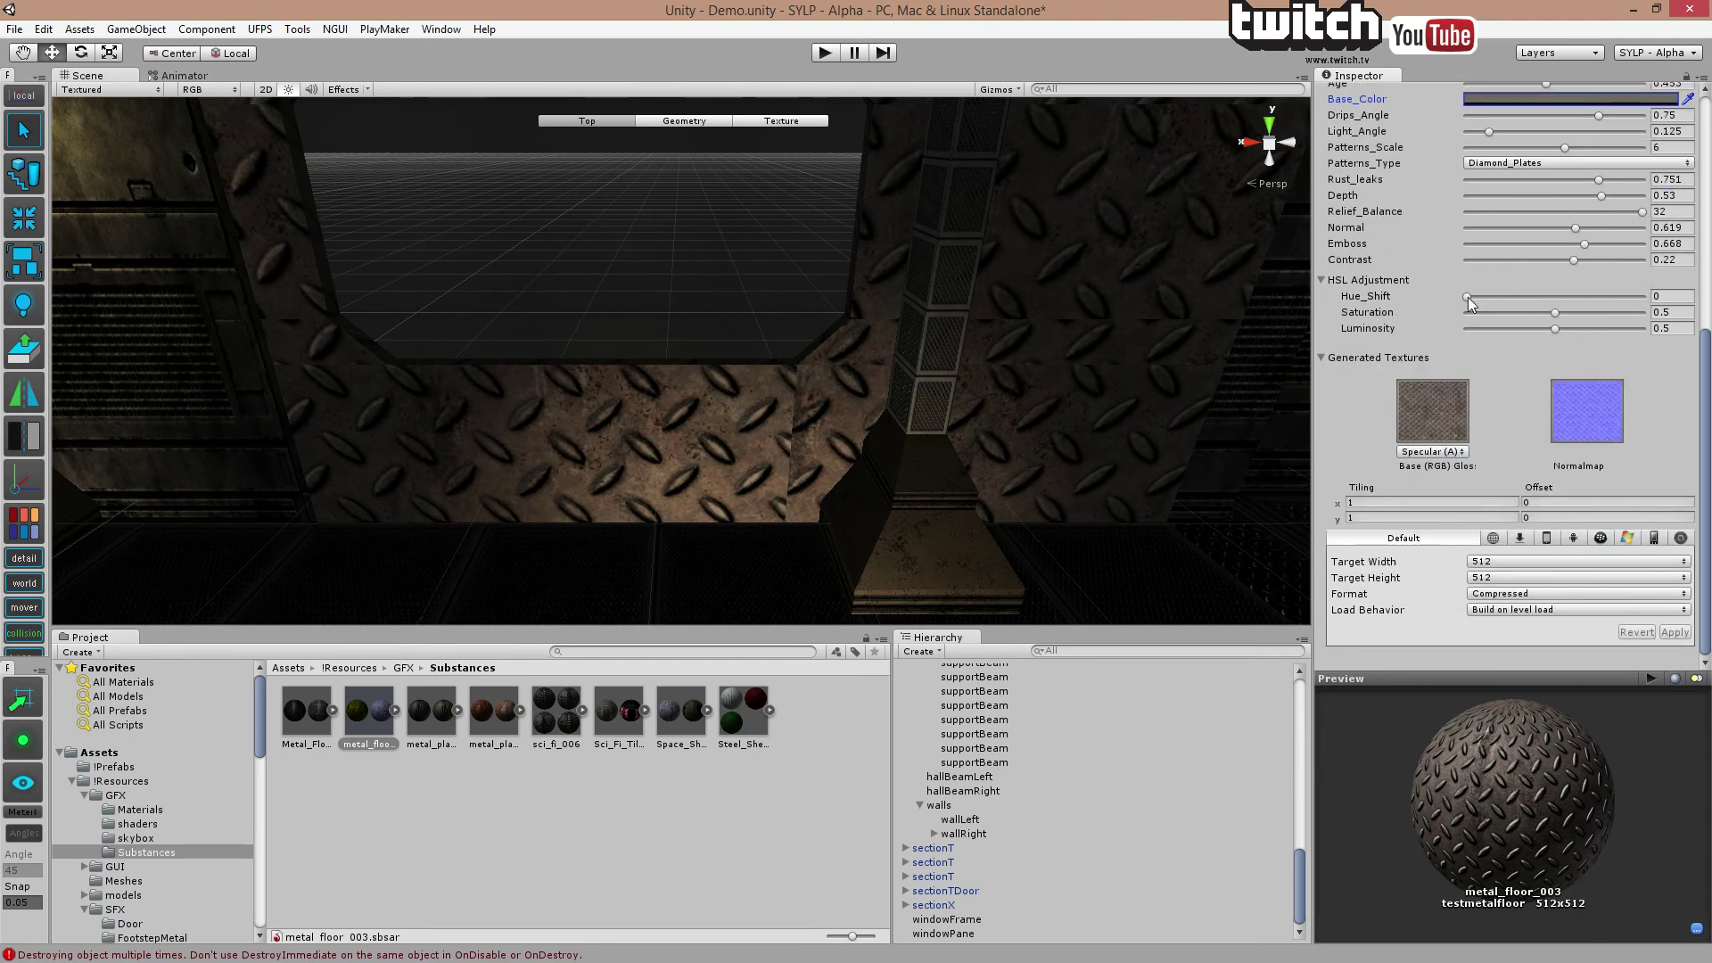
left_click_drag(1467, 296, 1533, 330)
right_click_drag(814, 400, 838, 399)
right_click_drag(970, 300, 1306, 337)
scroll(1399, 348, "up", 3)
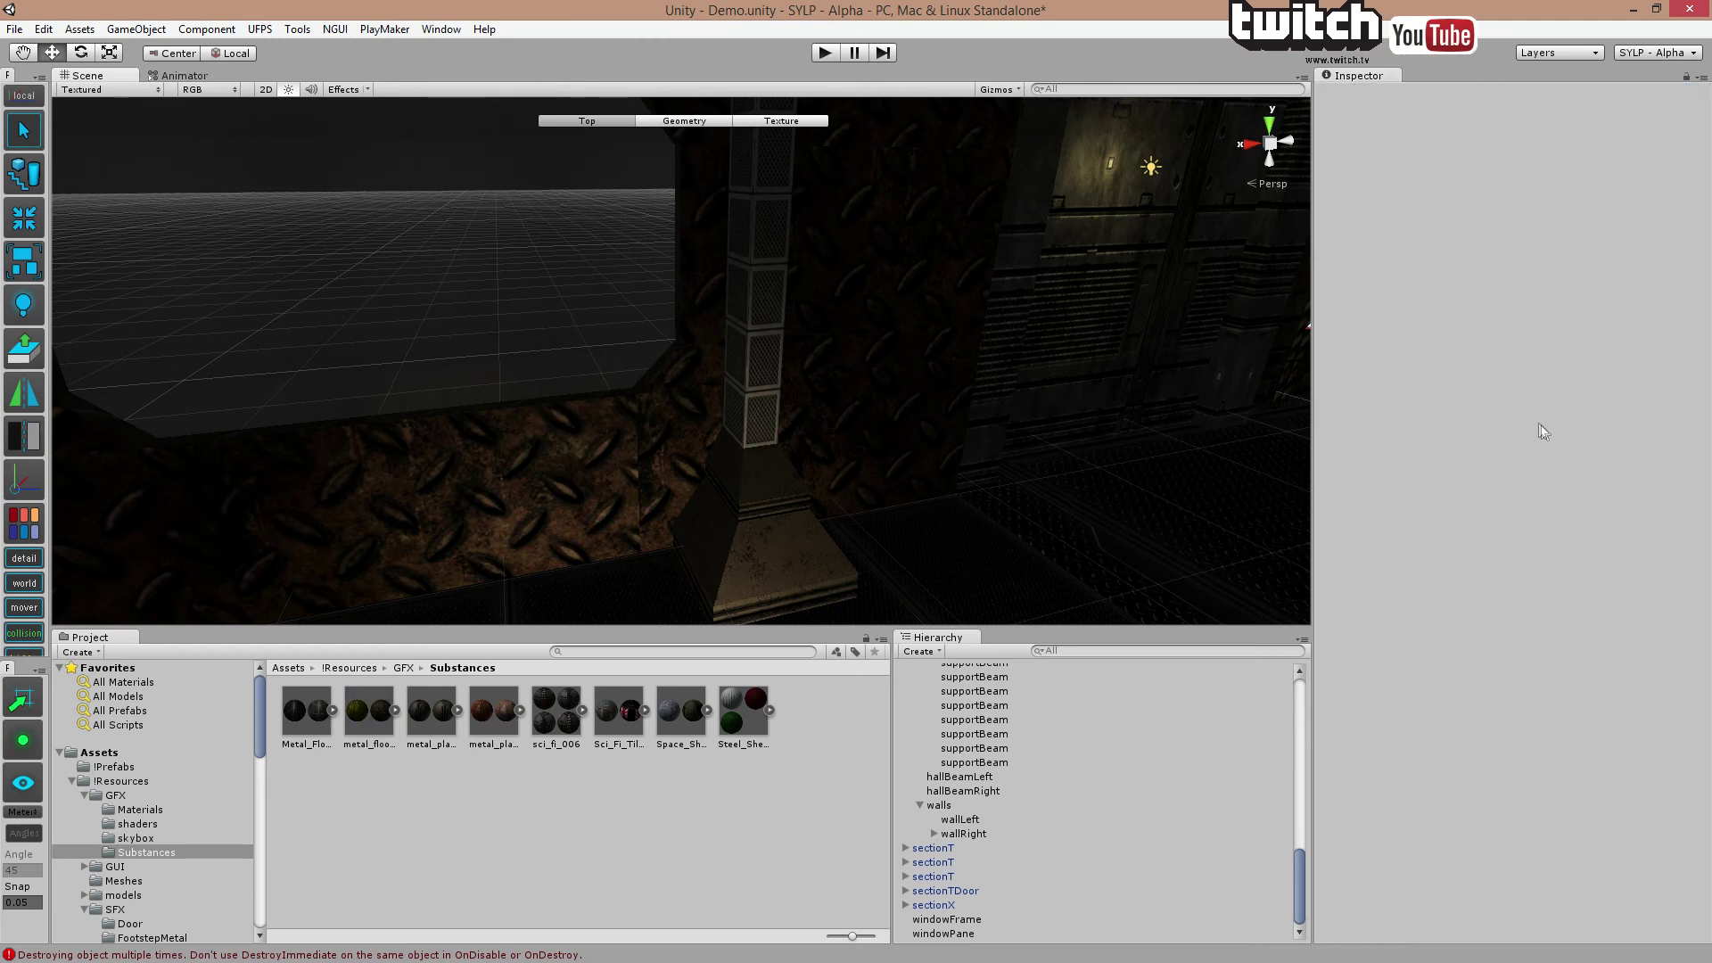
Select windowFrame and the metal_floor_003 substance, bringing the whole doorway into view.
left_click(836, 428)
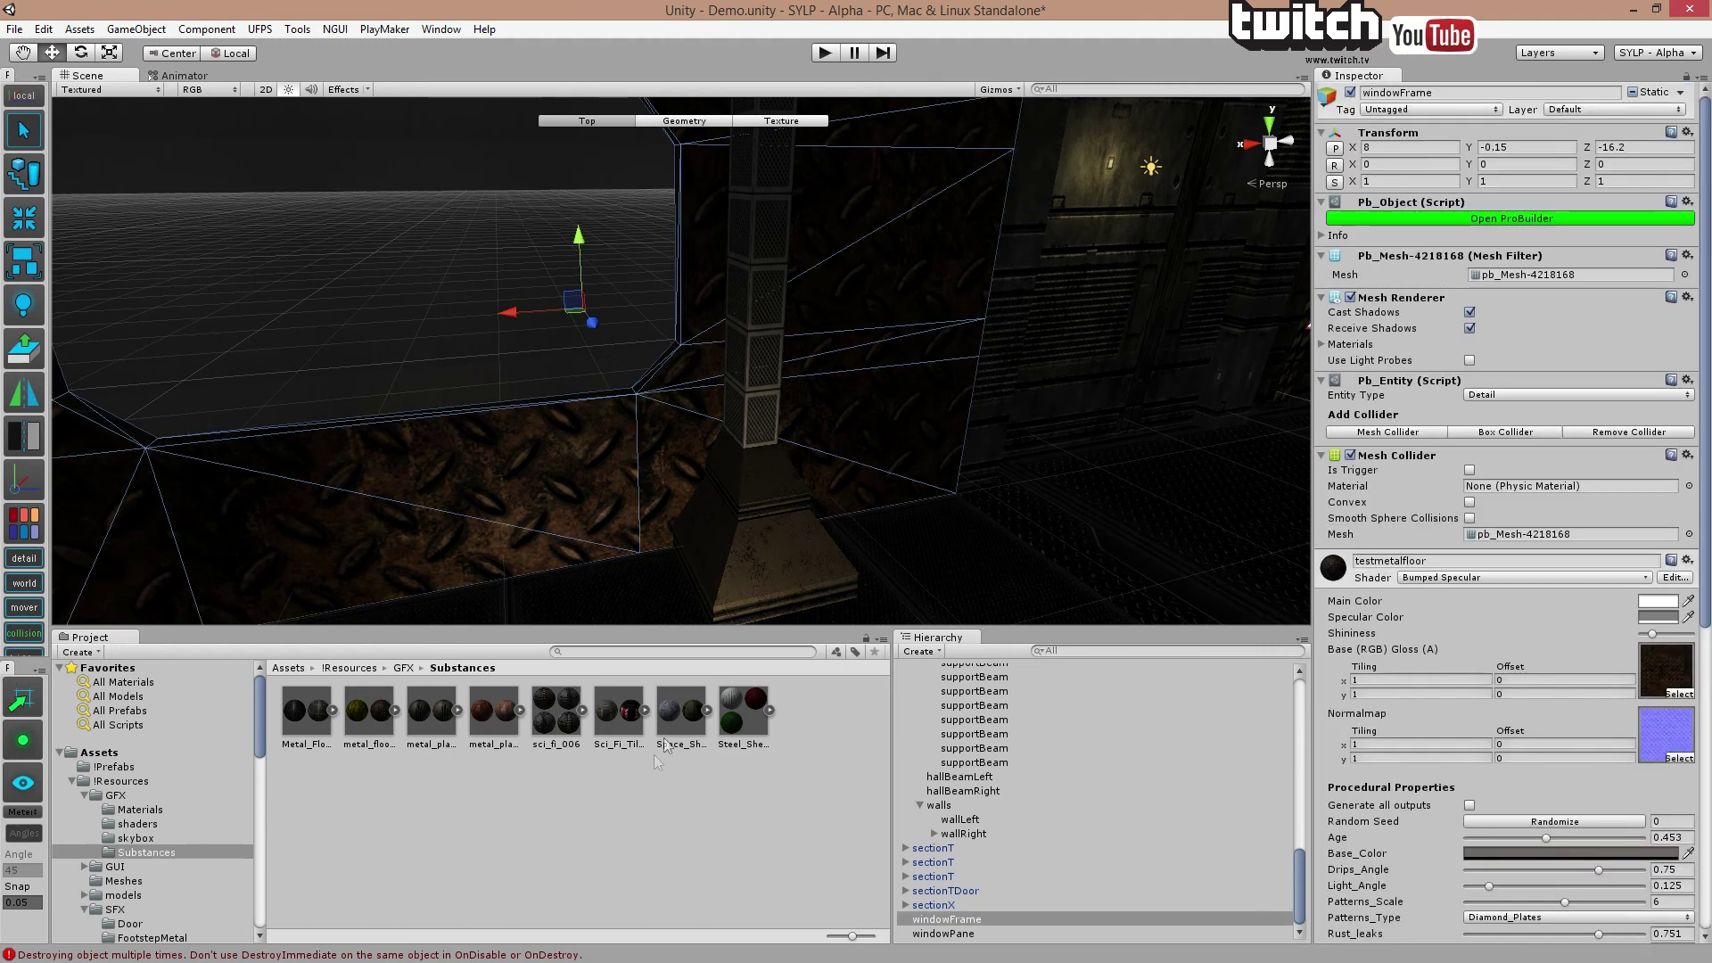
left_click(373, 714)
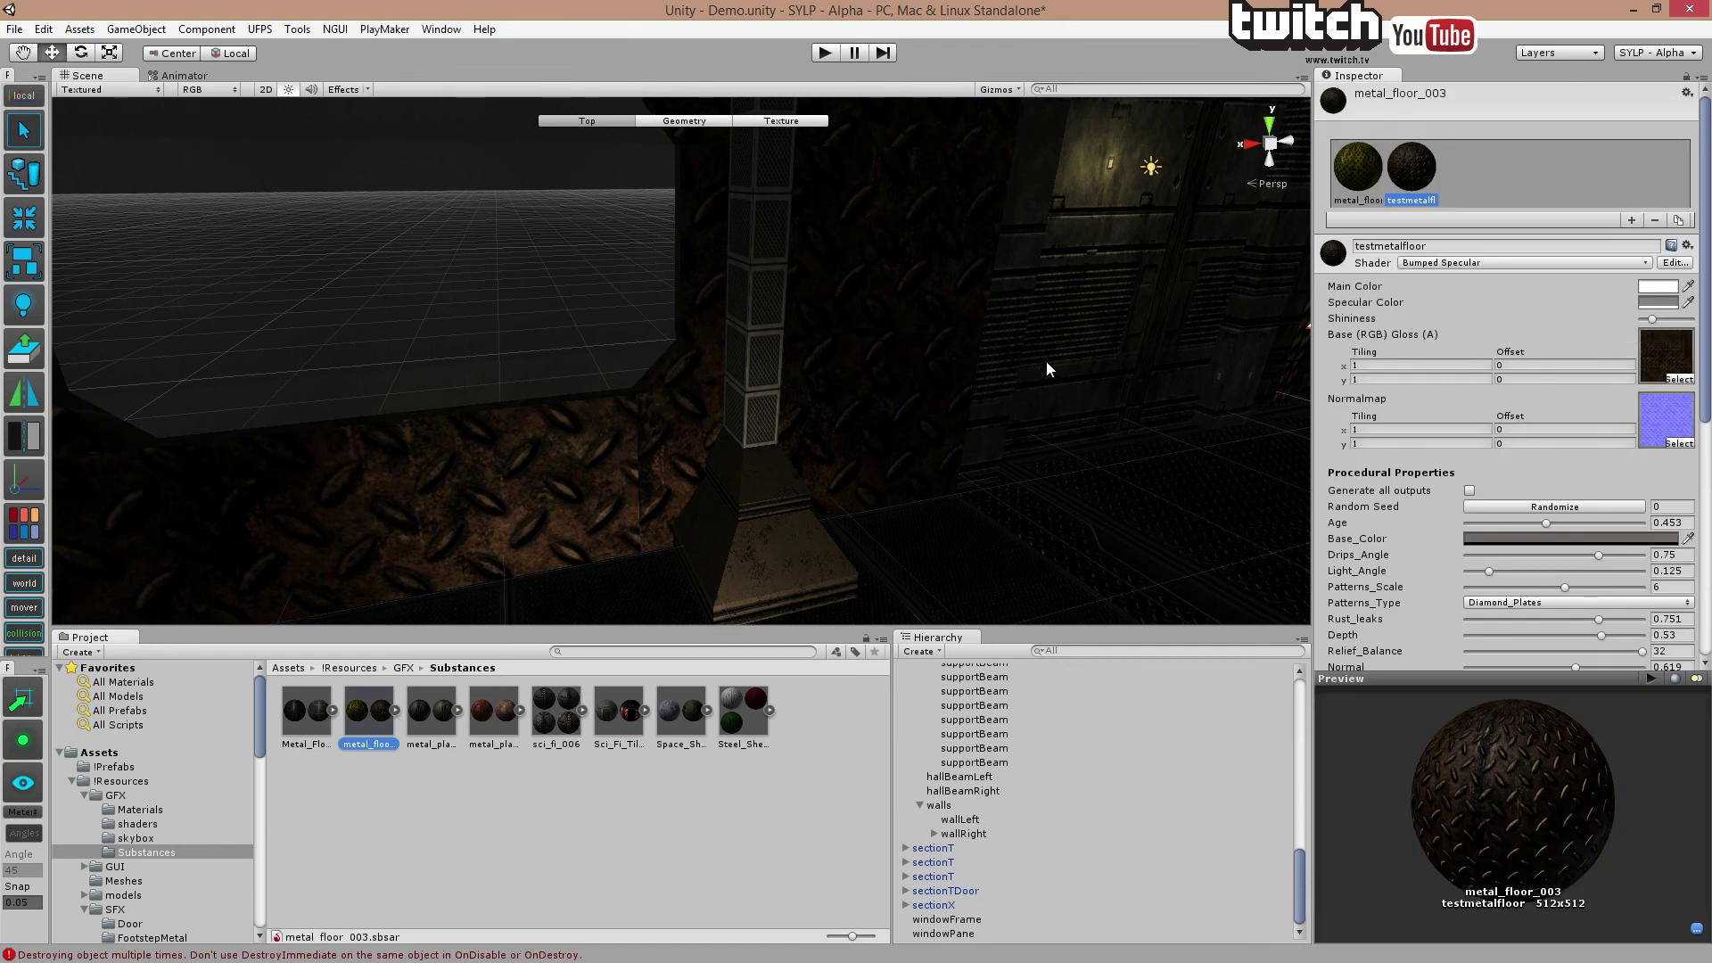
key("s")
mouse_move(1046, 360)
right_mouse_down()
mouse_move(996, 345)
mouse_move(1052, 339)
right_mouse_up()
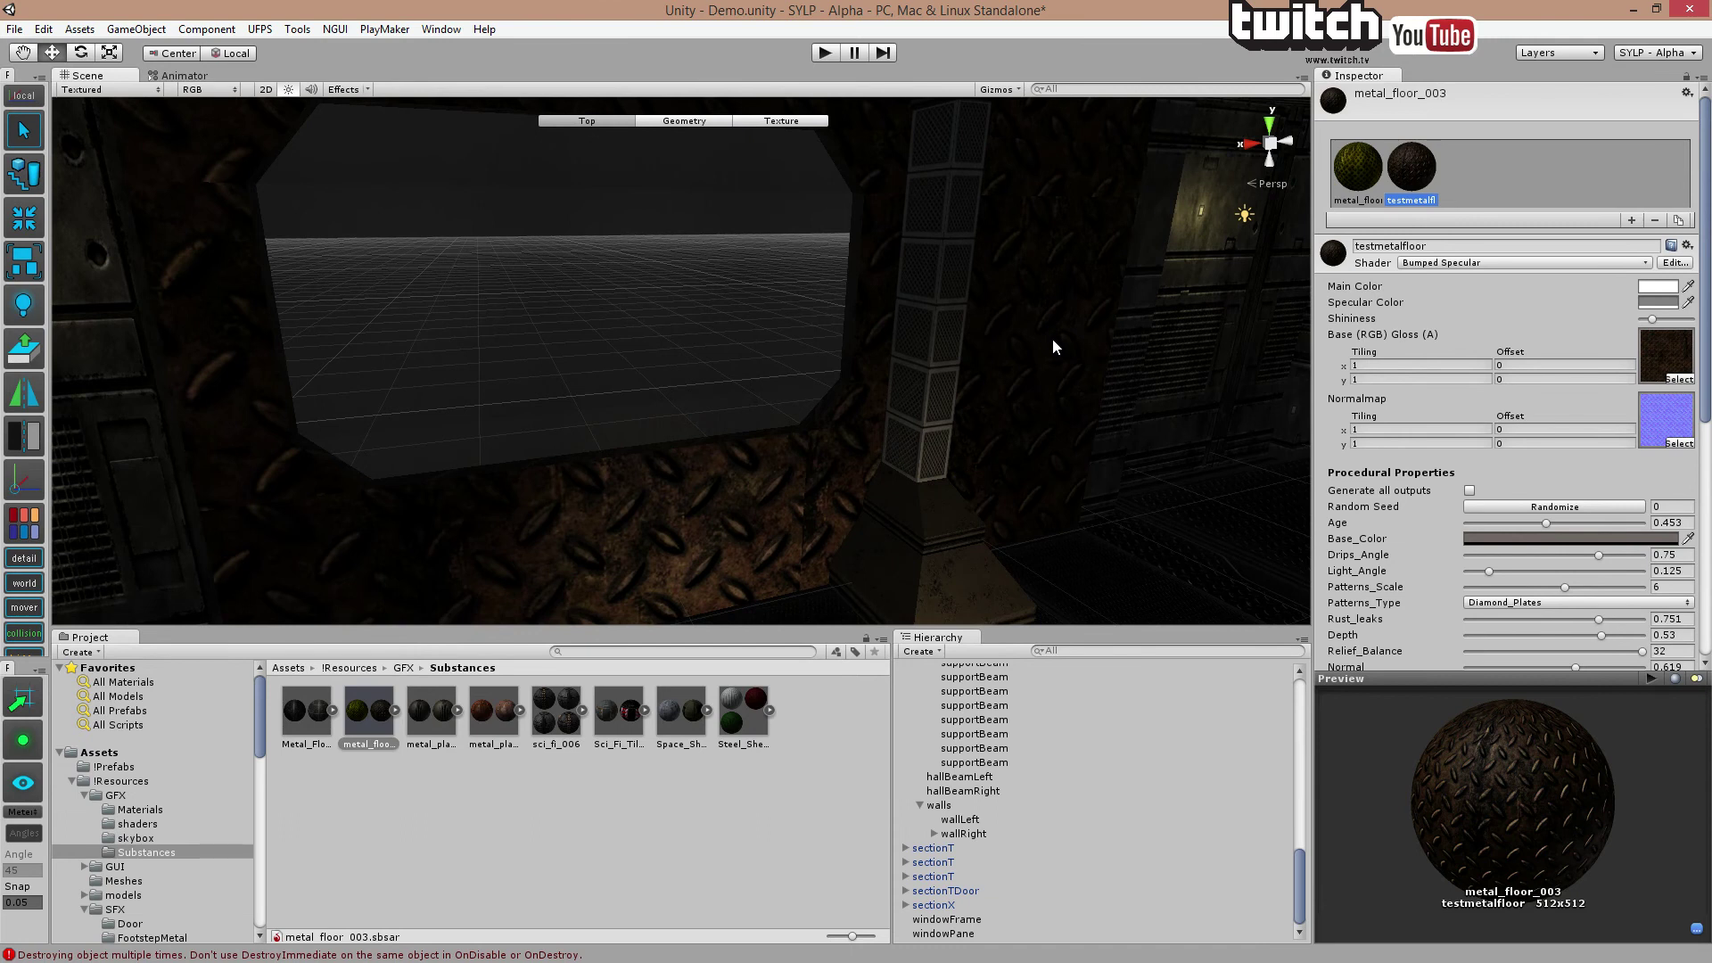
right_click_drag(1052, 340, 989, 375)
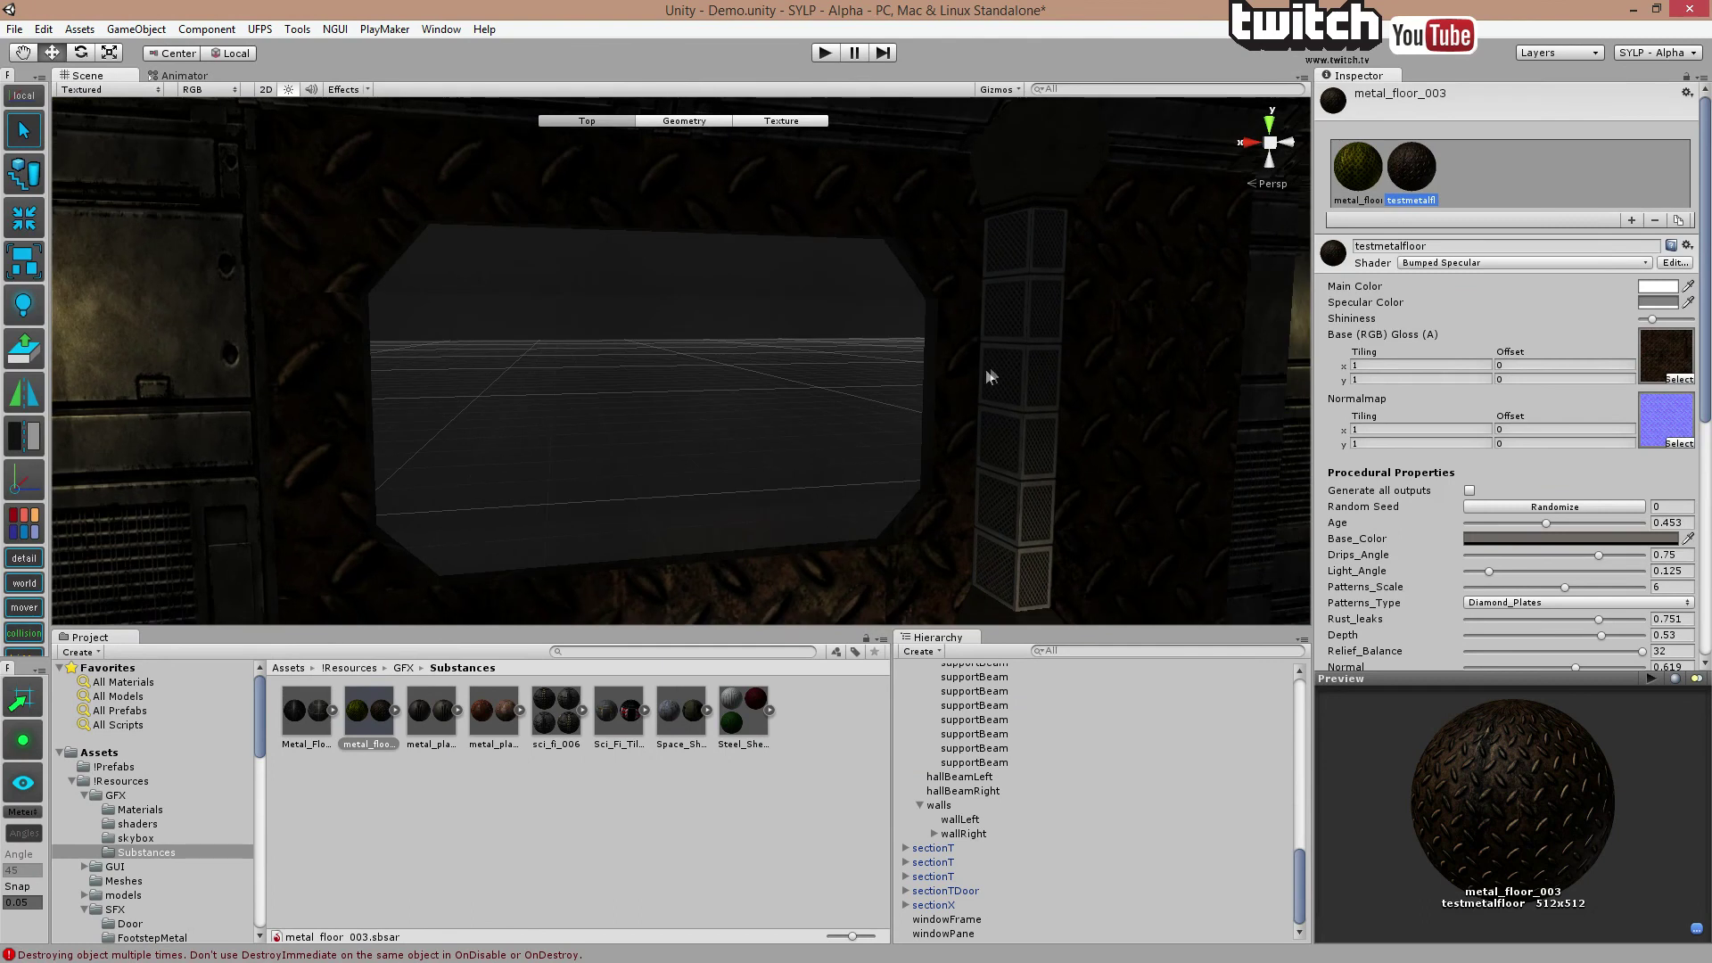
Compare metal_floor_003's generated diffuse and specular textures and testmetalfloor material, then reselect the substance.
left_click(395, 710)
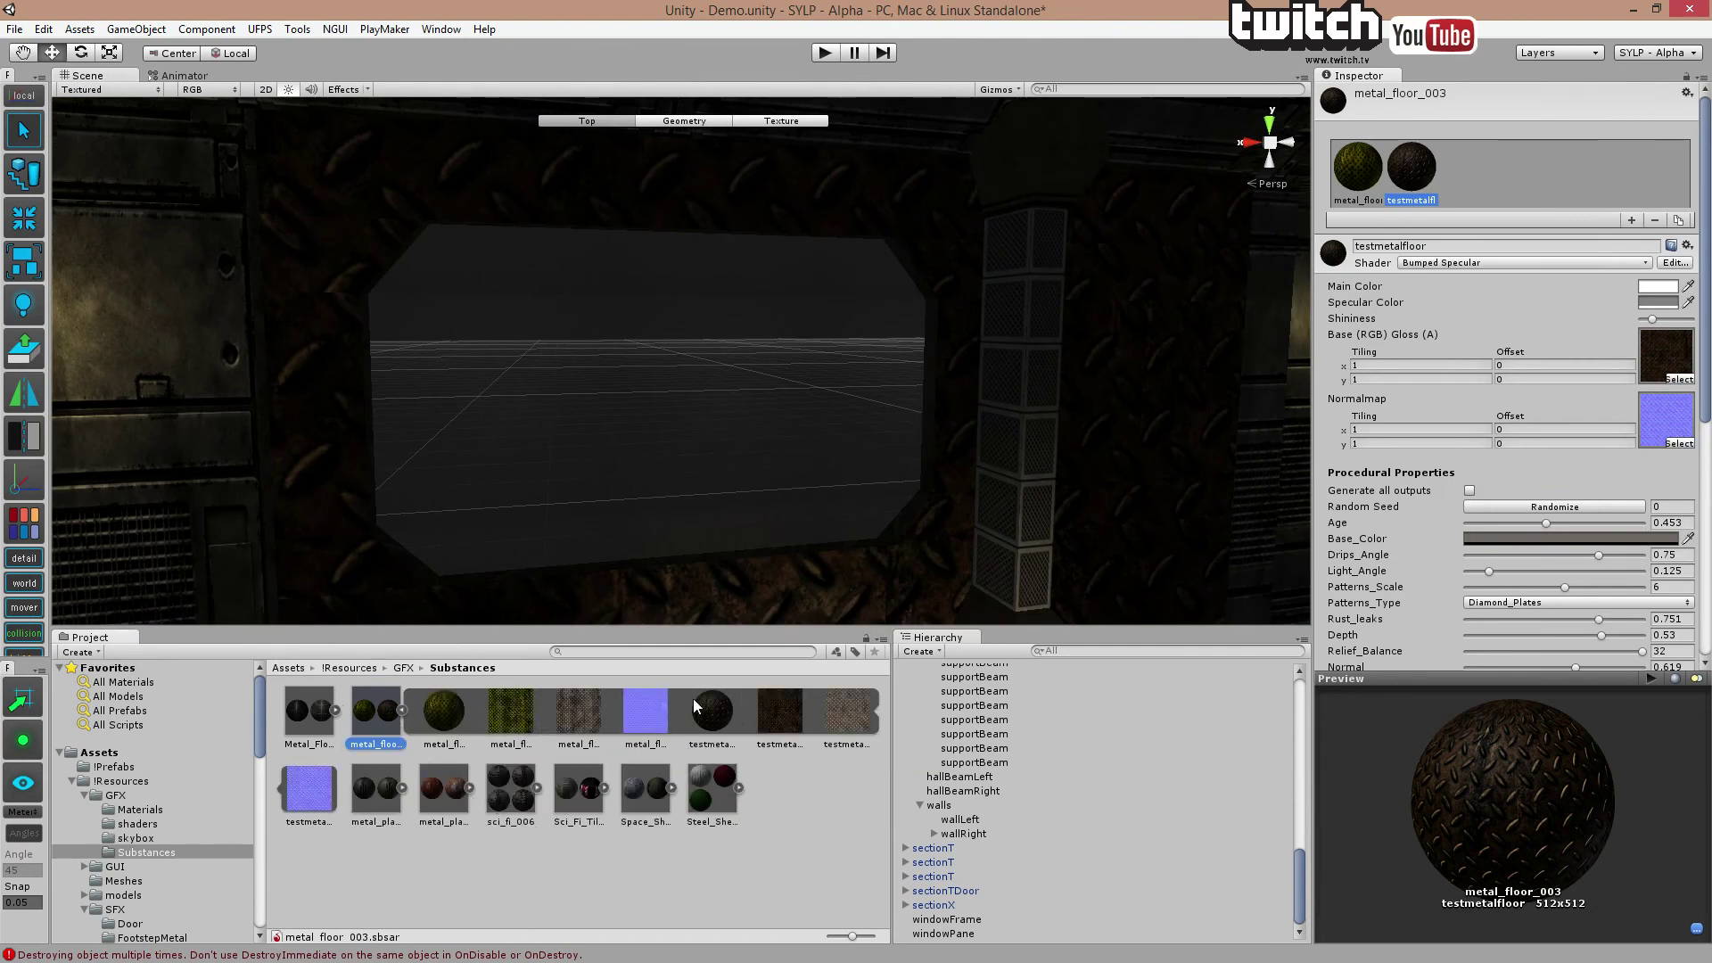
left_click(766, 712)
left_click(832, 714)
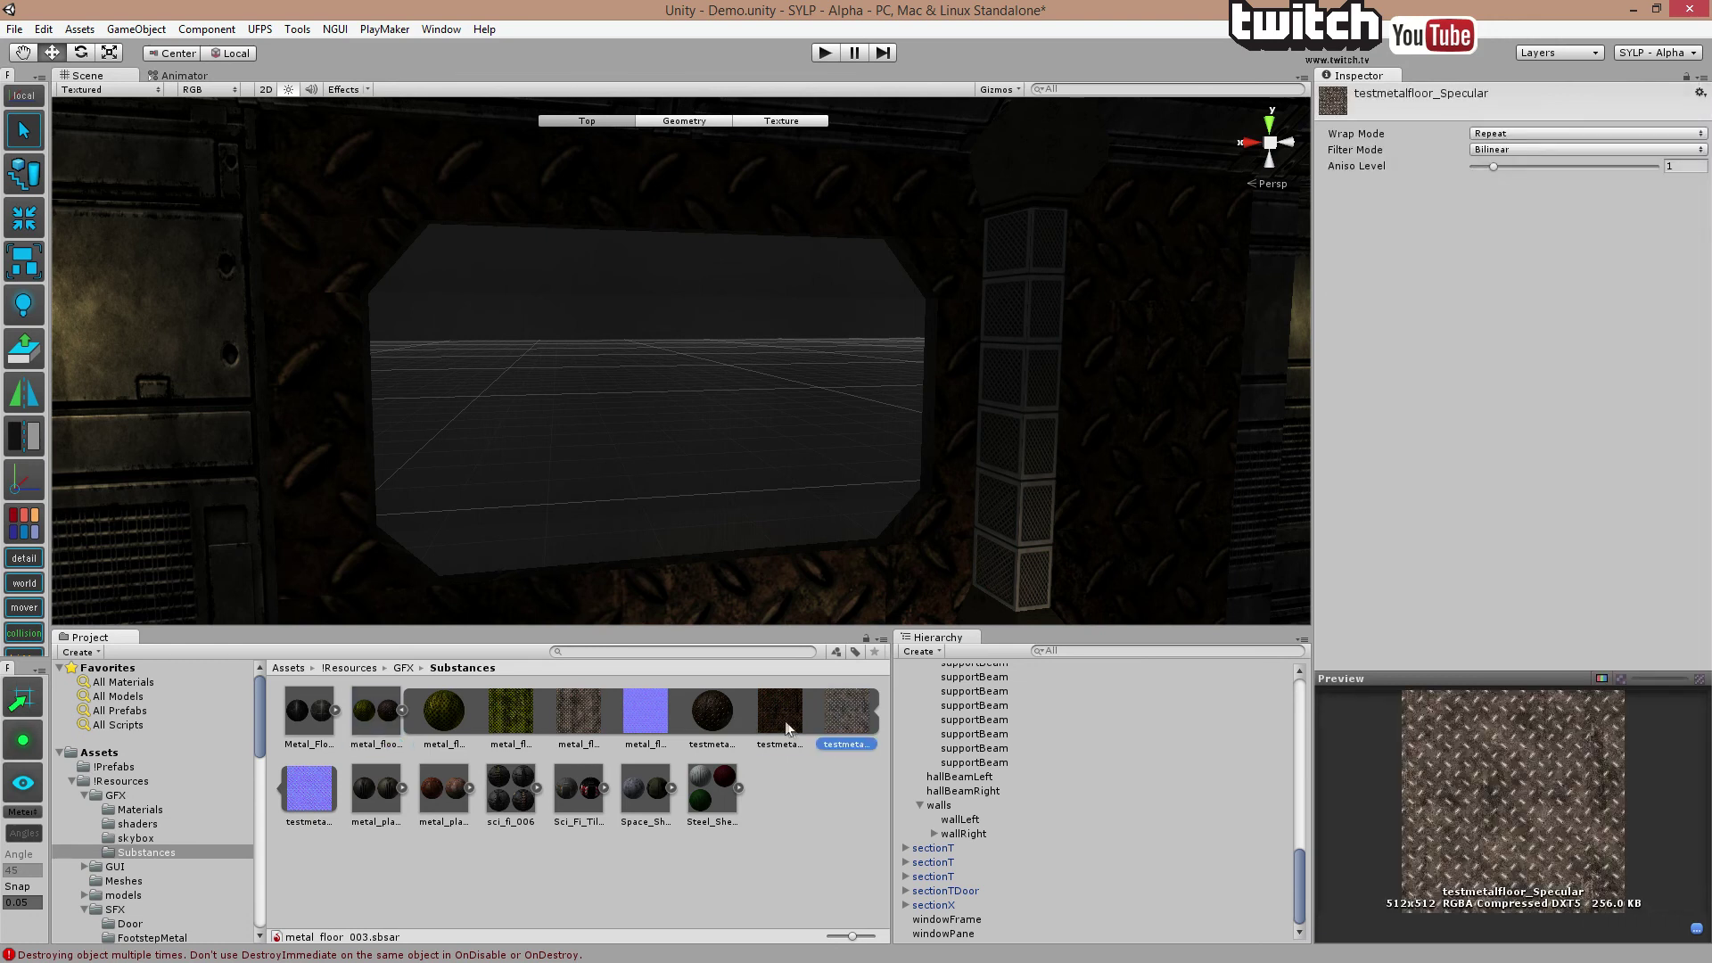
left_click(781, 717)
left_click(845, 716)
left_click(781, 718)
left_click(845, 716)
left_click(719, 721)
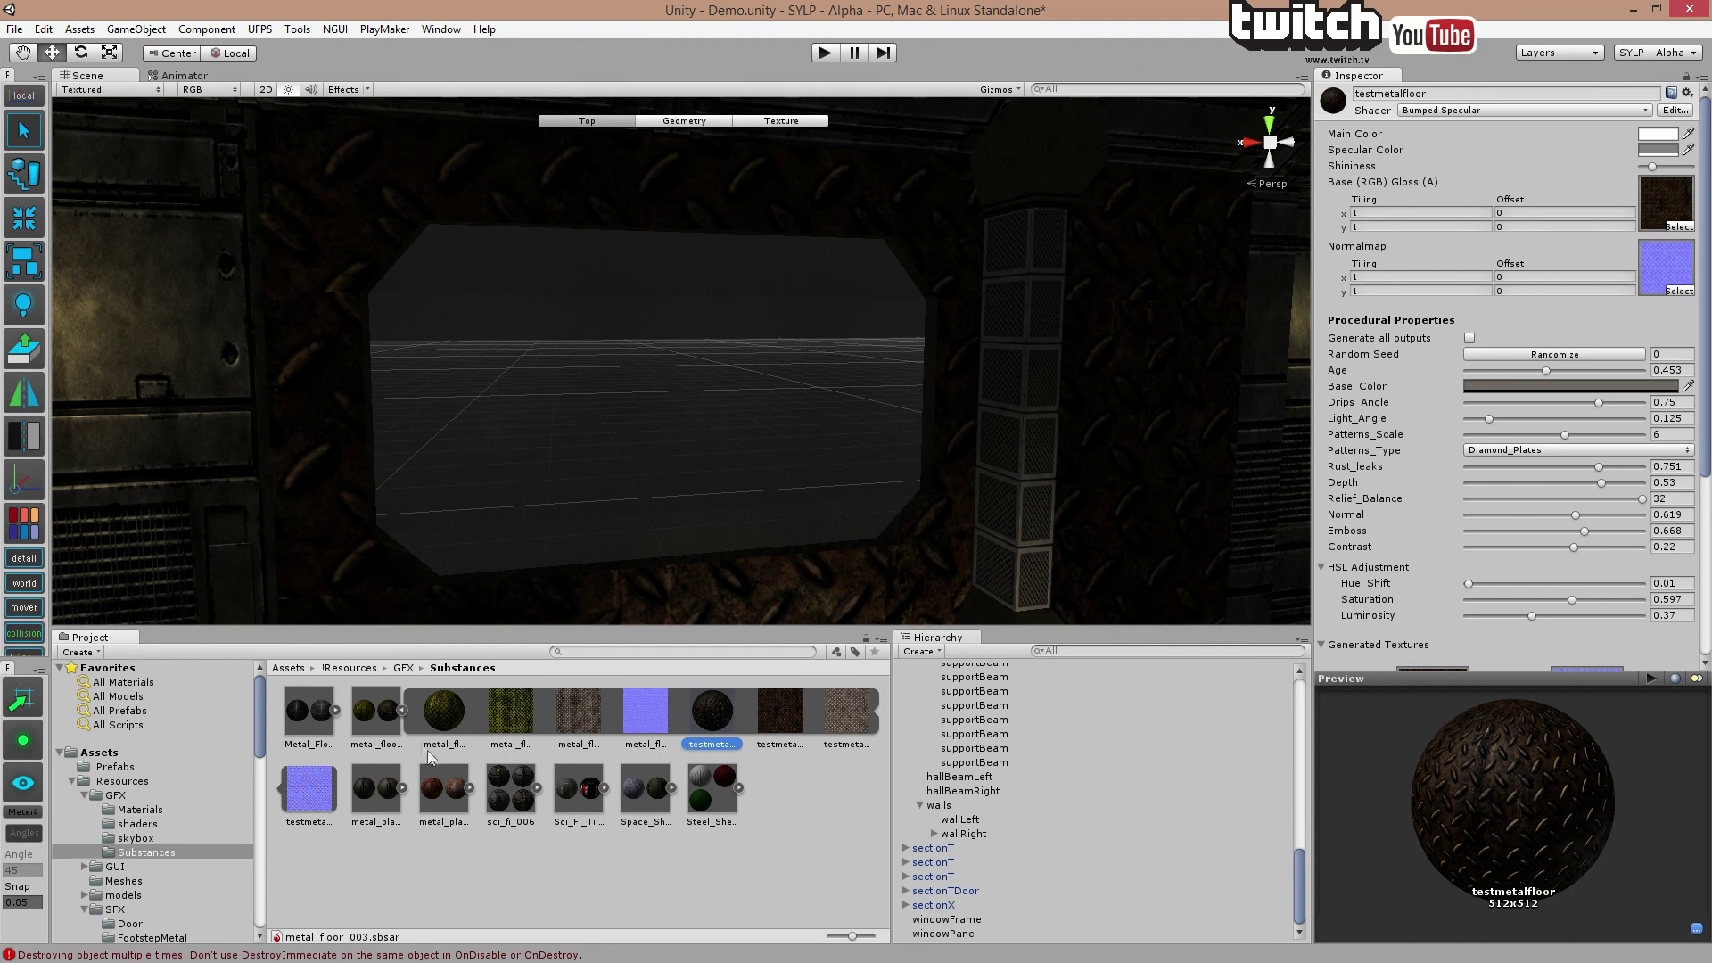
left_click(402, 711)
left_click(393, 716)
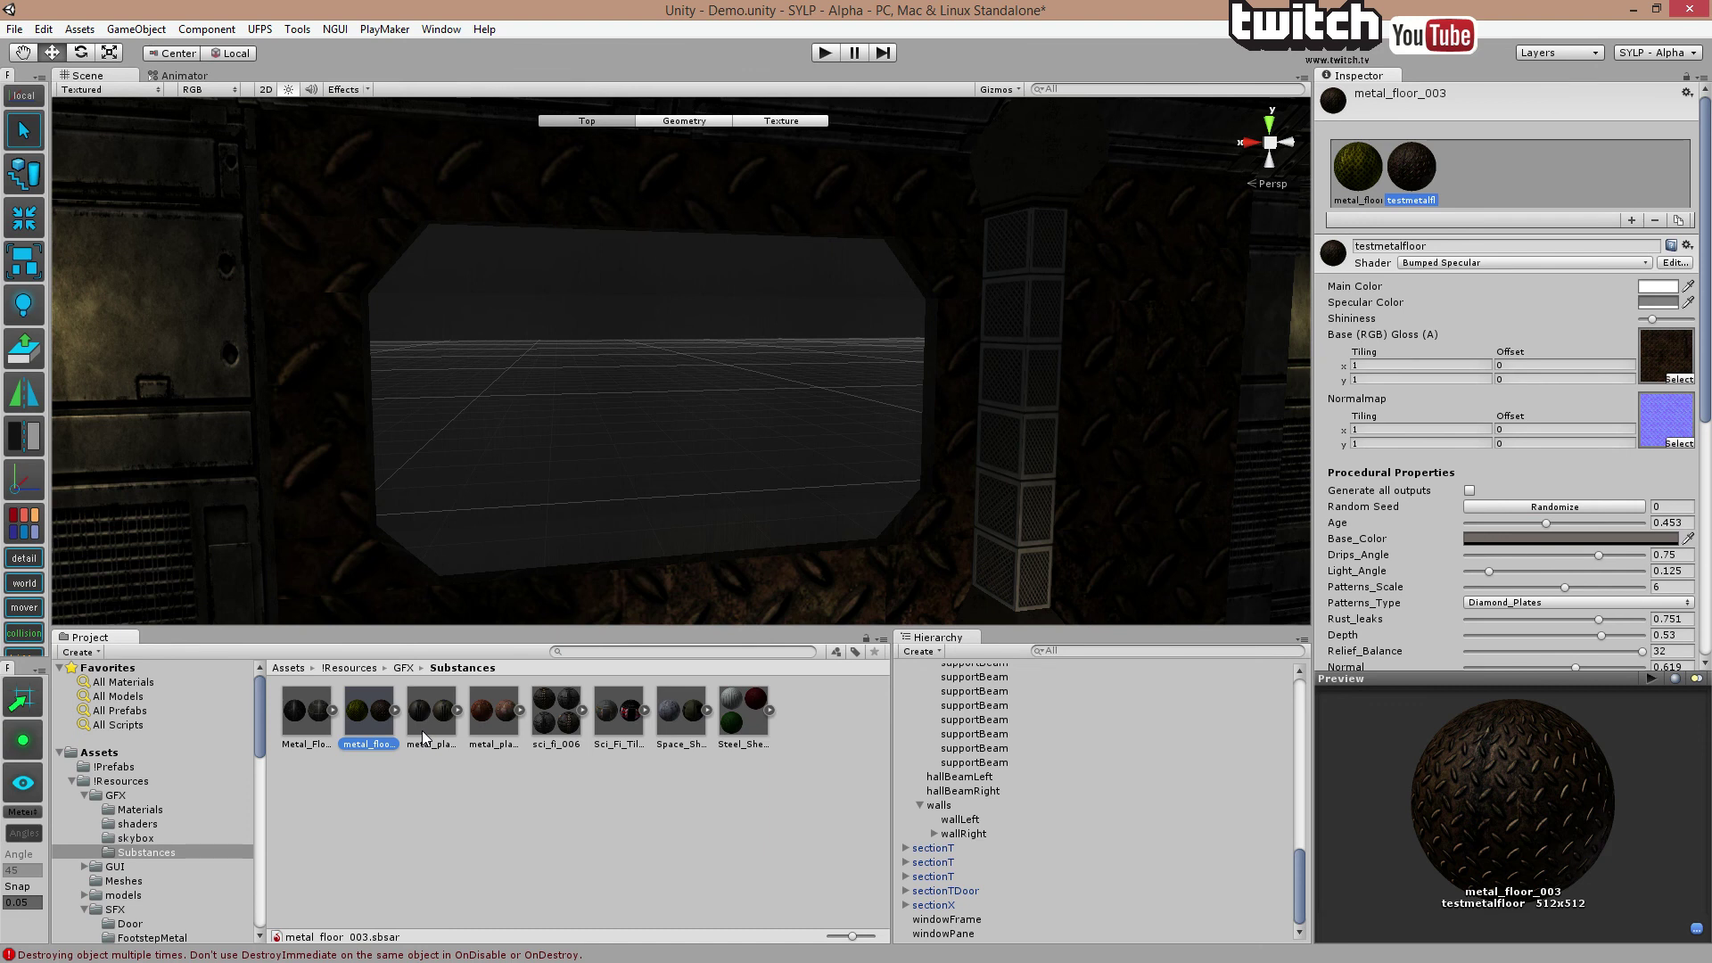
right_click_drag(629, 478, 712, 480)
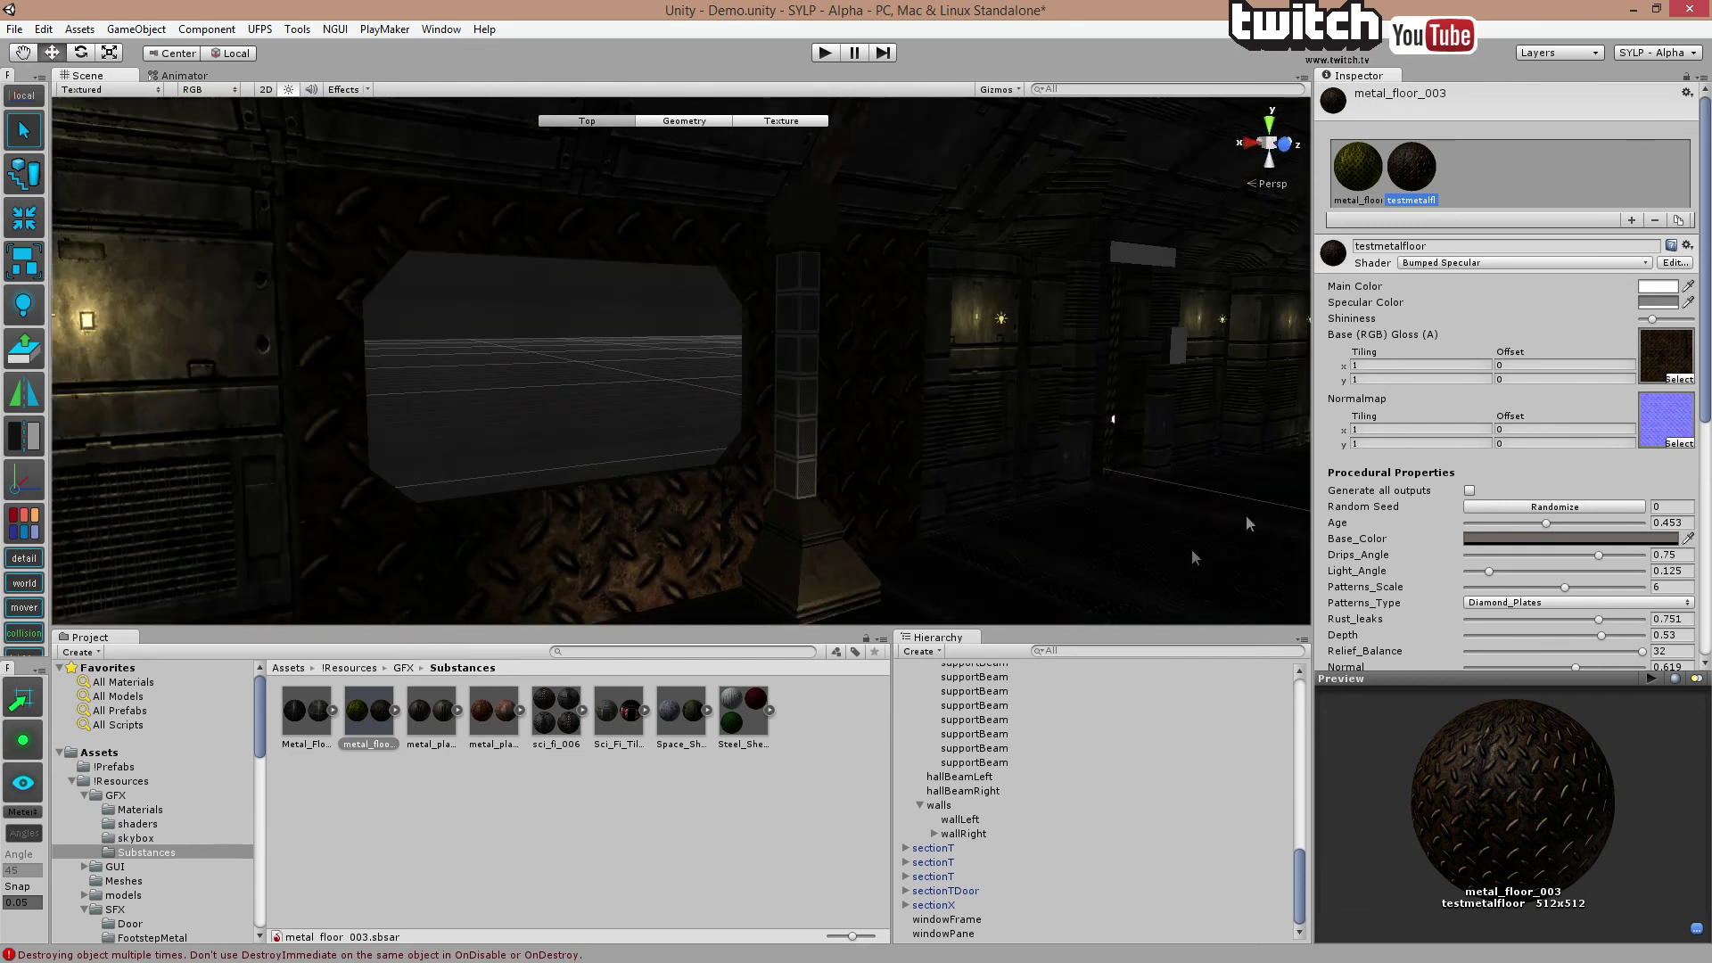
scroll(1614, 495, "down", 8)
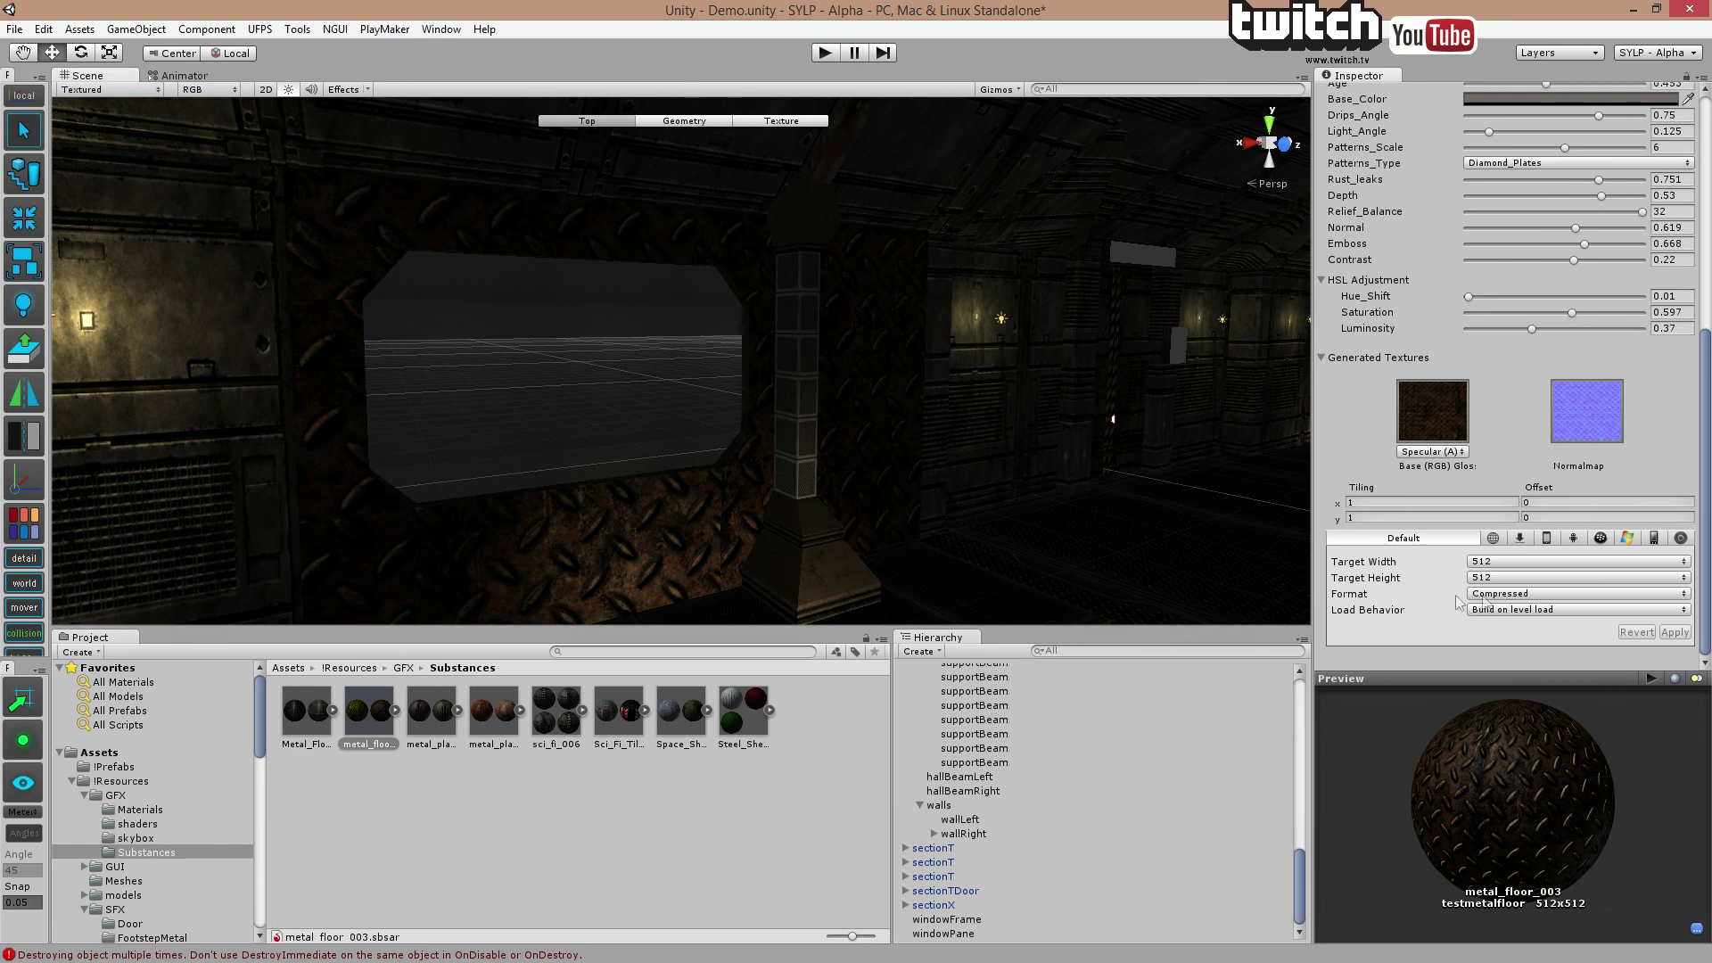